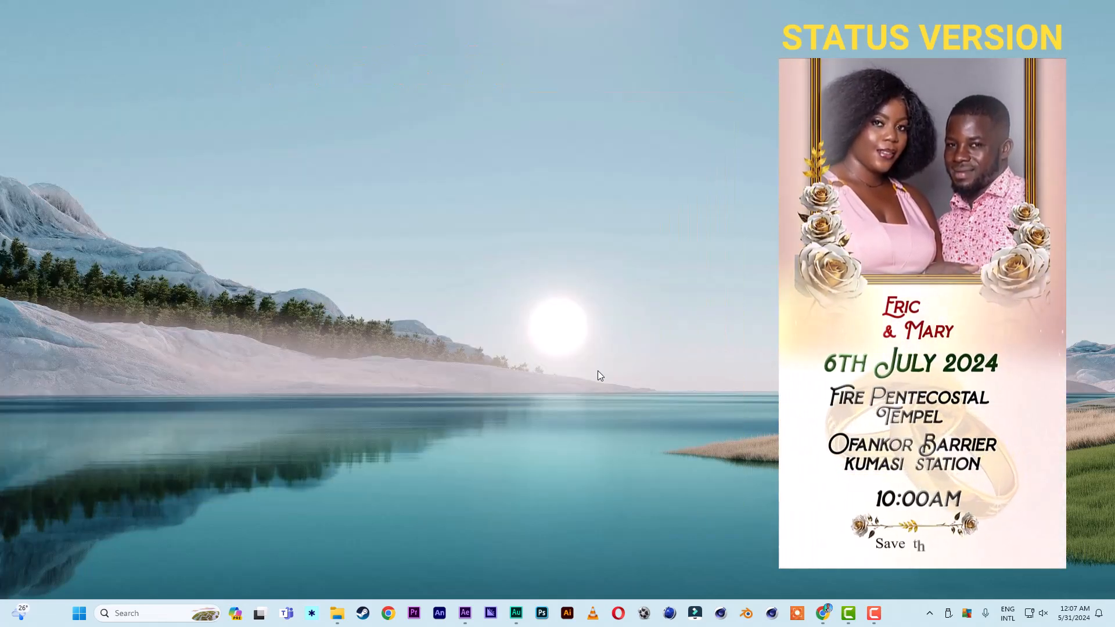
# - Switch to After Effects, create a 1920 × 1080 composition named main, and turn off its transparency grid
pyautogui.click(470, 614)
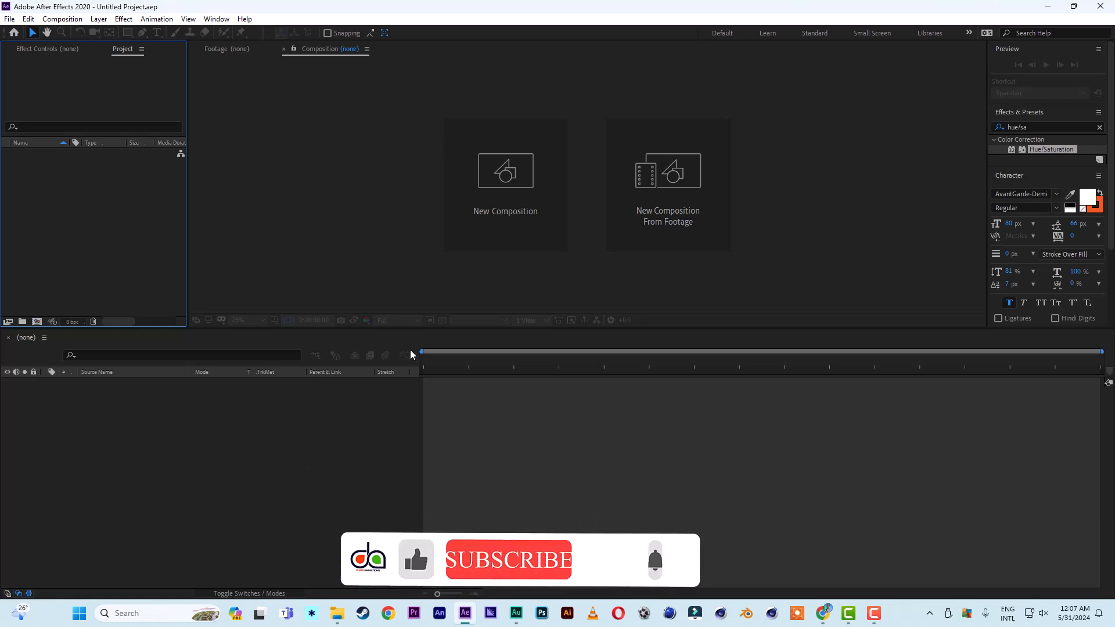
pyautogui.click(494, 189)
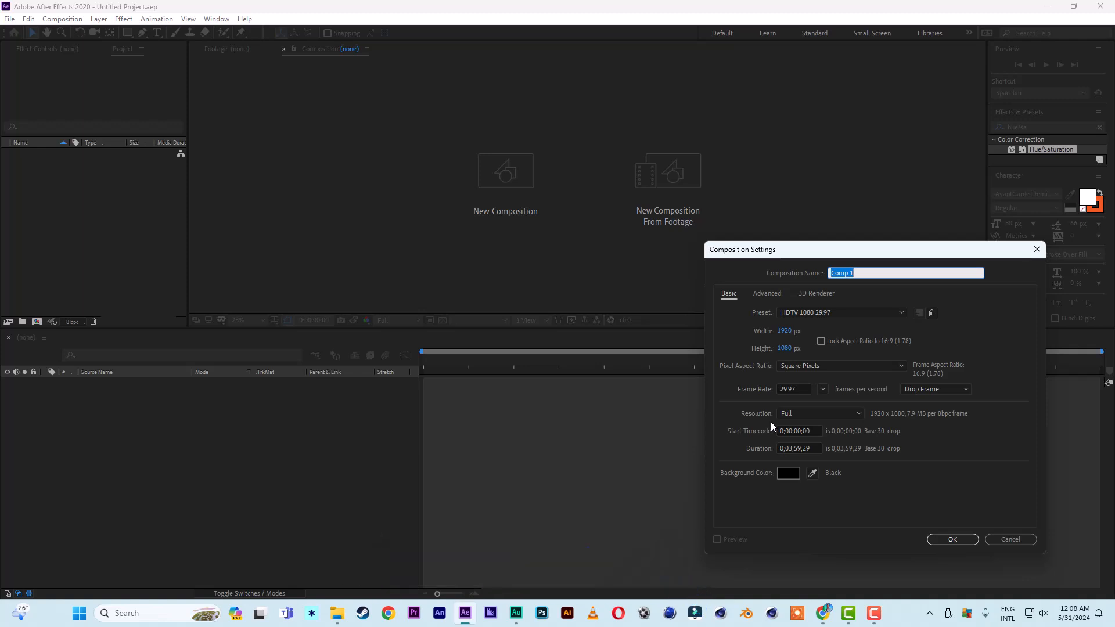
pyautogui.write('mainb')
pyautogui.click(959, 540)
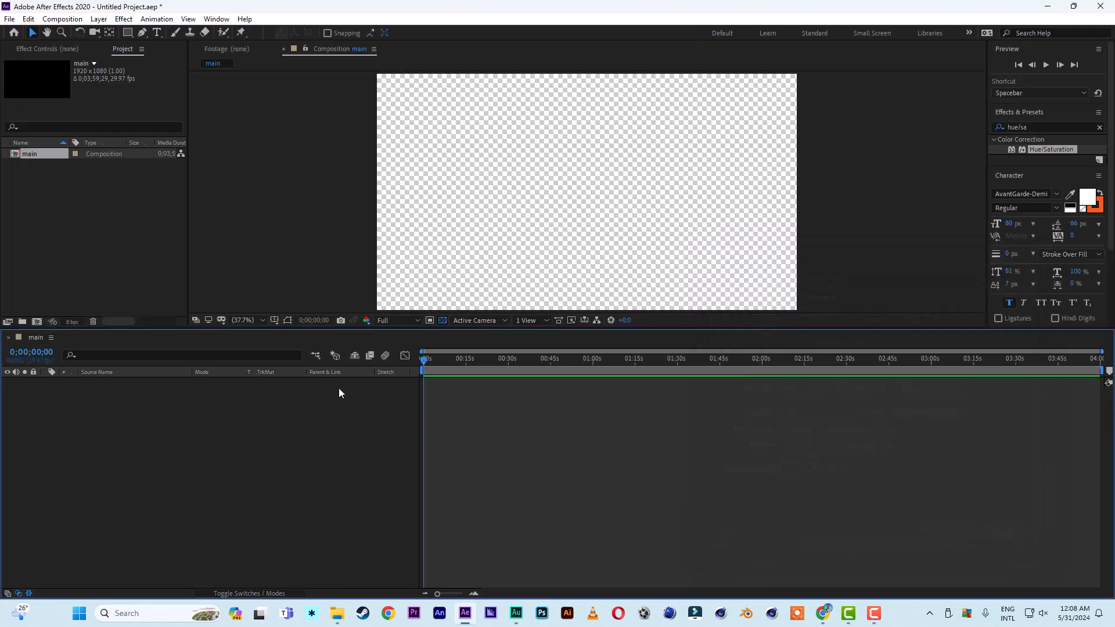
pyautogui.click(441, 320)
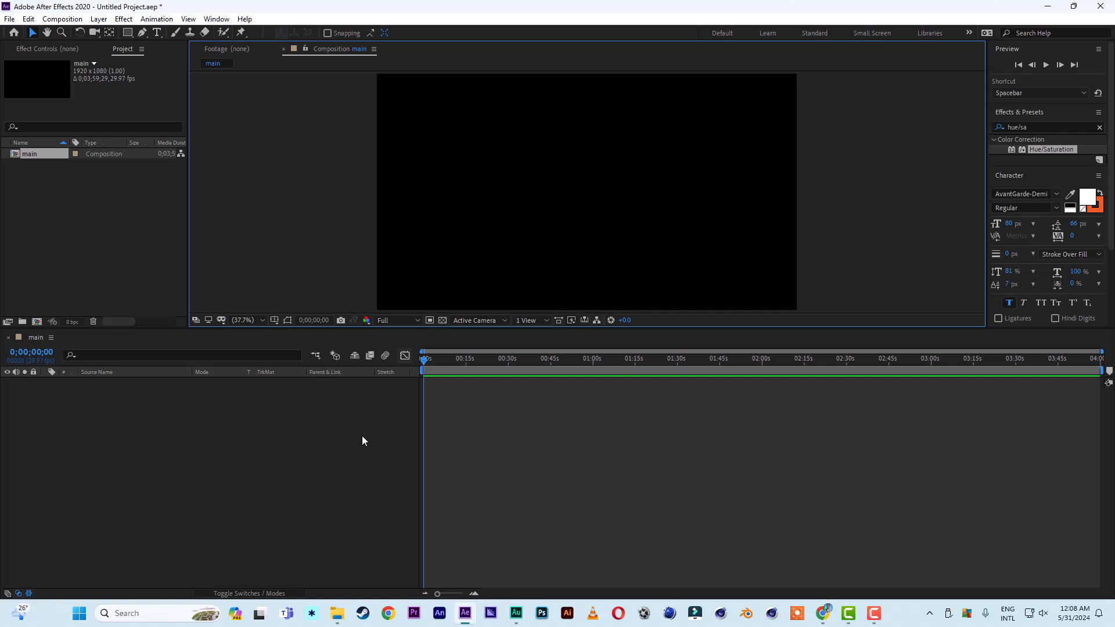
# - Import all nine PNG and JPG images from the WED folder into the project
pyautogui.moveTo(338, 613)
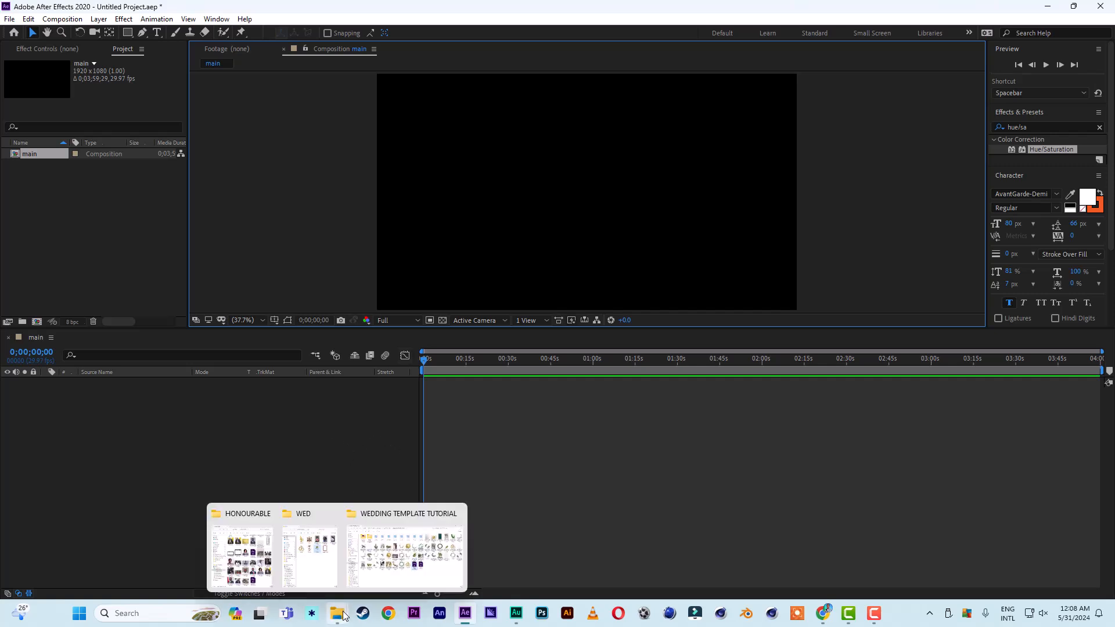
pyautogui.click(324, 576)
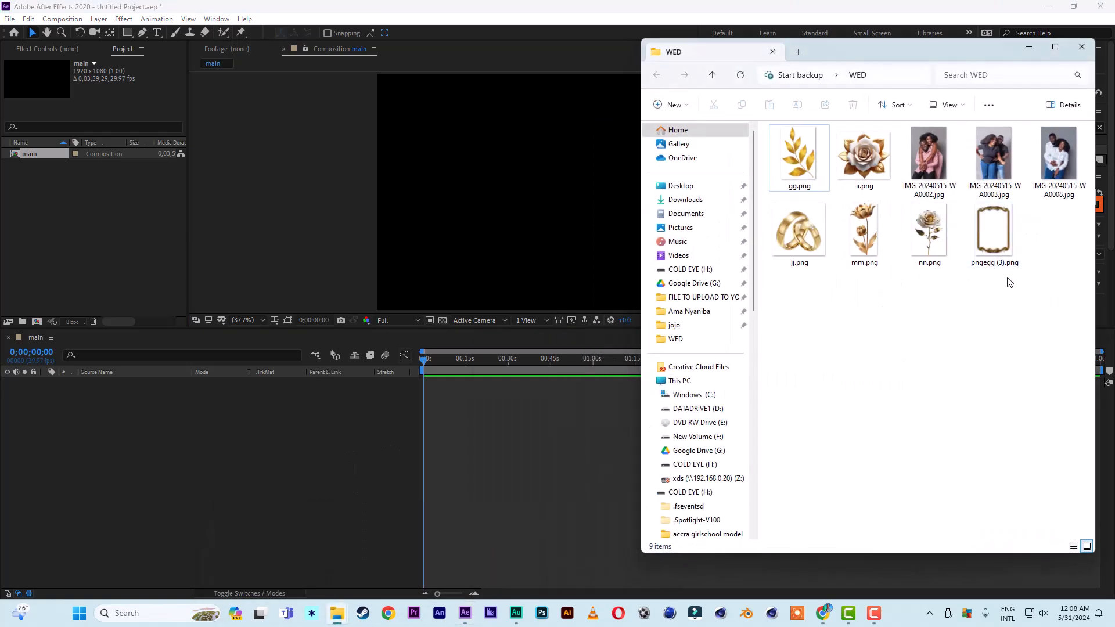
pyautogui.moveTo(1038, 292); pyautogui.dragTo(779, 159)
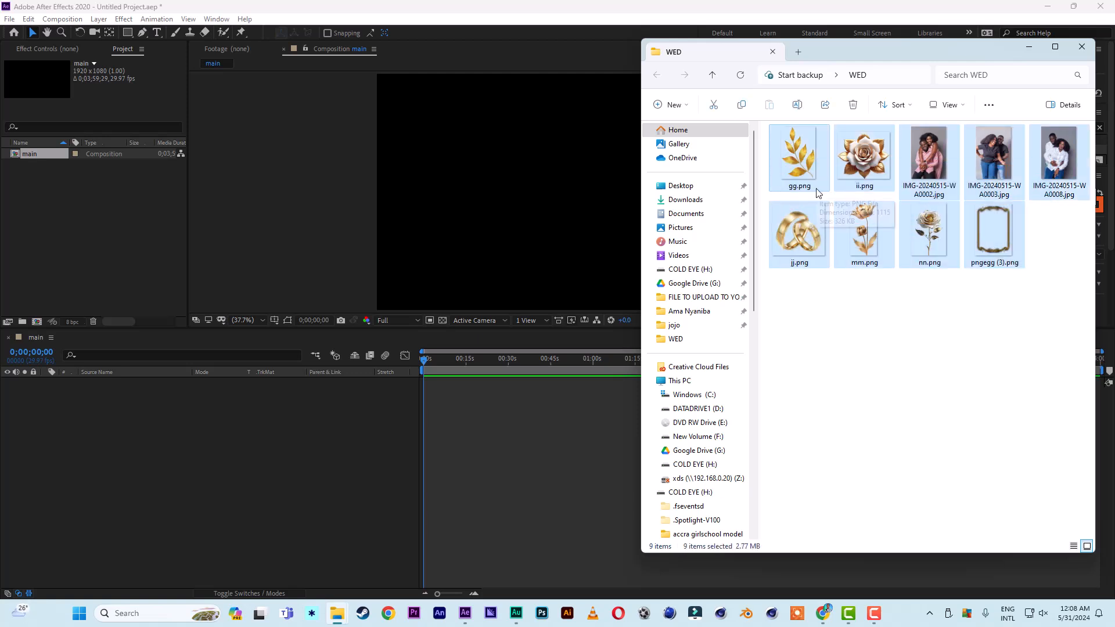
pyautogui.moveTo(817, 192); pyautogui.dragTo(69, 240)
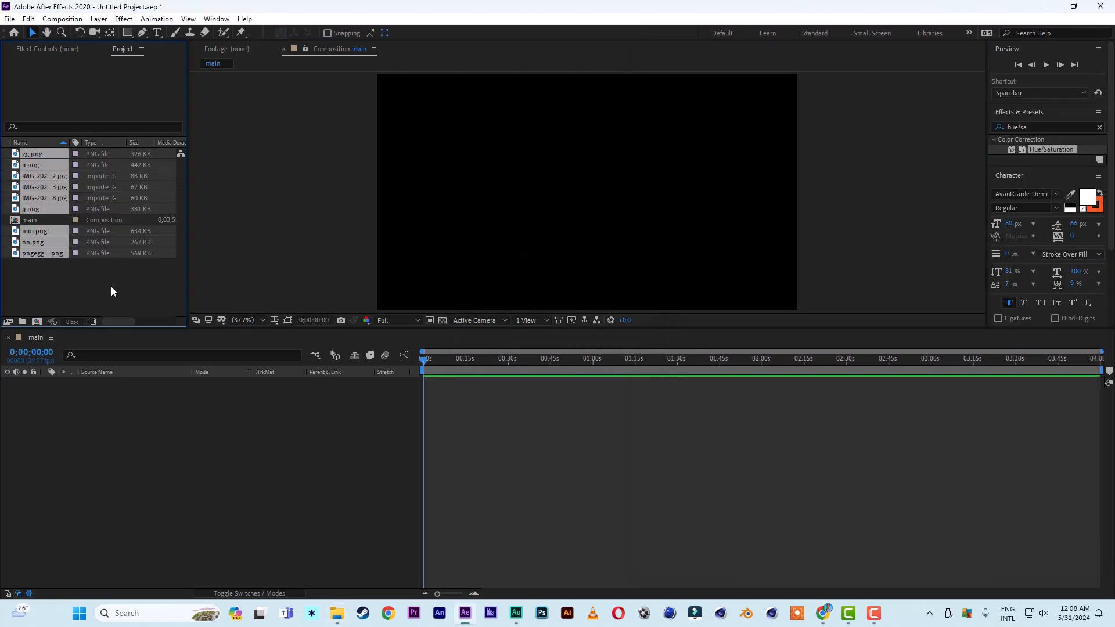
pyautogui.click(68, 289)
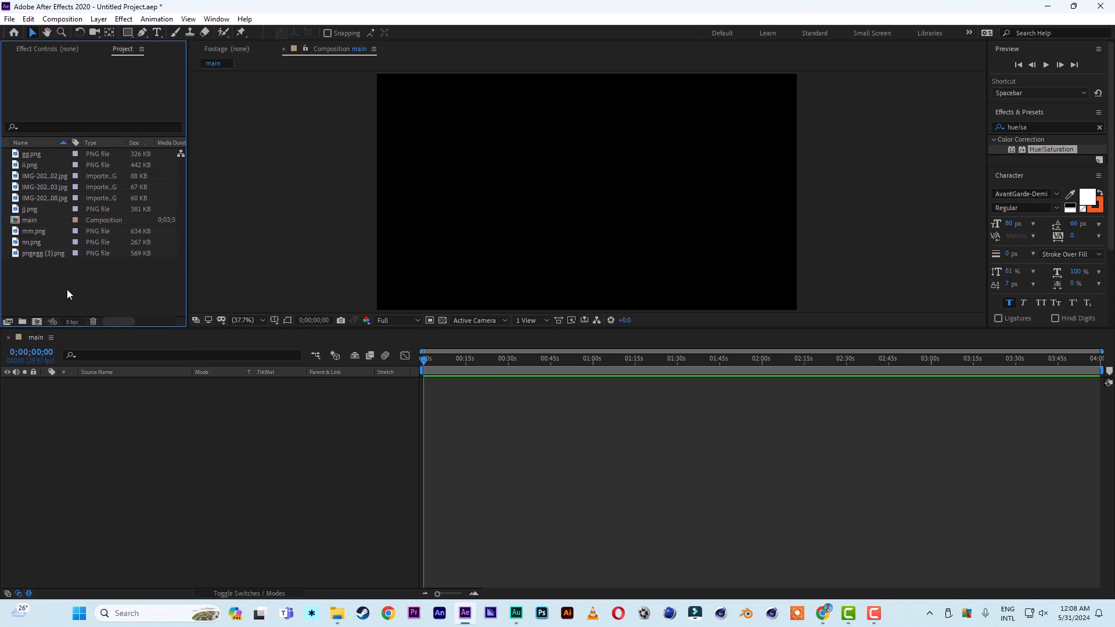
# - Create a composition from mm.png and move the flower layer's anchor point to the base of its stem
pyautogui.click(33, 231)
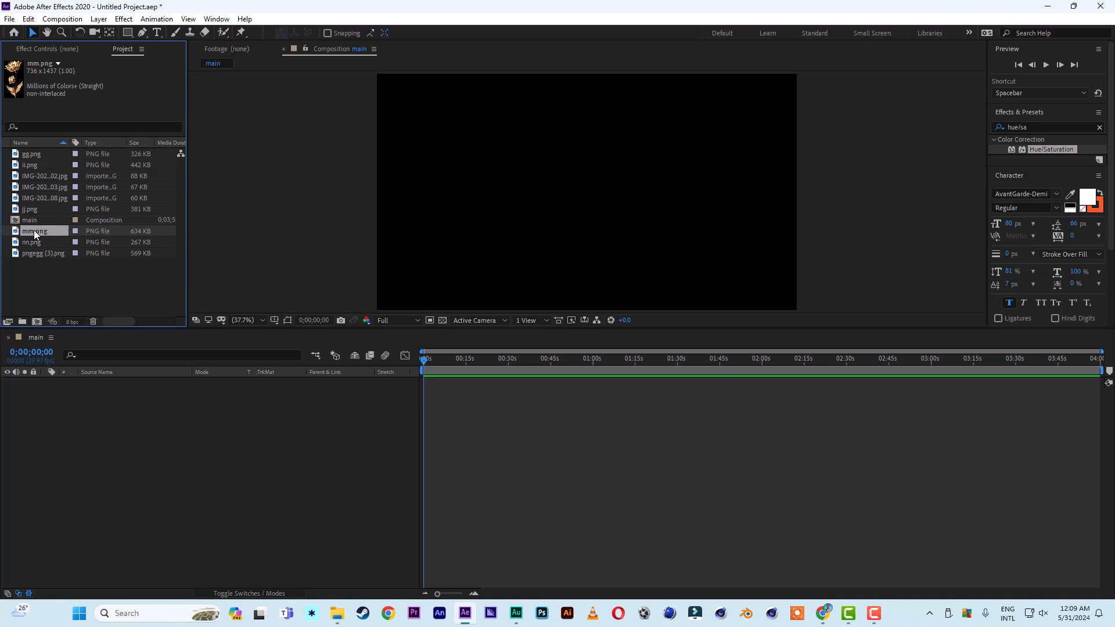
pyautogui.moveTo(33, 229); pyautogui.dragTo(39, 322)
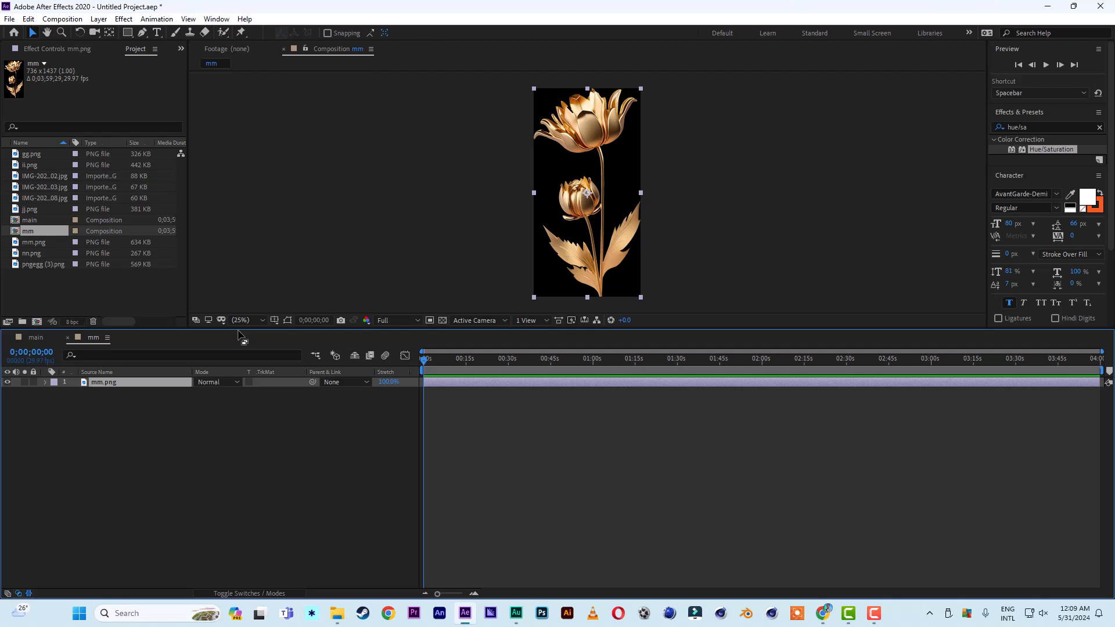
pyautogui.click(109, 33)
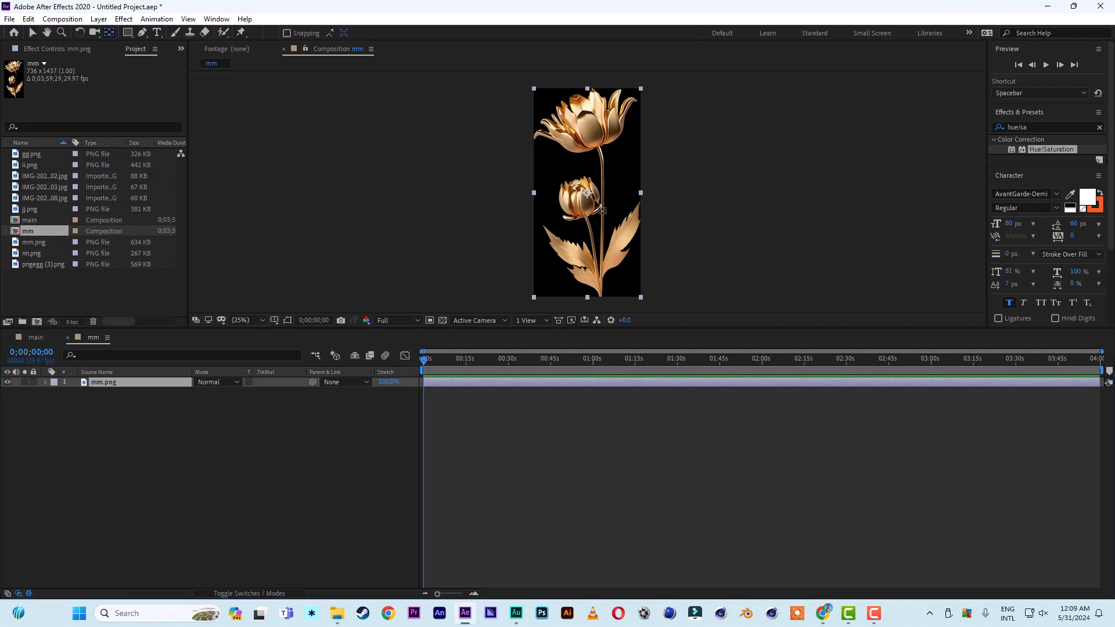
pyautogui.click(589, 194)
pyautogui.moveTo(588, 193); pyautogui.dragTo(601, 297)
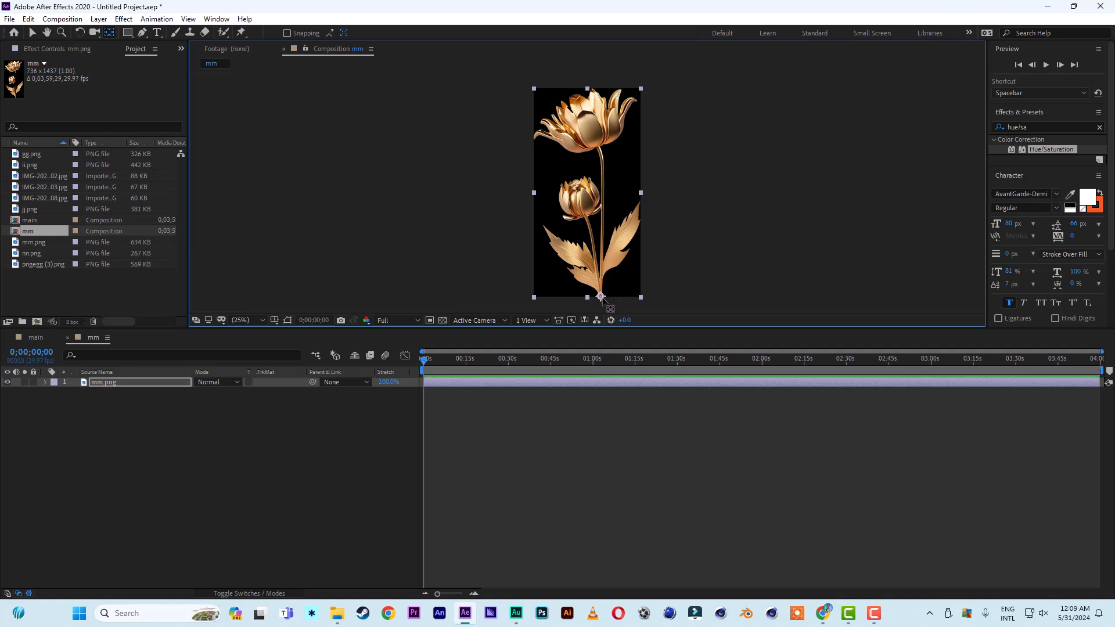
pyautogui.click(32, 35)
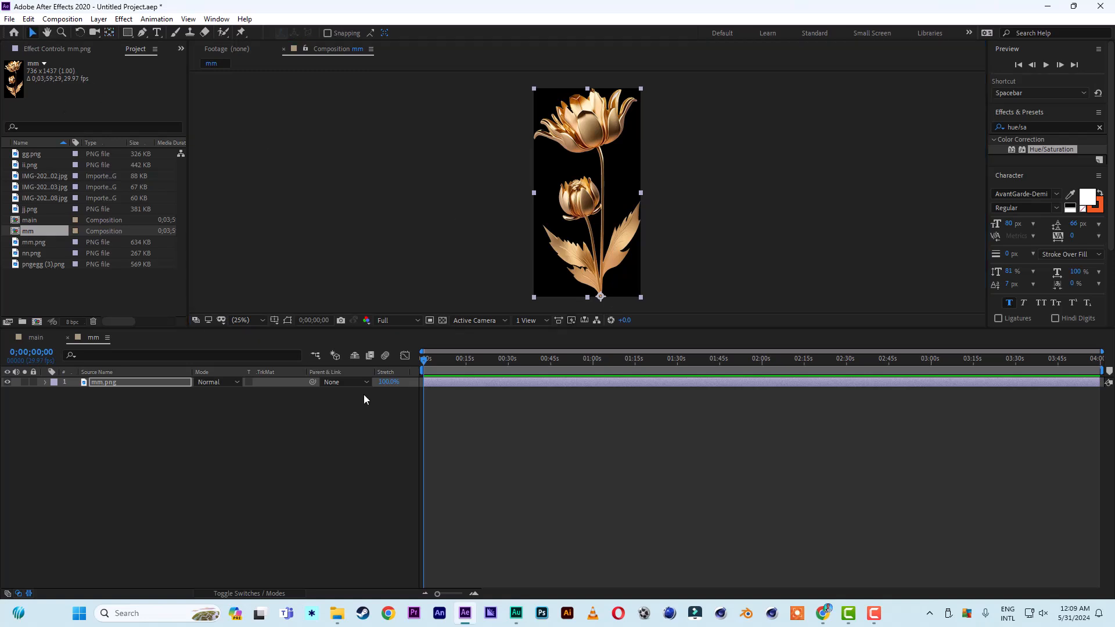
pyautogui.click(479, 403)
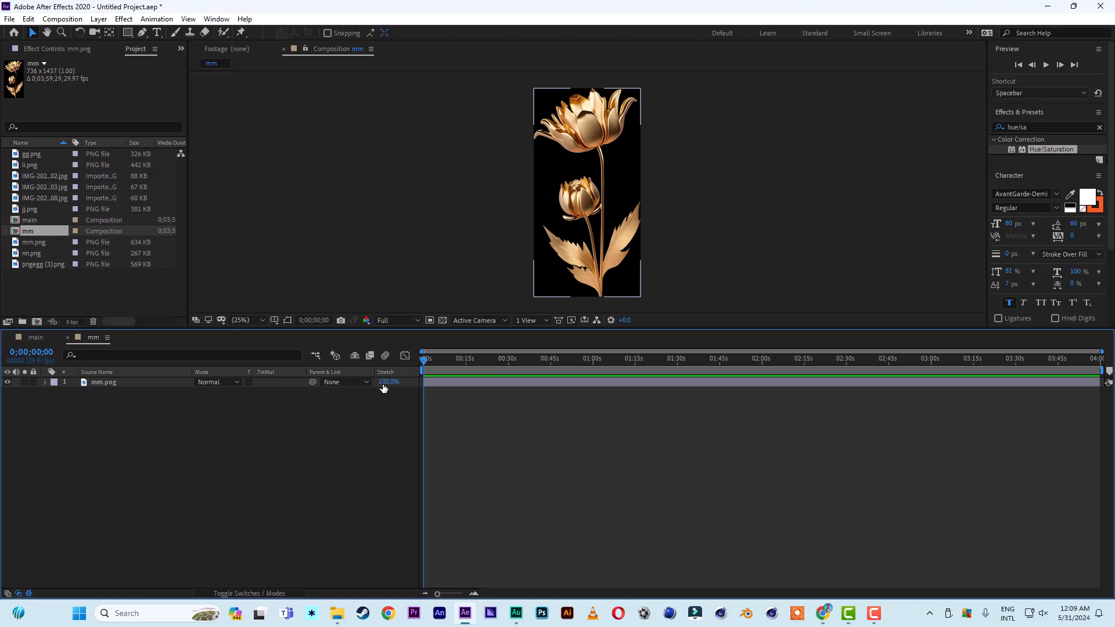
# - Set the mm composition's duration to 15 seconds
pyautogui.rightClick(356, 221)
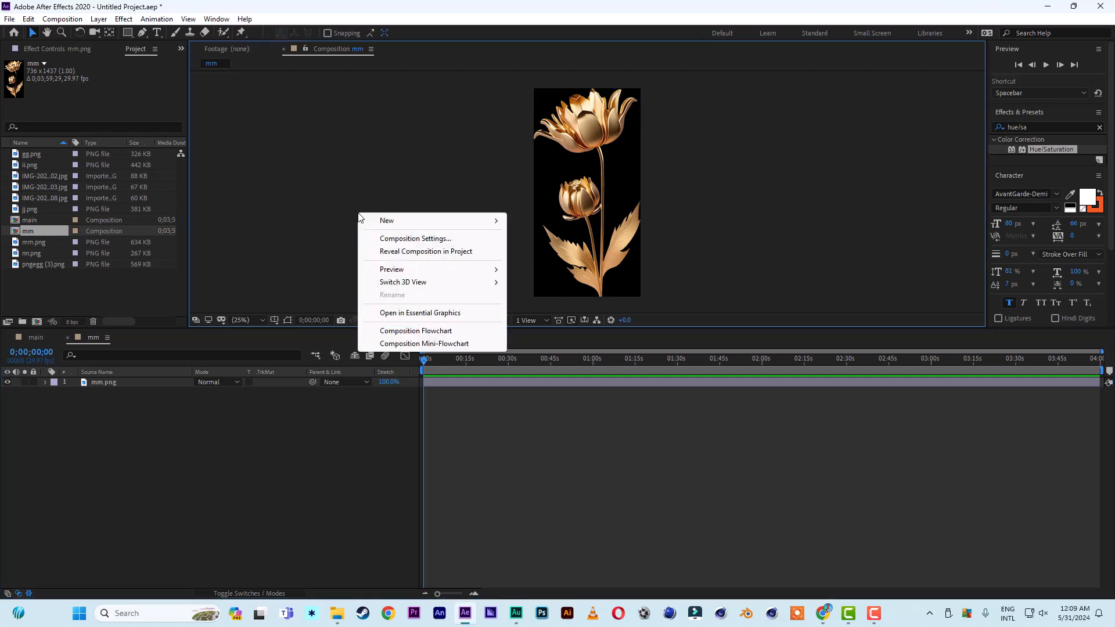
pyautogui.click(408, 240)
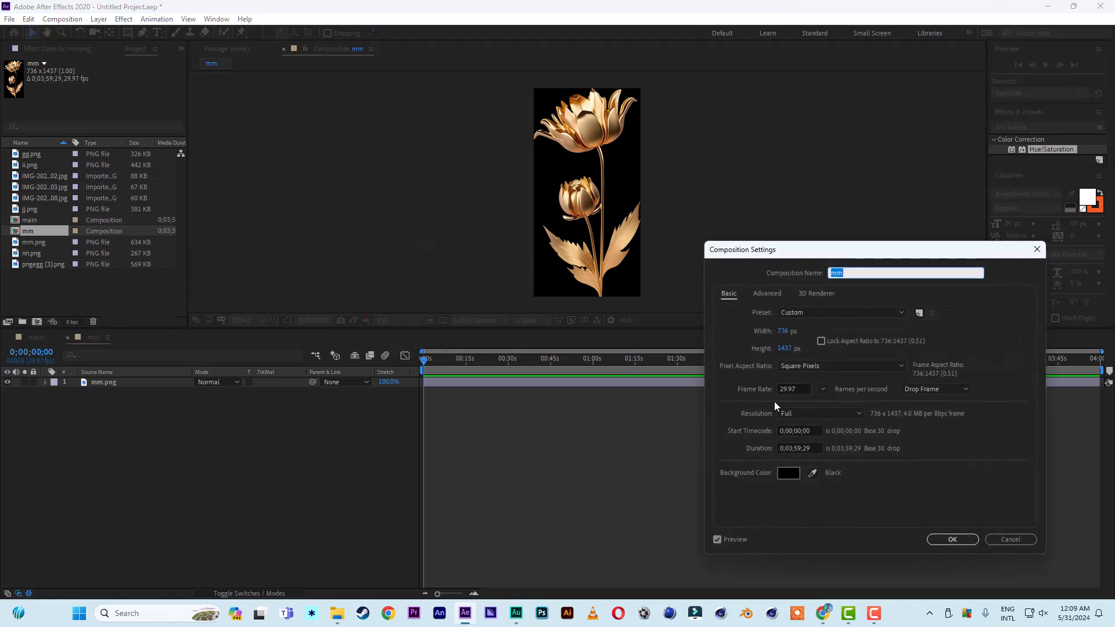
pyautogui.click(792, 448)
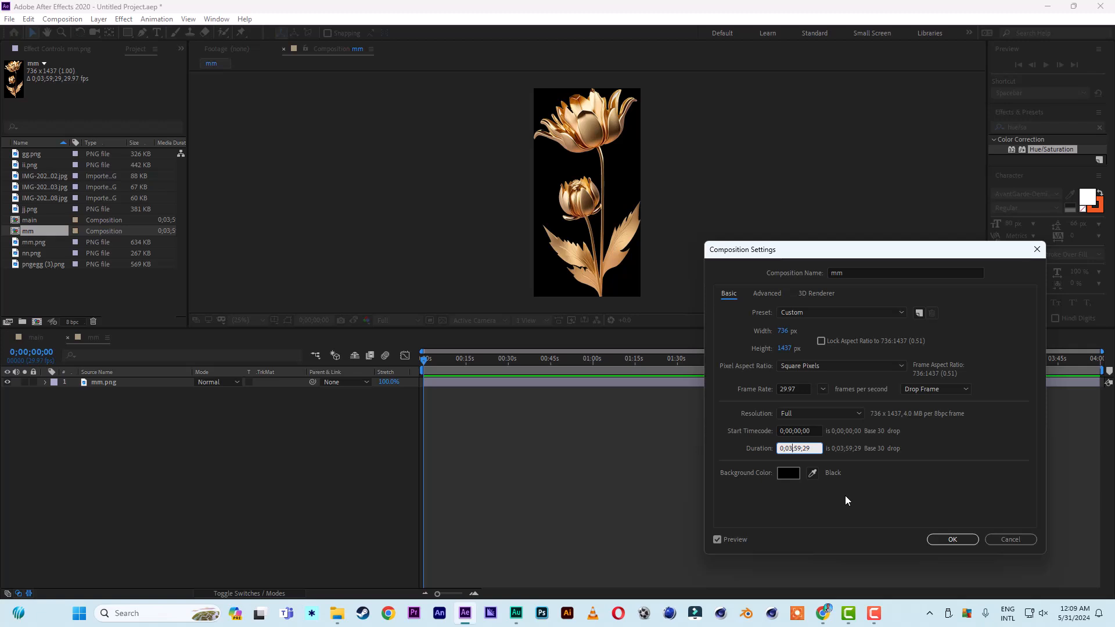
pyautogui.press('BackSpace')
pyautogui.press('Right')
pyautogui.press('Delete')
pyautogui.press('Delete')
pyautogui.write('15')
pyautogui.click(953, 539)
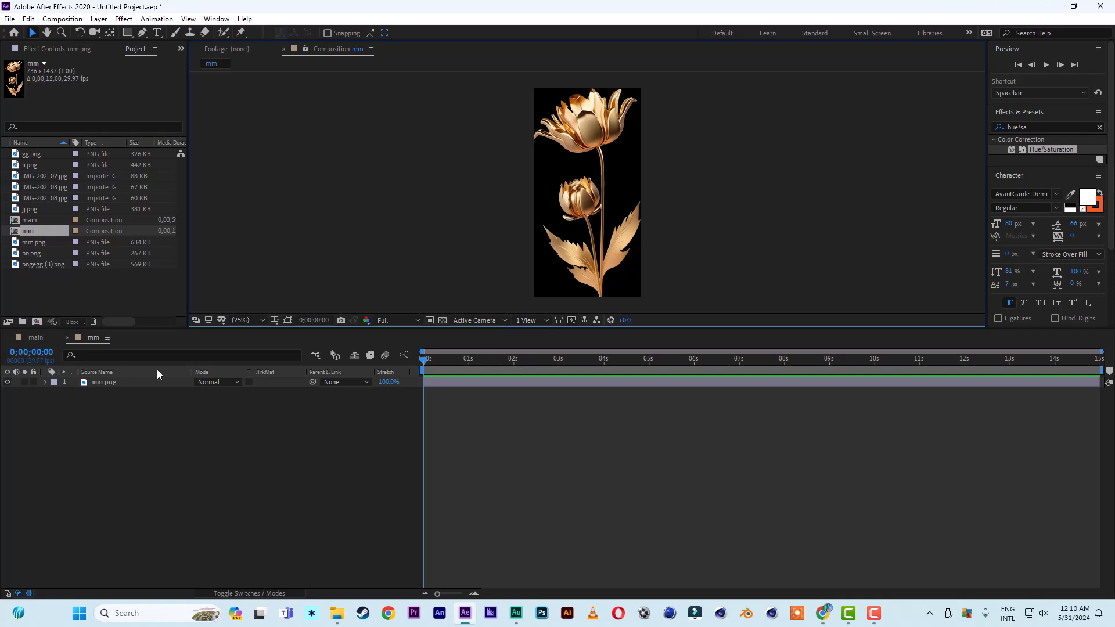
# - Keyframe the mm.png layer's Scale from 0% at 0 seconds to 100% at 2 seconds and preview the growth
pyautogui.click(129, 387)
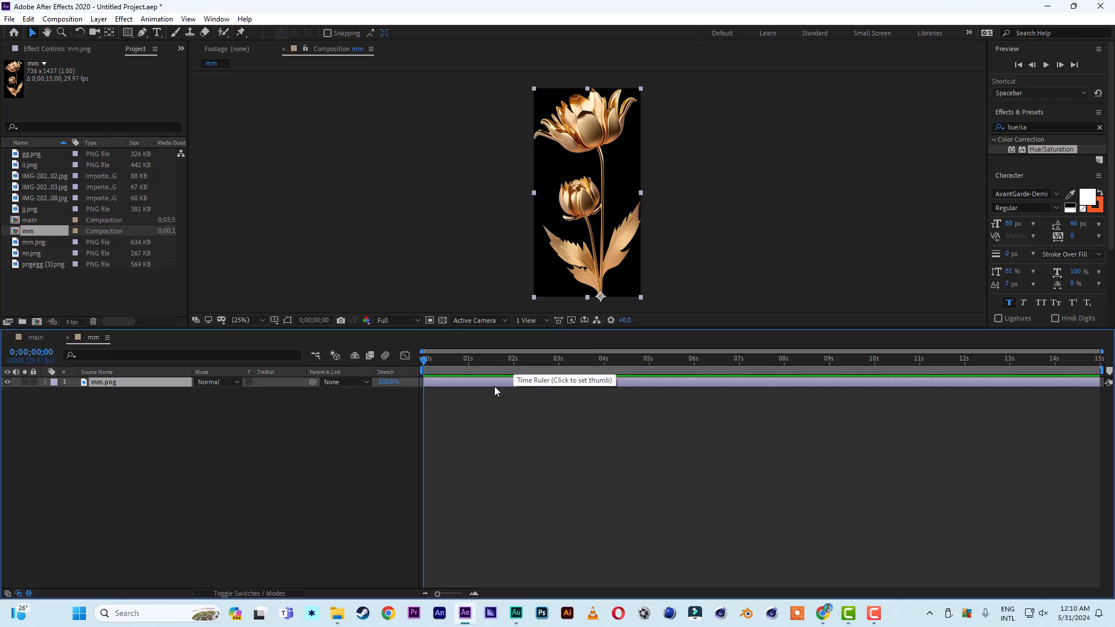
pyautogui.press('s')
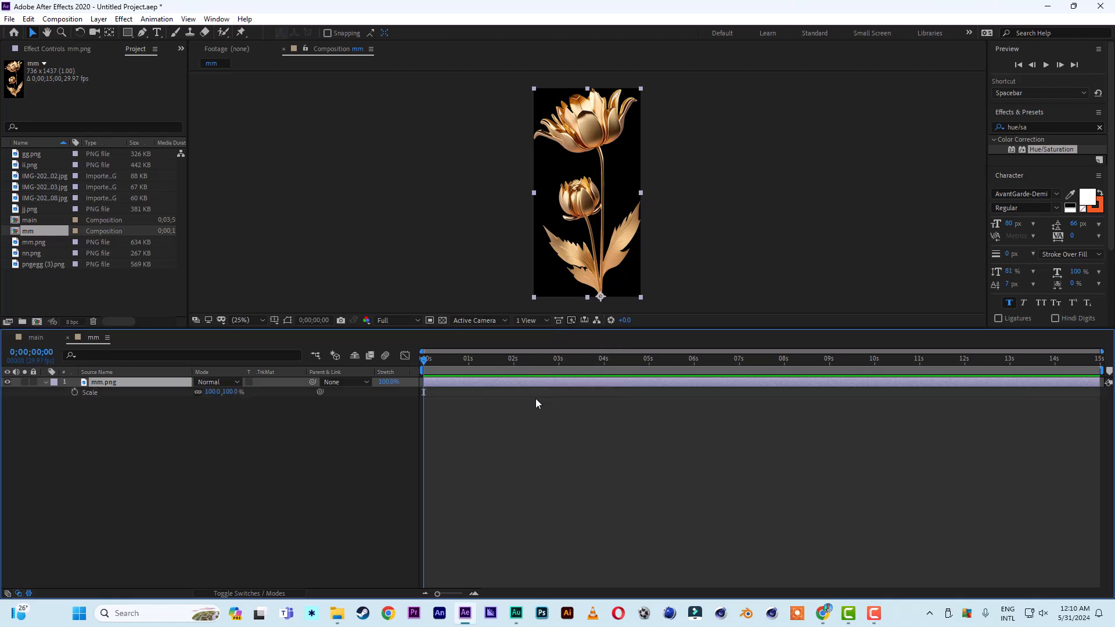
pyautogui.click(514, 358)
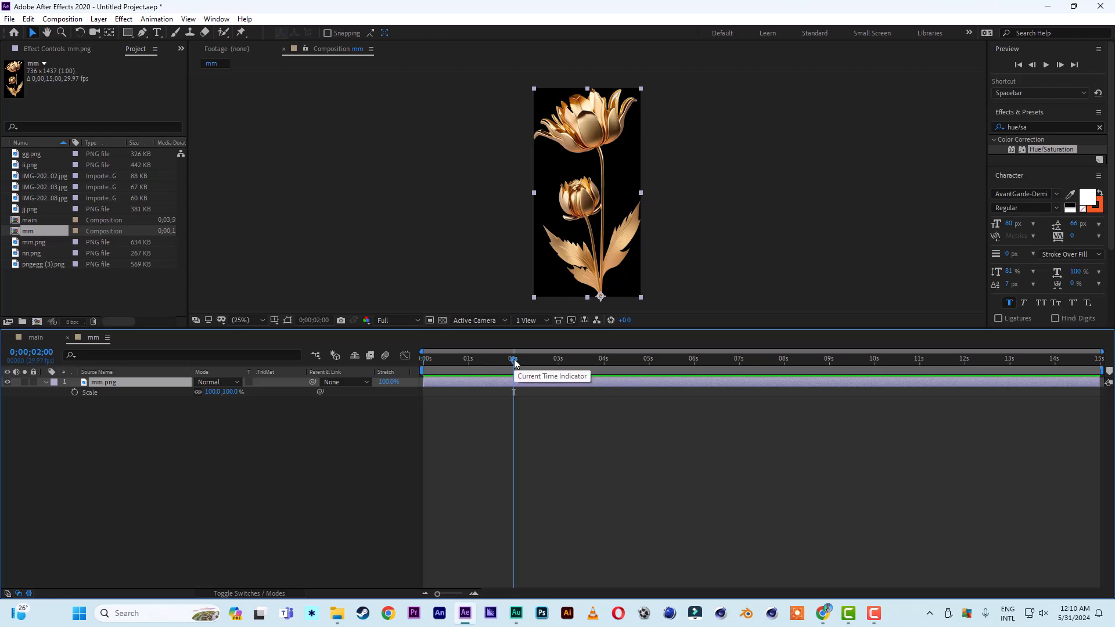
pyautogui.click(74, 393)
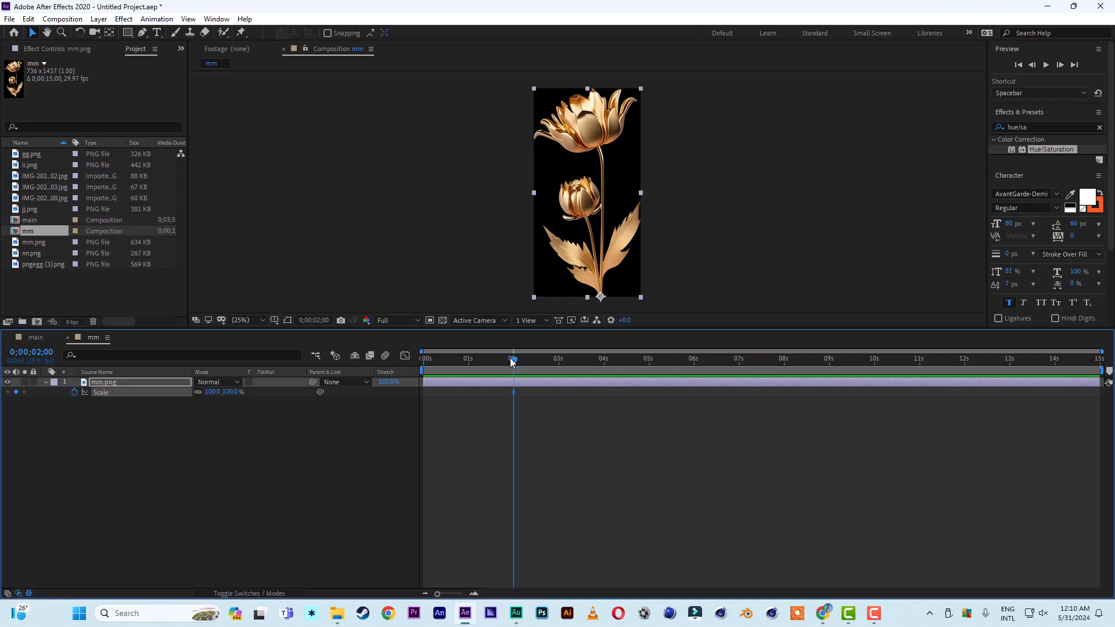
pyautogui.moveTo(514, 363); pyautogui.dragTo(367, 359)
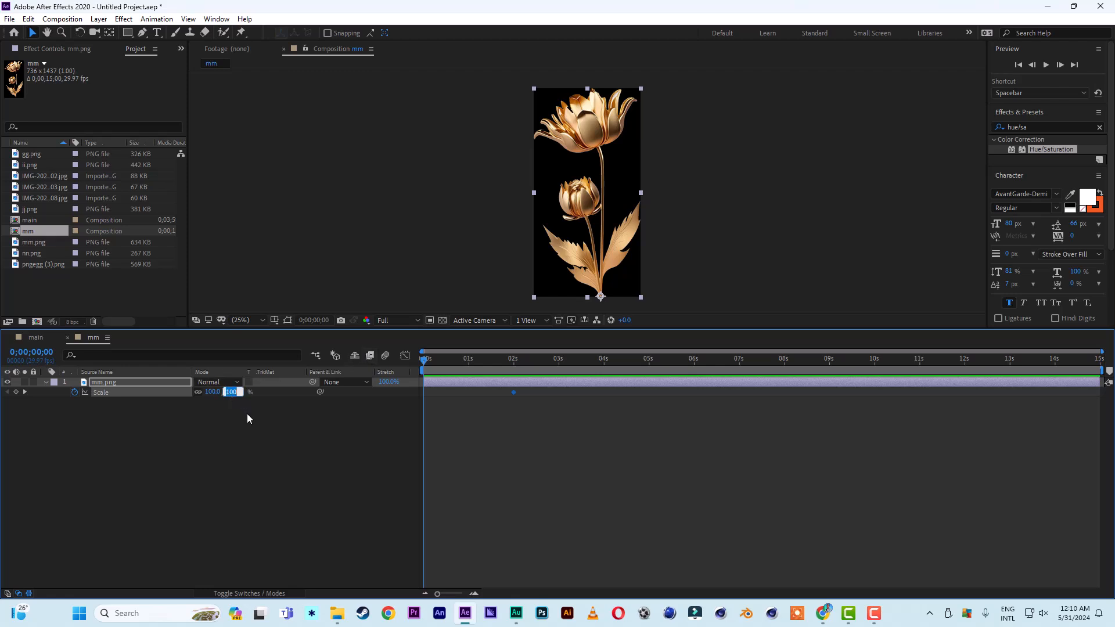
pyautogui.write('0')
pyautogui.press('Return')
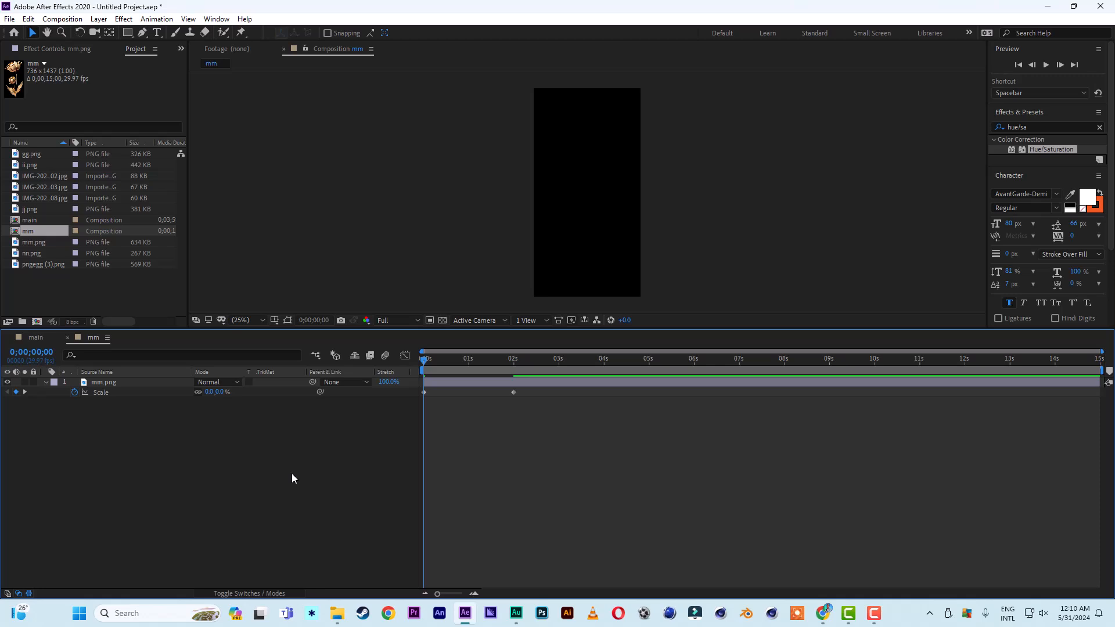
pyautogui.press('space')
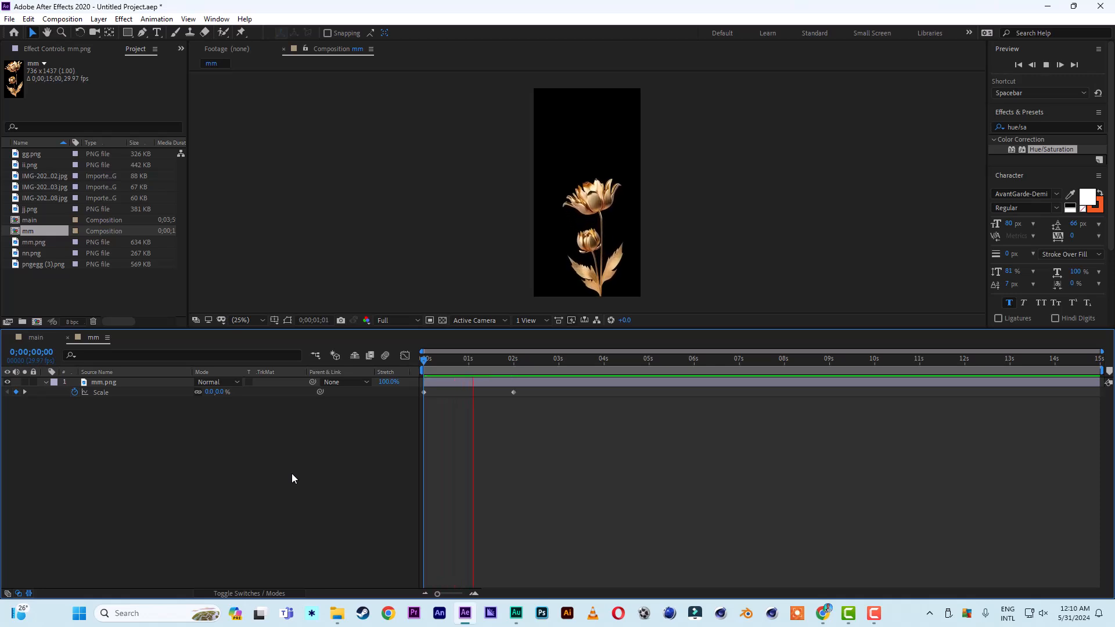
pyautogui.press('space')
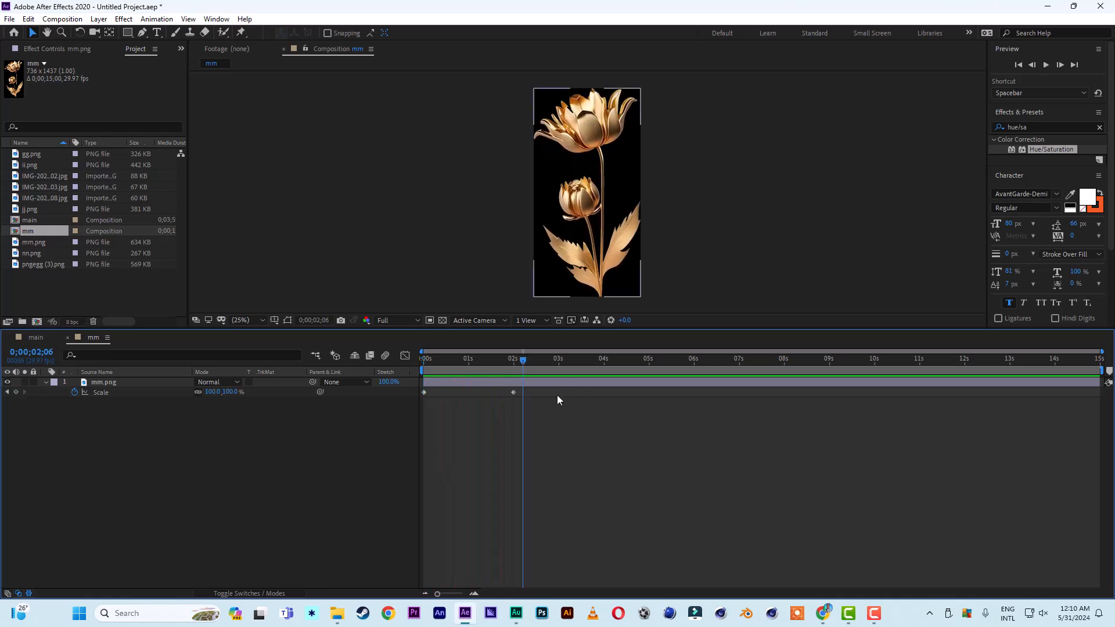
# - Apply Easy Ease to both Scale keyframes of the mm.png layer
pyautogui.moveTo(534, 394); pyautogui.dragTo(426, 396)
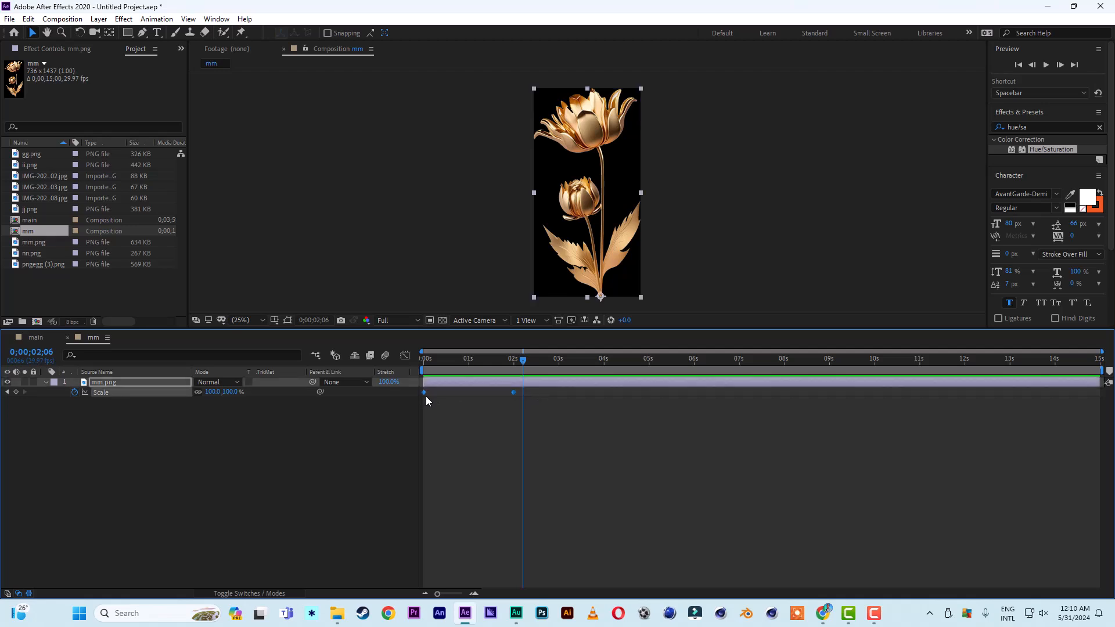
pyautogui.rightClick(423, 393)
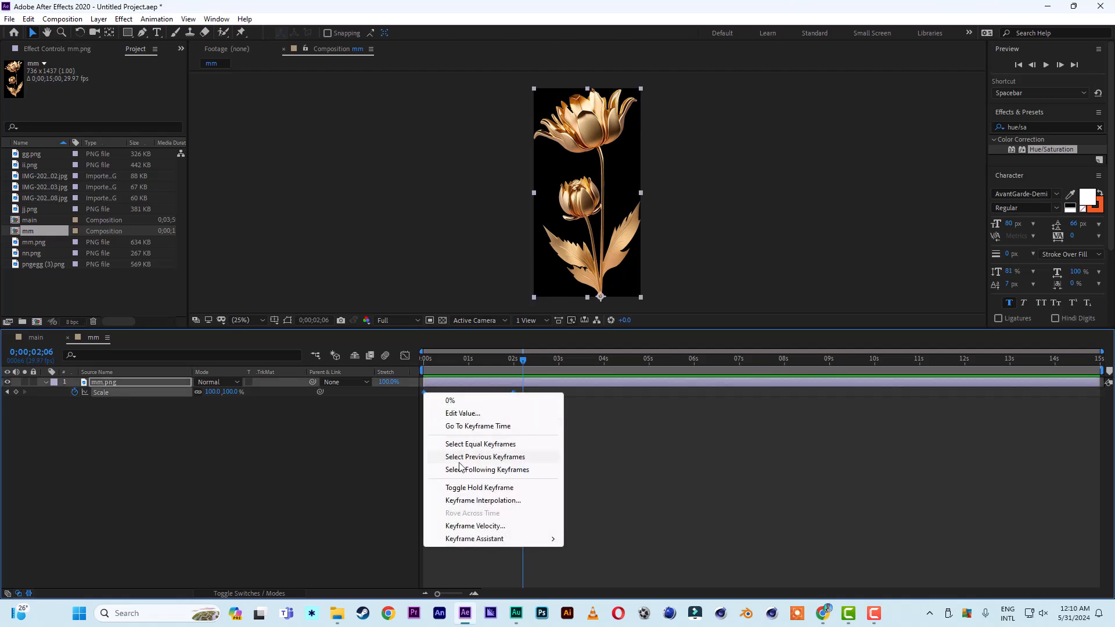
pyautogui.moveTo(511, 539)
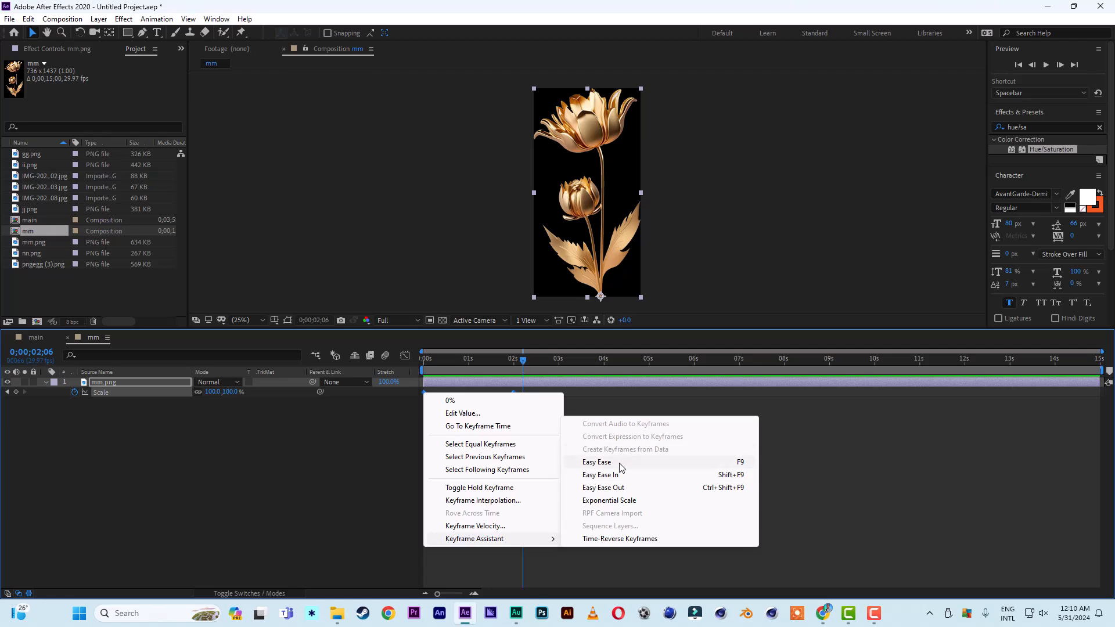
pyautogui.click(619, 462)
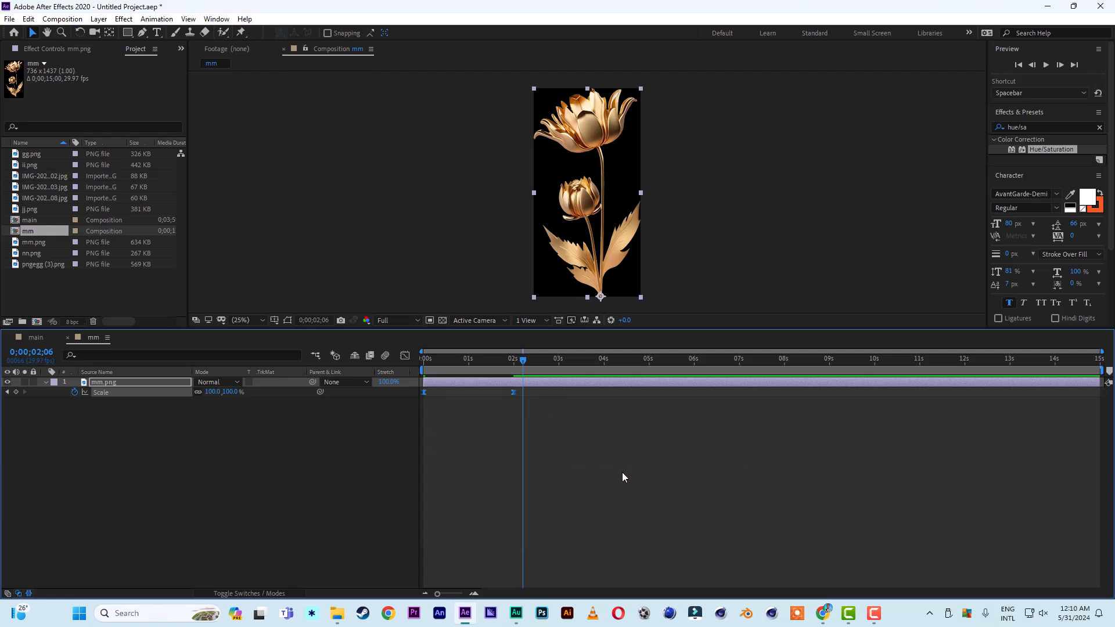
# - Reshape the Scale speed graph so it peaks early and slows gradually into the 2-second keyframe, and preview from the start
pyautogui.click(405, 356)
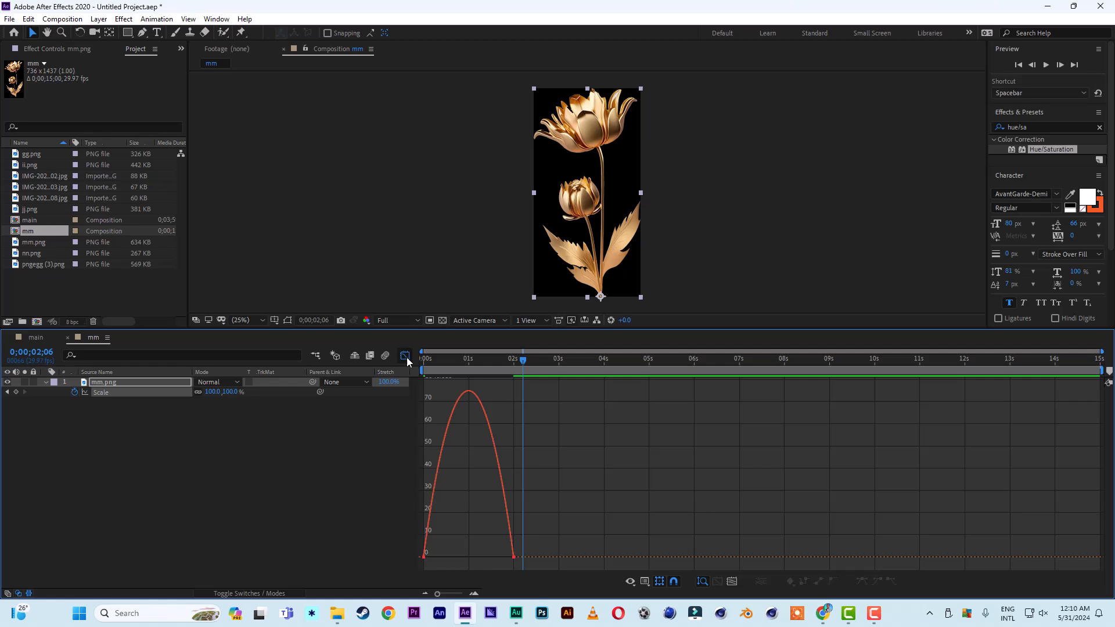
pyautogui.click(512, 556)
pyautogui.moveTo(498, 557); pyautogui.dragTo(468, 557)
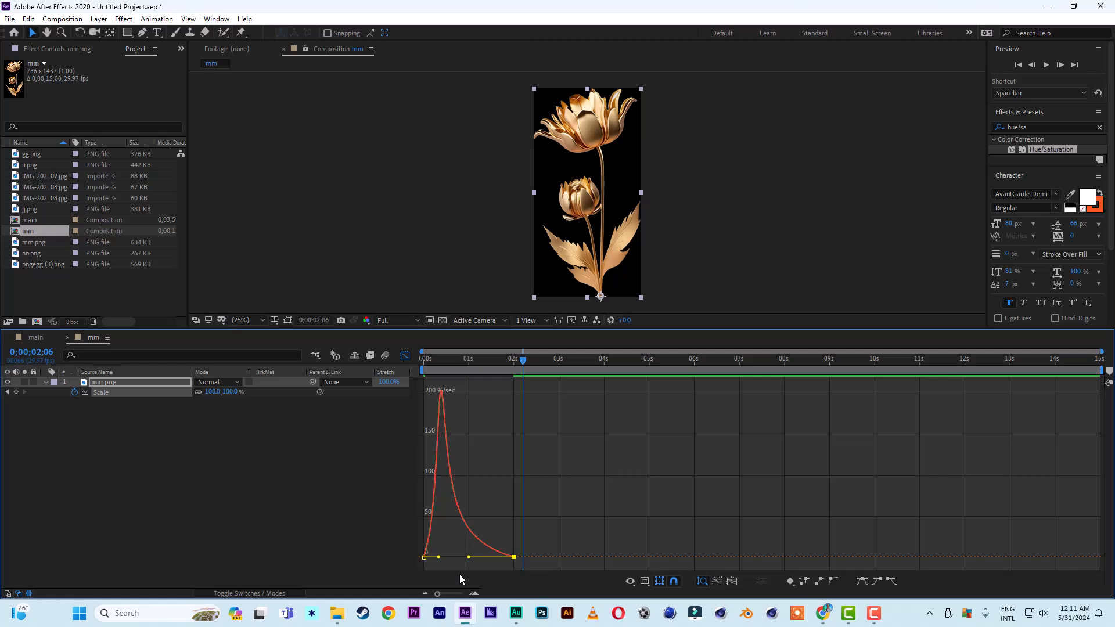
pyautogui.click(404, 356)
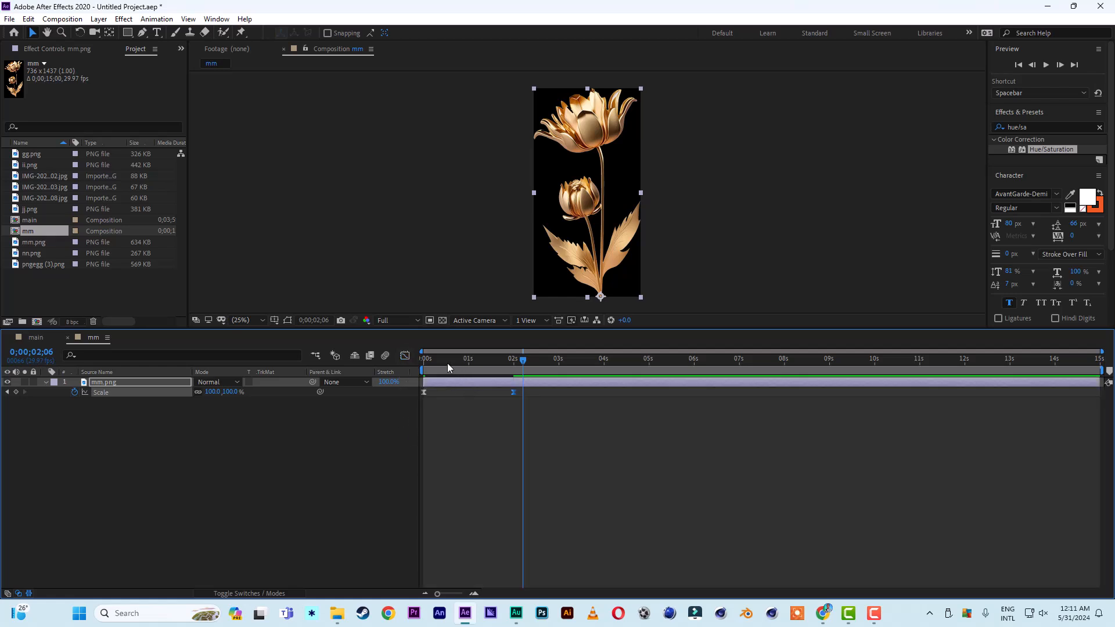
pyautogui.press('Home')
pyautogui.press('space')
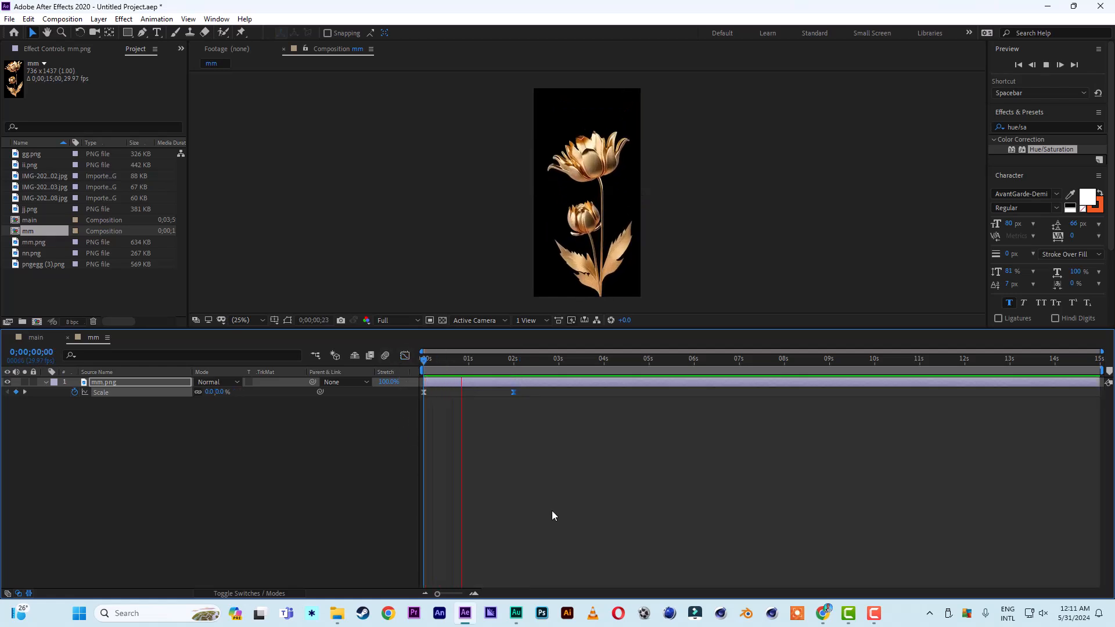
# - Move the mm.png layer's 100% Scale keyframe to 4 seconds and preview the slower growth from the start
pyautogui.press('space')
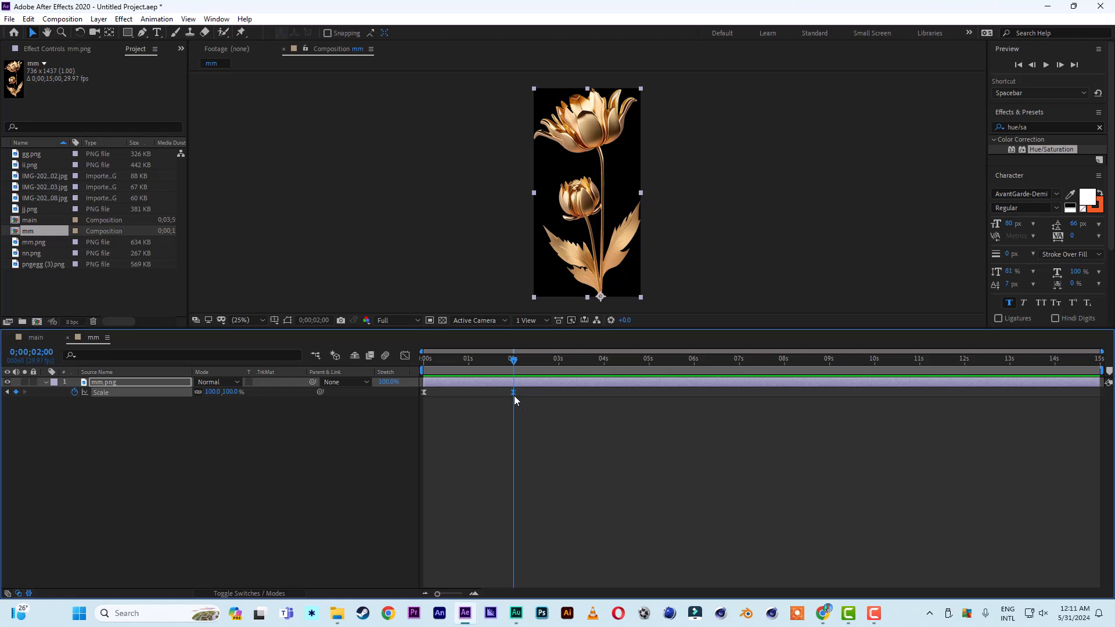
pyautogui.moveTo(513, 394); pyautogui.dragTo(601, 396)
pyautogui.press('Home')
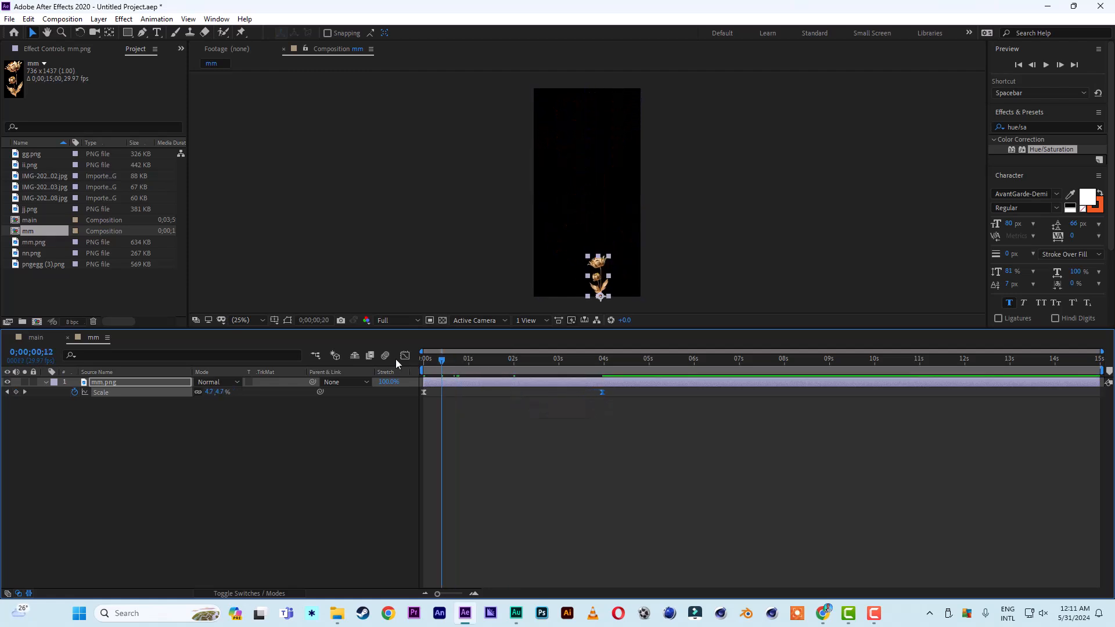
pyautogui.press('space')
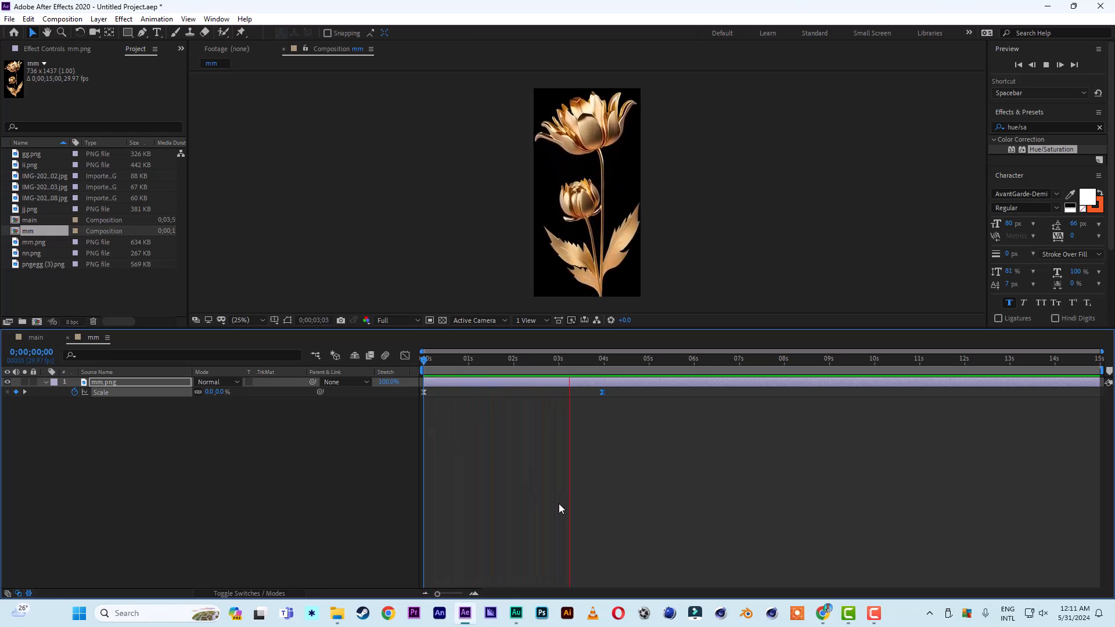
pyautogui.press('space')
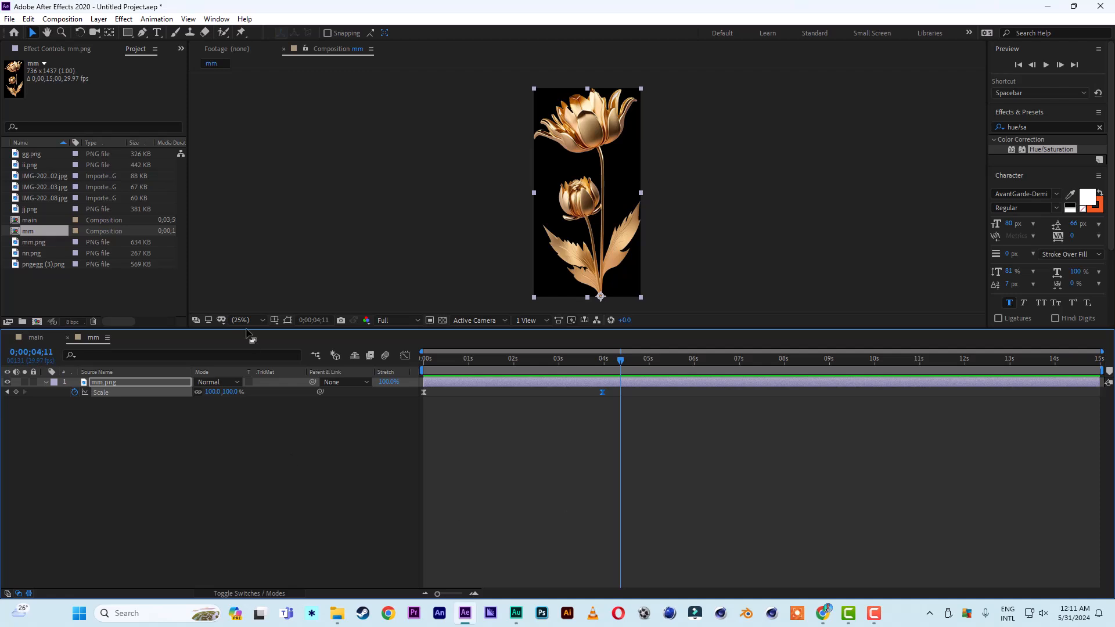
# - Create a new composition from the nn.png footage, matching the image's size
pyautogui.click(44, 244)
pyautogui.click(41, 253)
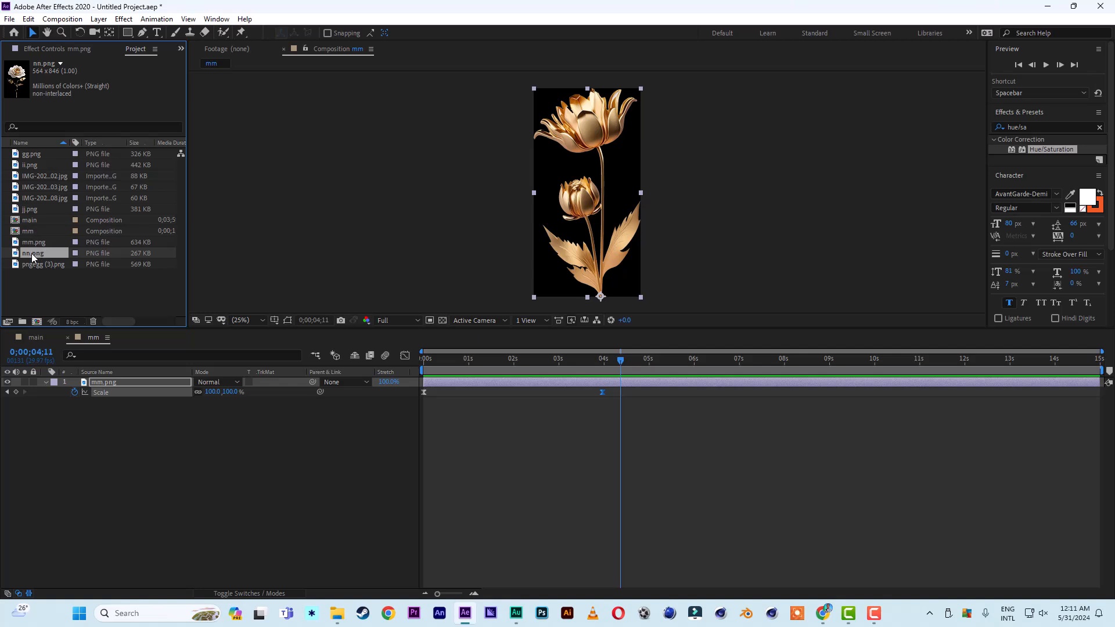
pyautogui.moveTo(33, 252); pyautogui.dragTo(34, 296)
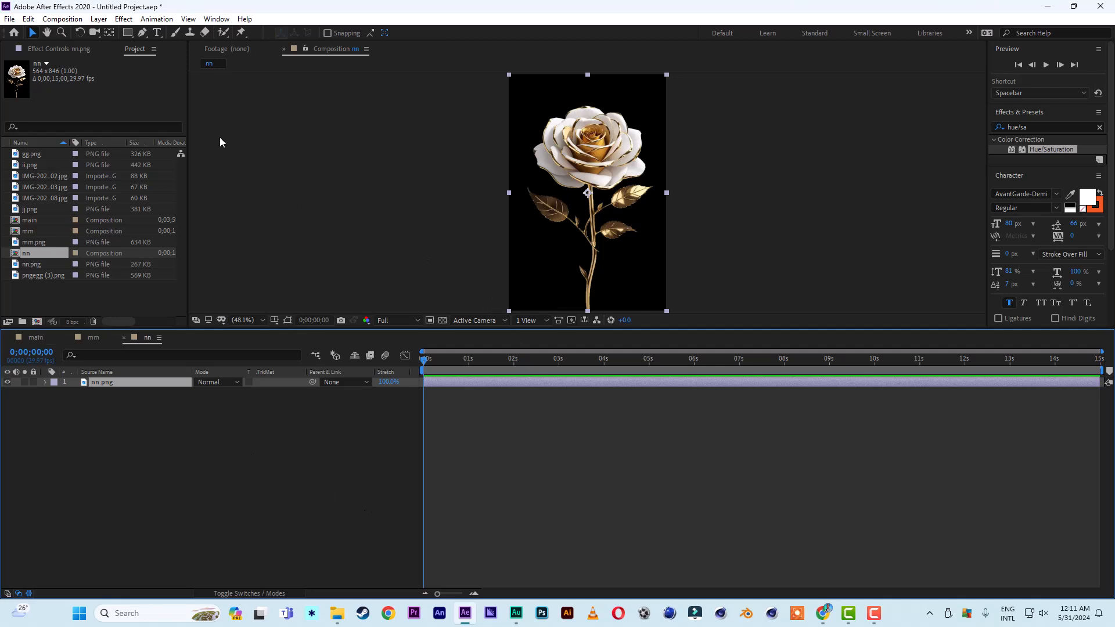
# - Move the nn.png layer's anchor point to the bottom end of the rose stem, then return to the Selection tool
pyautogui.click(108, 33)
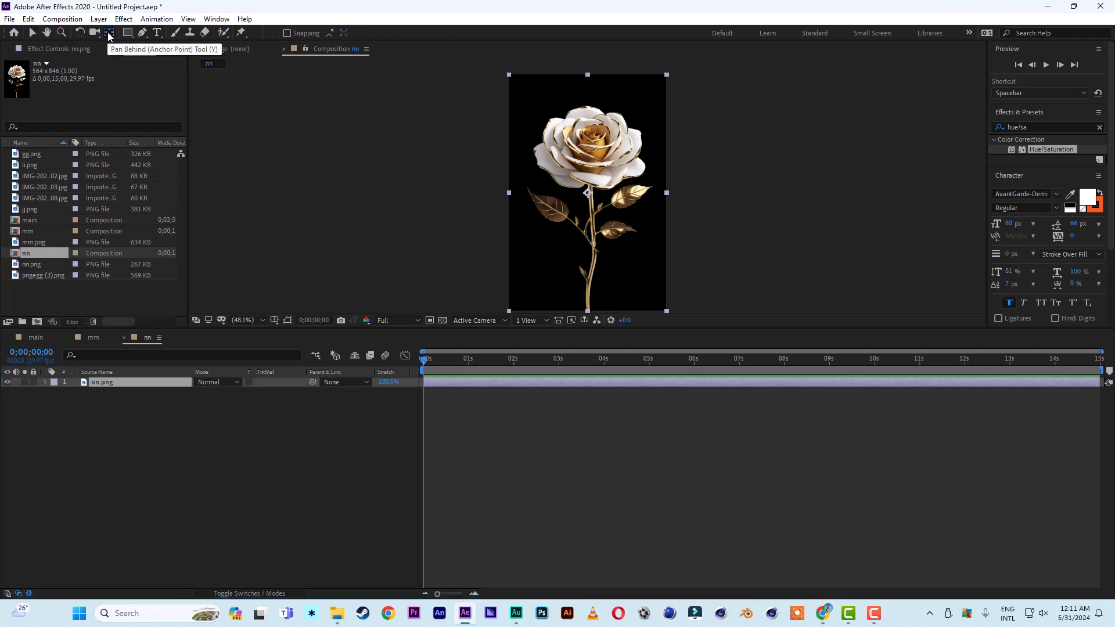
pyautogui.moveTo(596, 214); pyautogui.dragTo(597, 321)
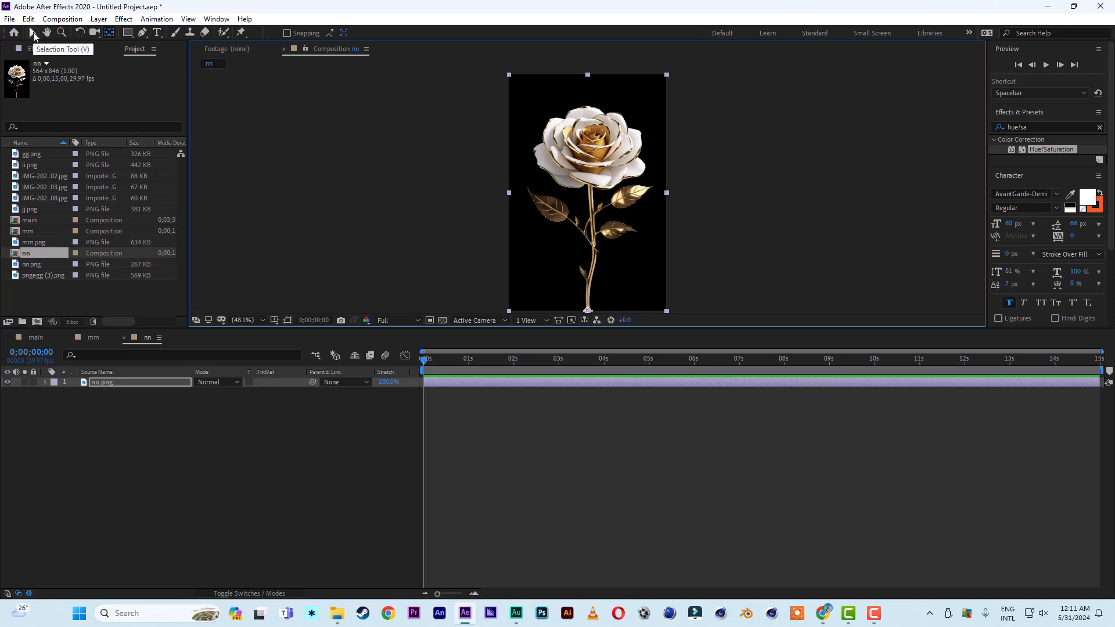
pyautogui.click(33, 33)
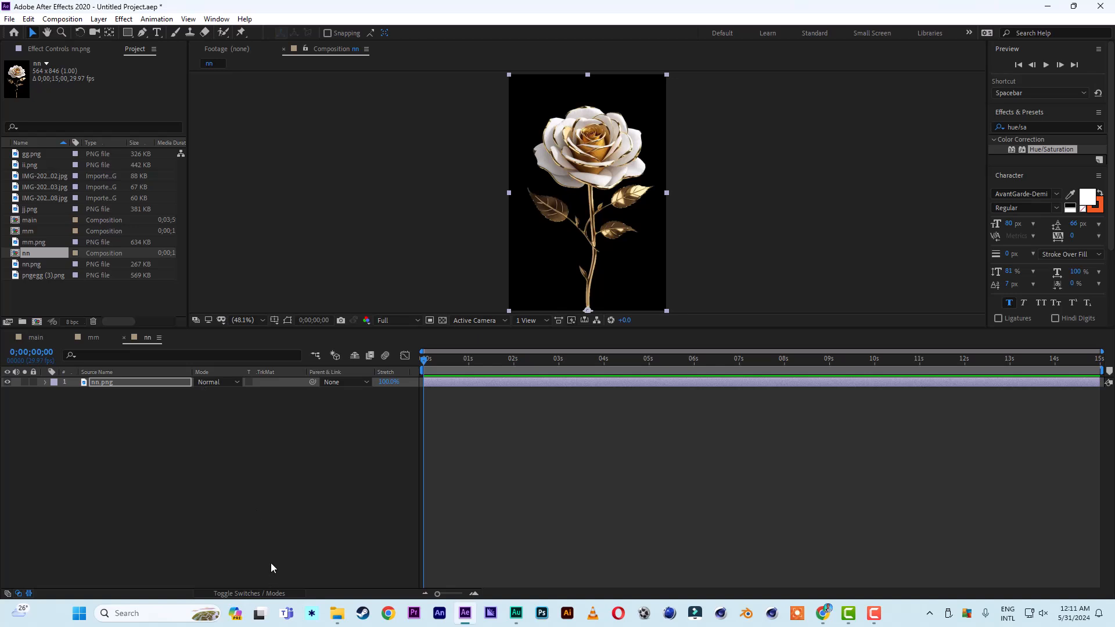
# - Keyframe the nn.png layer's Scale from 0% at 0 seconds to 100% at about 4 seconds
pyautogui.press('s')
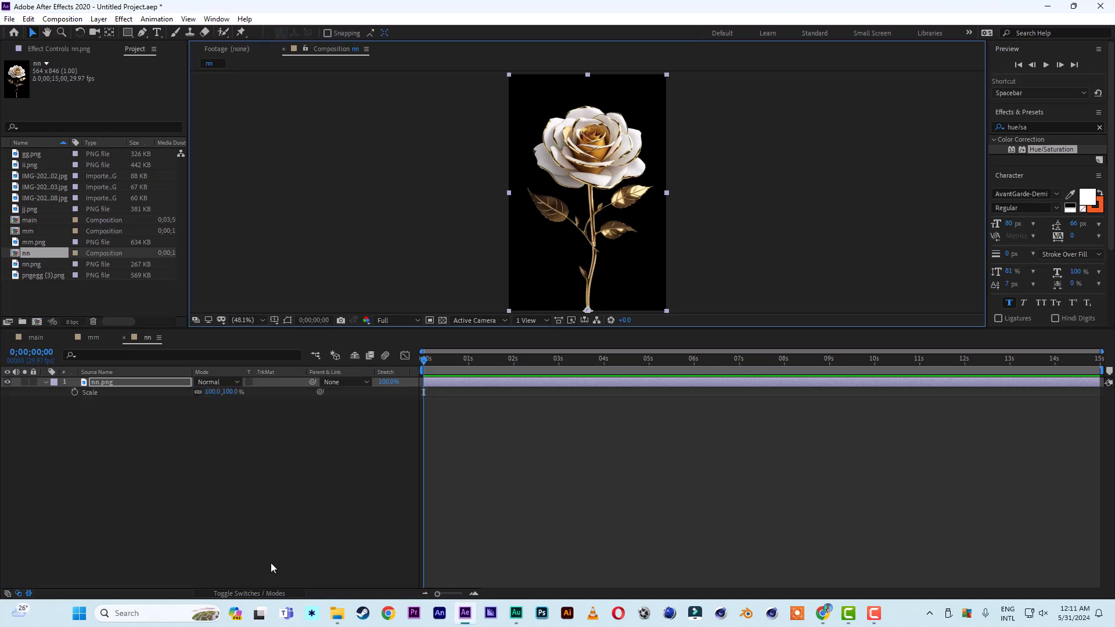
pyautogui.click(605, 361)
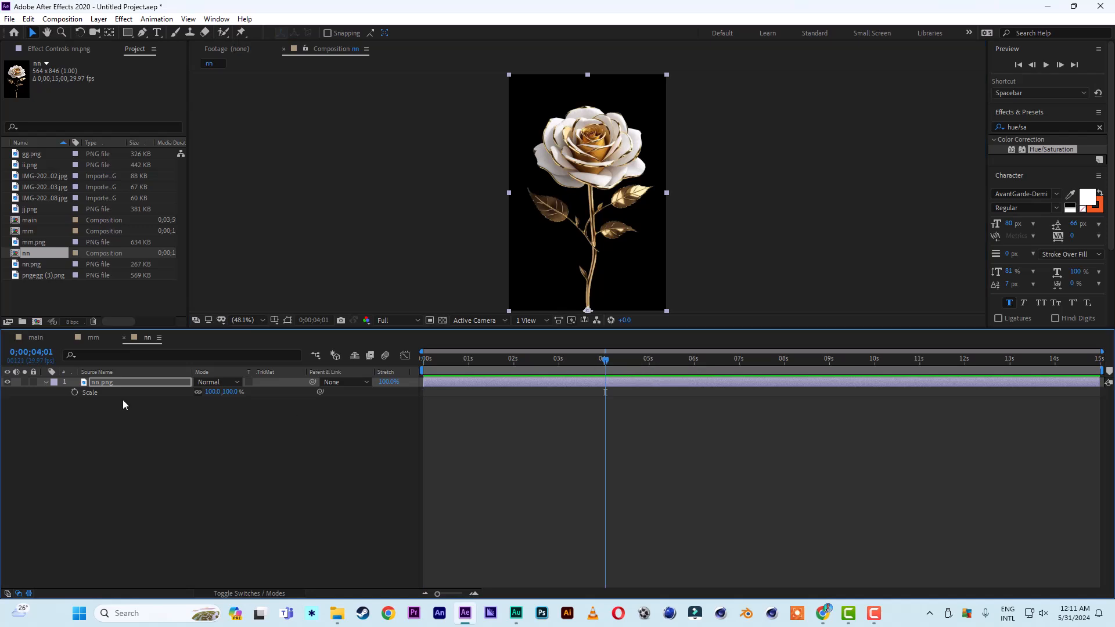
pyautogui.click(75, 393)
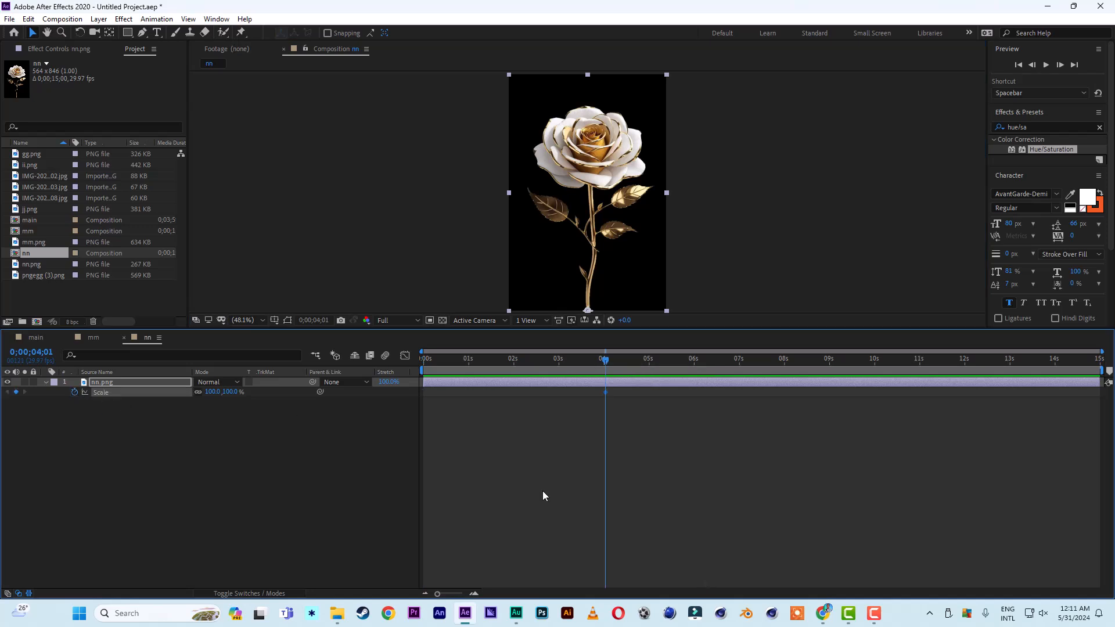
pyautogui.moveTo(605, 361); pyautogui.dragTo(423, 360)
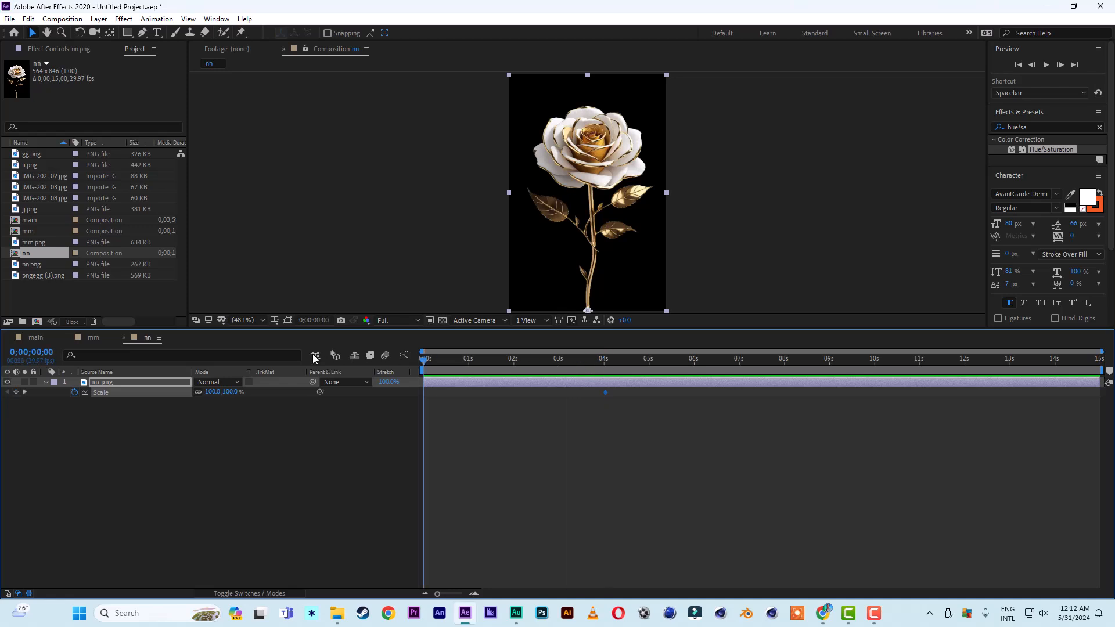
pyautogui.click(231, 393)
pyautogui.write('00')
pyautogui.press('Return')
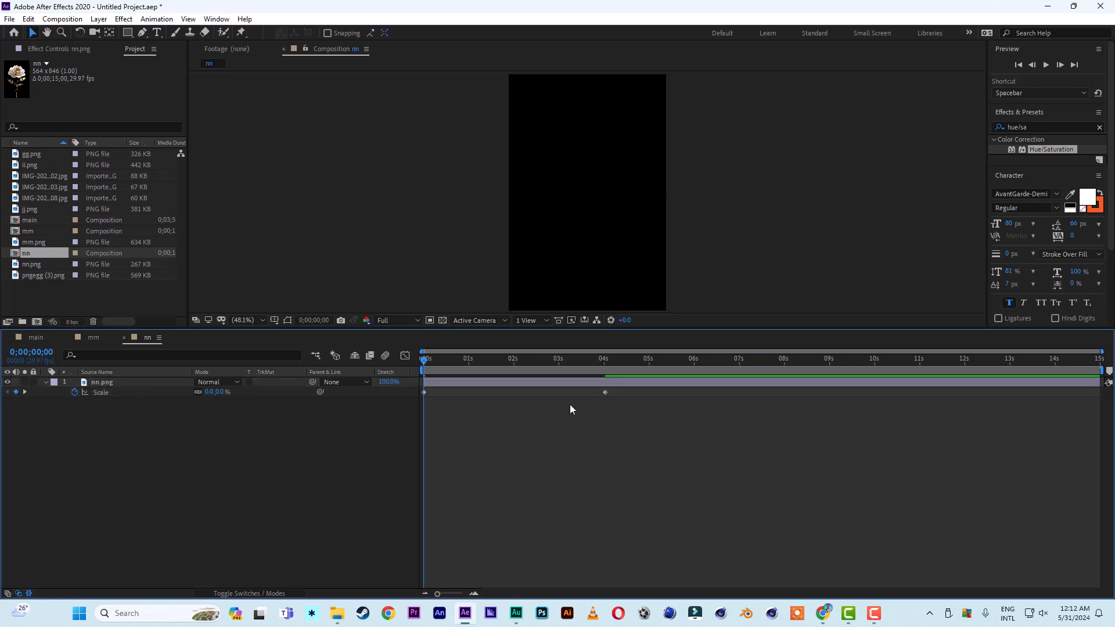
# - Apply Easy Ease to both Scale keyframes of the nn.png layer
pyautogui.moveTo(618, 391); pyautogui.dragTo(417, 396)
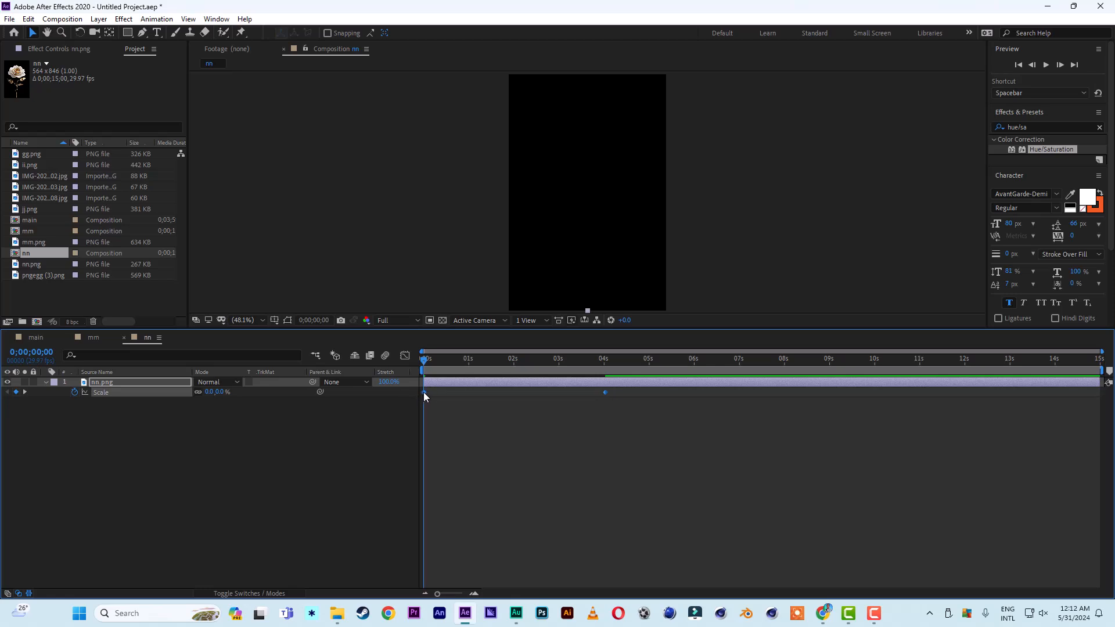
pyautogui.rightClick(423, 392)
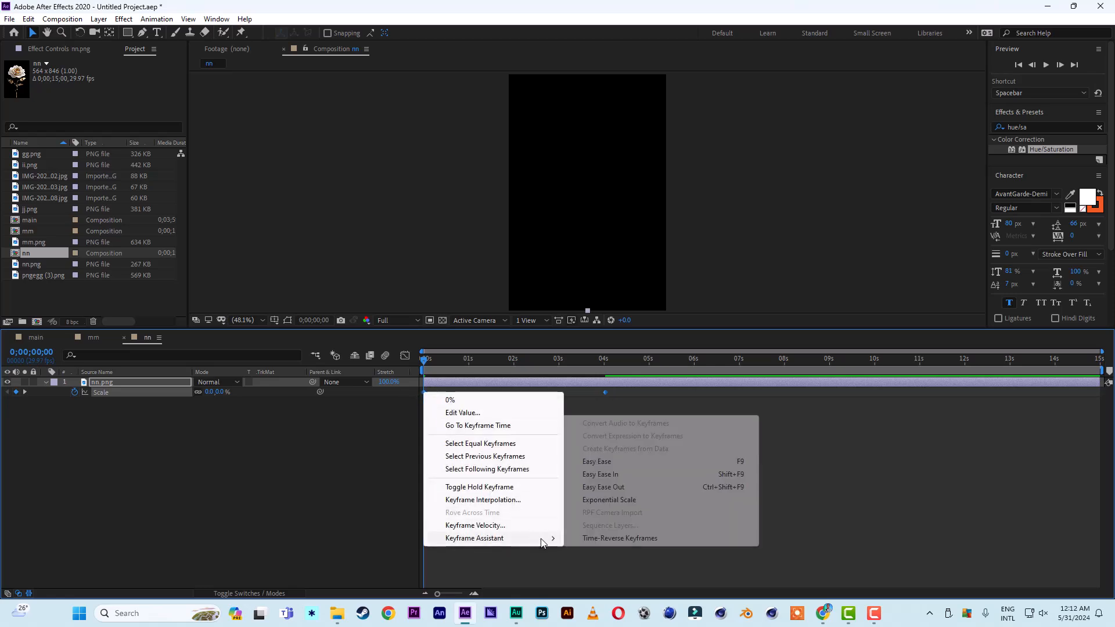
pyautogui.moveTo(531, 537)
pyautogui.click(605, 463)
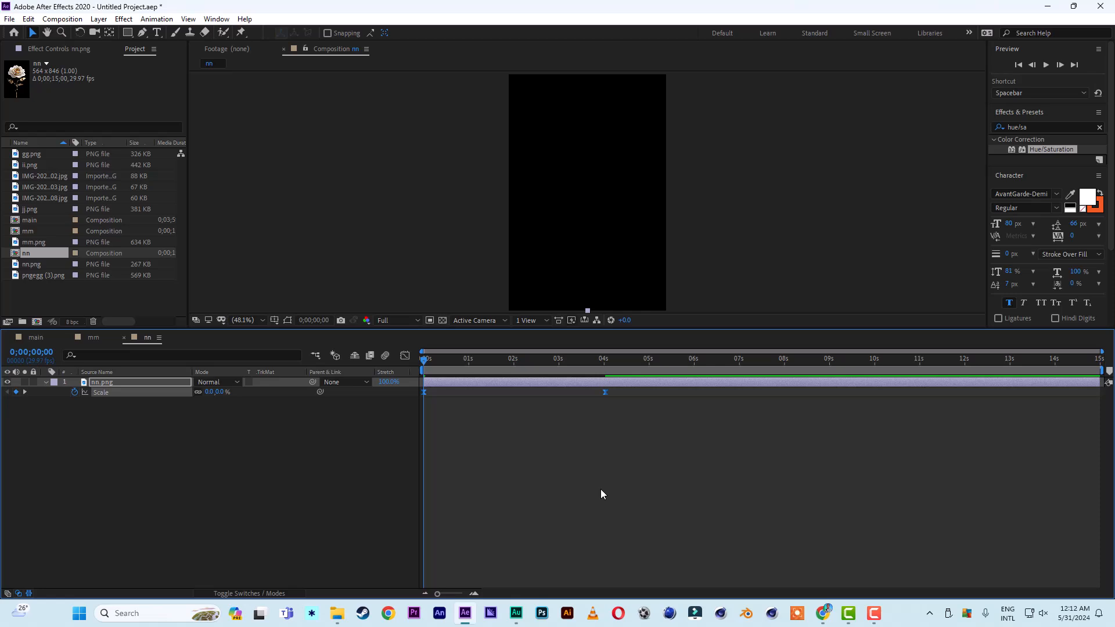
# - Reshape the nn.png Scale speed graph by extending the end keyframe's ease handle back to about 2 seconds, and preview the growth
pyautogui.click(405, 356)
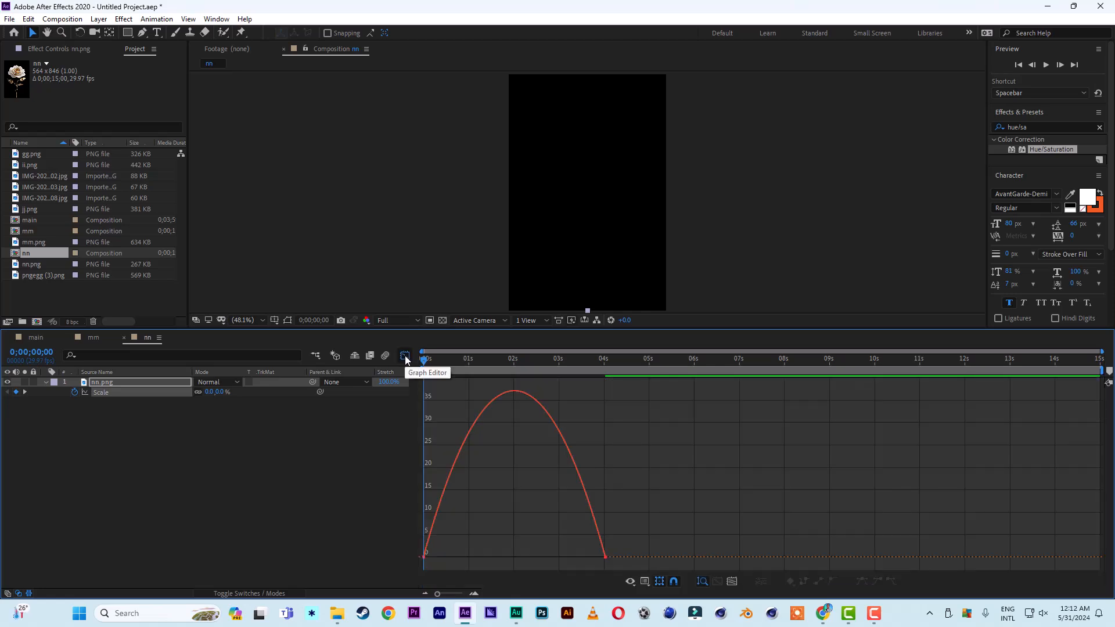
pyautogui.click(604, 559)
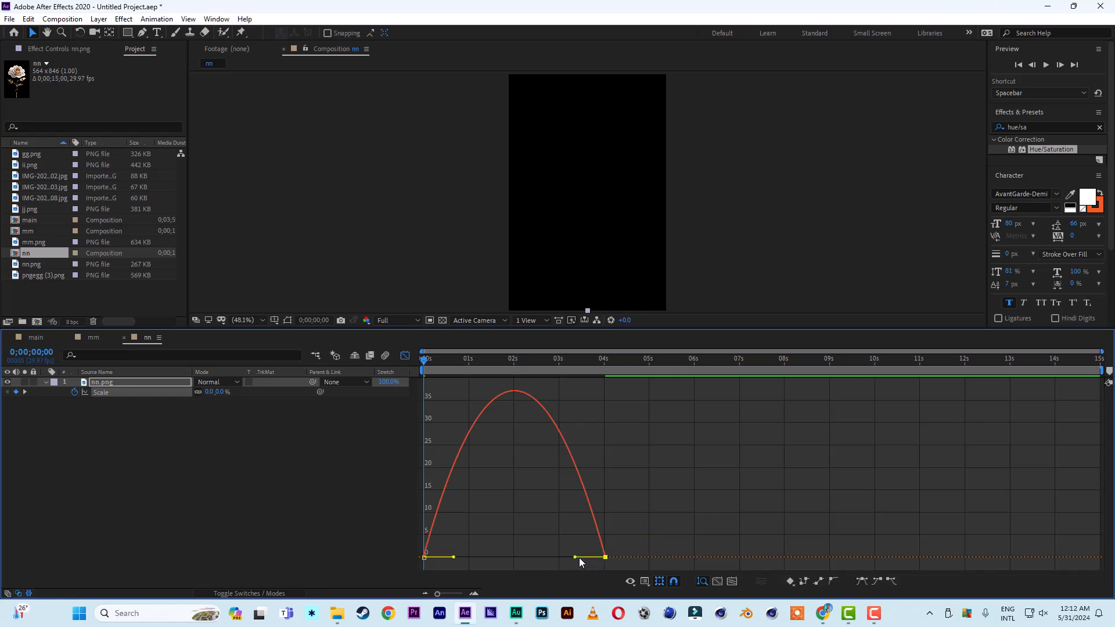
pyautogui.moveTo(574, 558); pyautogui.dragTo(497, 558)
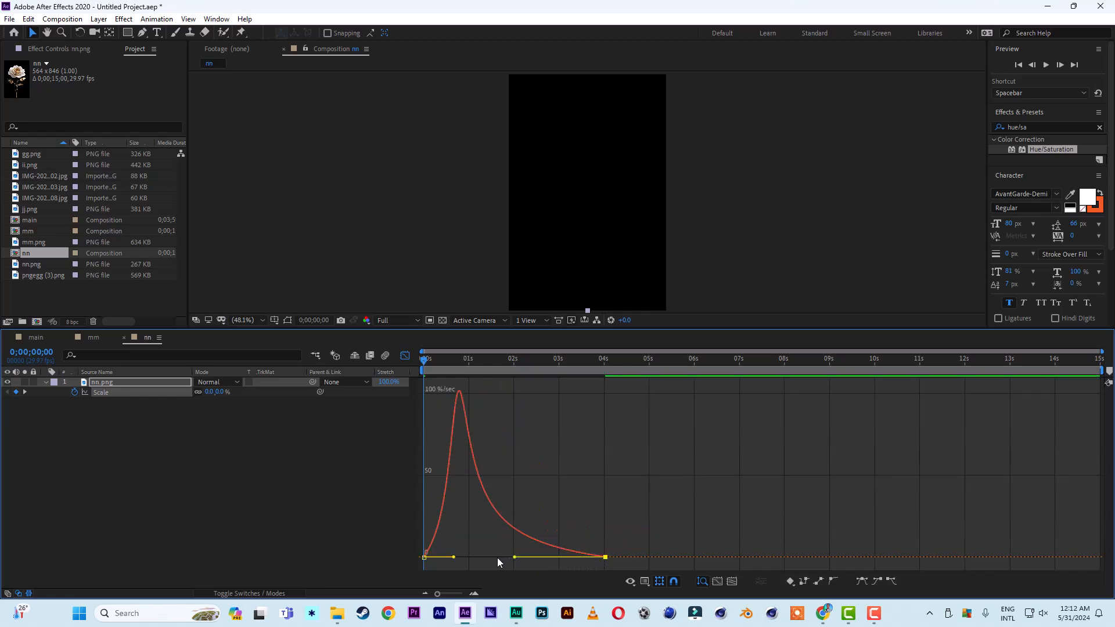
pyautogui.click(406, 356)
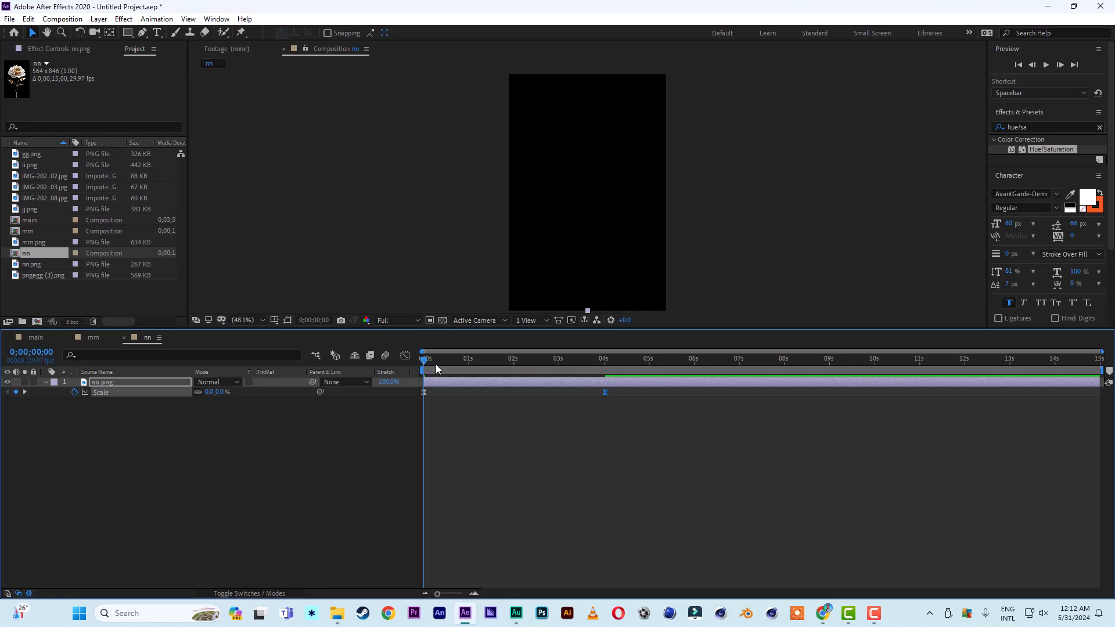
pyautogui.press('space')
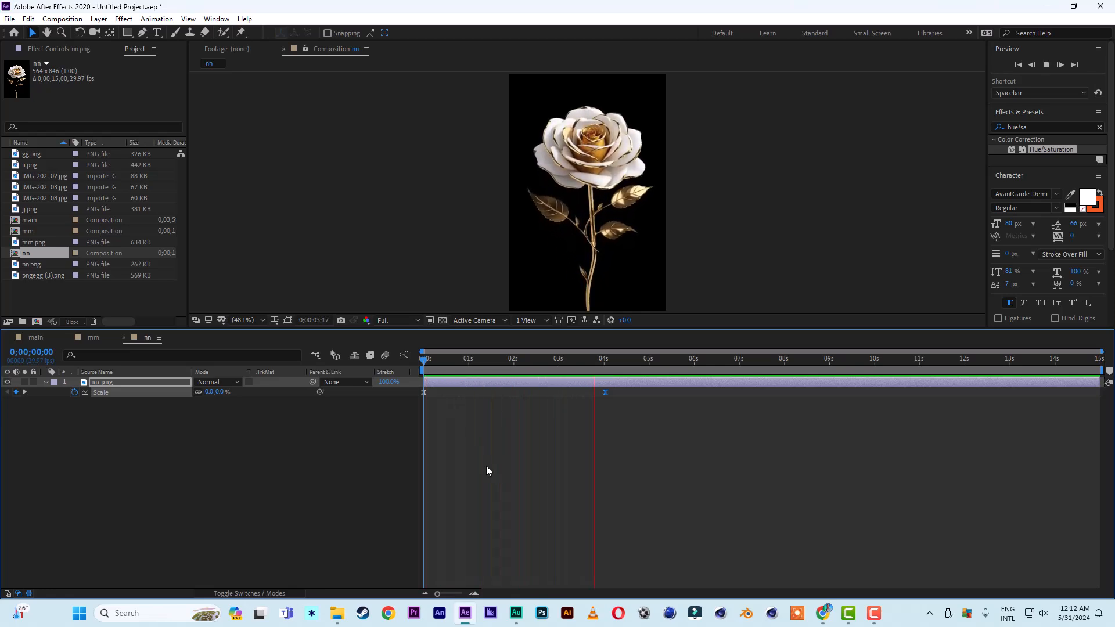
pyautogui.press('space')
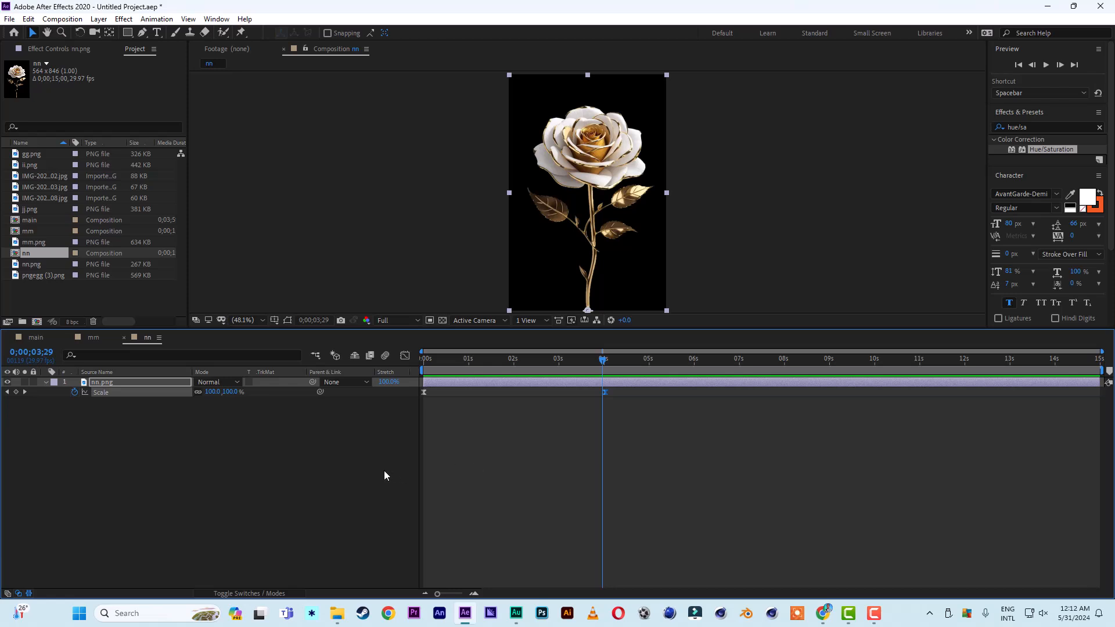
# - Create a new composition from the ii.png footage, matching the image's size
pyautogui.click(34, 154)
pyautogui.press('Down')
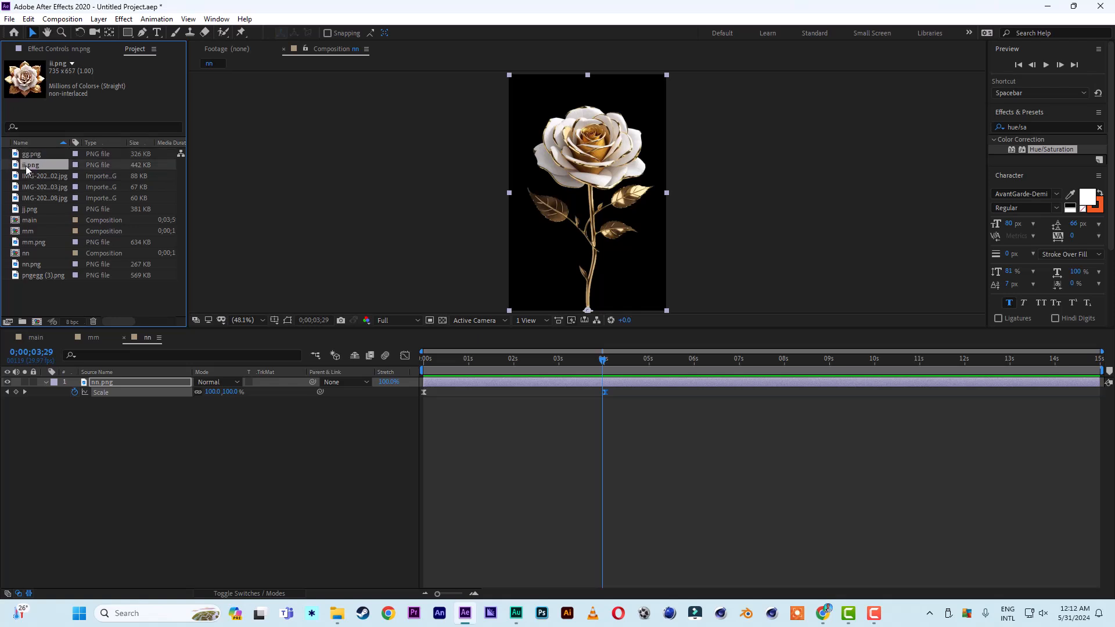
pyautogui.moveTo(26, 165); pyautogui.dragTo(30, 387)
pyautogui.moveTo(41, 328); pyautogui.dragTo(36, 321)
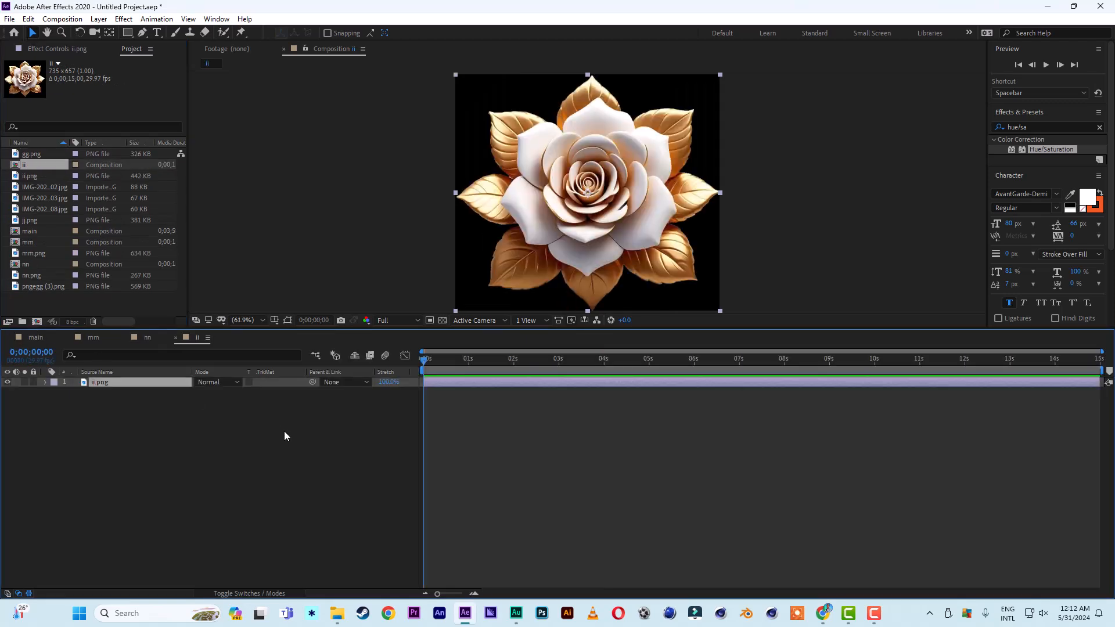
# - Keyframe the ii.png layer's Scale from 0% at 0 seconds to 100% at 4 seconds
pyautogui.click(604, 358)
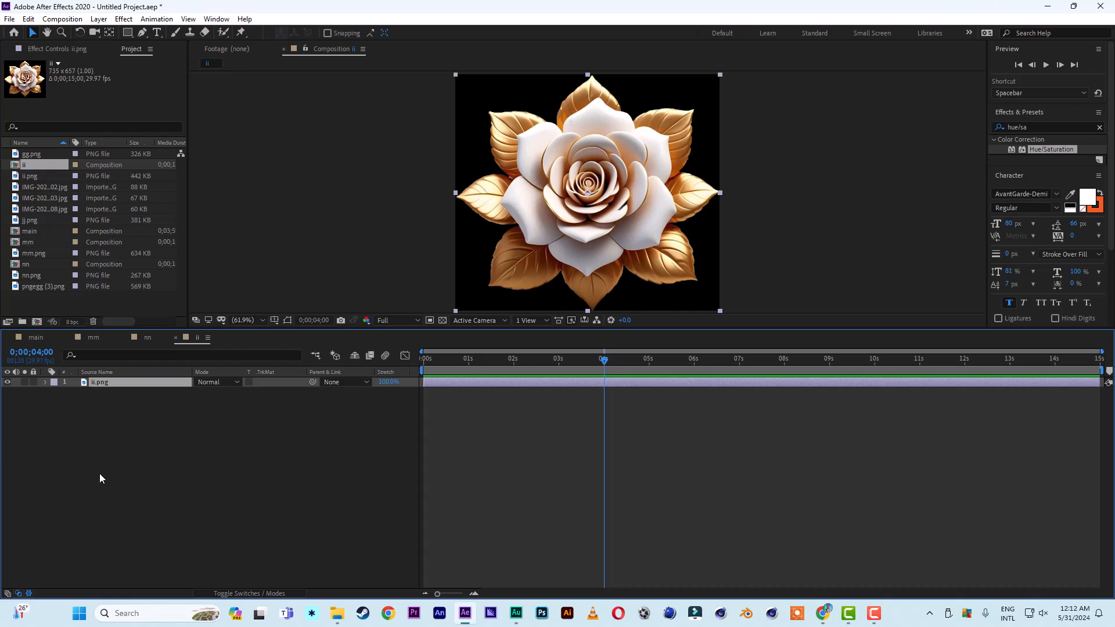
pyautogui.press('s')
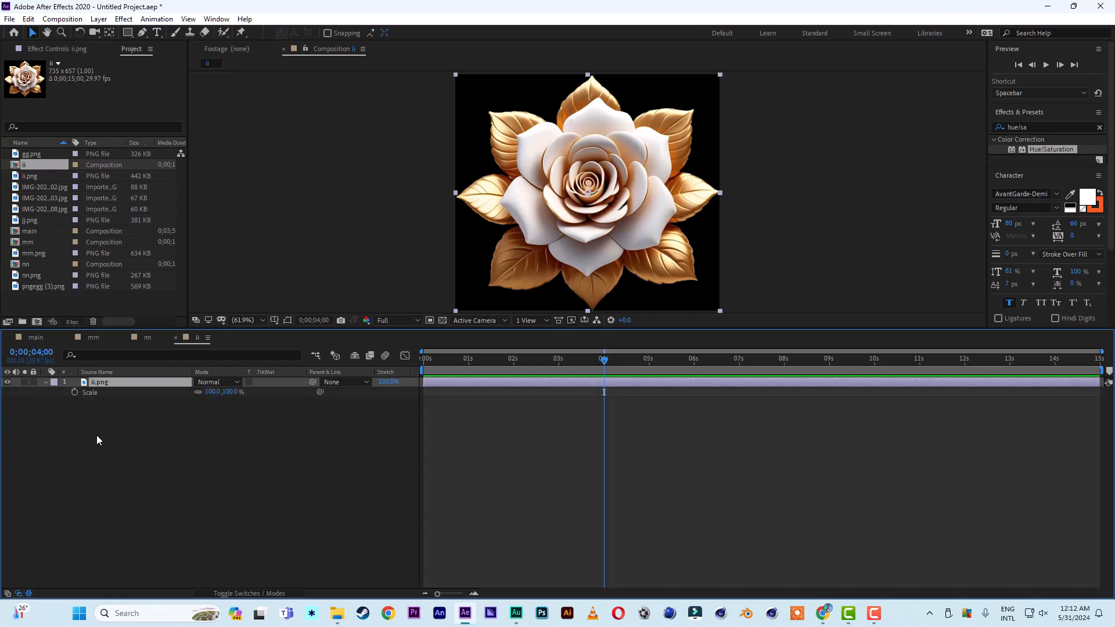
pyautogui.click(75, 393)
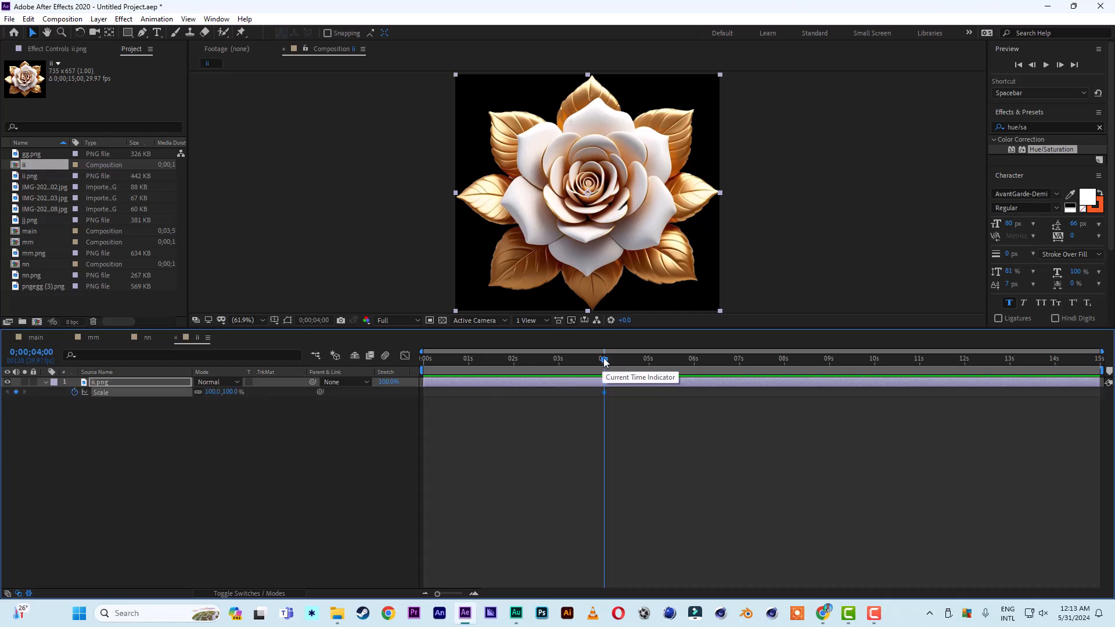
pyautogui.moveTo(604, 360); pyautogui.dragTo(384, 360)
pyautogui.click(232, 392)
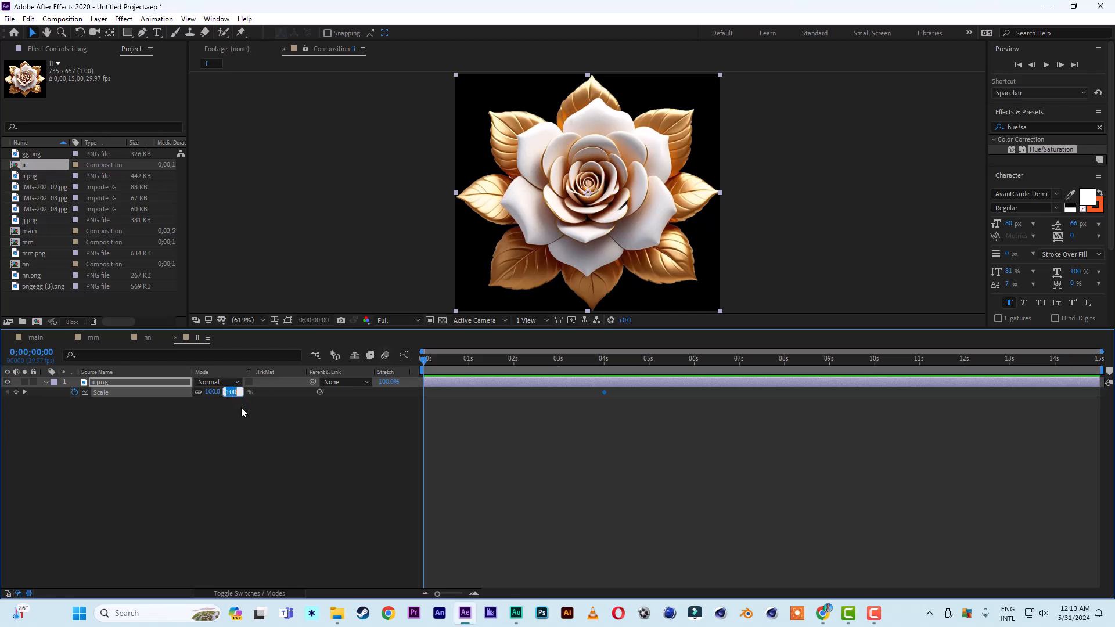
pyautogui.write('0')
pyautogui.press('Return')
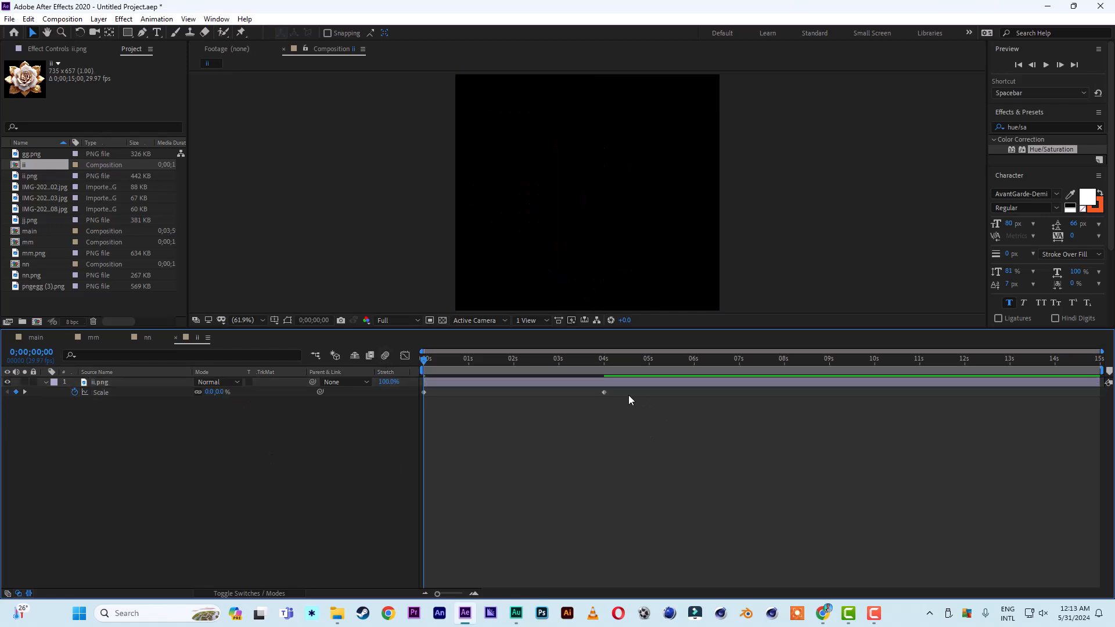
# - Apply Easy Ease to both Scale keyframes of the ii.png layer
pyautogui.moveTo(629, 395); pyautogui.dragTo(388, 395)
pyautogui.rightClick(424, 392)
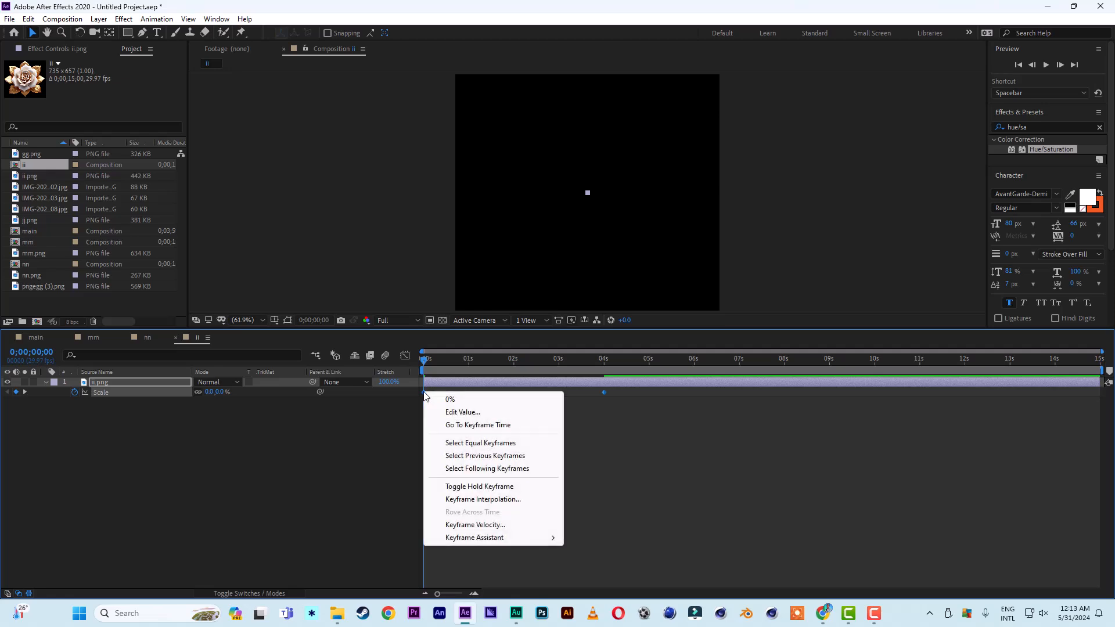
pyautogui.moveTo(540, 537)
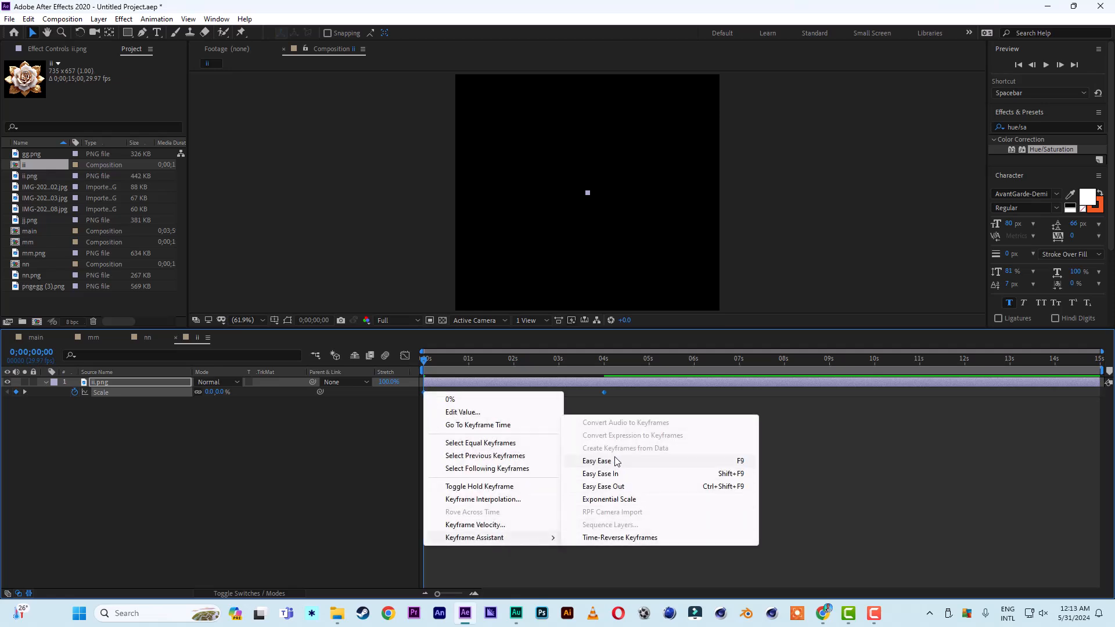
pyautogui.click(616, 462)
# - Reshape the ii.png Scale speed graph to peak early by extending the 4-second keyframe's ease handle back to about 2 seconds
pyautogui.click(405, 355)
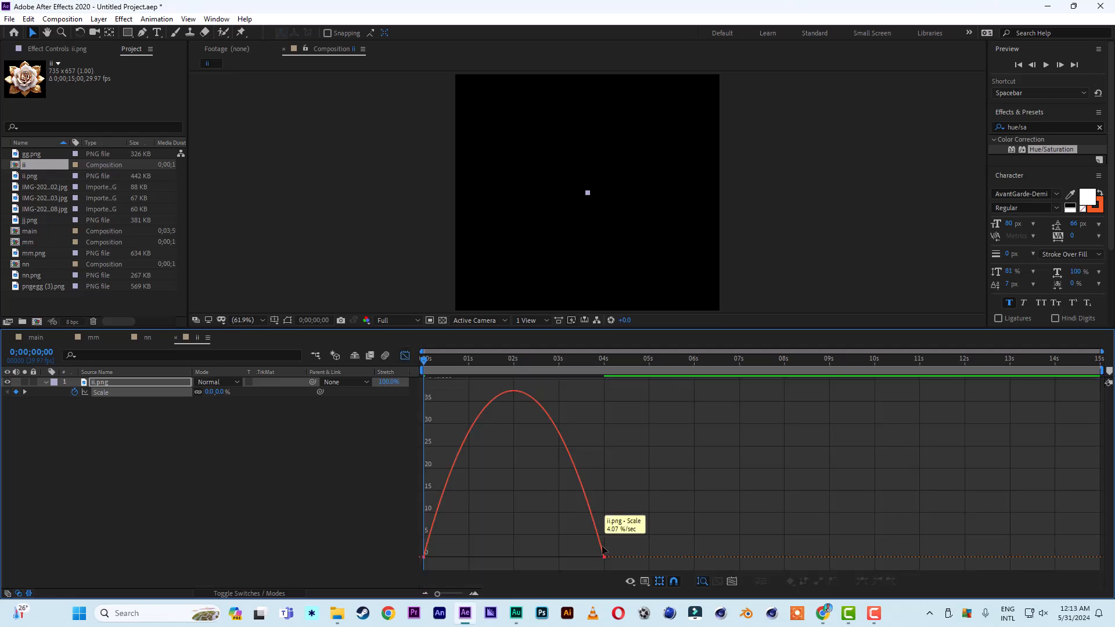
pyautogui.click(603, 553)
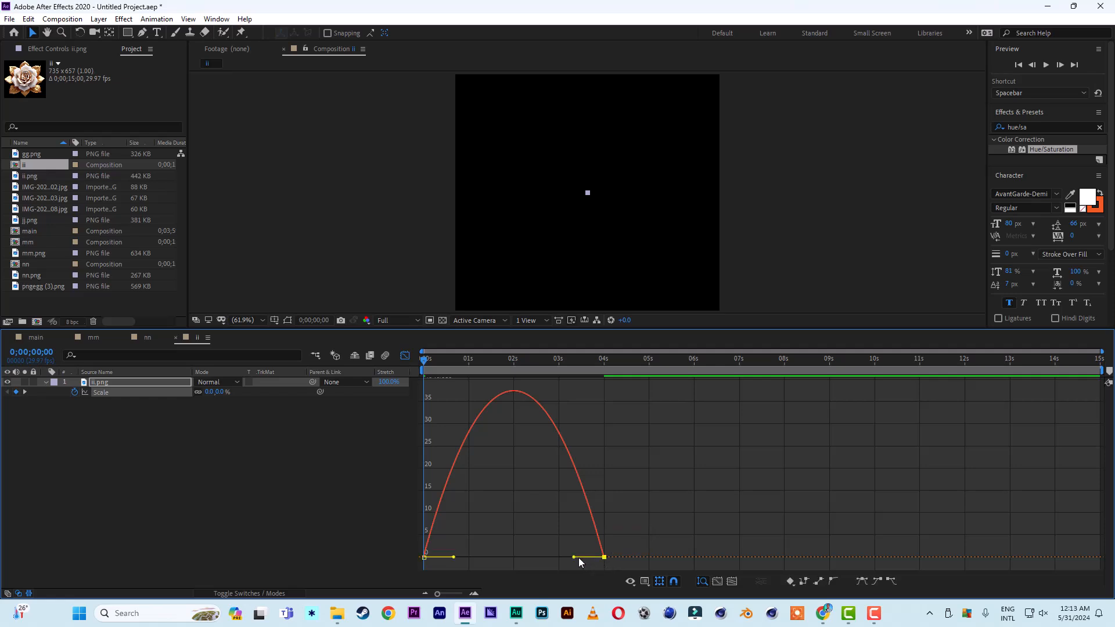
pyautogui.moveTo(578, 557); pyautogui.dragTo(513, 557)
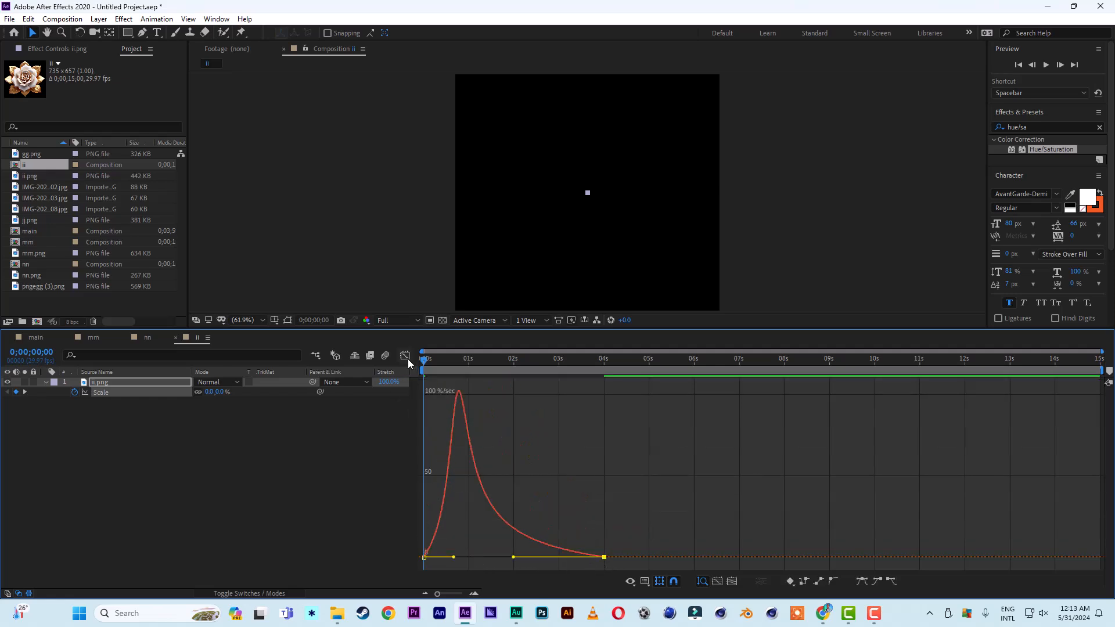
# - Return from the graph view to the layer timeline and preview the ii flower's scale animation
pyautogui.click(405, 355)
pyautogui.press('space')
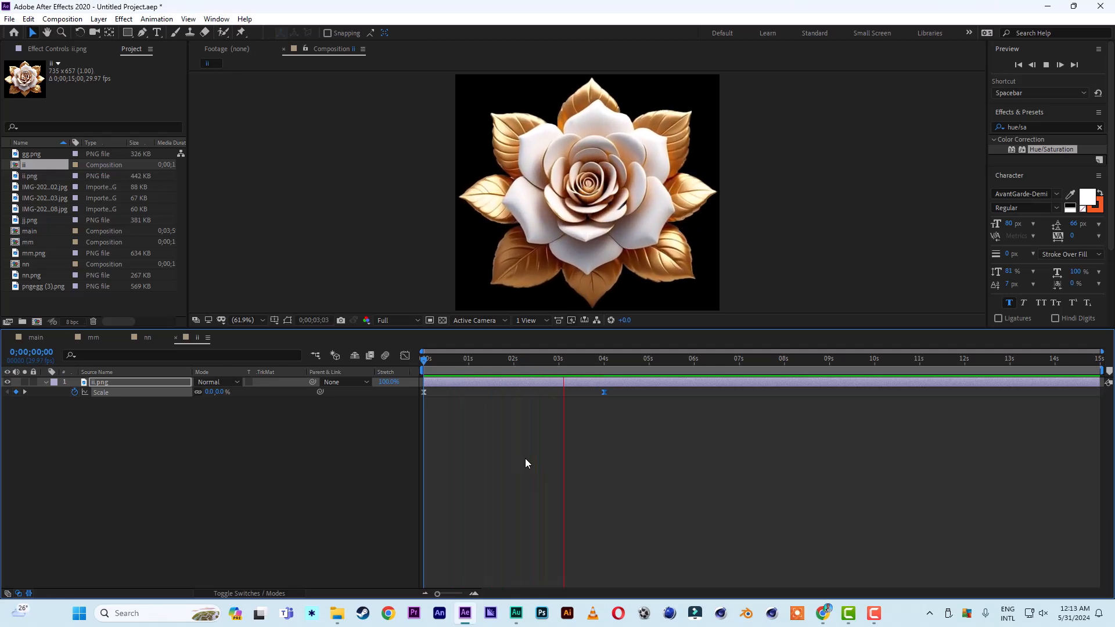
pyautogui.press('space')
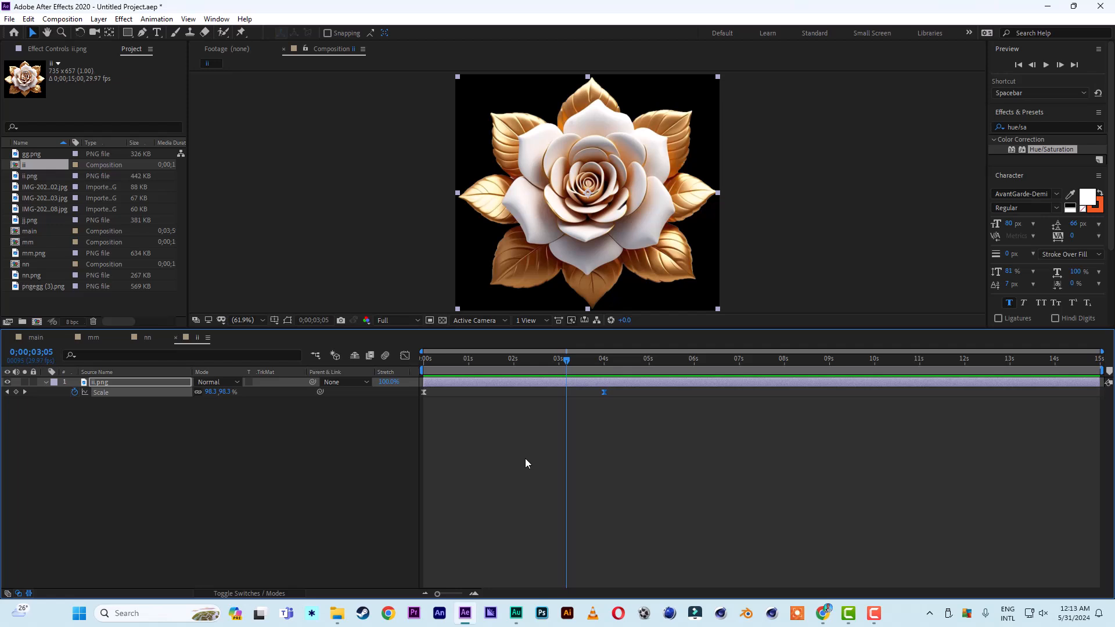
# - Create a new composition named face 1 with the HDTV 1080 29.97 preset
pyautogui.click(36, 322)
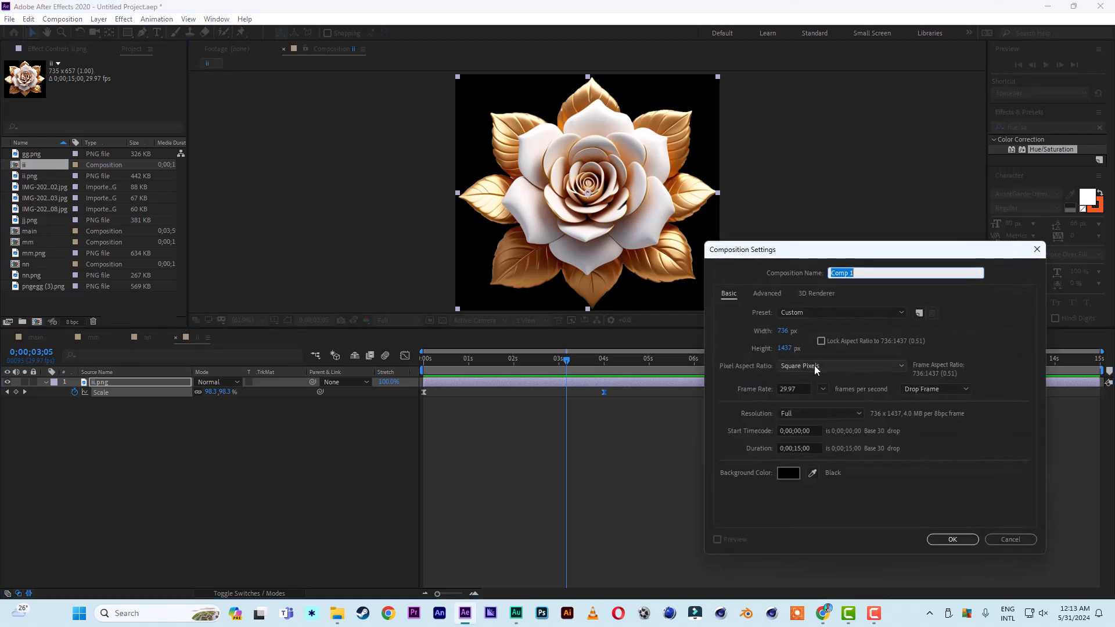
pyautogui.click(870, 314)
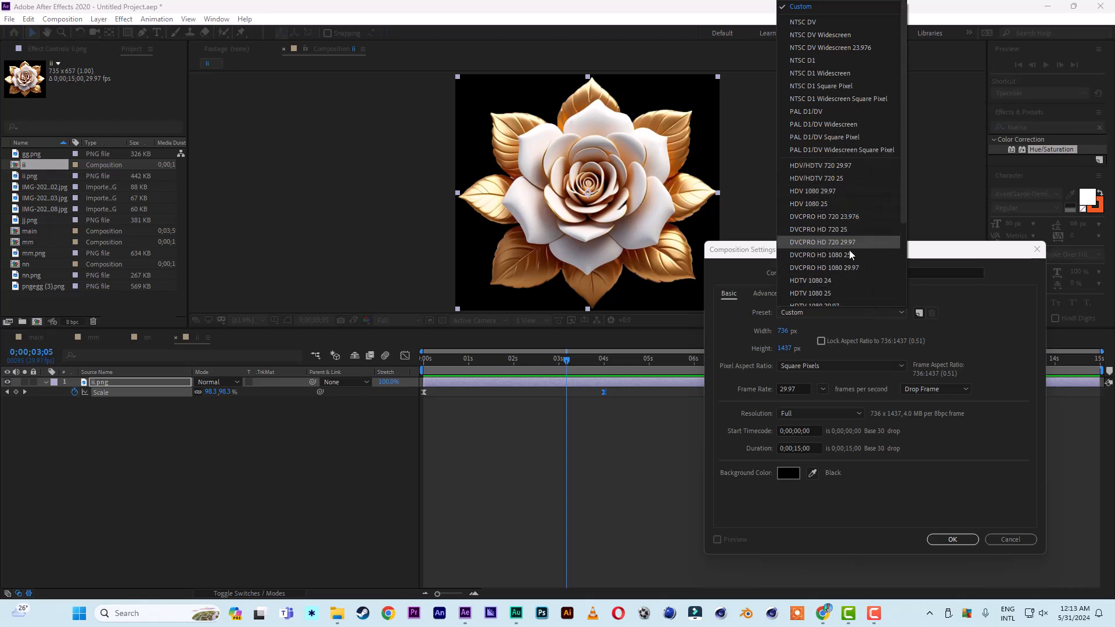
pyautogui.scroll(-3, 848, 260)
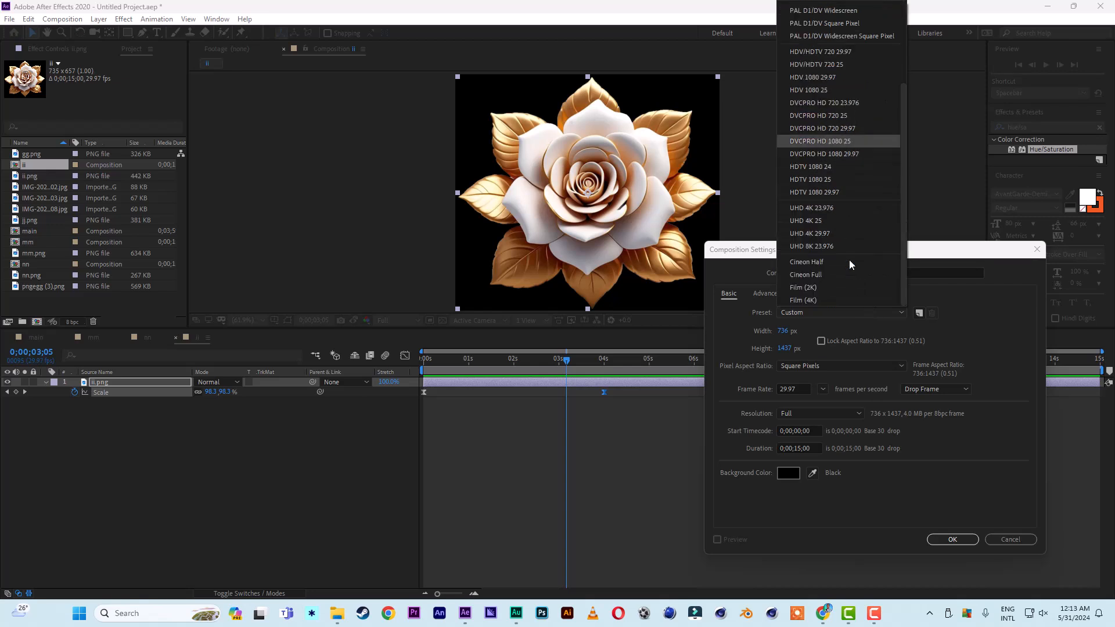
pyautogui.click(821, 192)
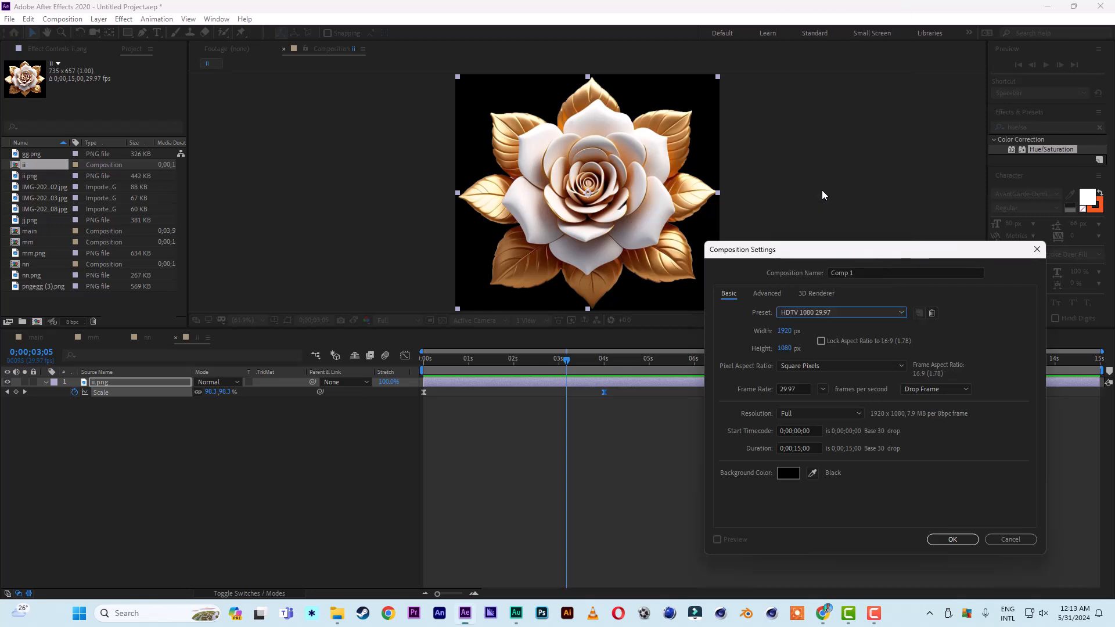
pyautogui.click(868, 273)
pyautogui.moveTo(868, 273); pyautogui.dragTo(771, 274)
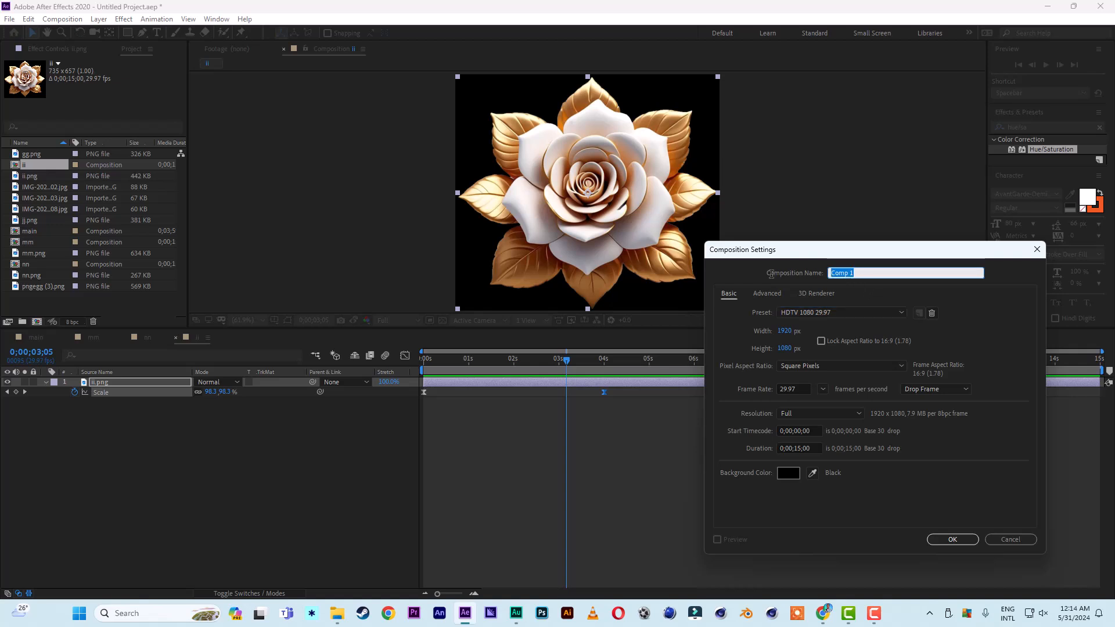
pyautogui.write('face 1')
pyautogui.click(953, 539)
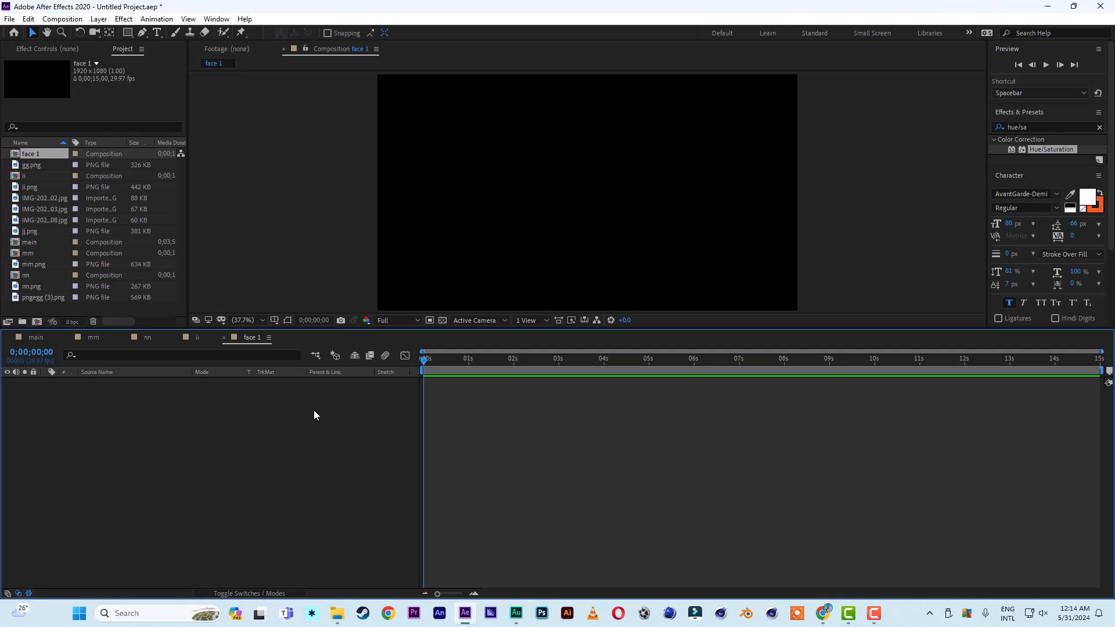
# - Reorder the open compositions so main comes last, and return to the face 1 composition
pyautogui.click(30, 337)
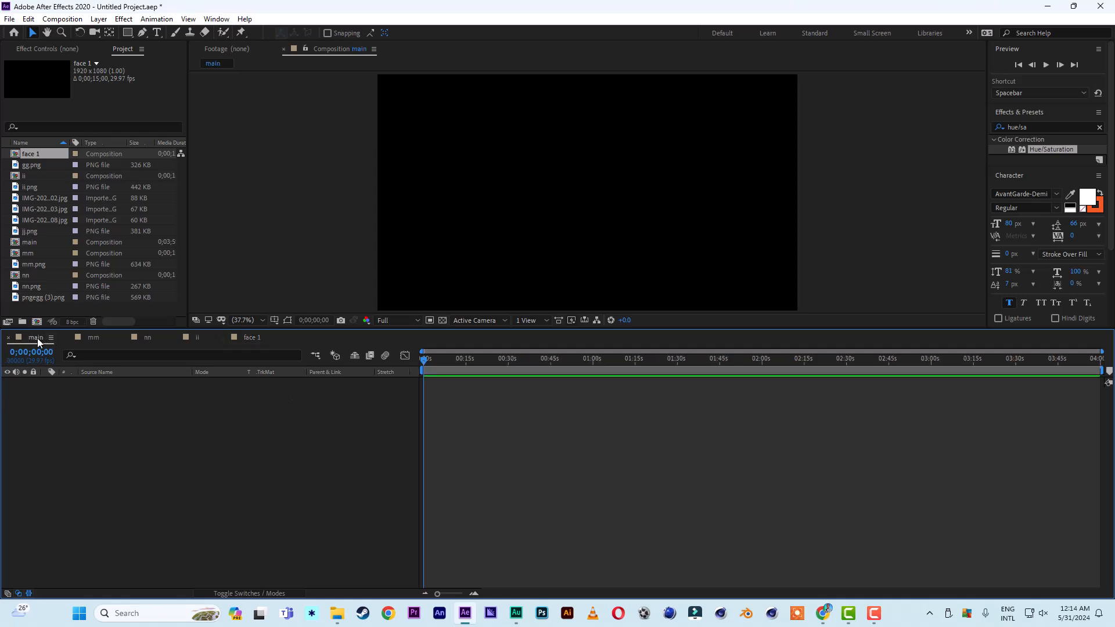
pyautogui.moveTo(79, 338); pyautogui.dragTo(203, 347)
pyautogui.click(191, 339)
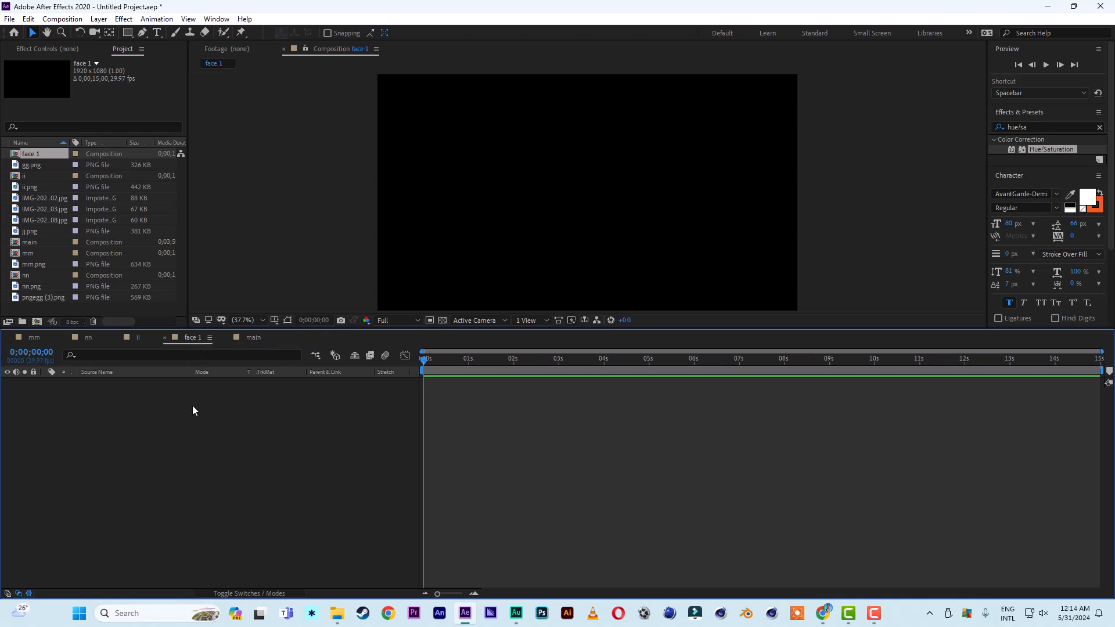
# - Look through the imported images and add the gold frame pngegg (3).png to the face 1 composition
pyautogui.click(33, 187)
pyautogui.click(34, 214)
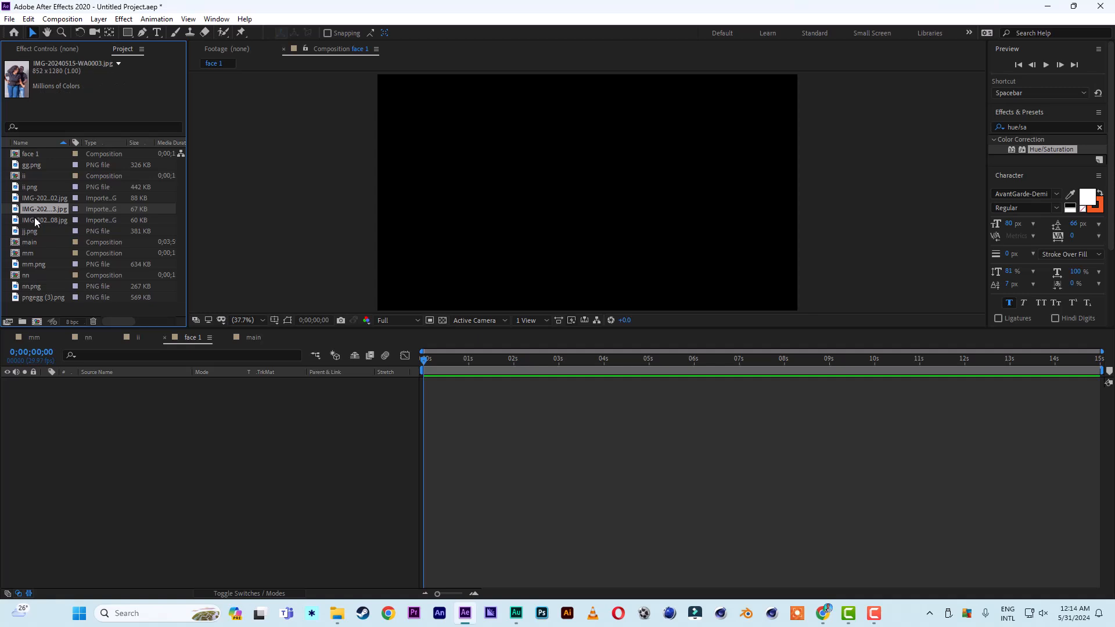
pyautogui.click(36, 221)
pyautogui.click(33, 231)
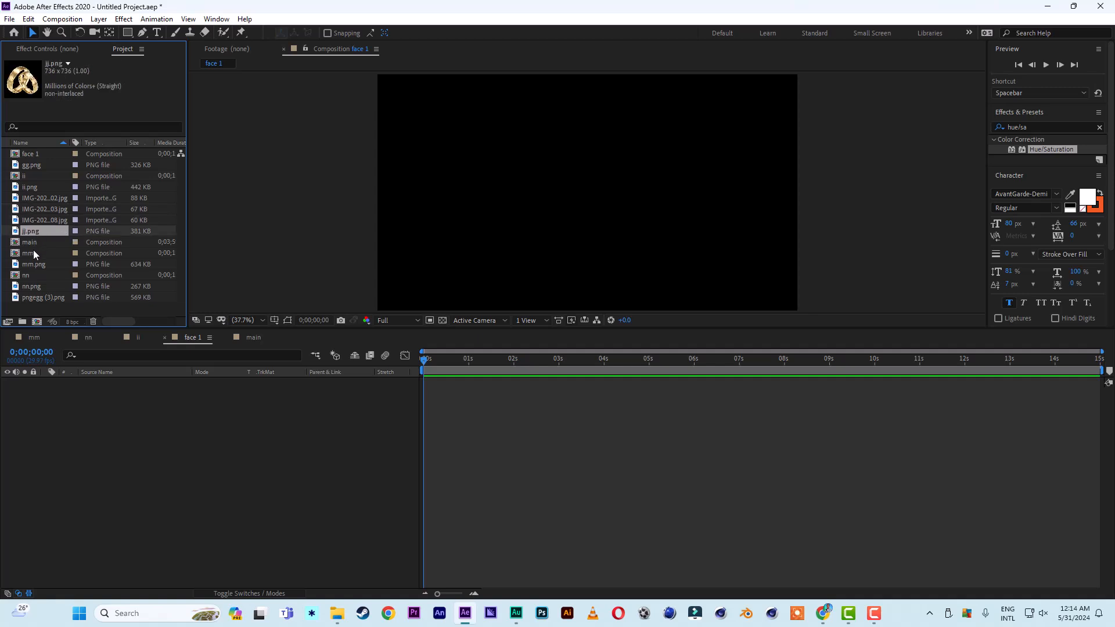
pyautogui.click(36, 264)
pyautogui.click(37, 285)
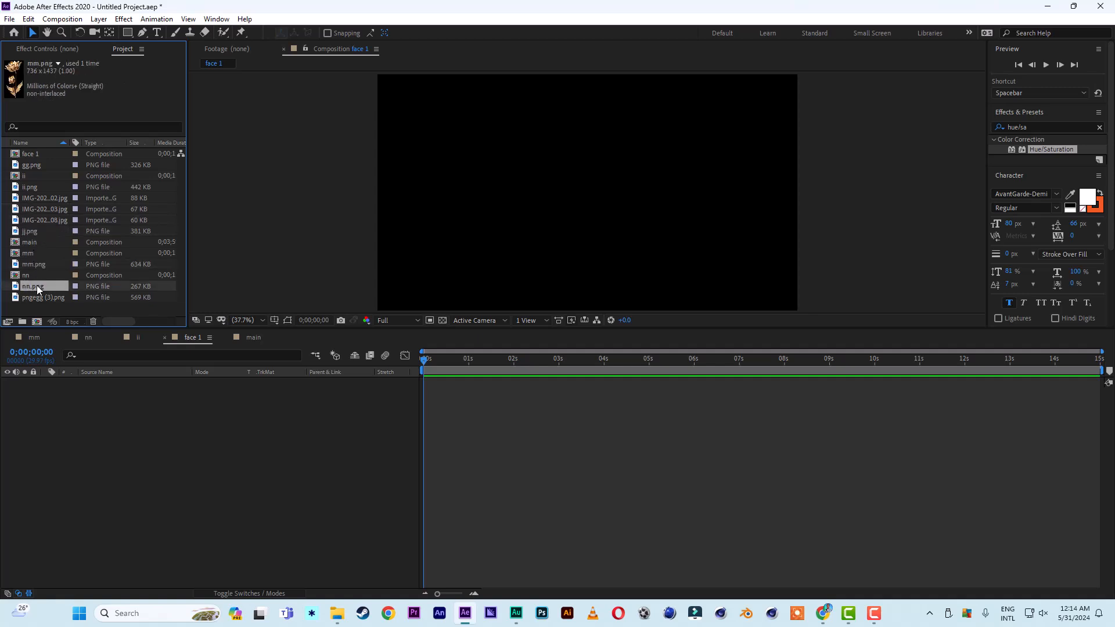
pyautogui.click(40, 296)
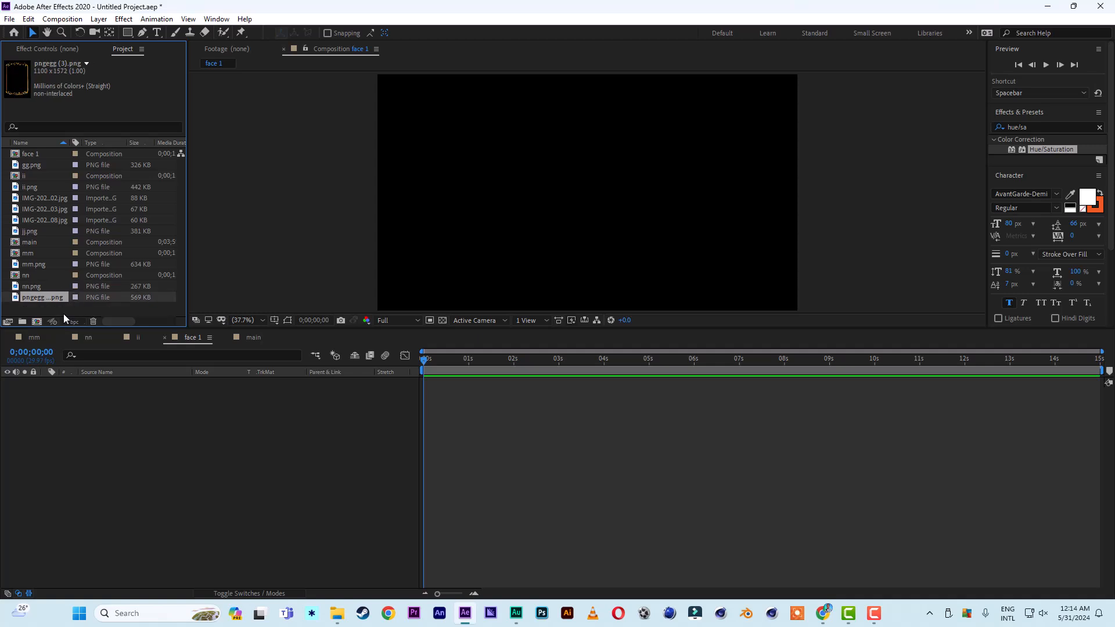
pyautogui.moveTo(51, 351); pyautogui.dragTo(121, 537)
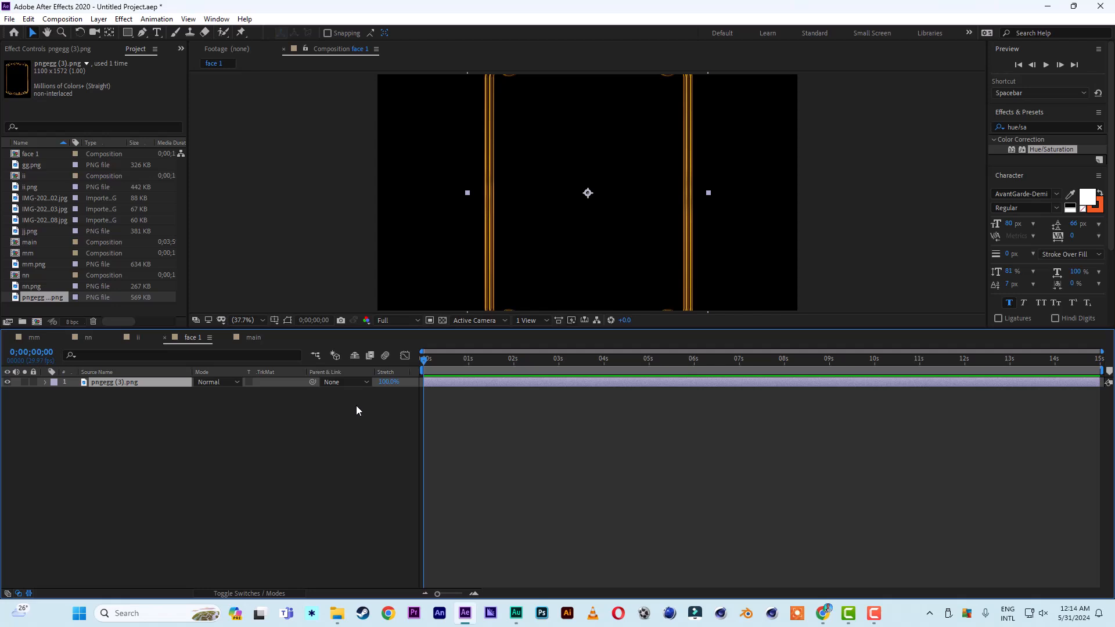
# - Rotate the gold frame layer to 9° and stretch it lengthwise so its ends extend beyond the composition
pyautogui.press('r')
pyautogui.moveTo(215, 392); pyautogui.dragTo(219, 392)
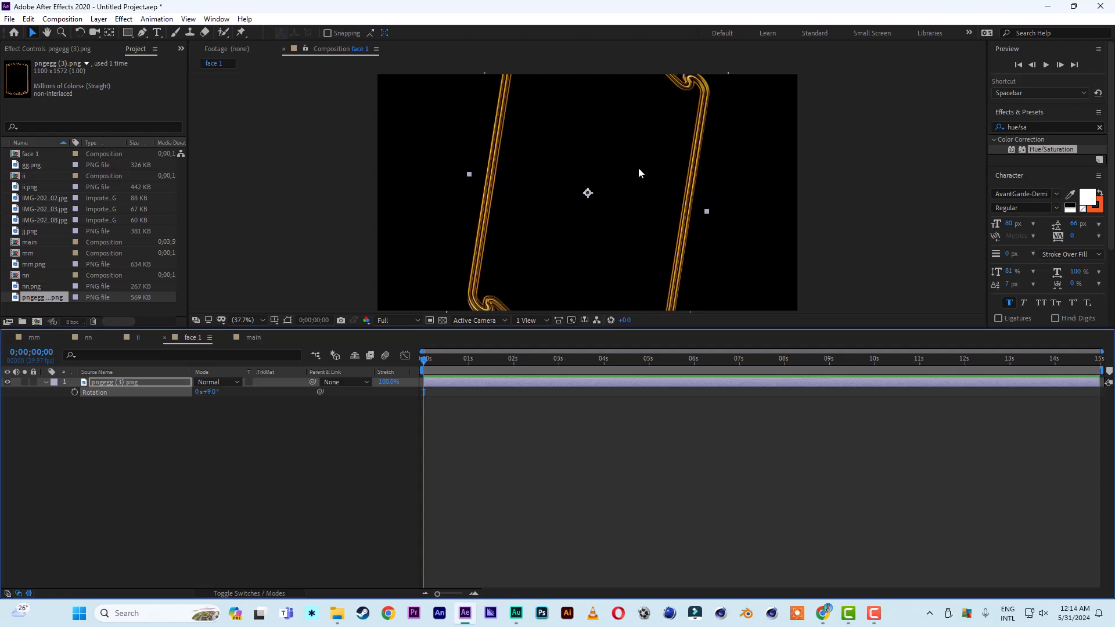
pyautogui.press(',')
pyautogui.press(',')
pyautogui.press(',')
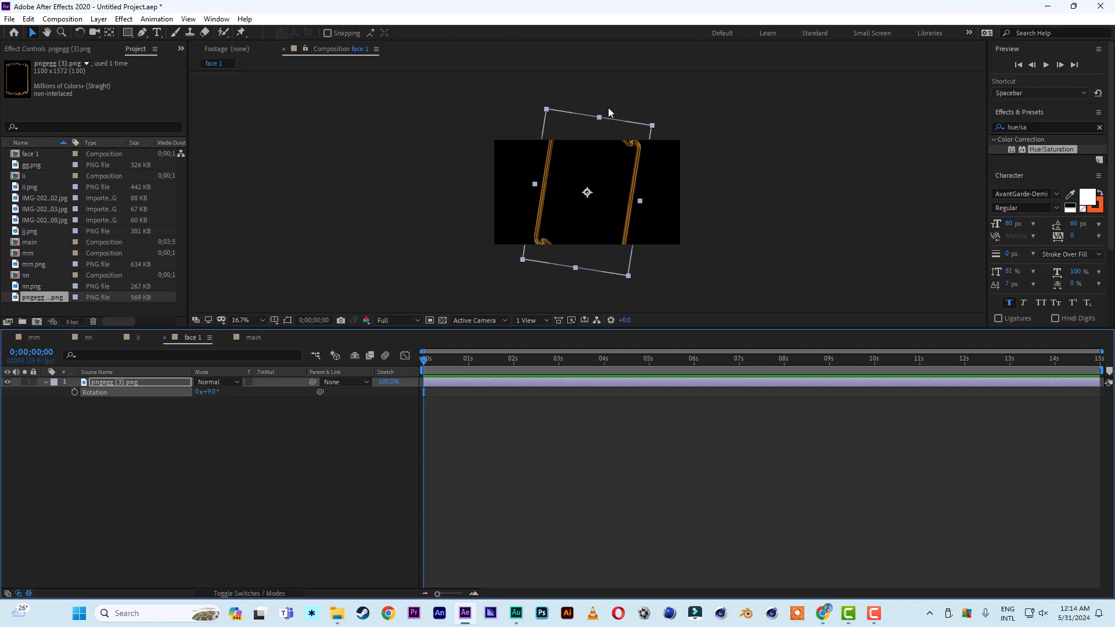
pyautogui.moveTo(600, 116); pyautogui.dragTo(605, 75)
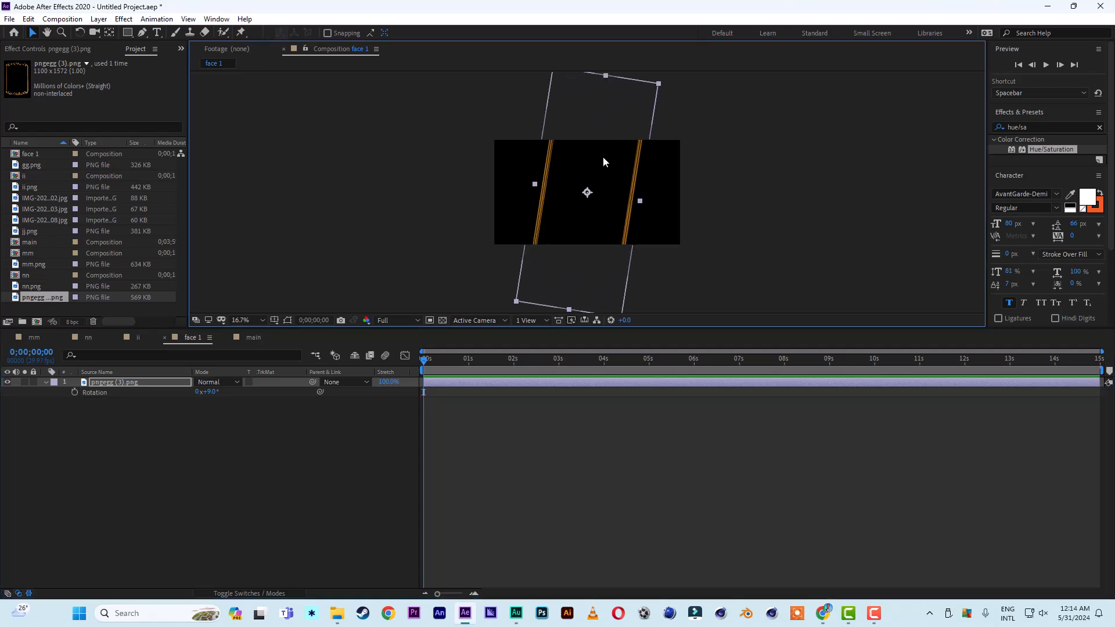
# - Move the gold frame to the right side of the composition and set its Rotation to 10°
pyautogui.moveTo(589, 179); pyautogui.dragTo(627, 183)
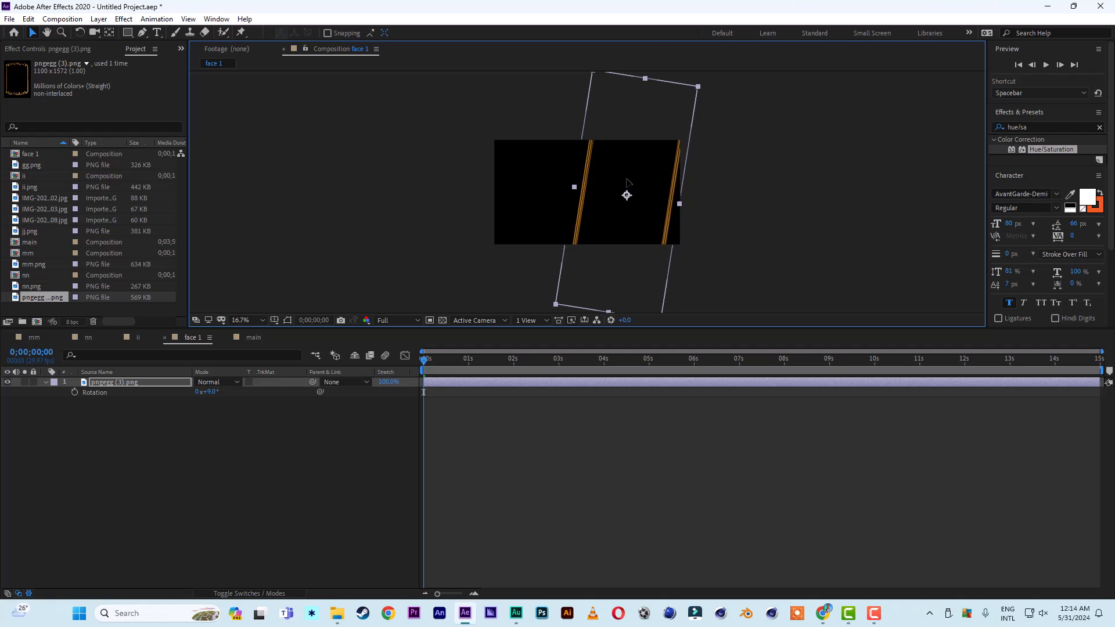
pyautogui.press('.')
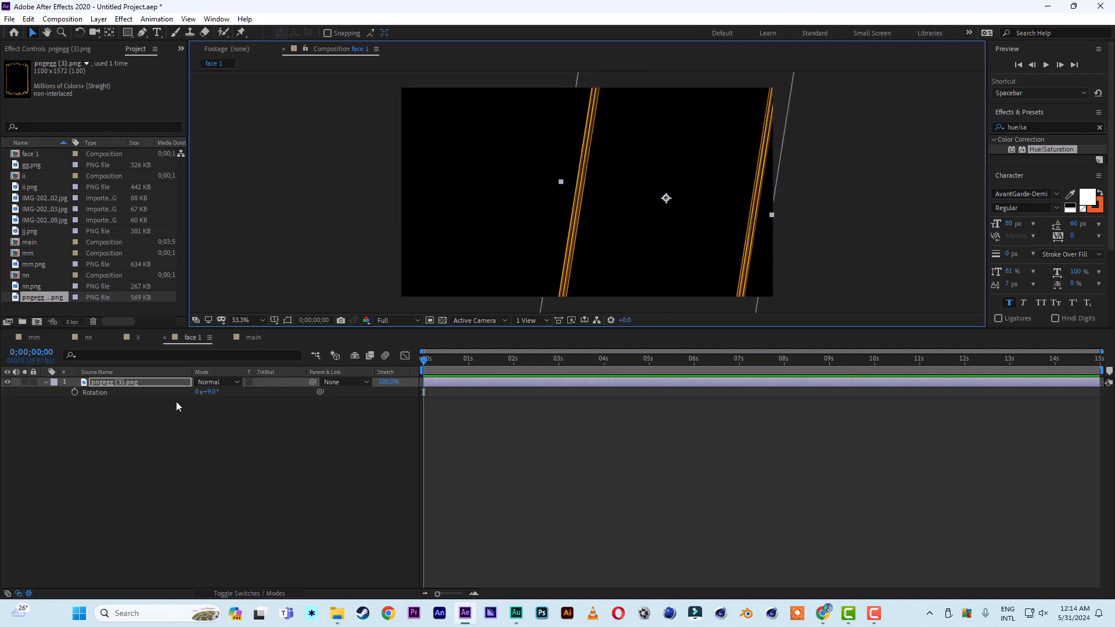
pyautogui.click(210, 392)
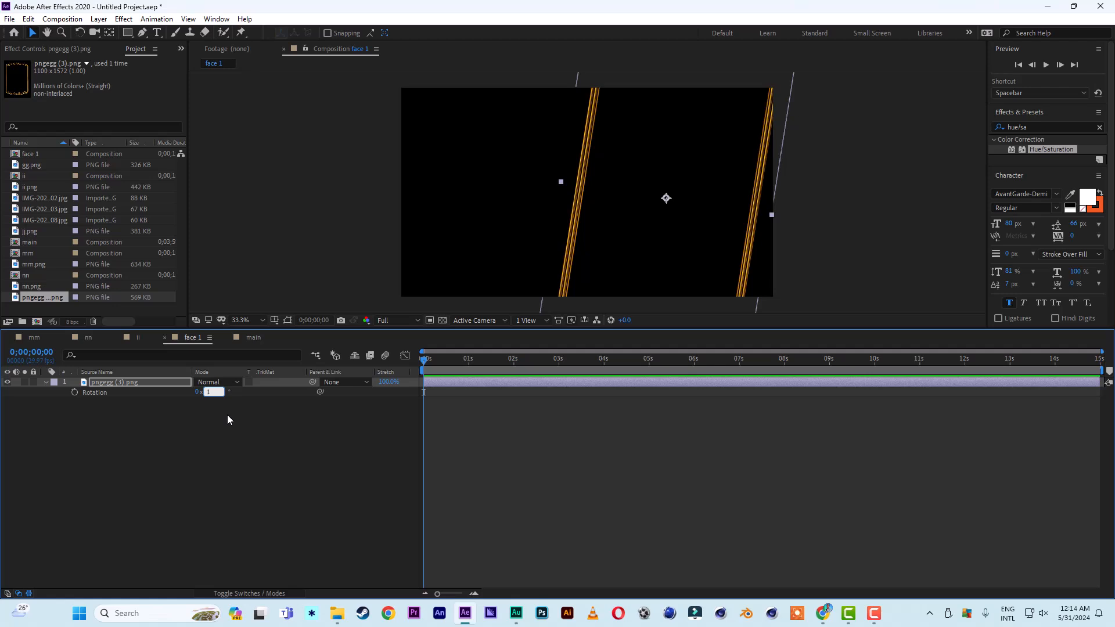
pyautogui.write('10')
pyautogui.click(248, 458)
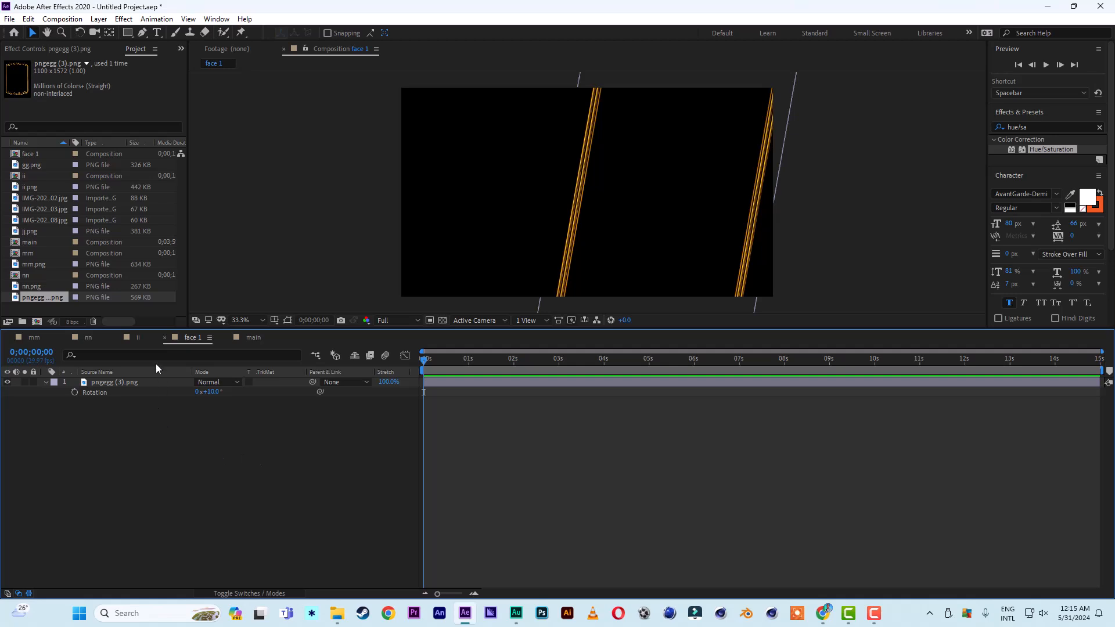
# - Add IMG-20240515-WA0002.jpg beneath the gold frame layer and position the photo between the frame's slanted edges
pyautogui.click(43, 198)
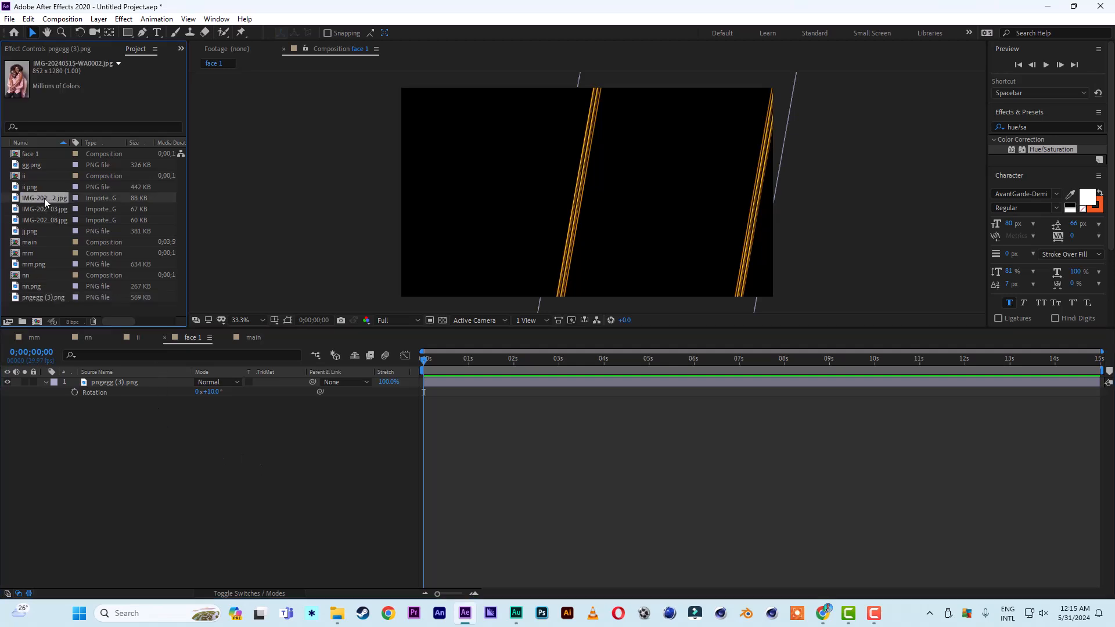
pyautogui.moveTo(44, 198); pyautogui.dragTo(144, 496)
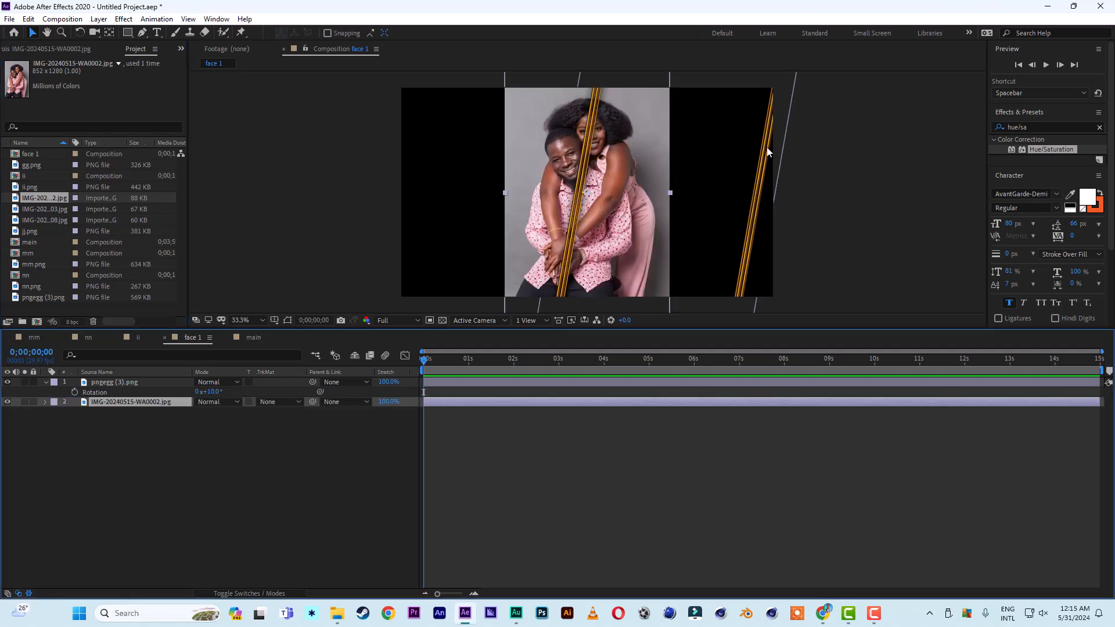
pyautogui.moveTo(624, 161); pyautogui.dragTo(711, 158)
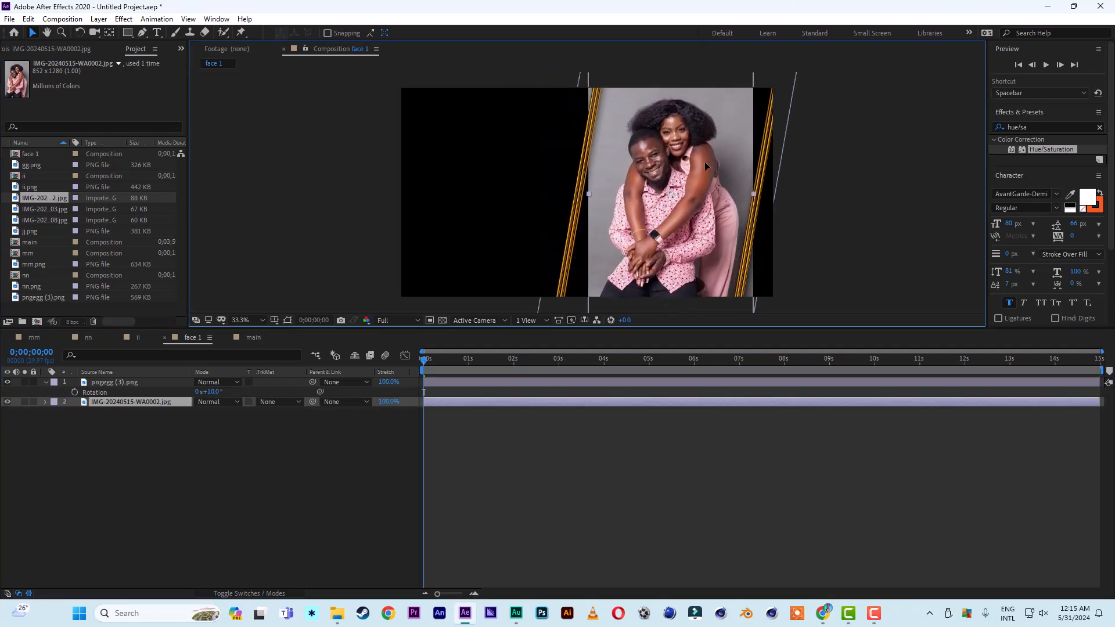
# - Set the couple photo's Rotation to 10° and its Scale to 107% so it fills the frame
pyautogui.press('r')
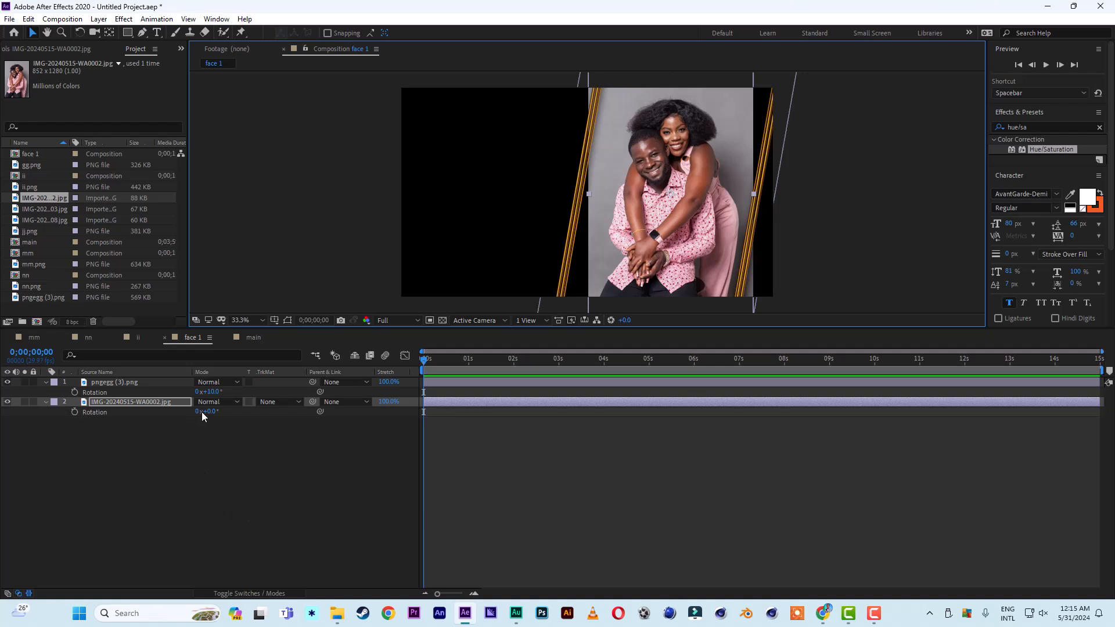
pyautogui.click(213, 411)
pyautogui.write('10')
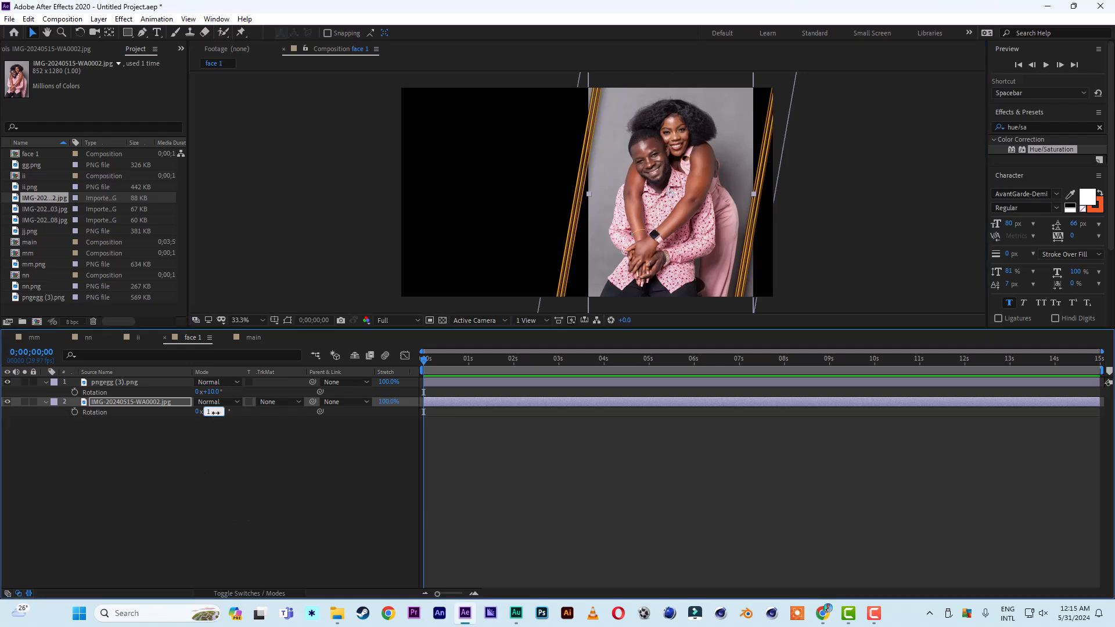
pyautogui.click(227, 445)
pyautogui.click(121, 402)
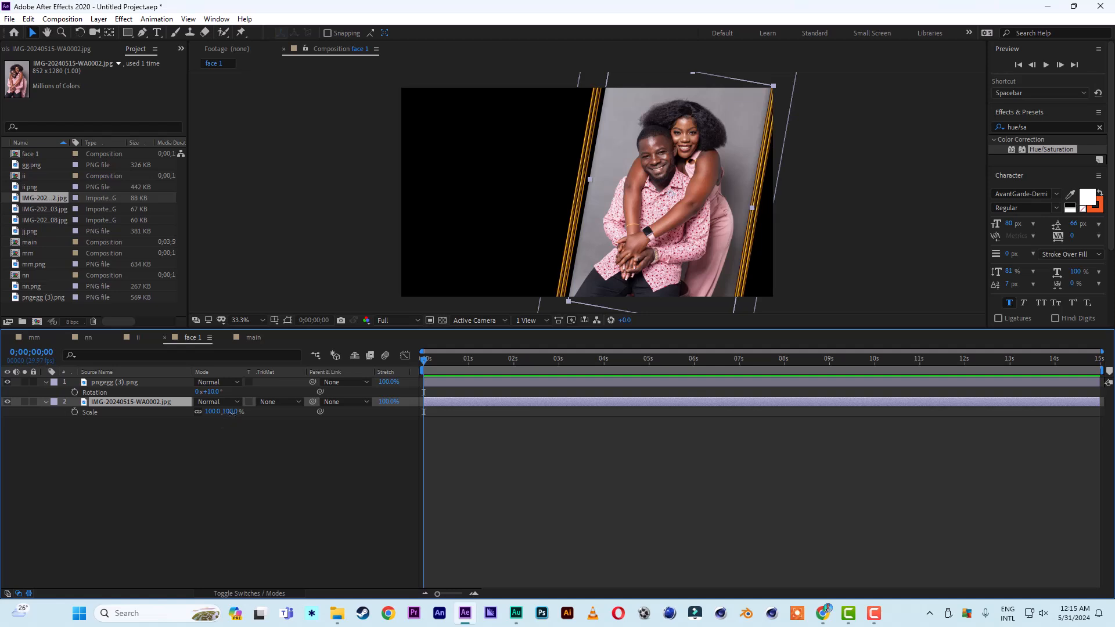
pyautogui.moveTo(229, 411); pyautogui.dragTo(234, 412)
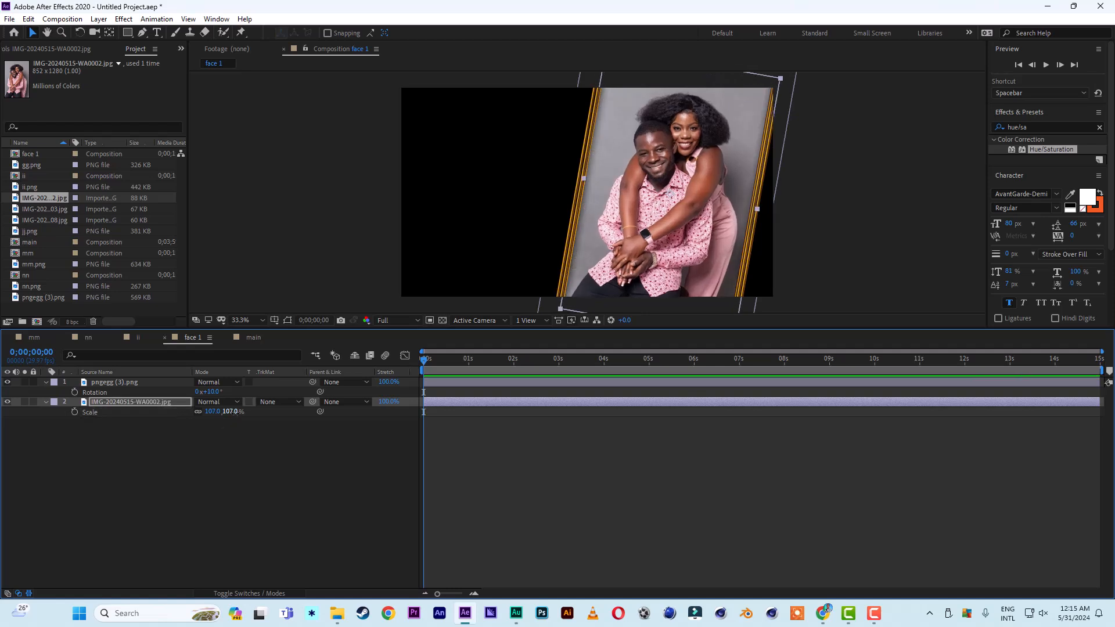
pyautogui.click(295, 506)
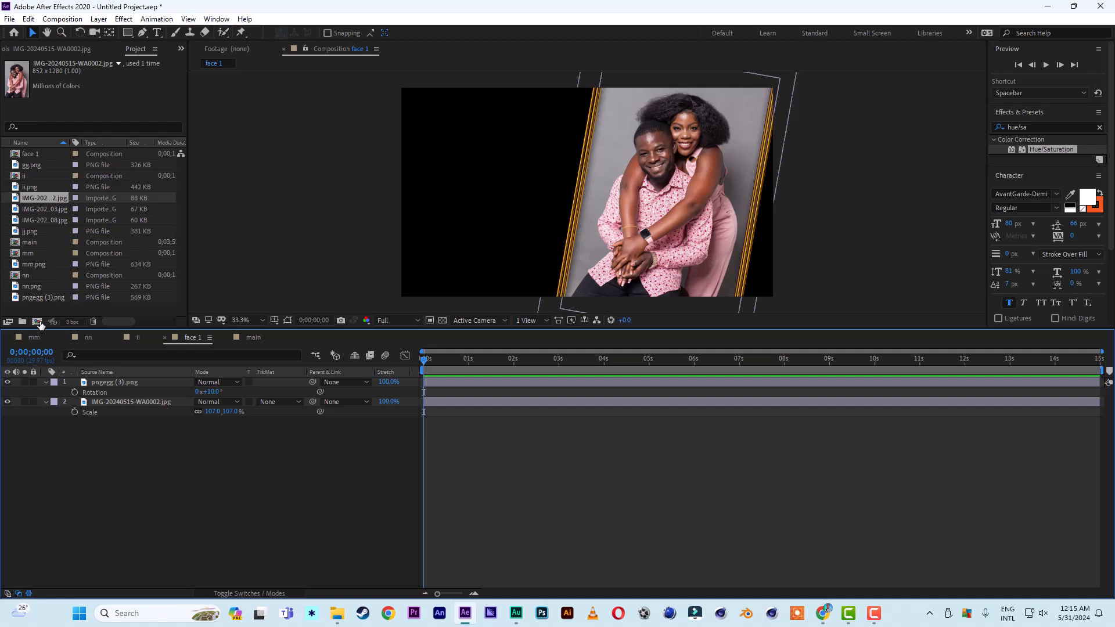
# - Create a new composition named highlight with a width of 600 px and a height of 1080 px
pyautogui.click(37, 322)
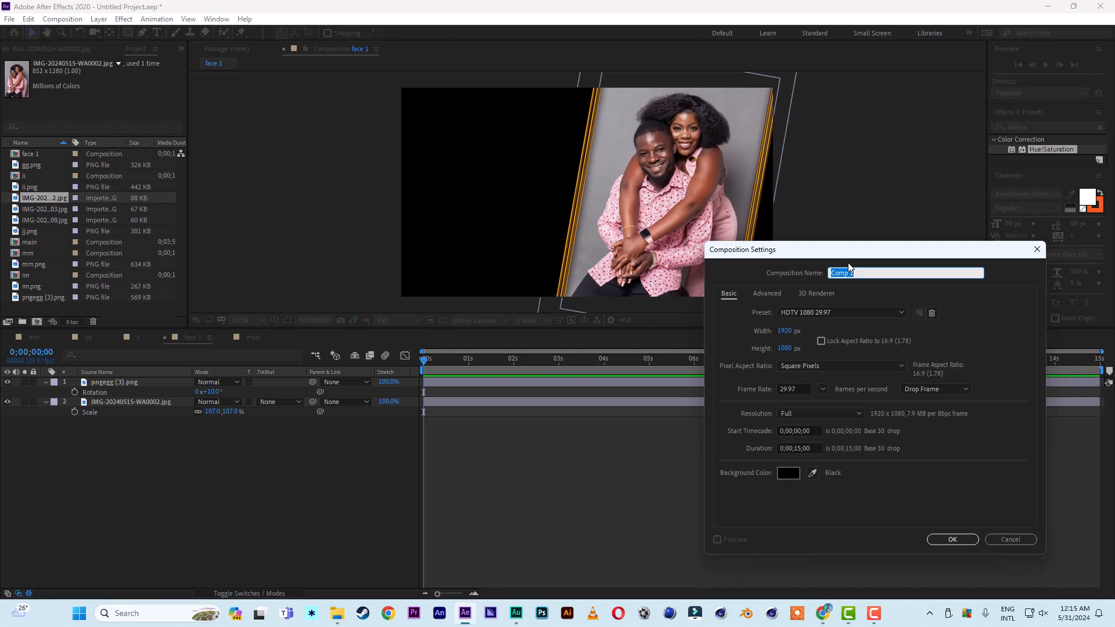
pyautogui.write('highlight')
pyautogui.moveTo(784, 330); pyautogui.dragTo(147, 346)
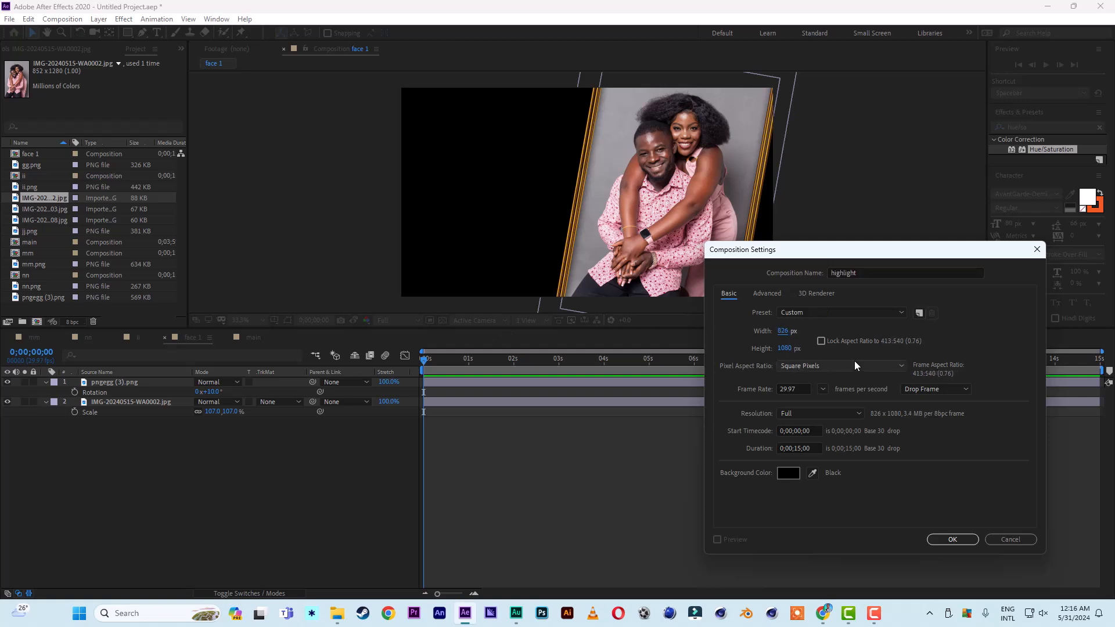
pyautogui.click(781, 331)
pyautogui.write('747')
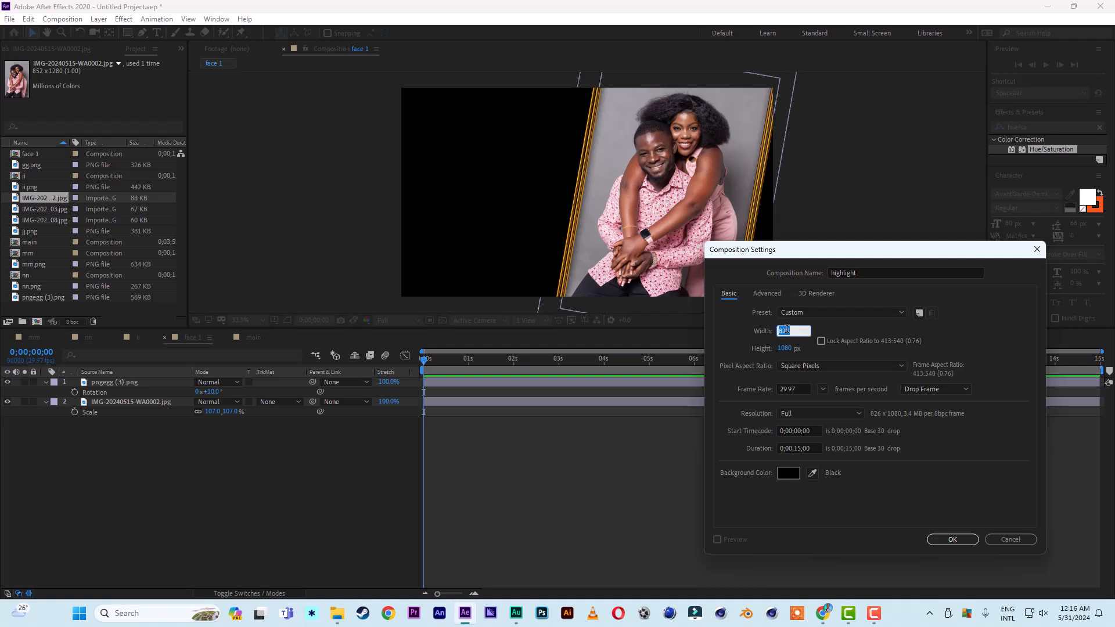
pyautogui.press('Return')
pyautogui.click(783, 331)
pyautogui.write('600')
pyautogui.click(952, 540)
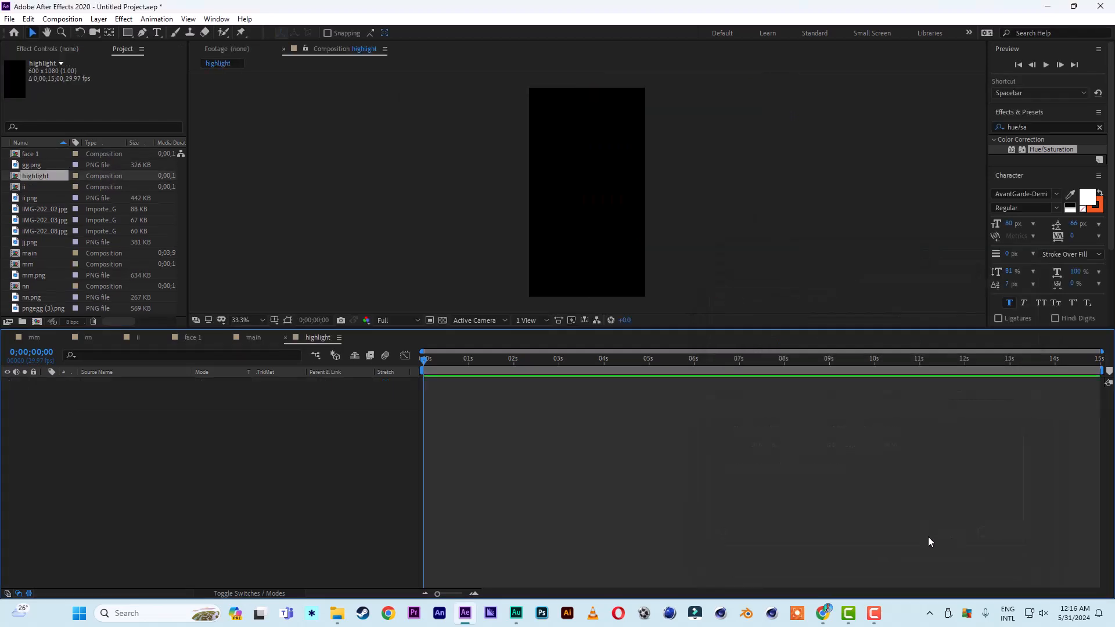
# - Change the width of the highlight composition to 400 px
pyautogui.rightClick(387, 225)
pyautogui.click(415, 248)
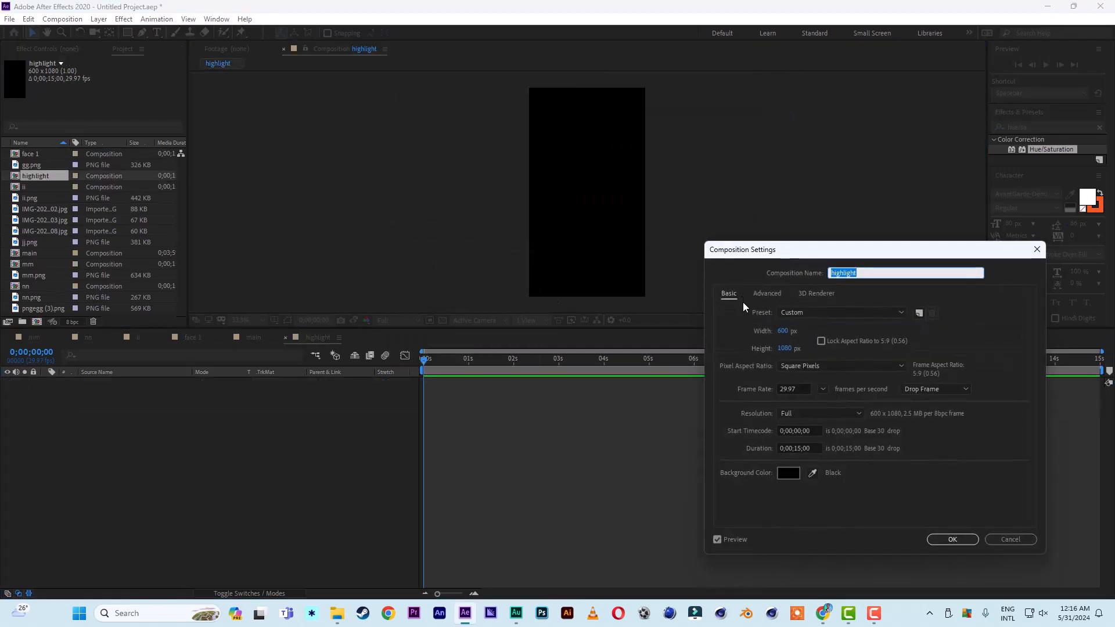
pyautogui.click(785, 331)
pyautogui.write('400')
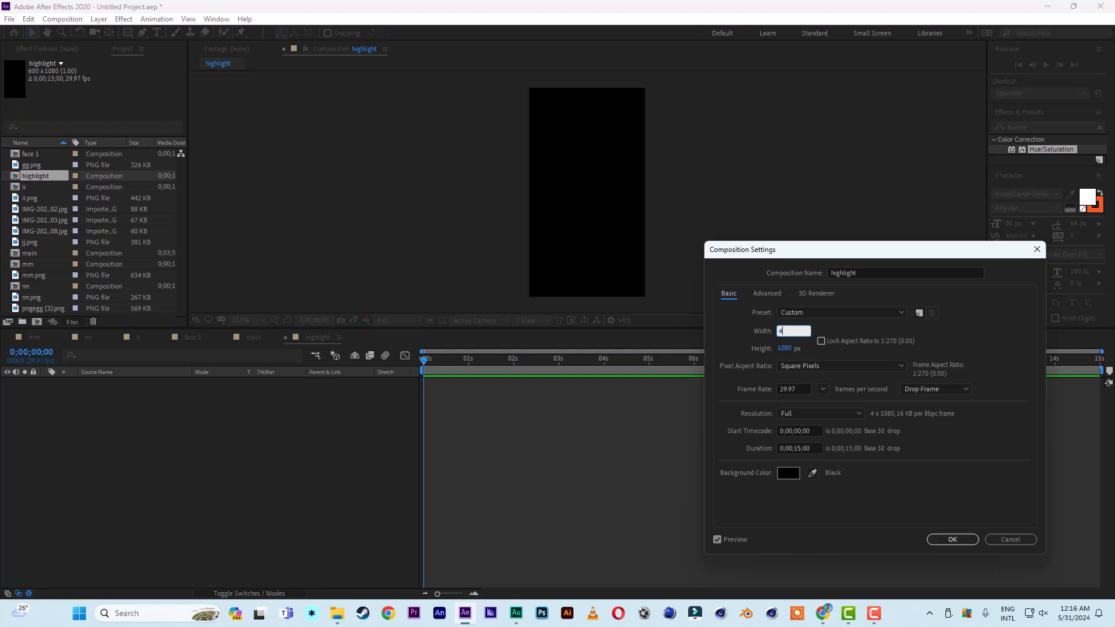
pyautogui.click(967, 540)
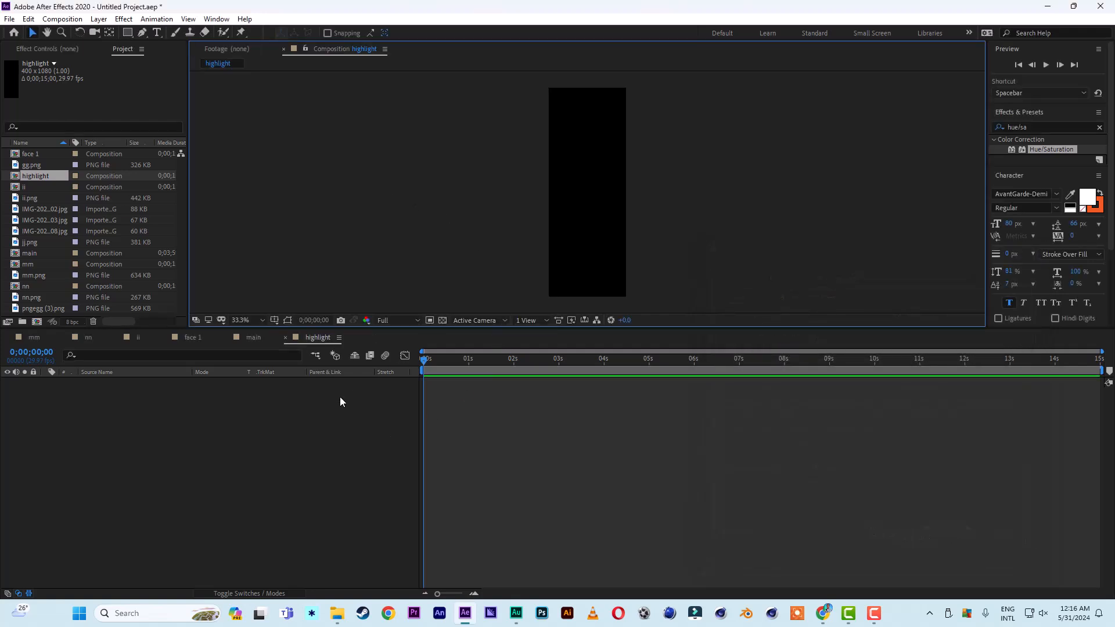
# - Add a white solid layer covering the whole highlight composition
pyautogui.rightClick(157, 464)
pyautogui.moveTo(264, 333)
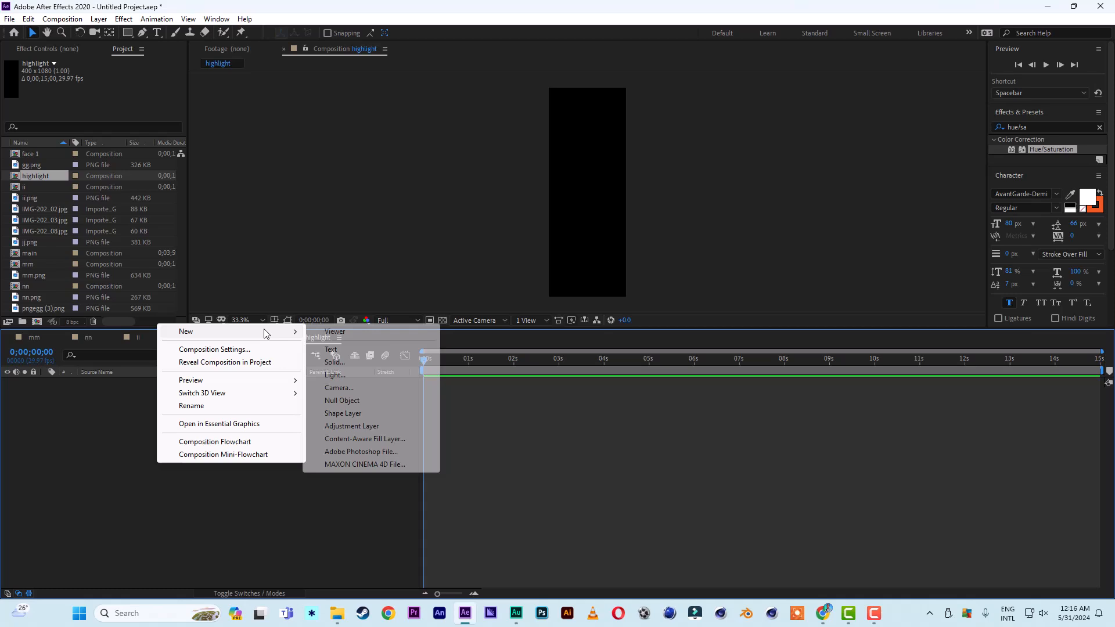
pyautogui.click(335, 361)
pyautogui.click(945, 401)
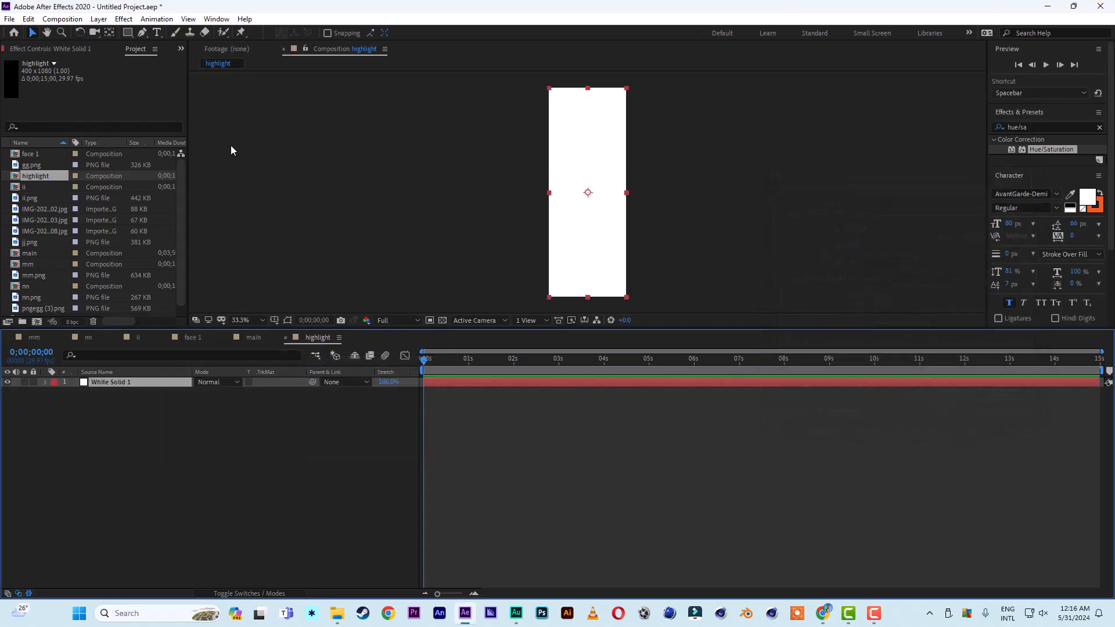
# - Draw a tall rectangular mask over the middle of the white solid, leaving a narrow strip along each side
pyautogui.click(128, 33)
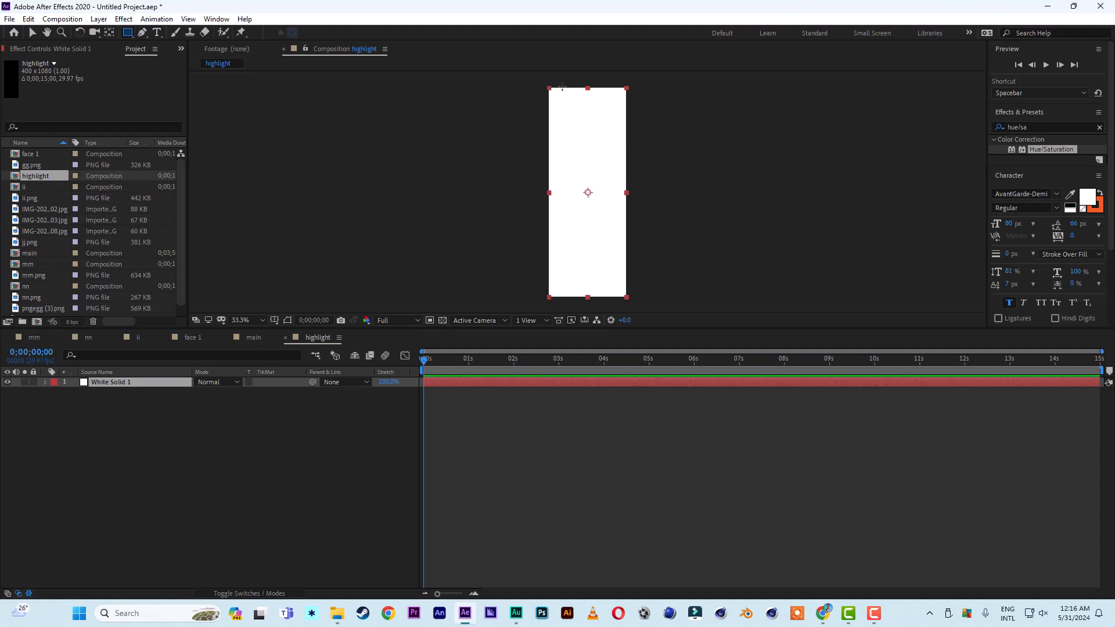
pyautogui.moveTo(562, 86); pyautogui.dragTo(613, 302)
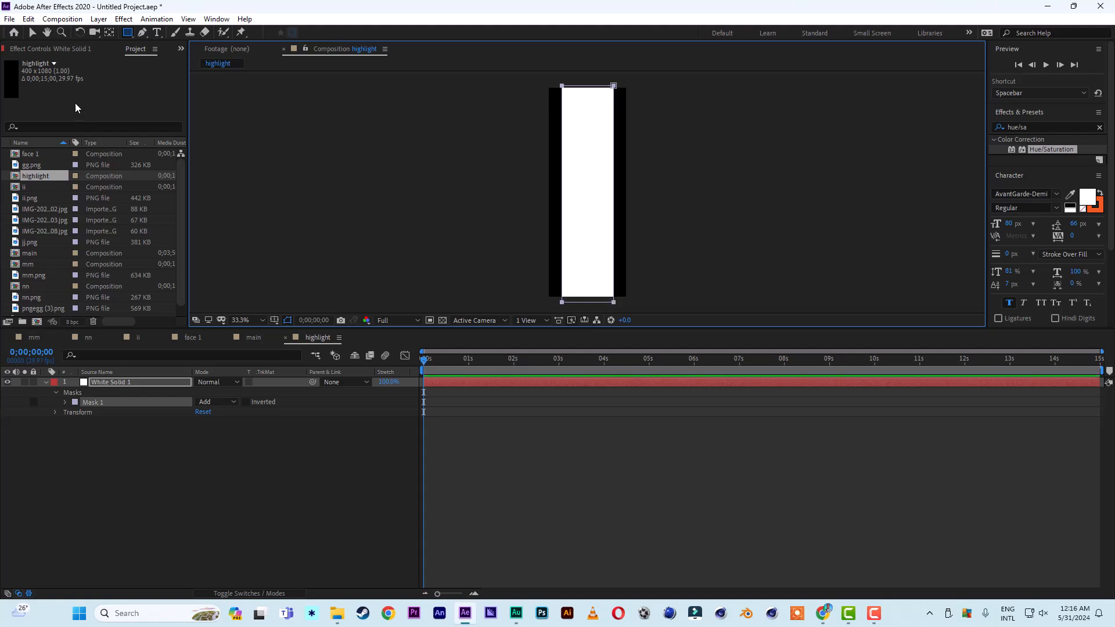
pyautogui.click(33, 32)
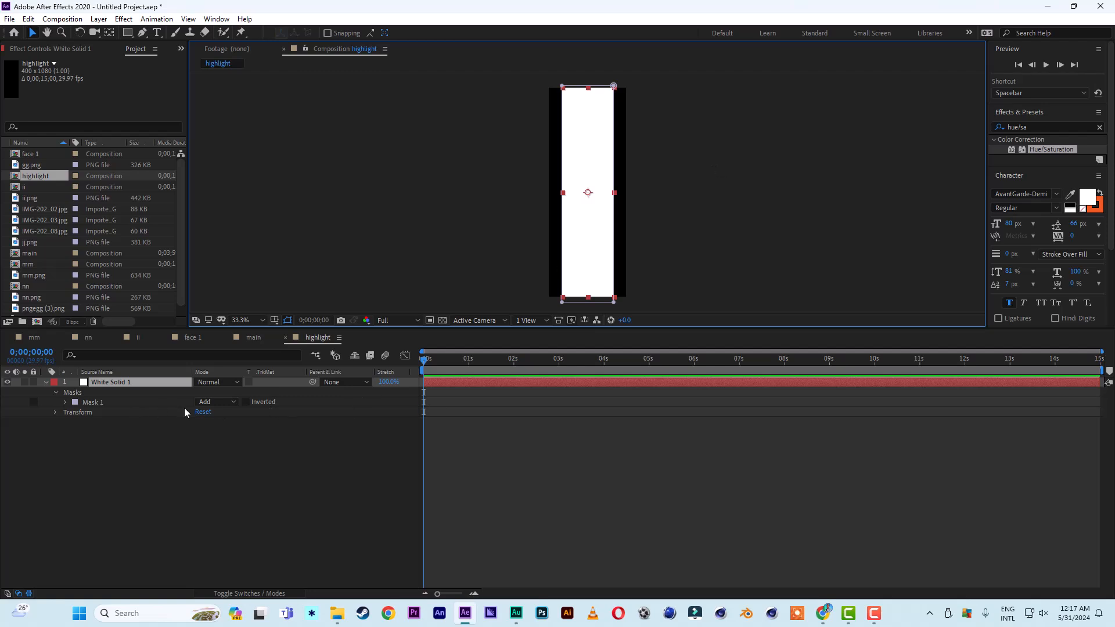
# - Set the white solid's mask to Subtract mode with a Mask Feather of 97 pixels
pyautogui.click(218, 405)
pyautogui.click(241, 440)
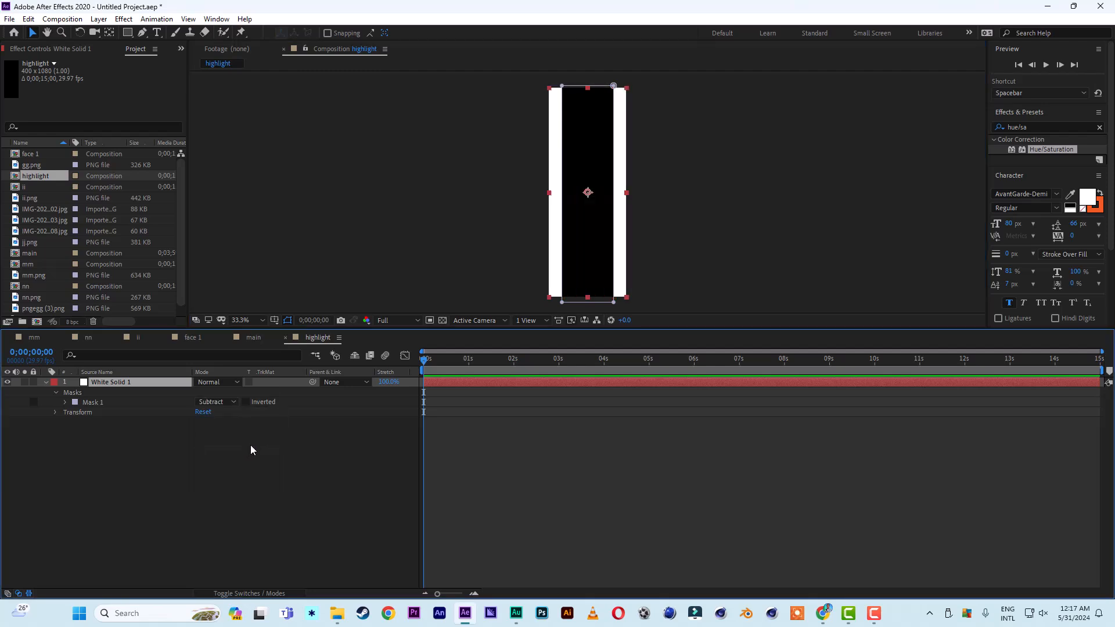
pyautogui.press('m')
pyautogui.press('m')
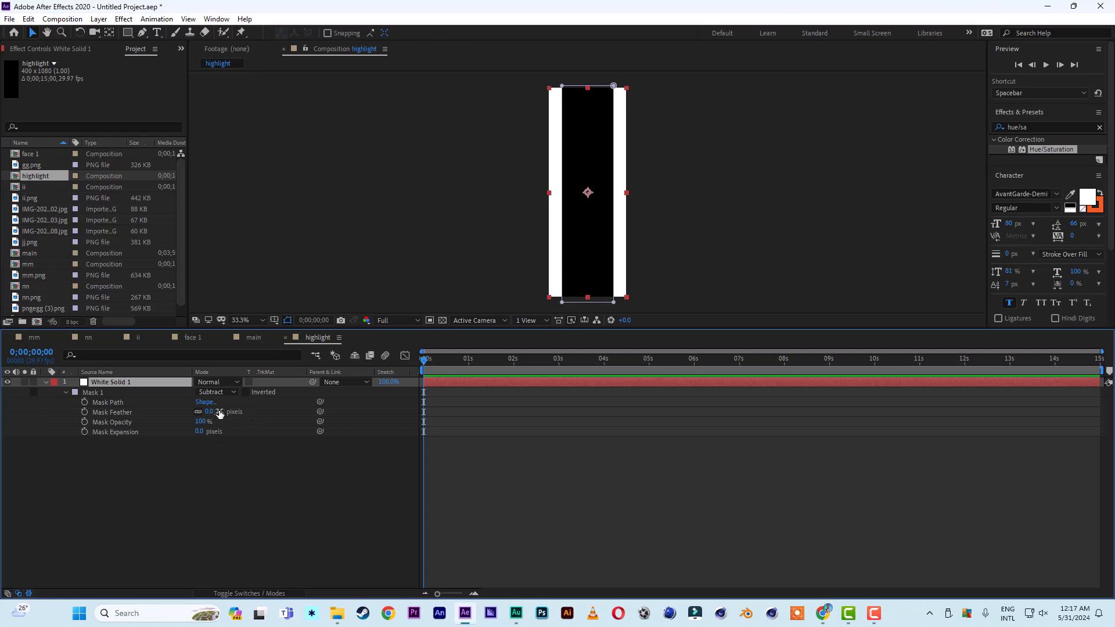
pyautogui.moveTo(221, 414); pyautogui.dragTo(279, 412)
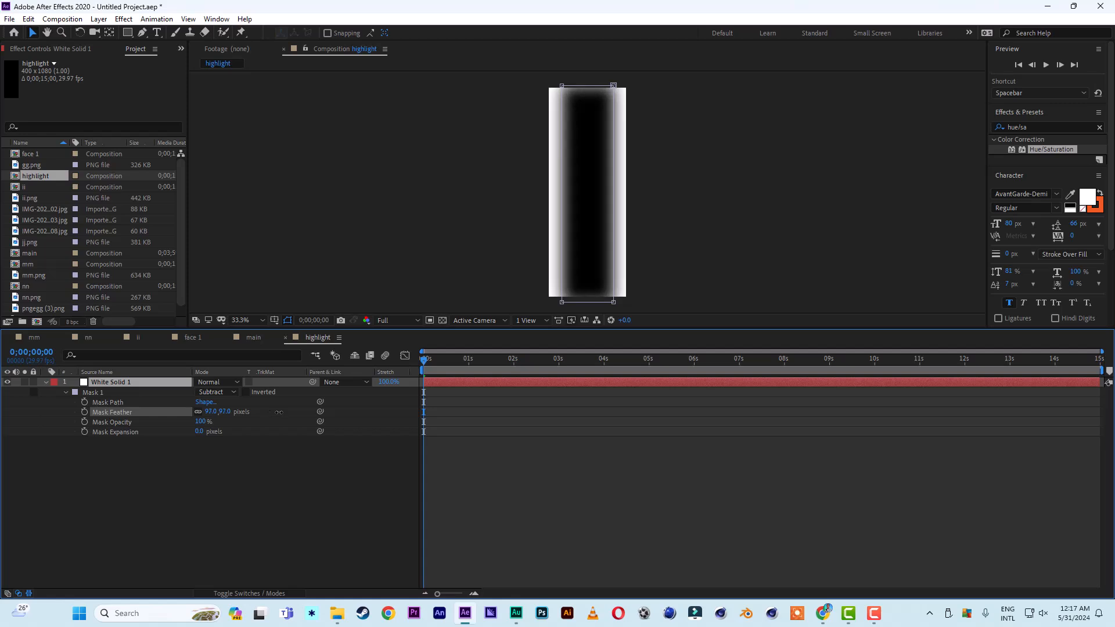
# - Stretch the mask well beyond the top and bottom edges of the composition, keeping its width
pyautogui.press(',')
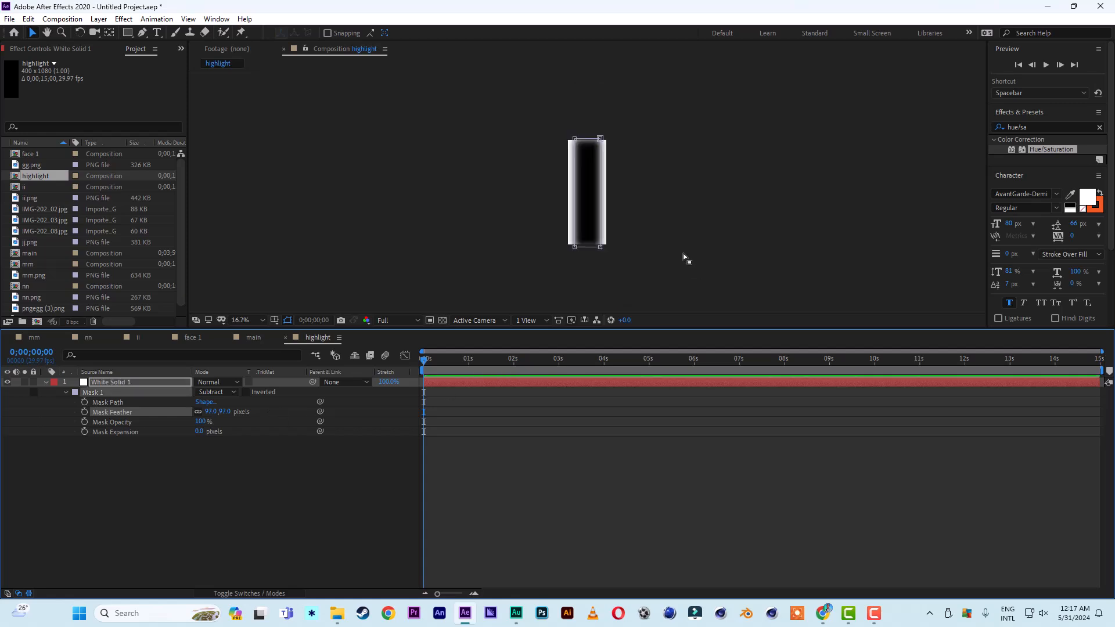
pyautogui.doubleClick(600, 140)
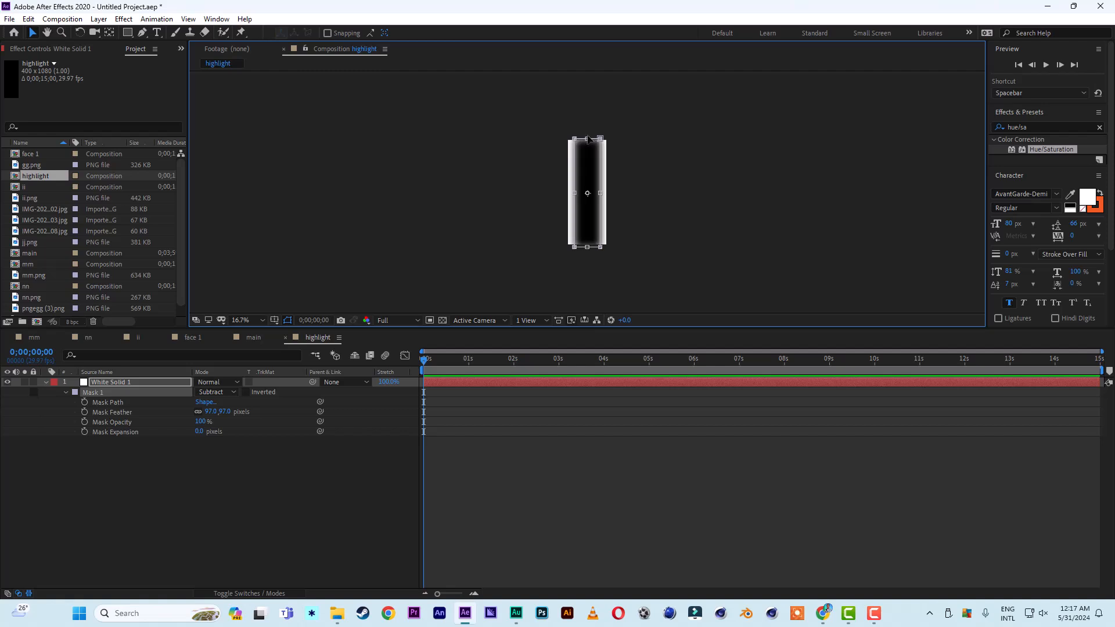
pyautogui.moveTo(588, 139); pyautogui.dragTo(587, 126)
pyautogui.moveTo(587, 247); pyautogui.dragTo(589, 270)
pyautogui.moveTo(588, 126); pyautogui.dragTo(588, 119)
pyautogui.press('.')
pyautogui.press('.')
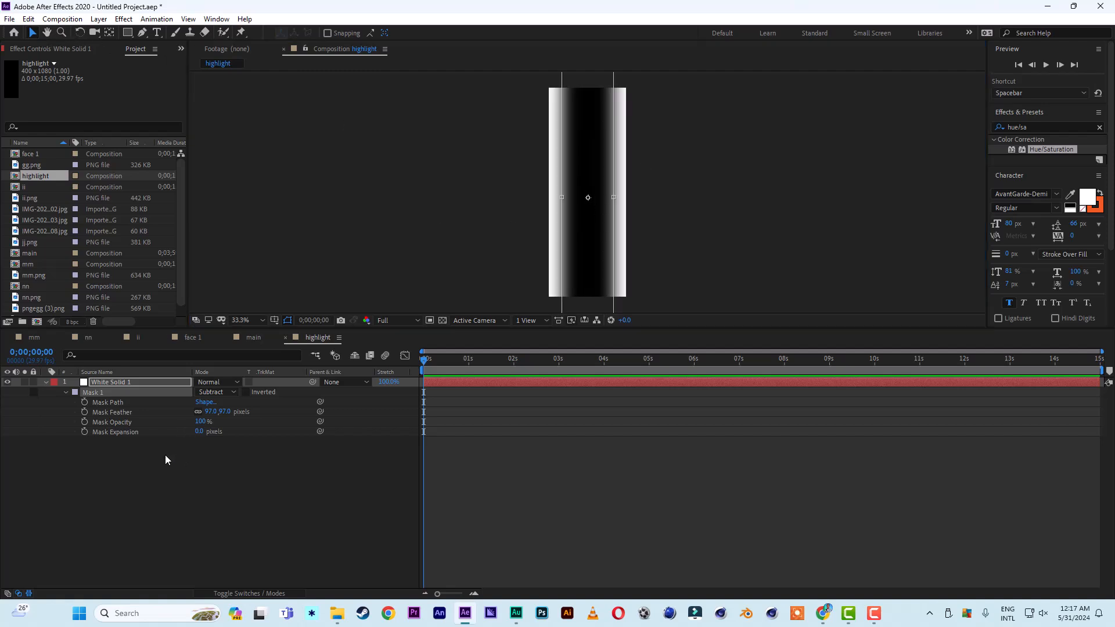
# - Increase the mask's feather to 190 pixels and its expansion to 103 pixels, checking the soft edges against the transparency grid
pyautogui.click(199, 432)
pyautogui.write('4')
pyautogui.press('Return')
pyautogui.moveTo(205, 433); pyautogui.dragTo(276, 414)
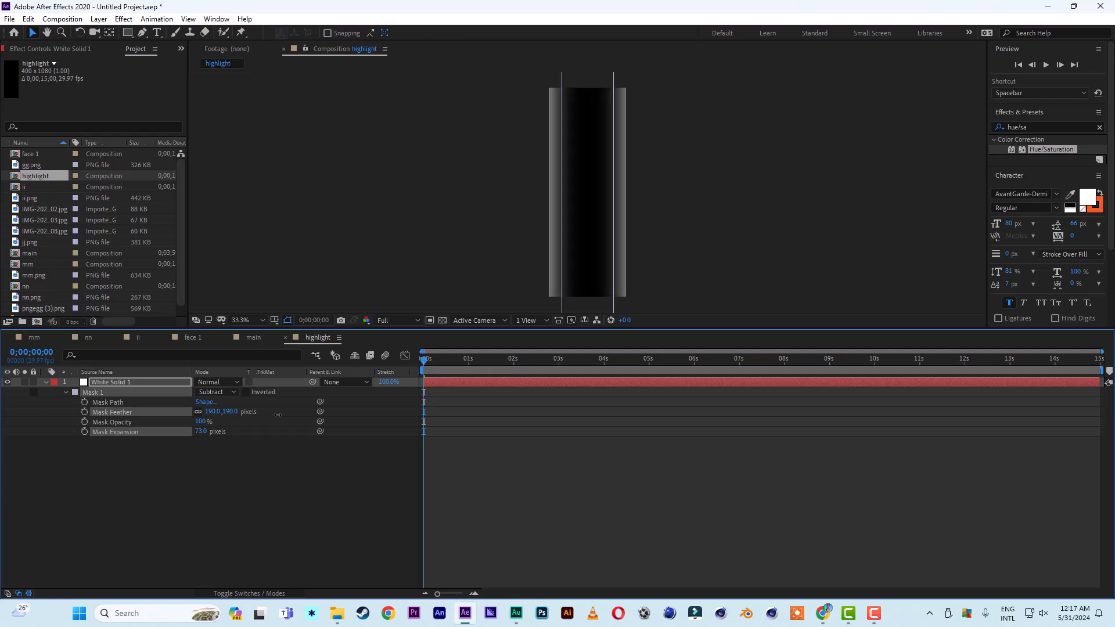
pyautogui.moveTo(211, 435); pyautogui.dragTo(226, 433)
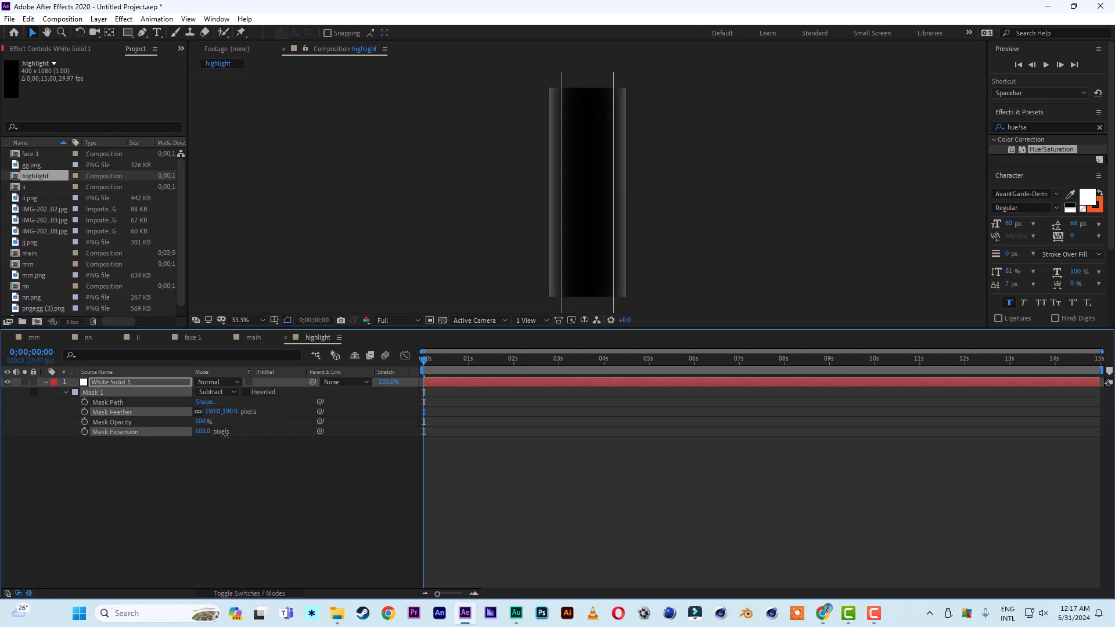
pyautogui.click(441, 320)
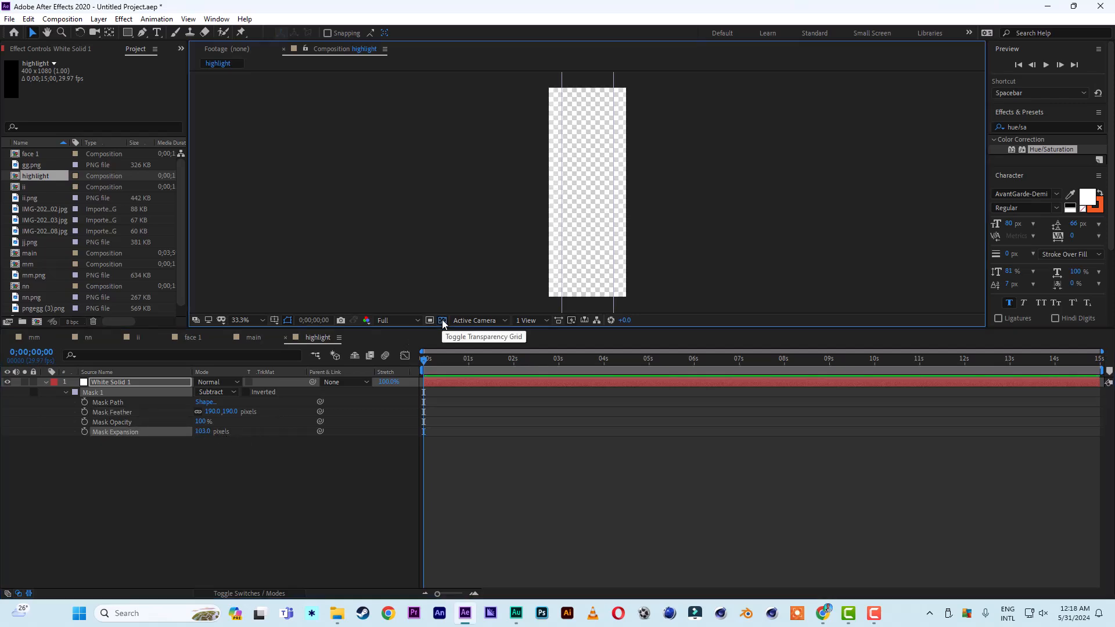
pyautogui.click(442, 321)
pyautogui.click(261, 483)
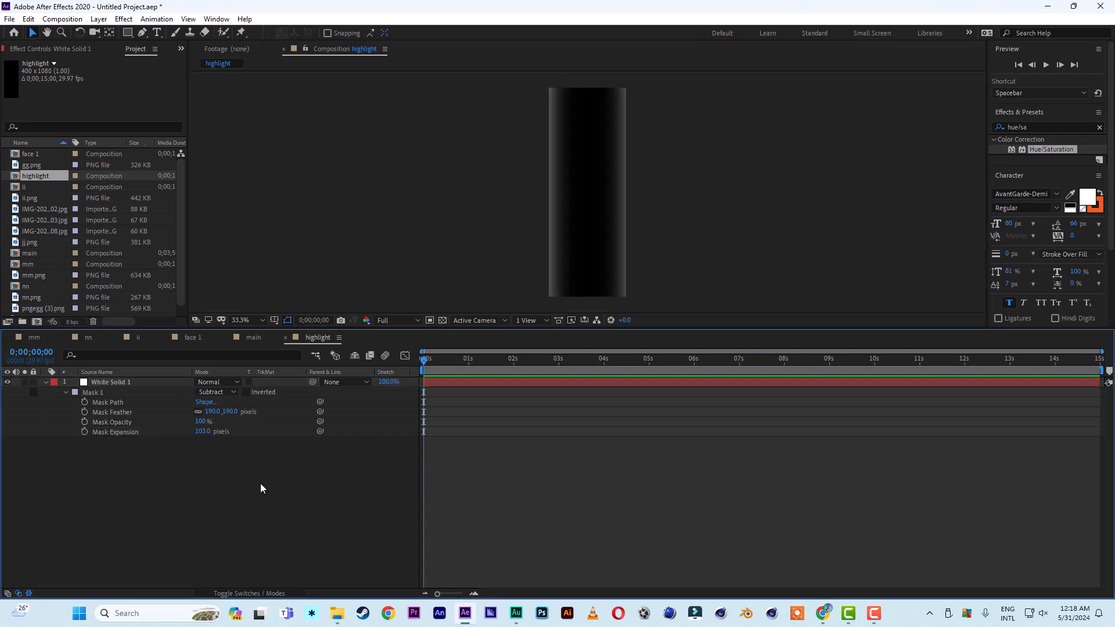
pyautogui.click(46, 381)
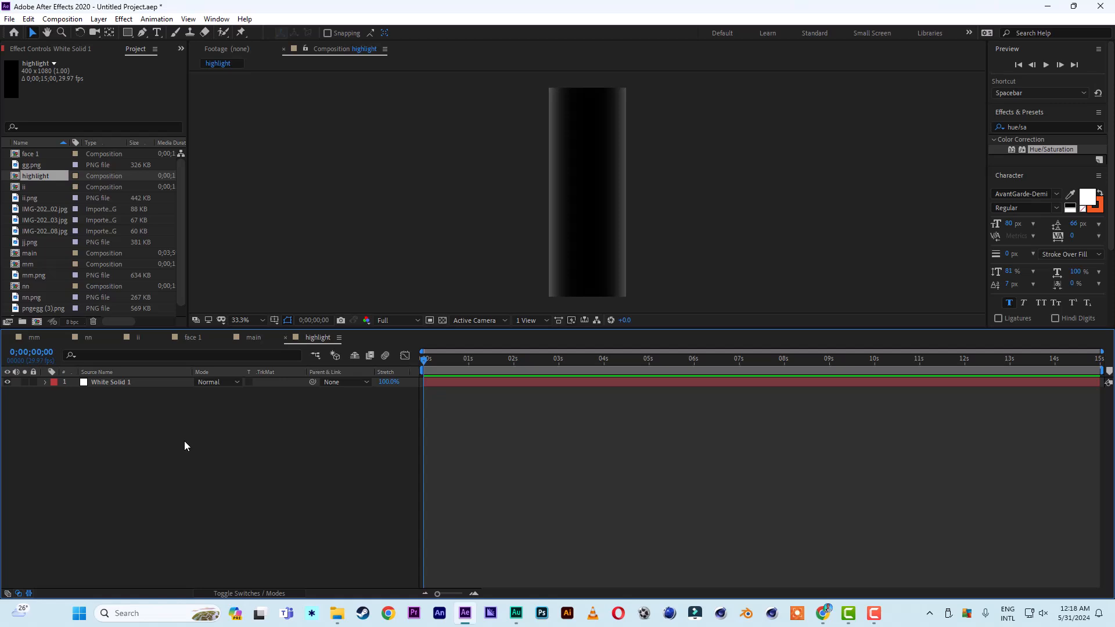
# - Add the highlight composition as the top layer of face 1 and set its Rotation to 10°
pyautogui.click(193, 338)
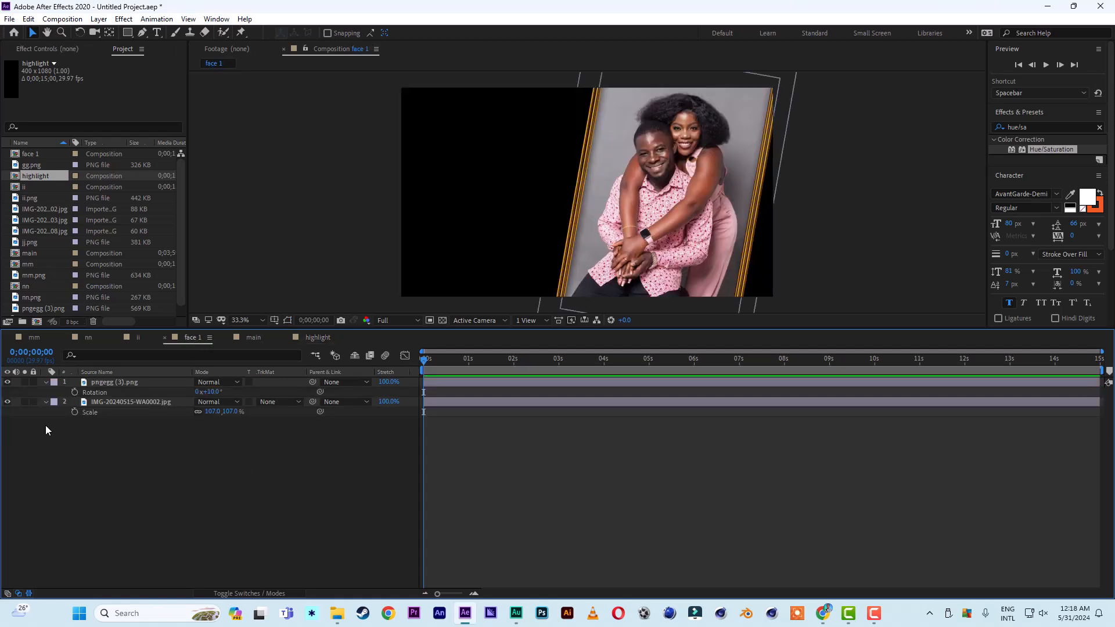
pyautogui.moveTo(33, 178); pyautogui.dragTo(98, 384)
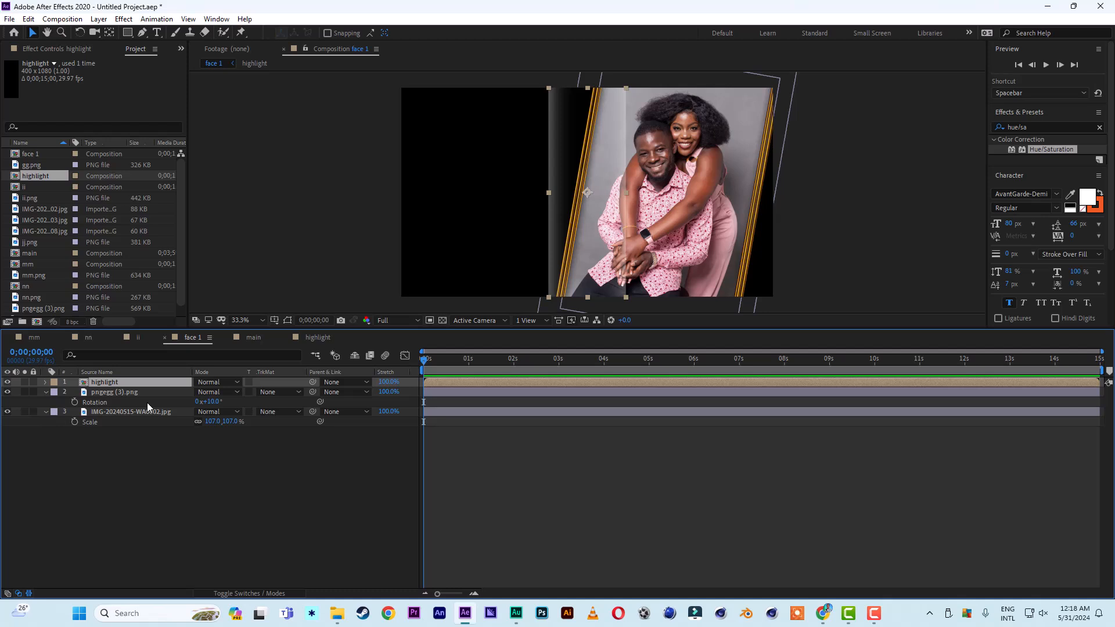
pyautogui.press('r')
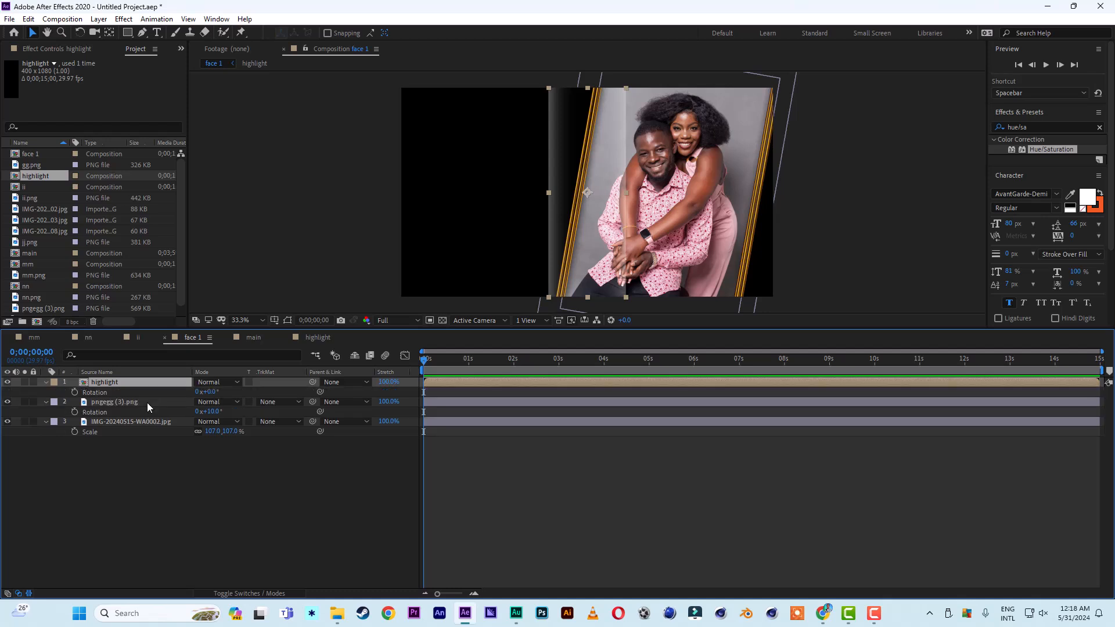
pyautogui.click(213, 393)
pyautogui.write('10')
pyautogui.press('Return')
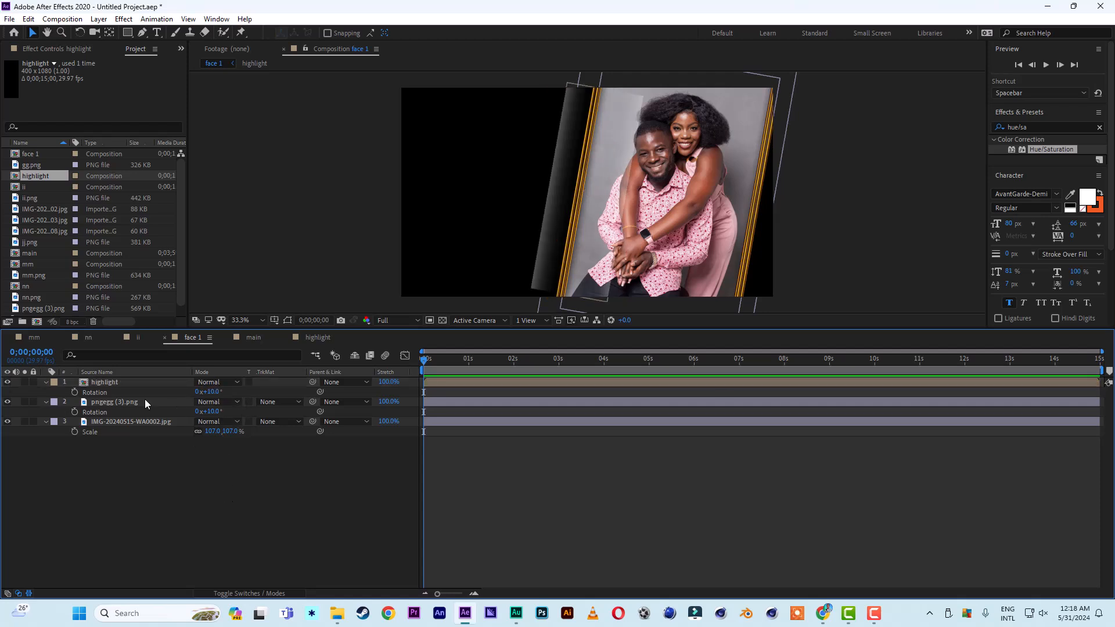
# - Stretch and position the highlight layer so it spans the couple photo between the gold frame's slanted edges
pyautogui.click(106, 383)
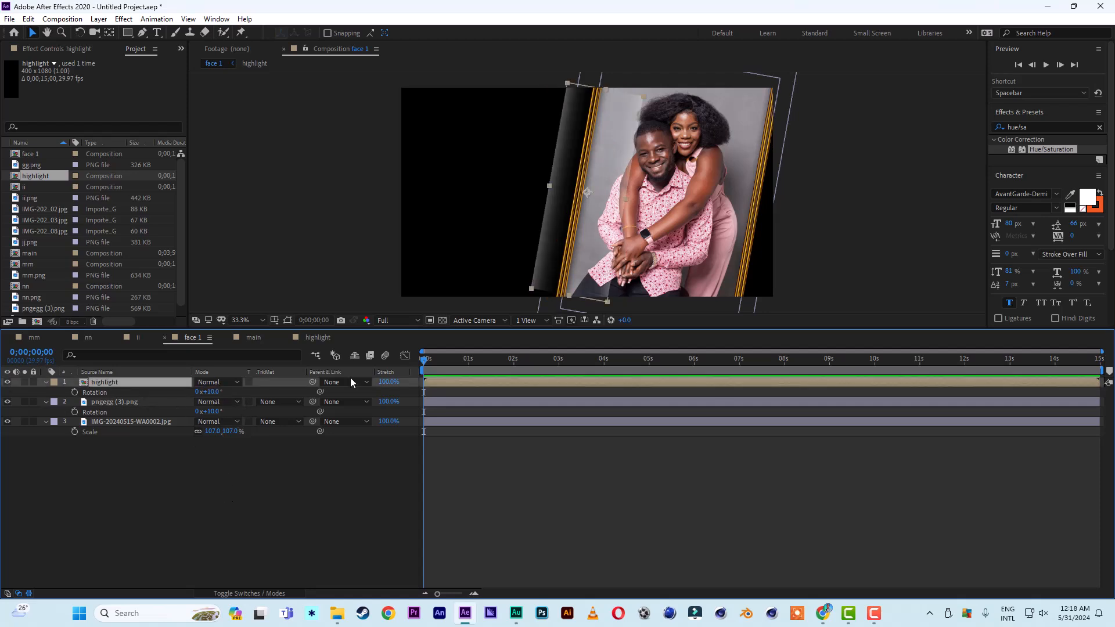
pyautogui.click(568, 298)
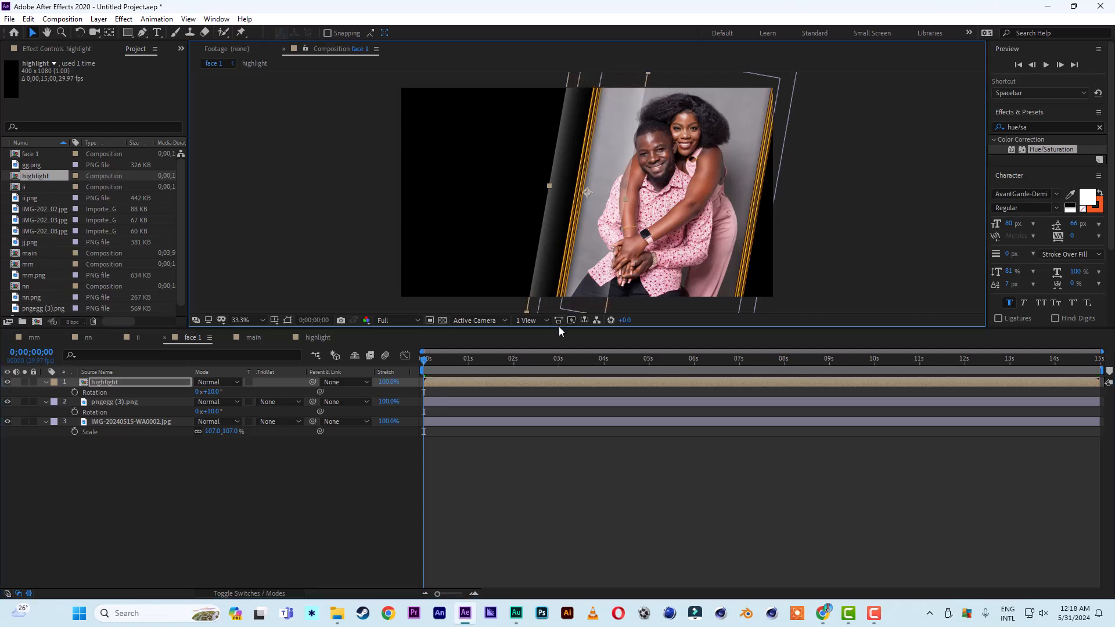
pyautogui.moveTo(583, 201); pyautogui.dragTo(692, 205)
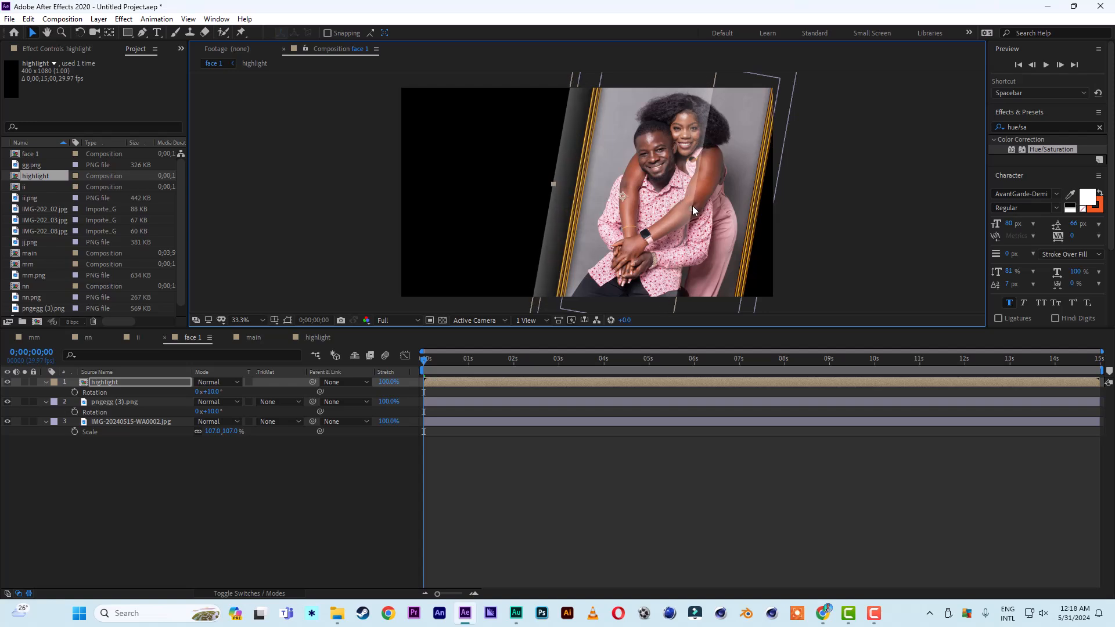
pyautogui.moveTo(608, 204); pyautogui.dragTo(649, 206)
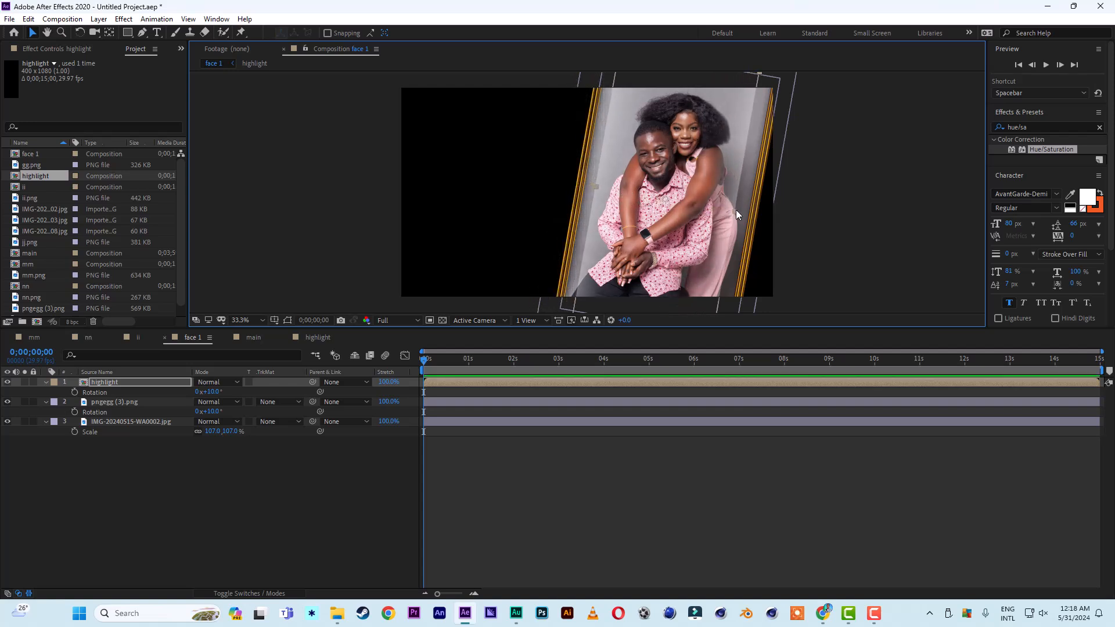
pyautogui.moveTo(737, 209); pyautogui.dragTo(750, 211)
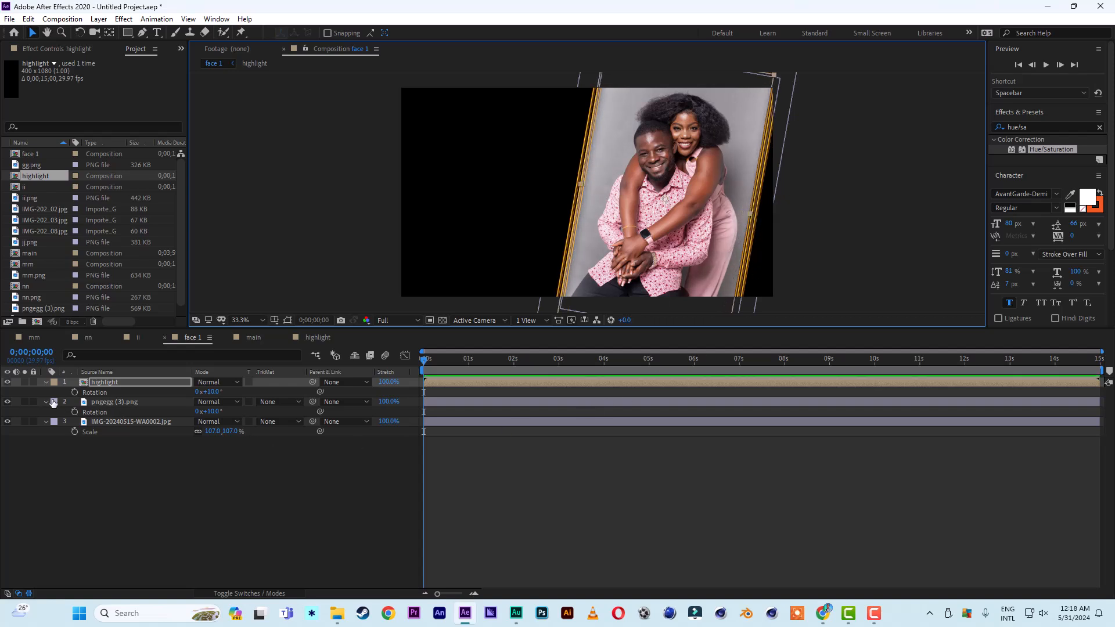
# - Set the highlight layer's blending mode to Add
pyautogui.click(106, 381)
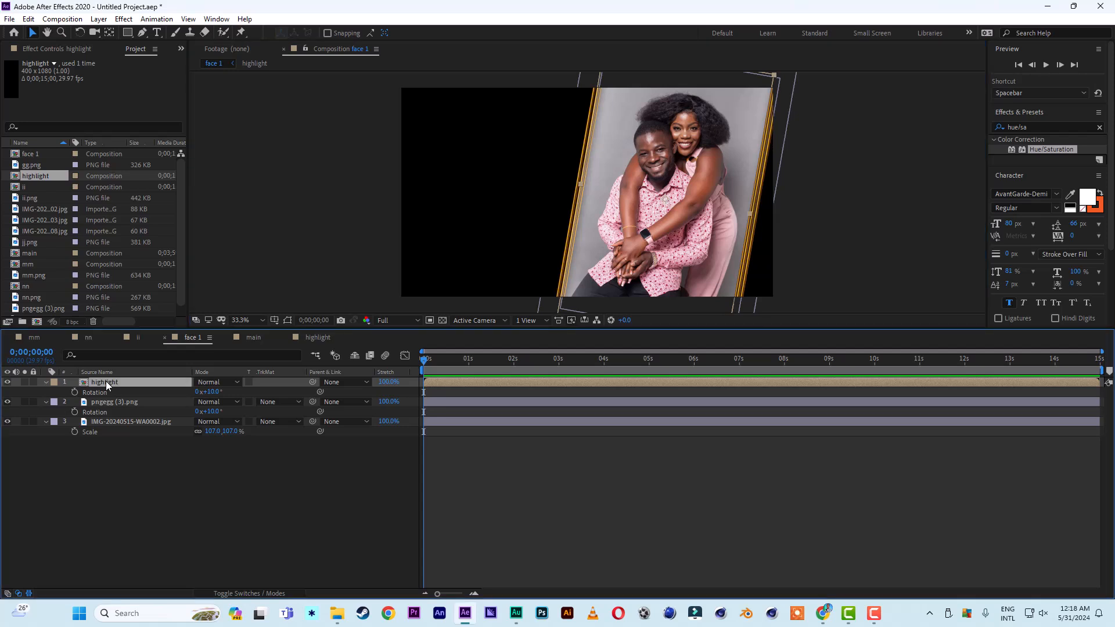
pyautogui.click(209, 383)
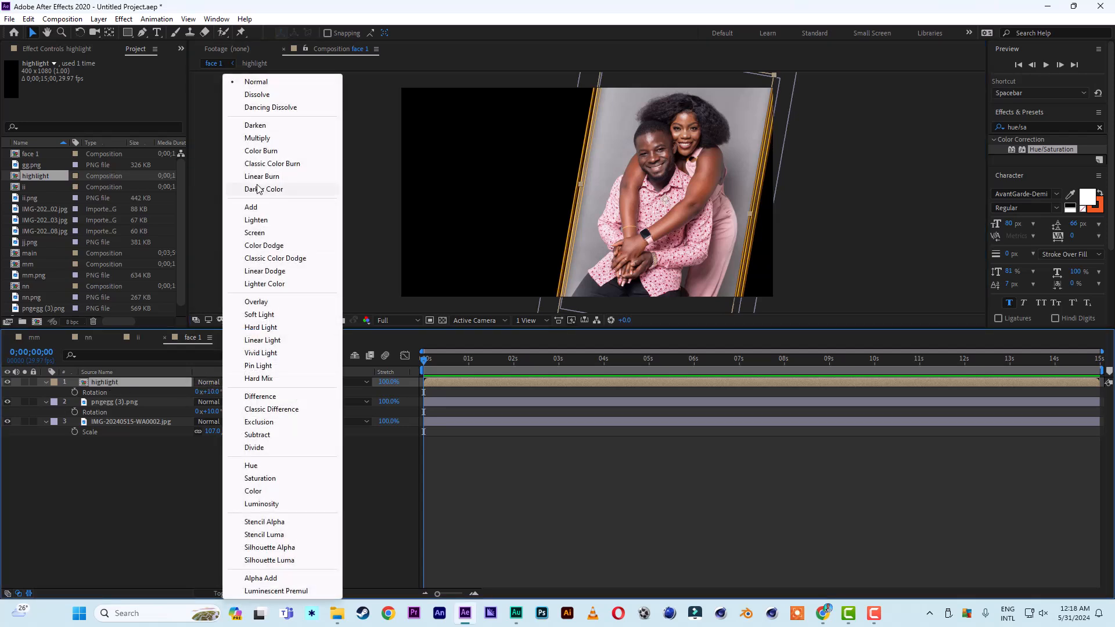
pyautogui.click(252, 207)
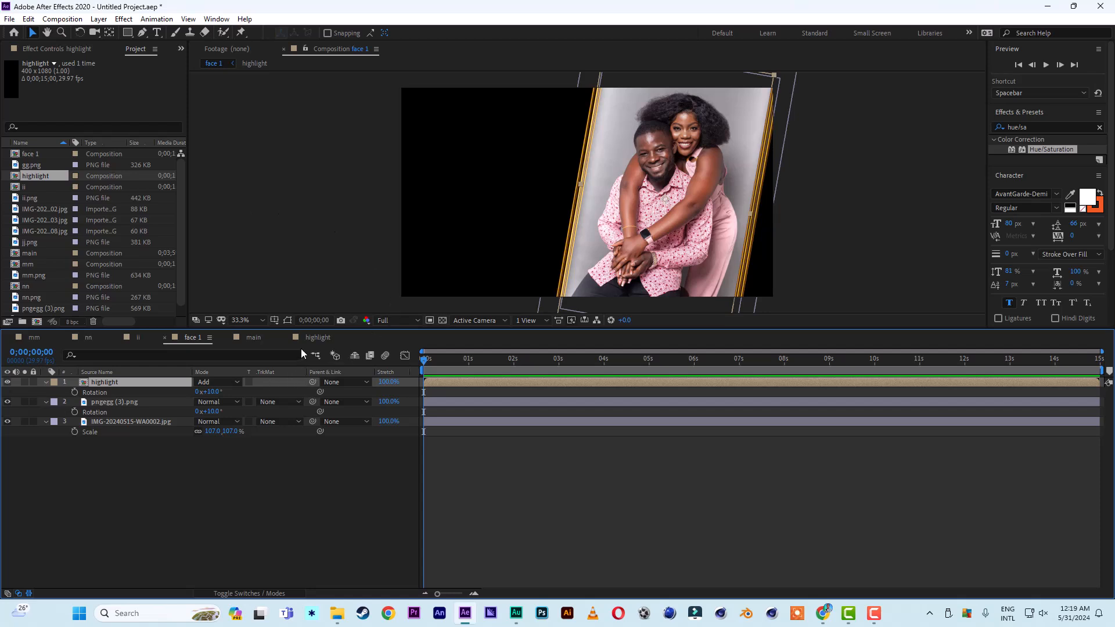
# - Reduce the Mask Expansion of the solid in the highlight composition to about 48 pixels, and return to face 1
pyautogui.click(317, 337)
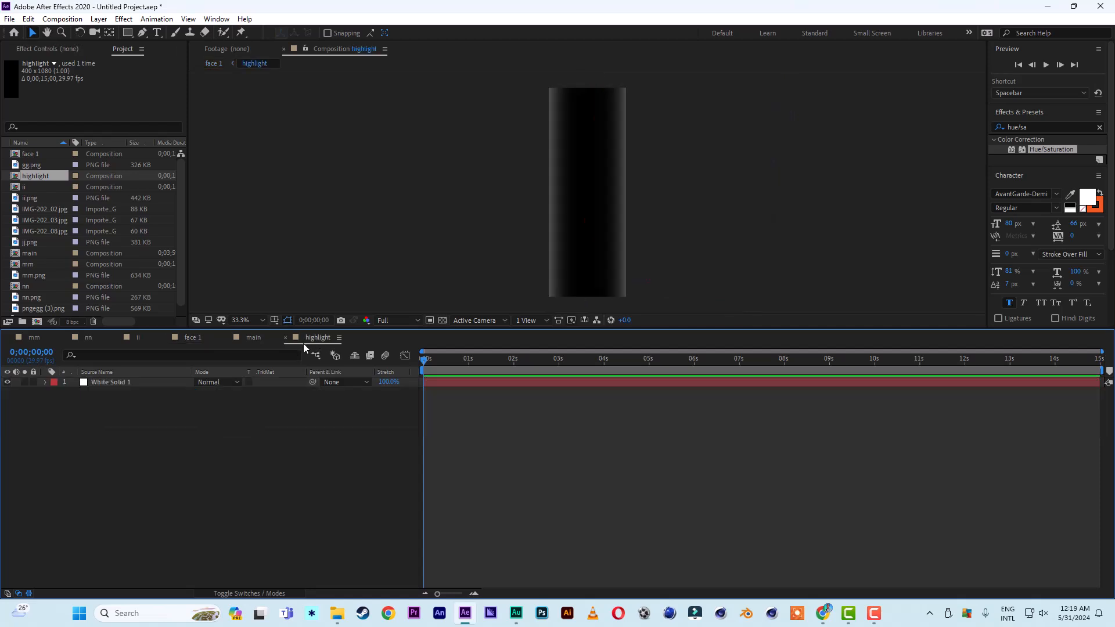
pyautogui.click(103, 383)
pyautogui.press('m')
pyautogui.press('m')
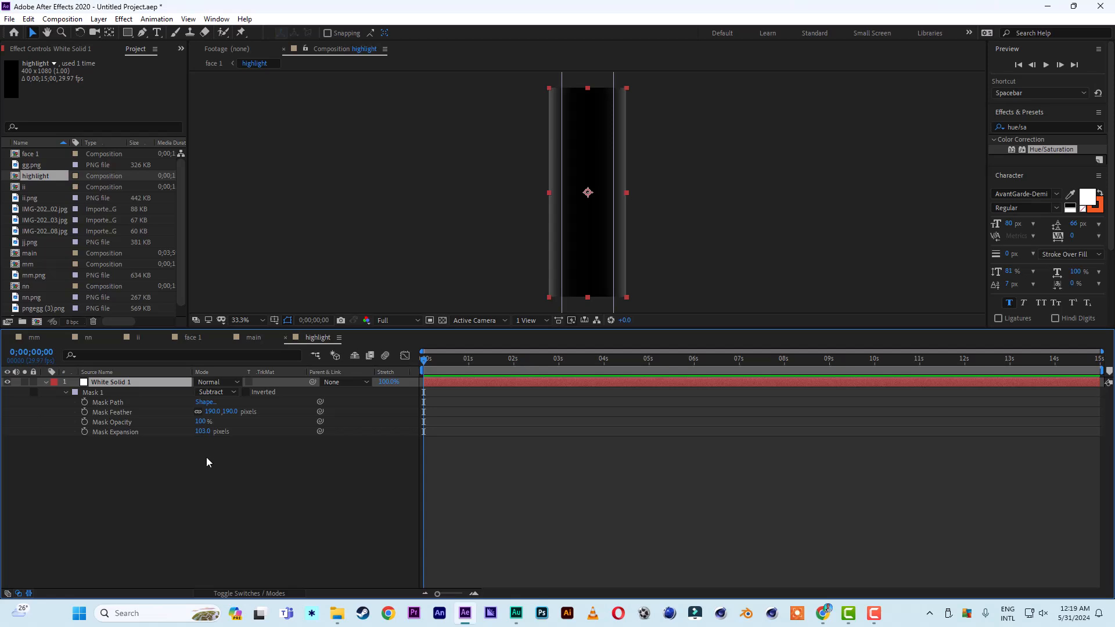
pyautogui.moveTo(202, 431); pyautogui.dragTo(168, 432)
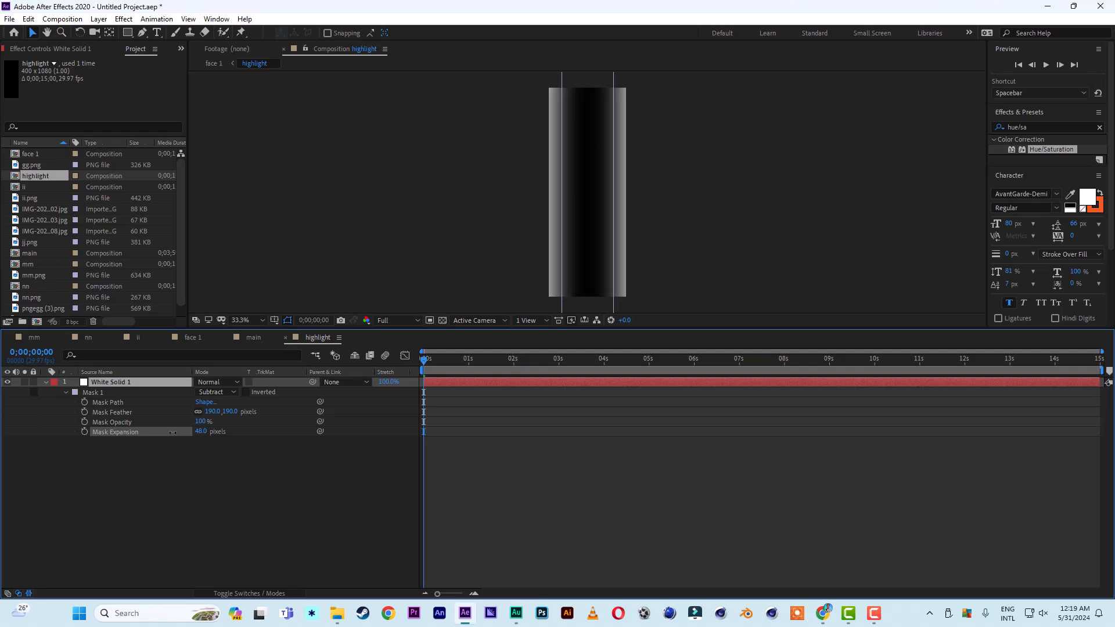
pyautogui.click(193, 337)
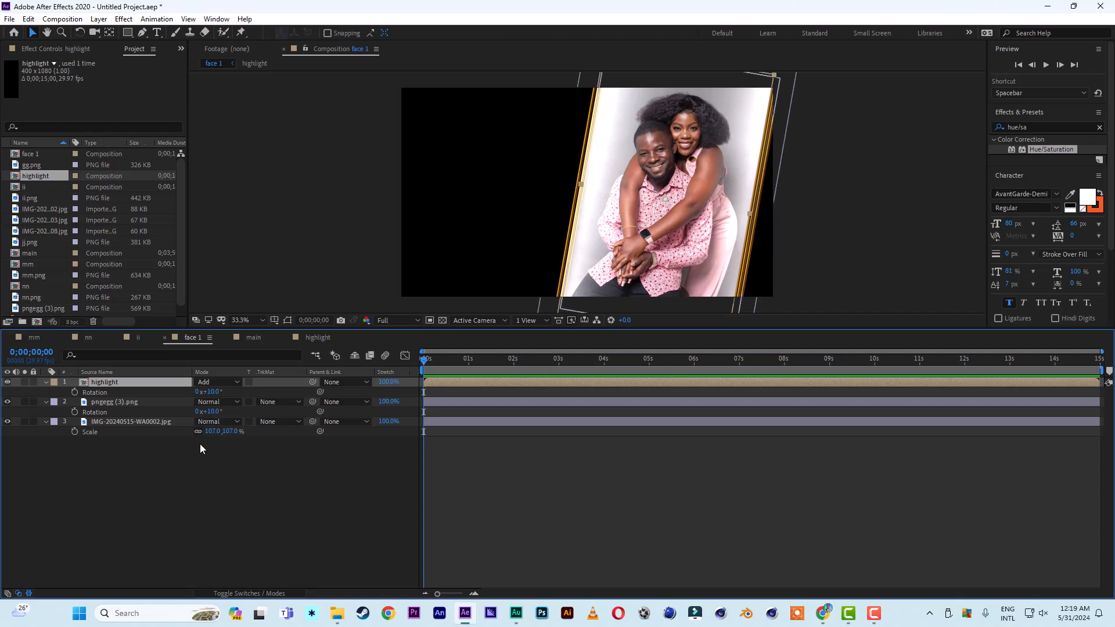
# - Collapse the open properties of the highlight, frame and photo layers in face 1 and deselect all layers
pyautogui.click(45, 383)
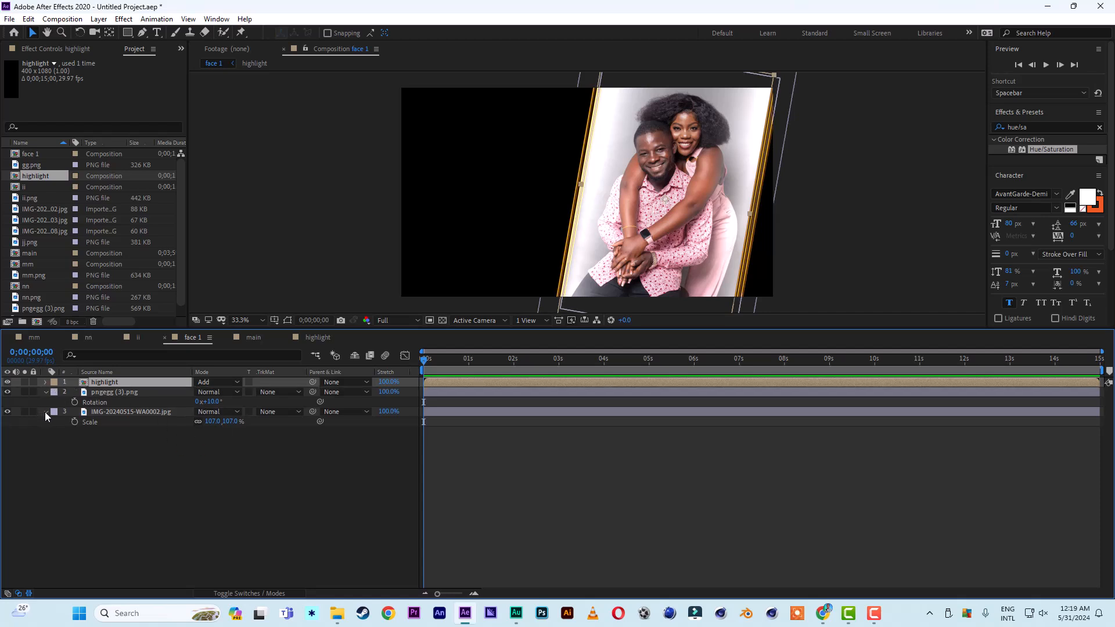
pyautogui.click(45, 412)
pyautogui.click(45, 392)
pyautogui.click(122, 474)
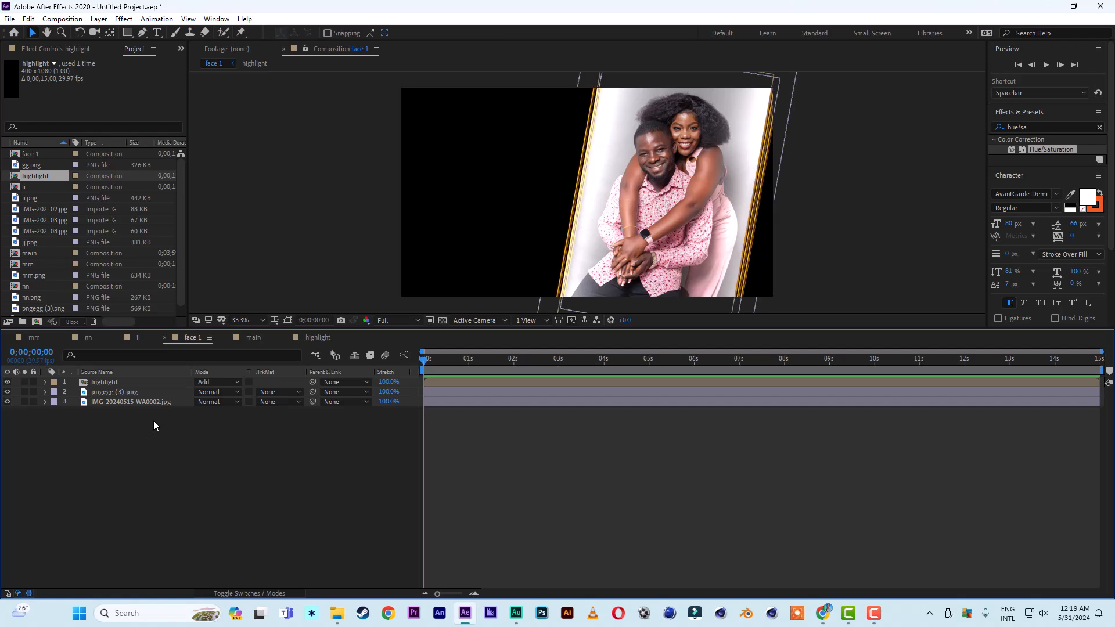
# - Add a null object to face 1 and rename it "control"
pyautogui.rightClick(97, 465)
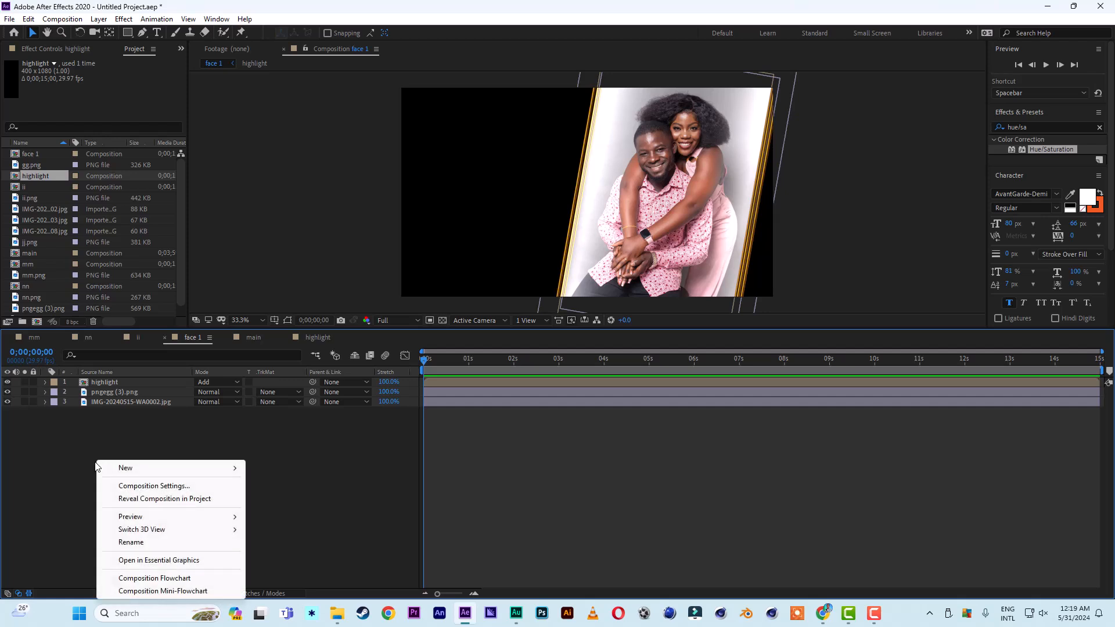
pyautogui.rightClick(51, 453)
pyautogui.moveTo(112, 461)
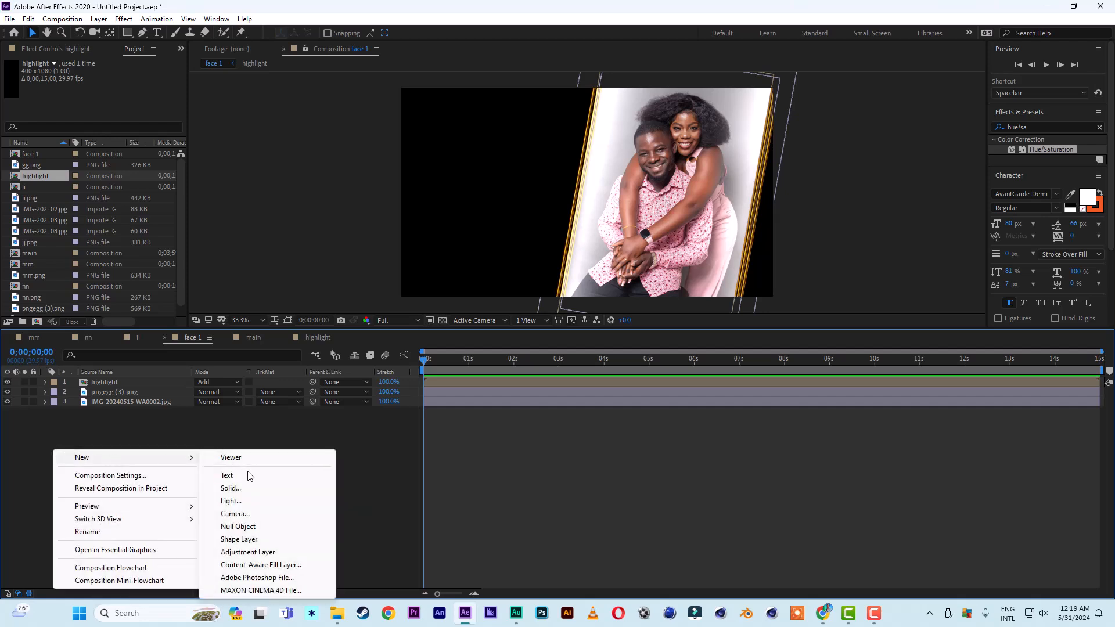
pyautogui.click(248, 529)
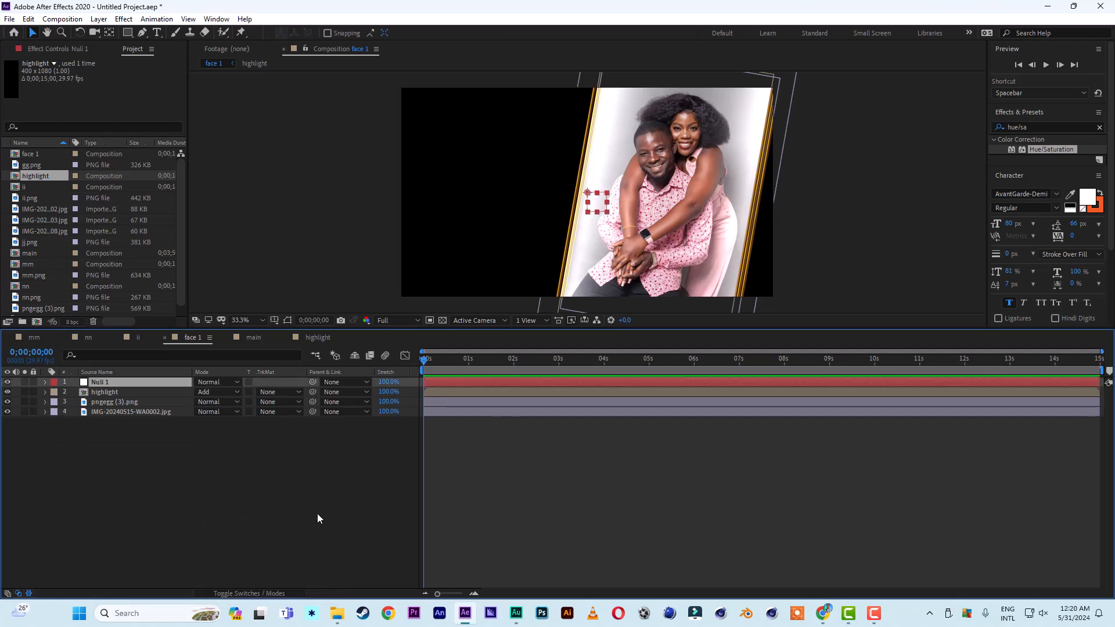
pyautogui.press('Return')
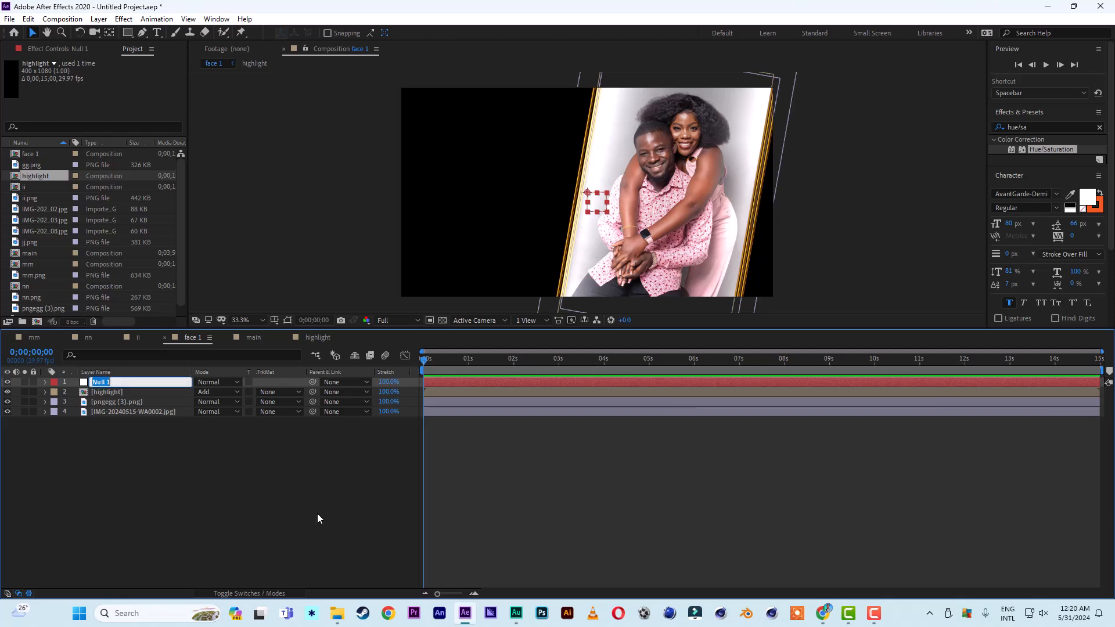
pyautogui.write('control')
pyautogui.click(260, 500)
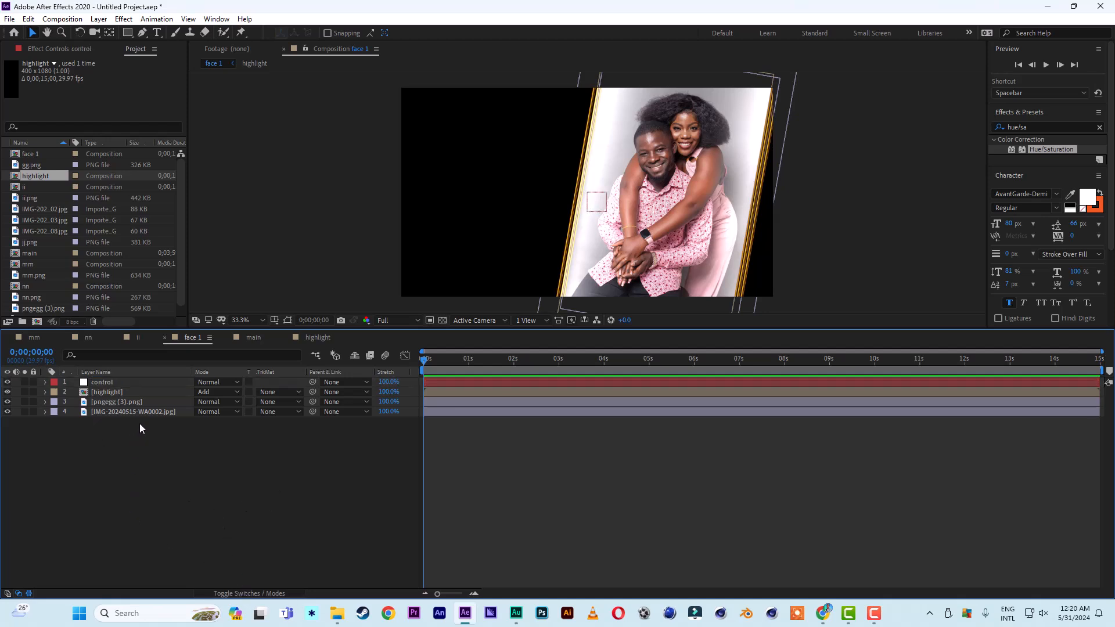
# - Parent the highlight, frame and photo layers to the control null, and make all four layers 3D
pyautogui.moveTo(140, 423); pyautogui.dragTo(134, 392)
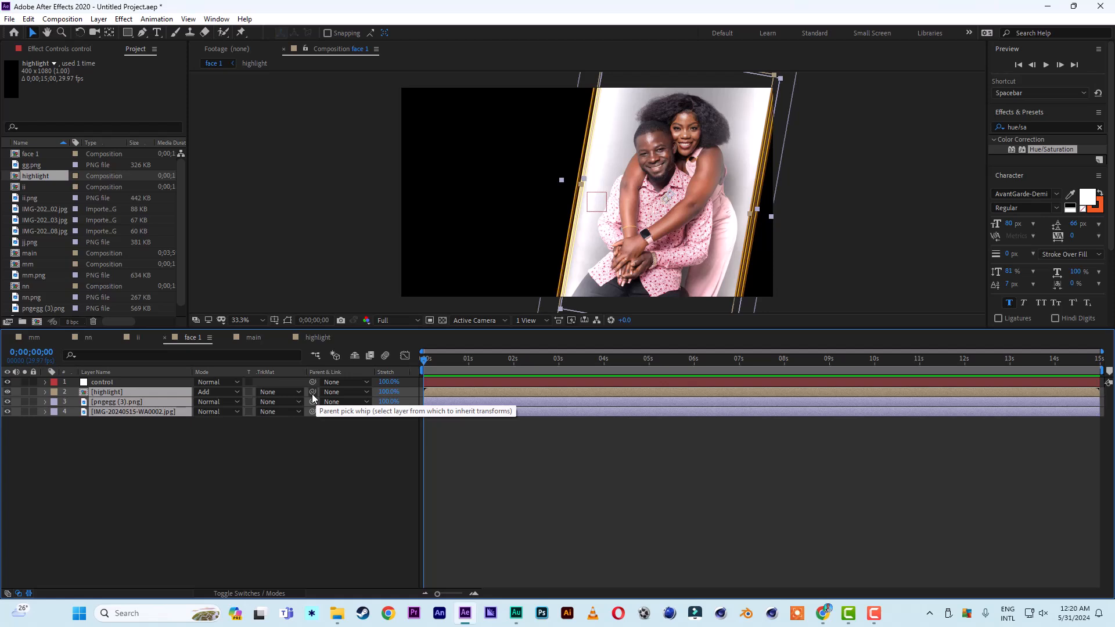
pyautogui.moveTo(312, 396); pyautogui.dragTo(96, 387)
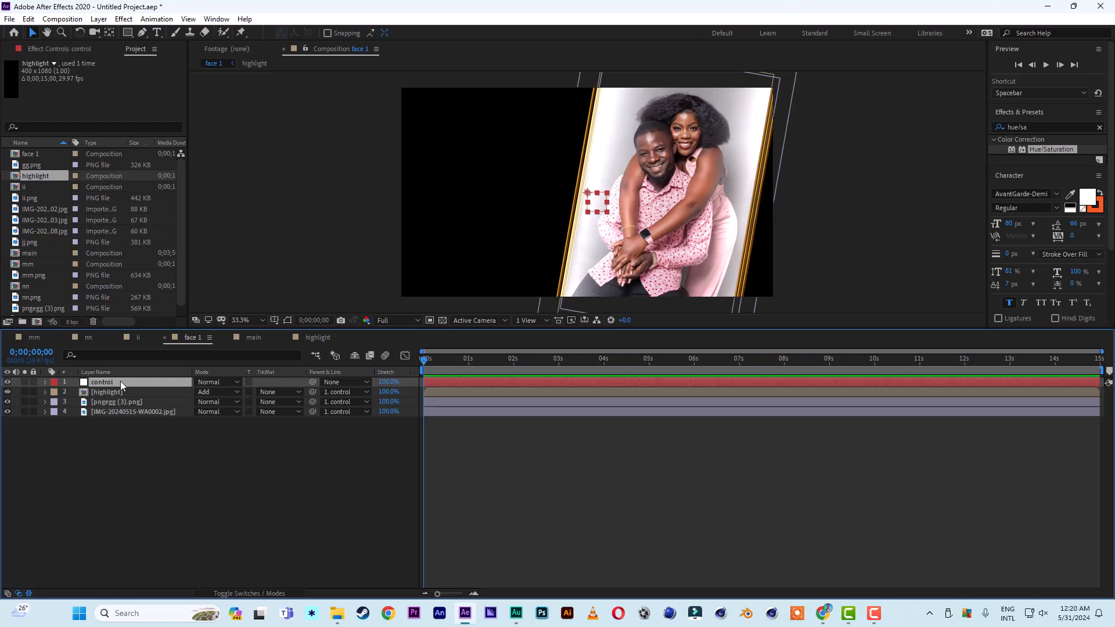
pyautogui.click(266, 591)
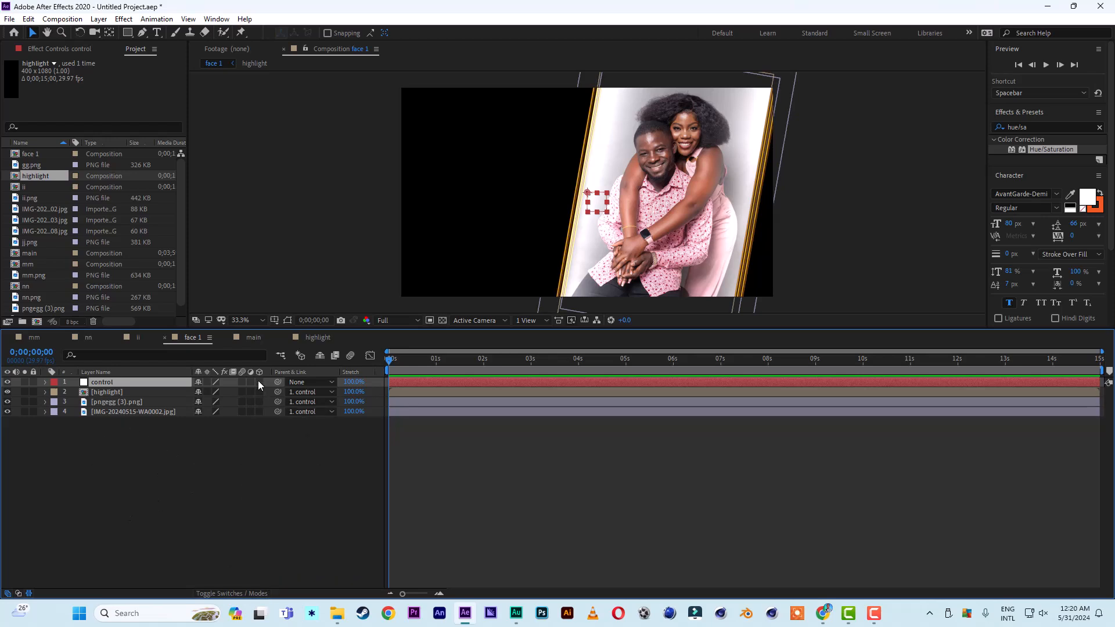
pyautogui.moveTo(259, 381); pyautogui.dragTo(260, 423)
pyautogui.moveTo(144, 438); pyautogui.dragTo(138, 403)
pyautogui.click(207, 459)
# - Keyframe the control null's current Position at 5 s, and at 0 s shift it horizontally off-frame to about X 2580
pyautogui.click(119, 384)
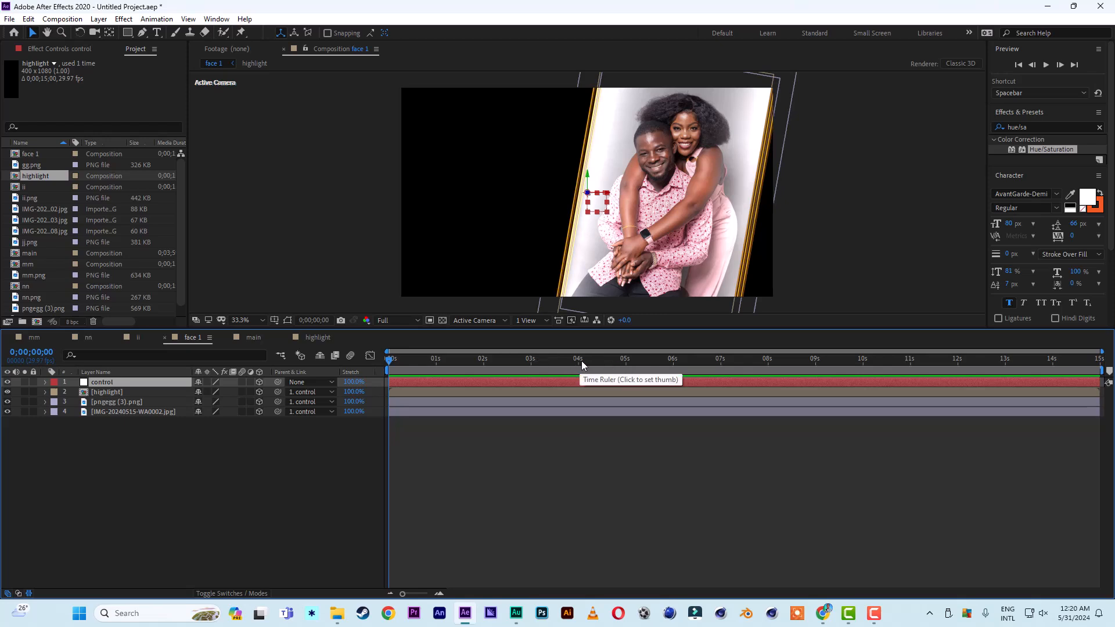
pyautogui.click(624, 359)
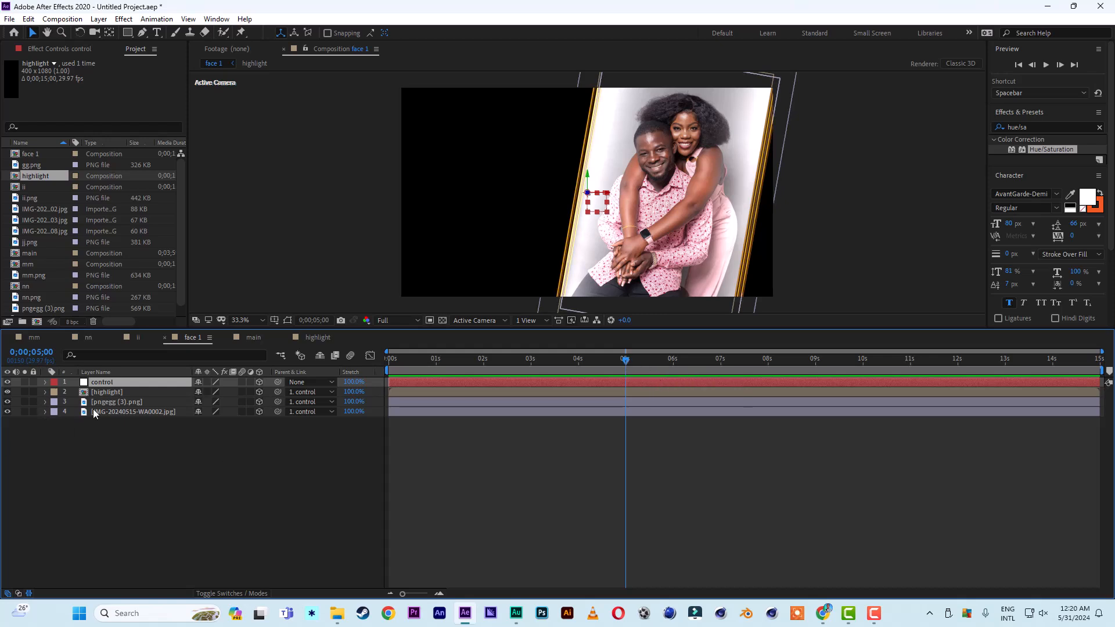
pyautogui.press('p')
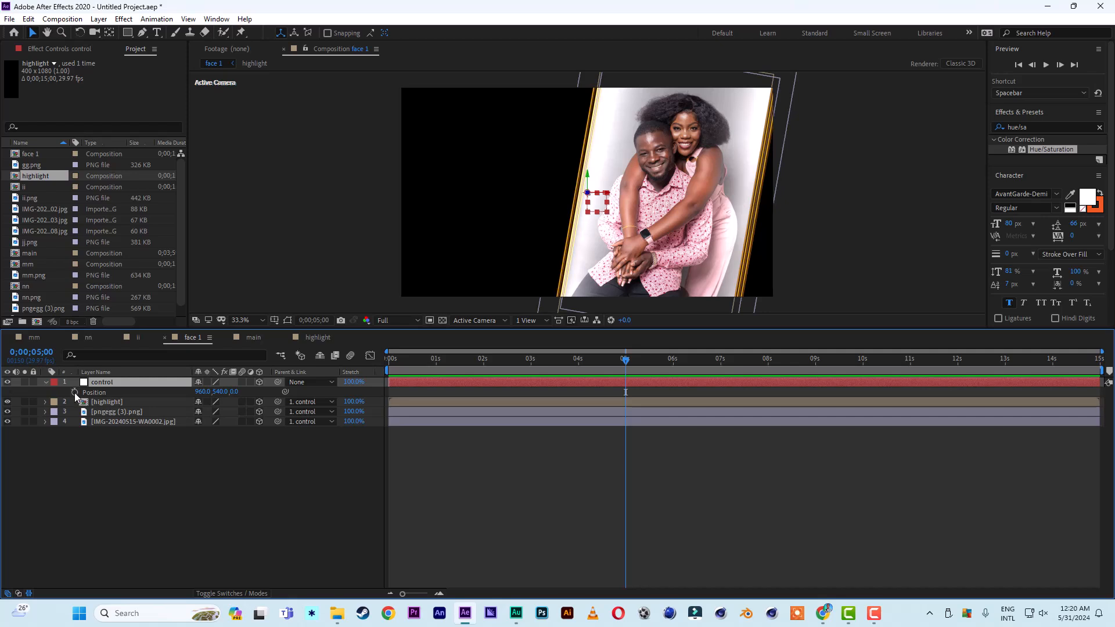
pyautogui.click(74, 392)
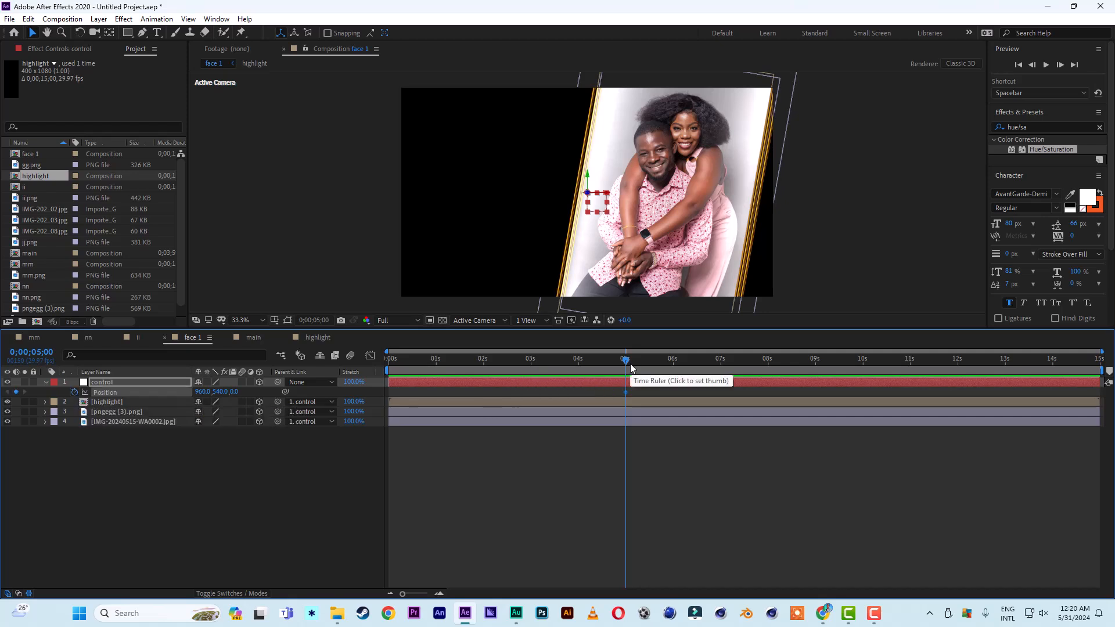
pyautogui.moveTo(630, 366); pyautogui.dragTo(351, 362)
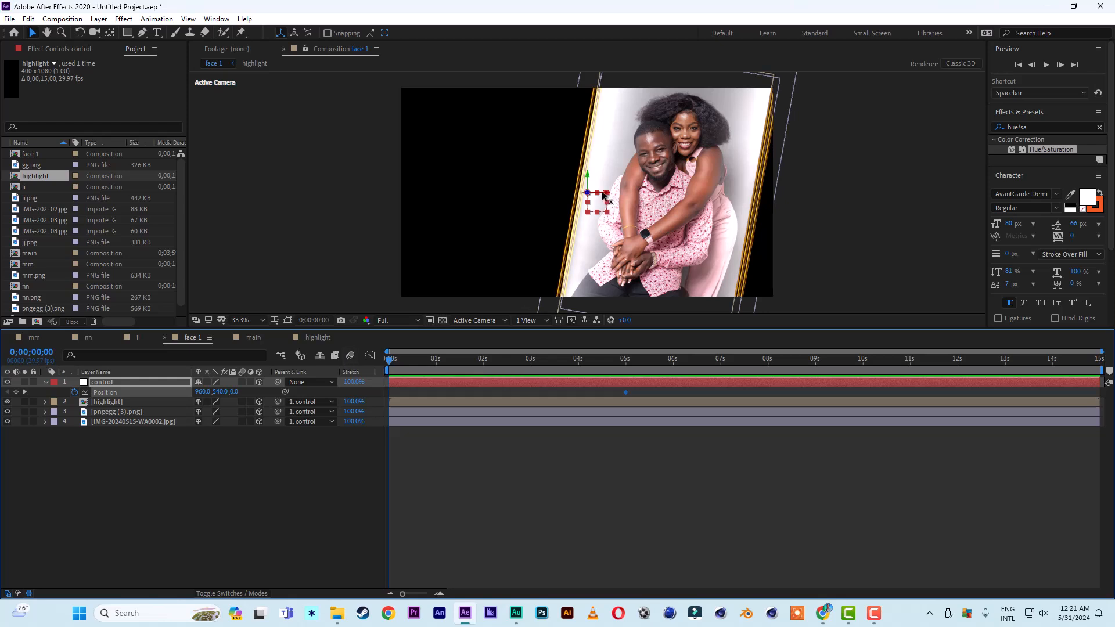
pyautogui.moveTo(603, 196); pyautogui.dragTo(919, 212)
# - Apply Easy Ease to both Position keyframes of the control null
pyautogui.click(626, 393)
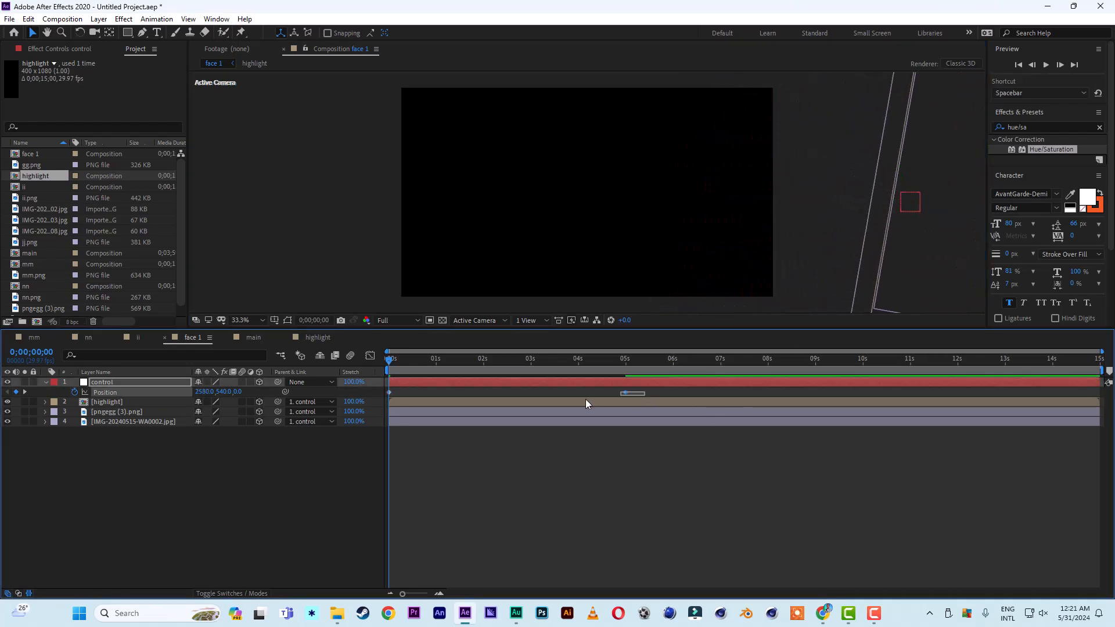
pyautogui.rightClick(626, 393)
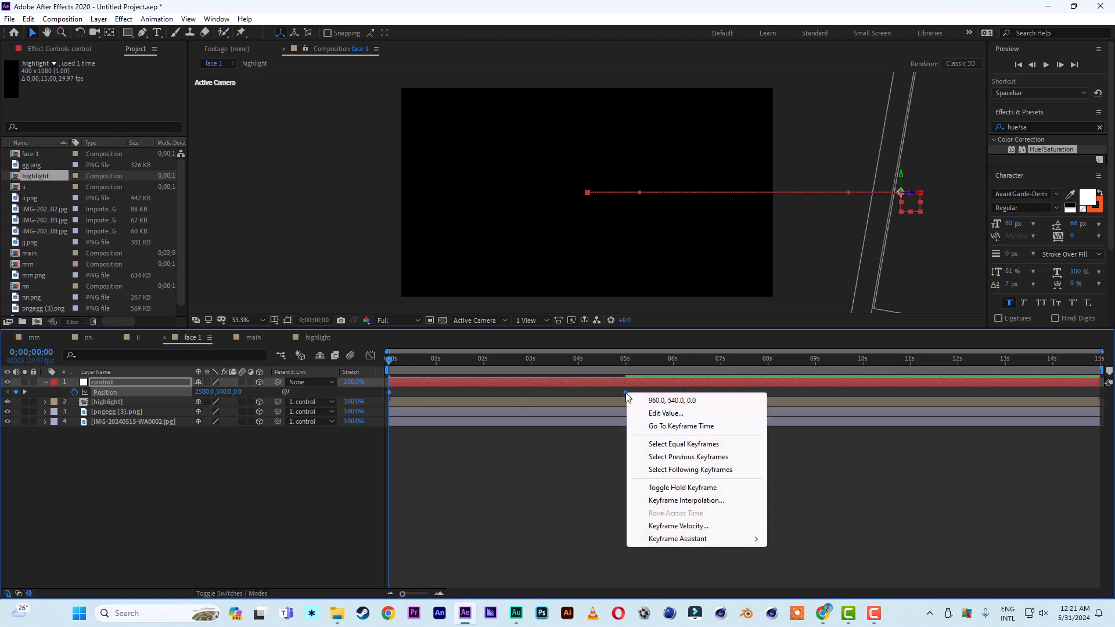
pyautogui.moveTo(691, 541)
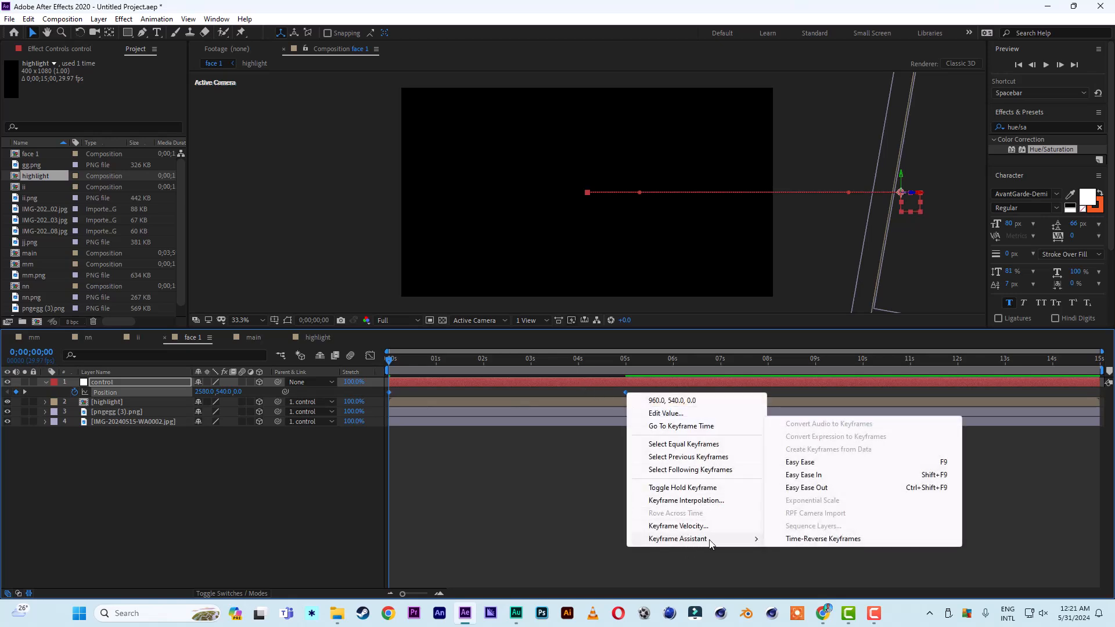
pyautogui.click(805, 466)
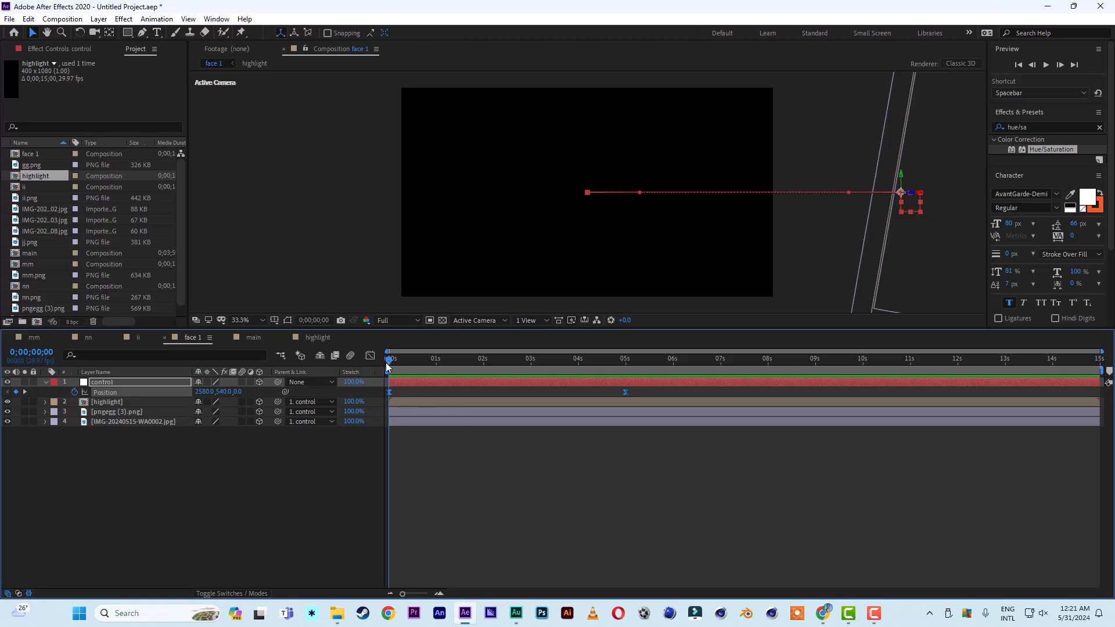
# - Reshape the control null's Position speed graph by extending the end keyframe's influence so the speed peaks at about 1 s
pyautogui.click(370, 355)
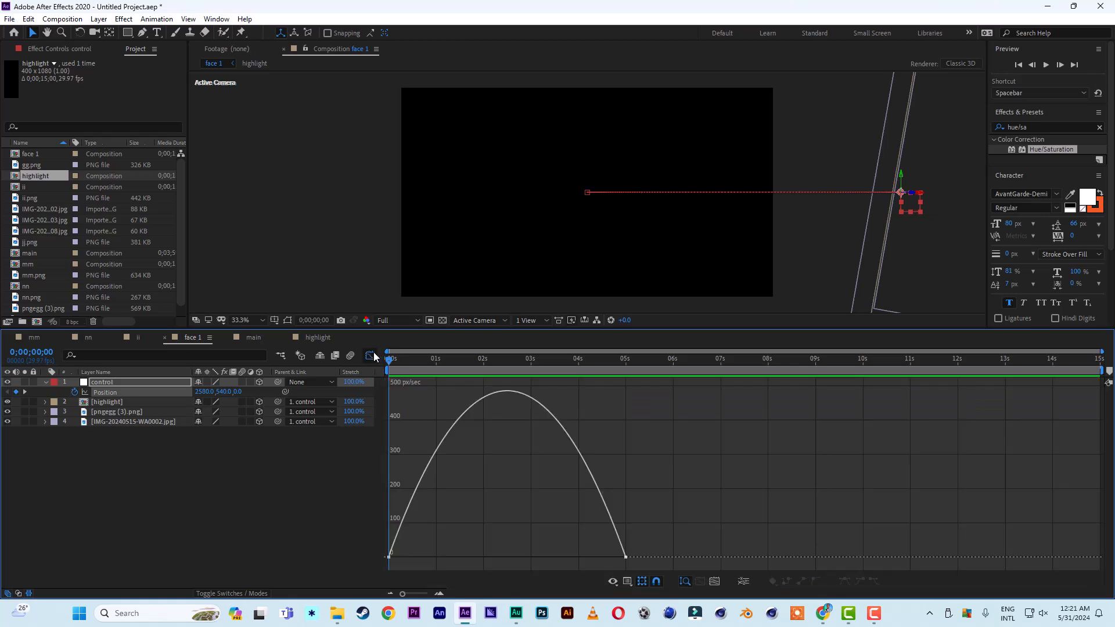
pyautogui.click(626, 557)
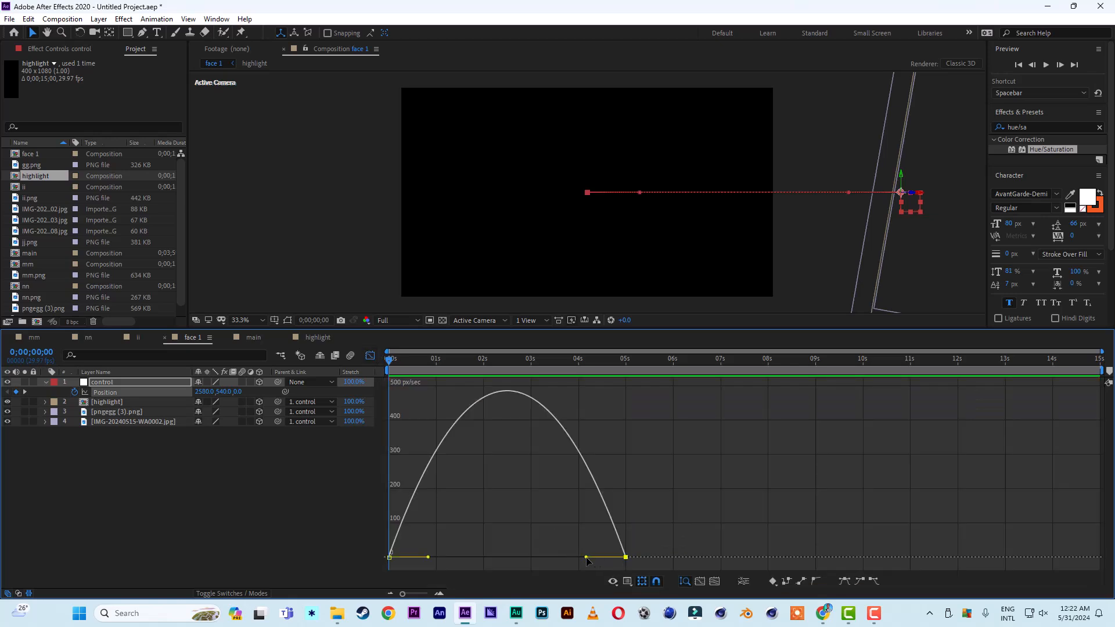
pyautogui.moveTo(586, 557); pyautogui.dragTo(436, 563)
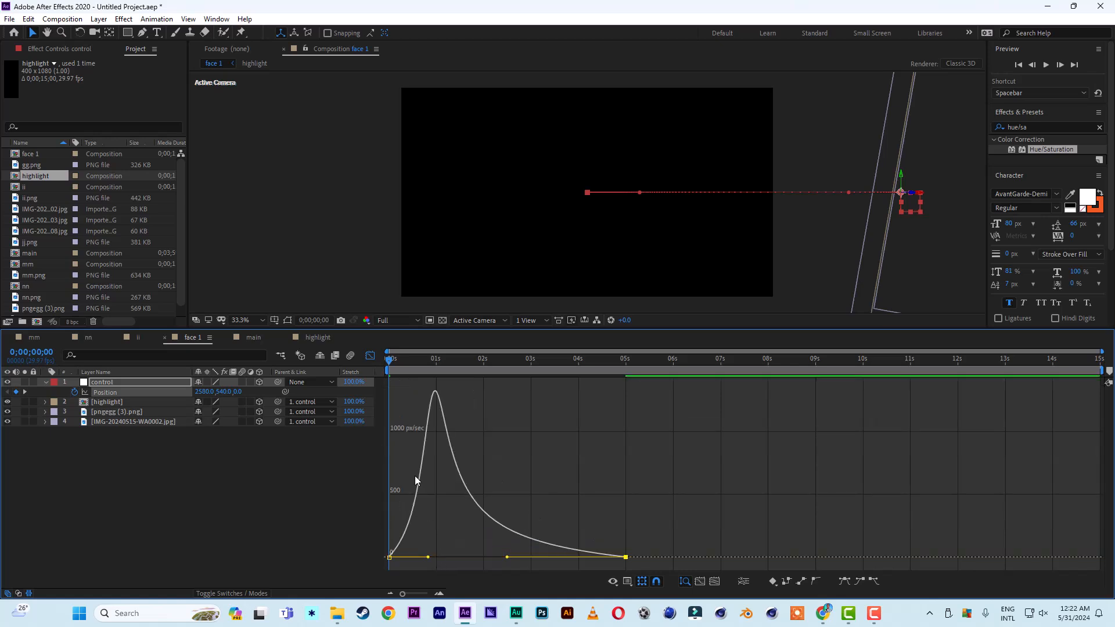
pyautogui.click(370, 356)
# - Preview the photo's slide-in animation in face 1 from the start
pyautogui.press('space')
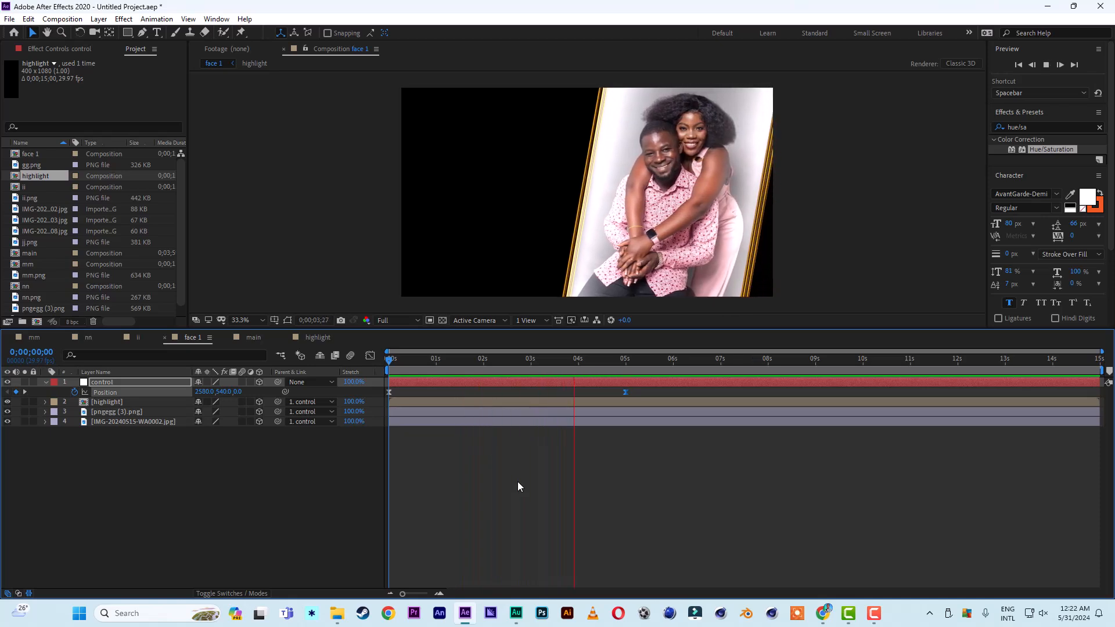
pyautogui.click(455, 358)
pyautogui.moveTo(398, 359); pyautogui.dragTo(385, 361)
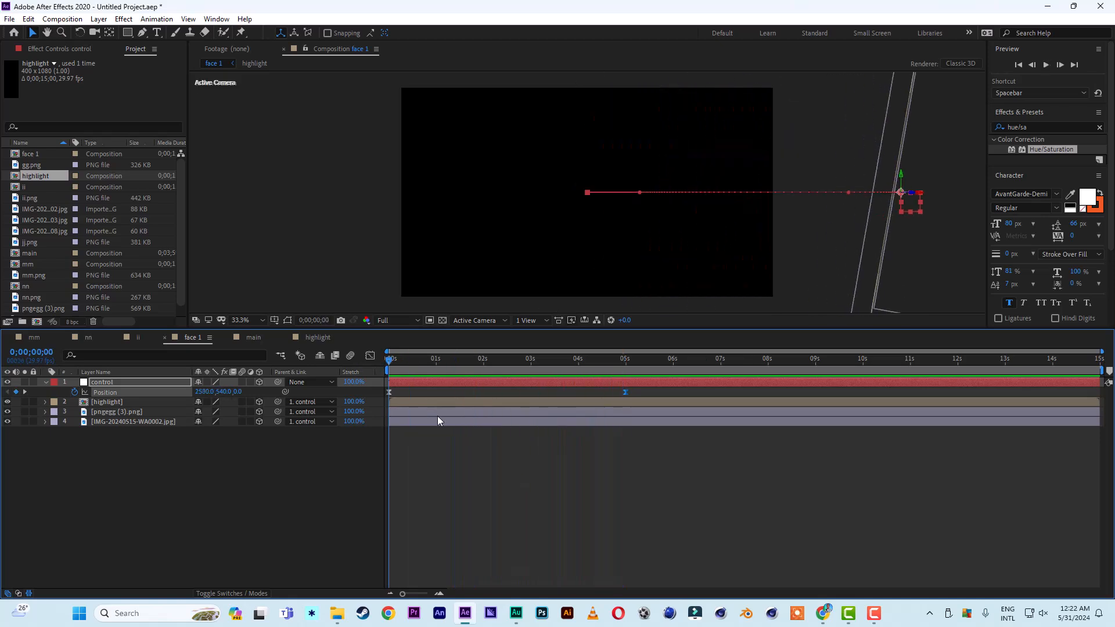
pyautogui.press('space')
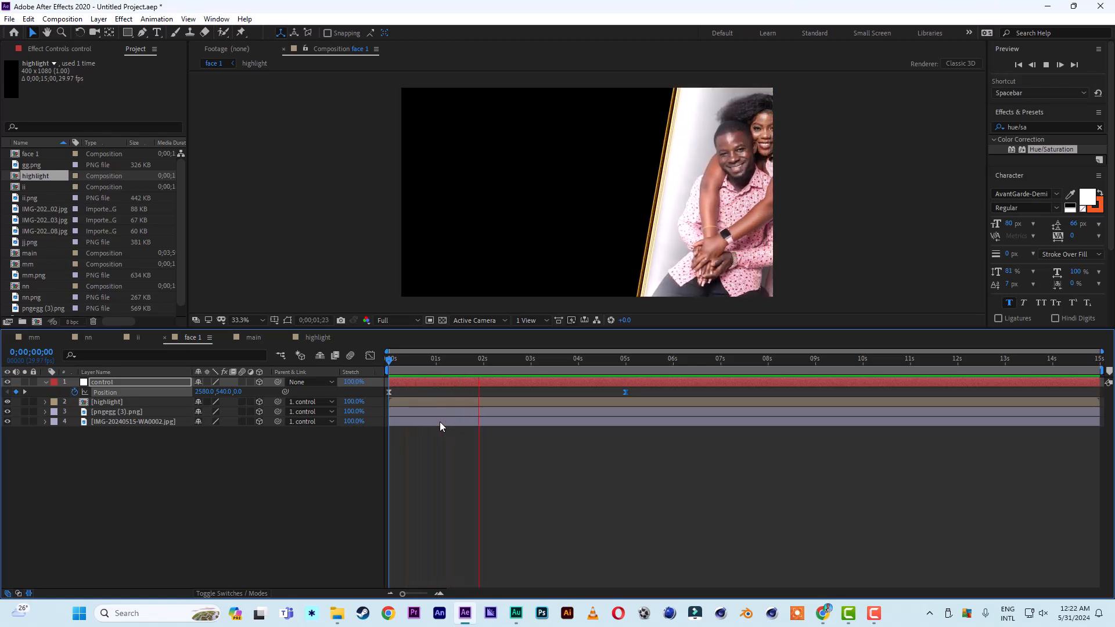
pyautogui.press('space')
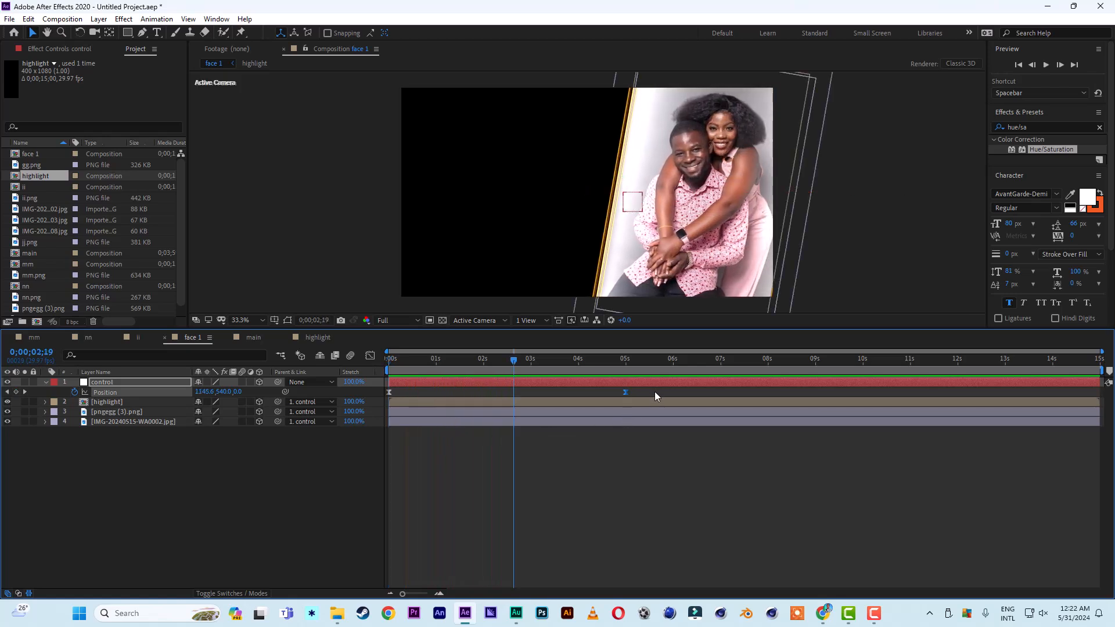
# - Move the control null's end Position keyframe to 4 s and preview the slide-in from 0 s
pyautogui.click(654, 392)
pyautogui.click(625, 392)
pyautogui.moveTo(625, 392); pyautogui.dragTo(582, 394)
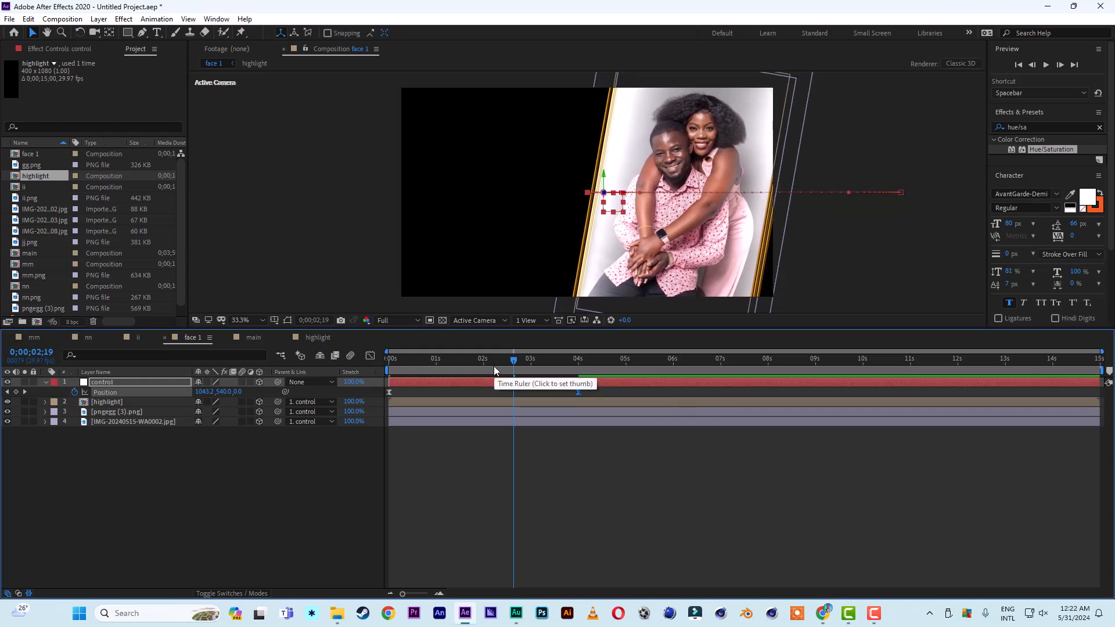
pyautogui.moveTo(494, 365); pyautogui.dragTo(353, 373)
pyautogui.press('space')
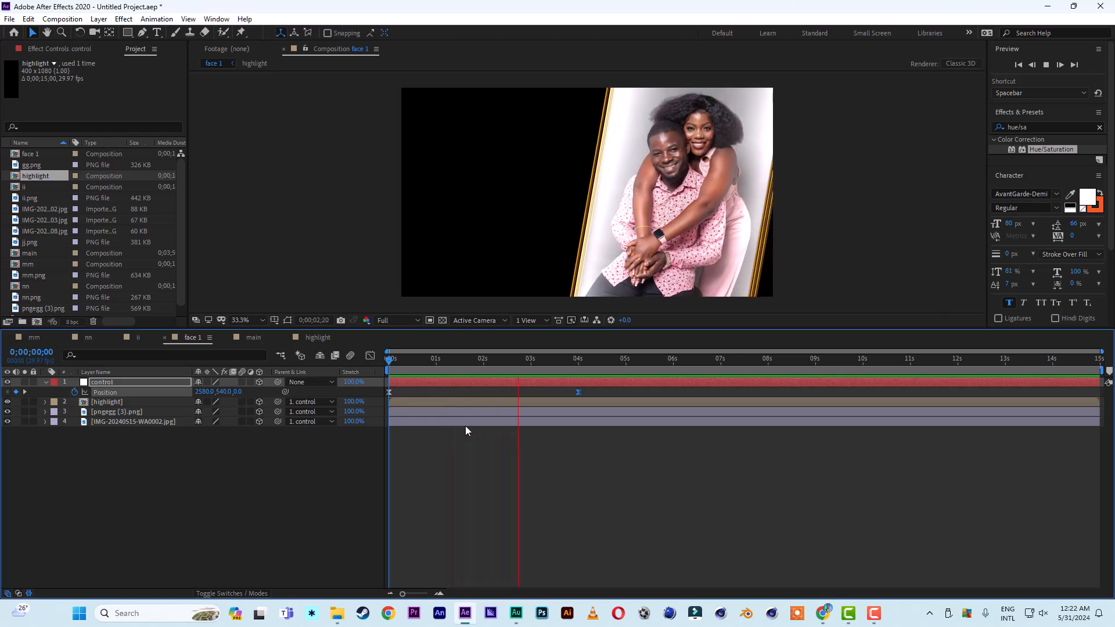
pyautogui.press('space')
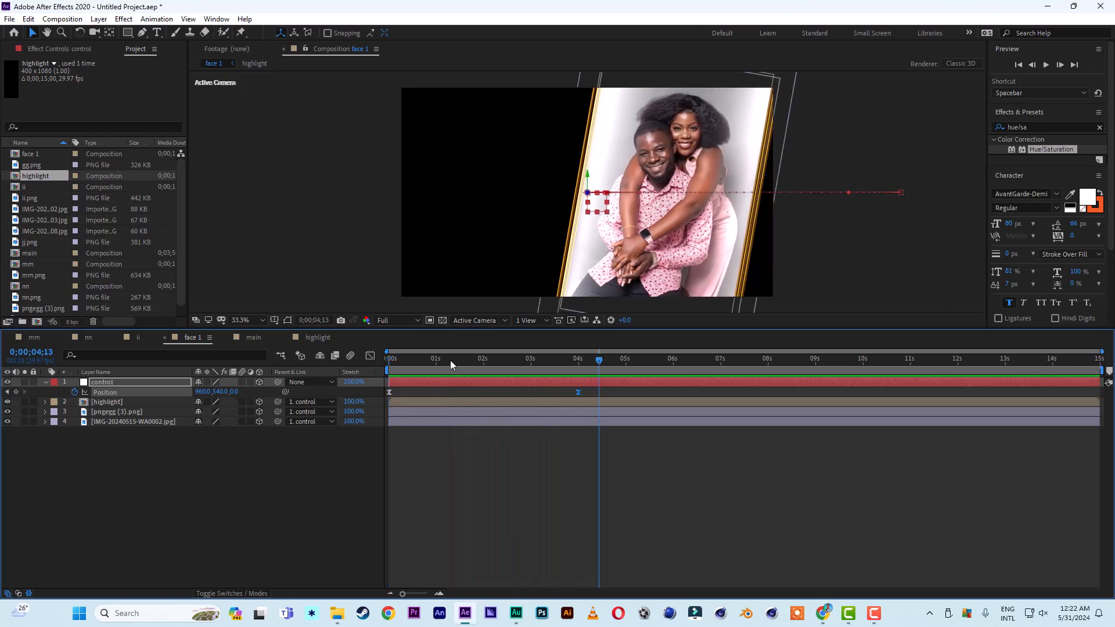
pyautogui.moveTo(450, 360); pyautogui.dragTo(371, 360)
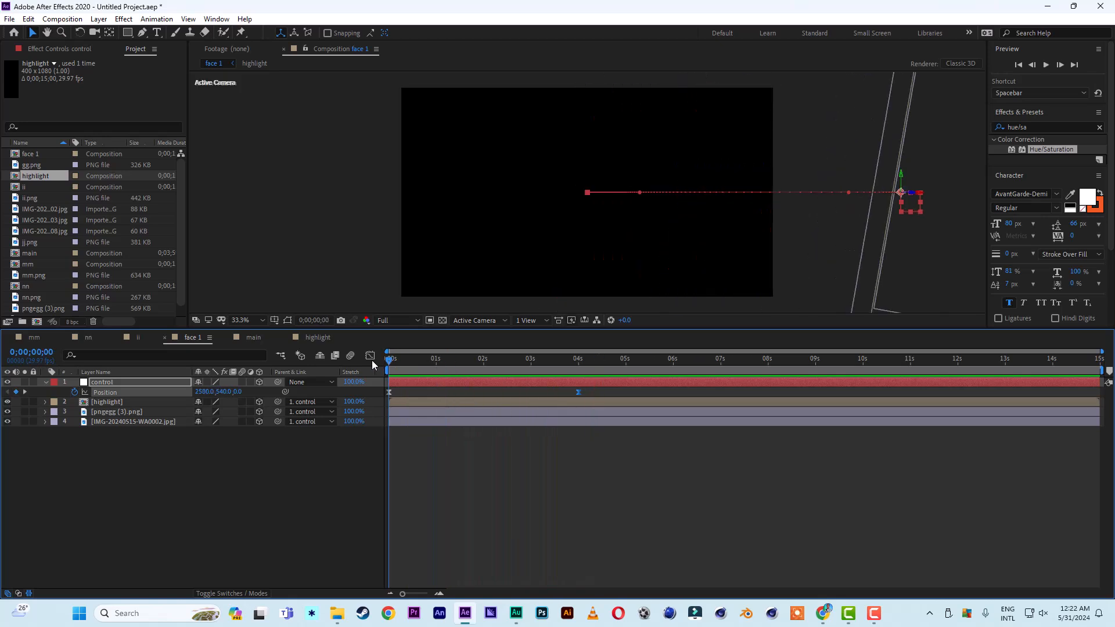
# - Bring the control null's Position at 0 s closer to the frame, to about X 2331, and preview the animation
pyautogui.click(389, 392)
pyautogui.moveTo(921, 197); pyautogui.dragTo(874, 196)
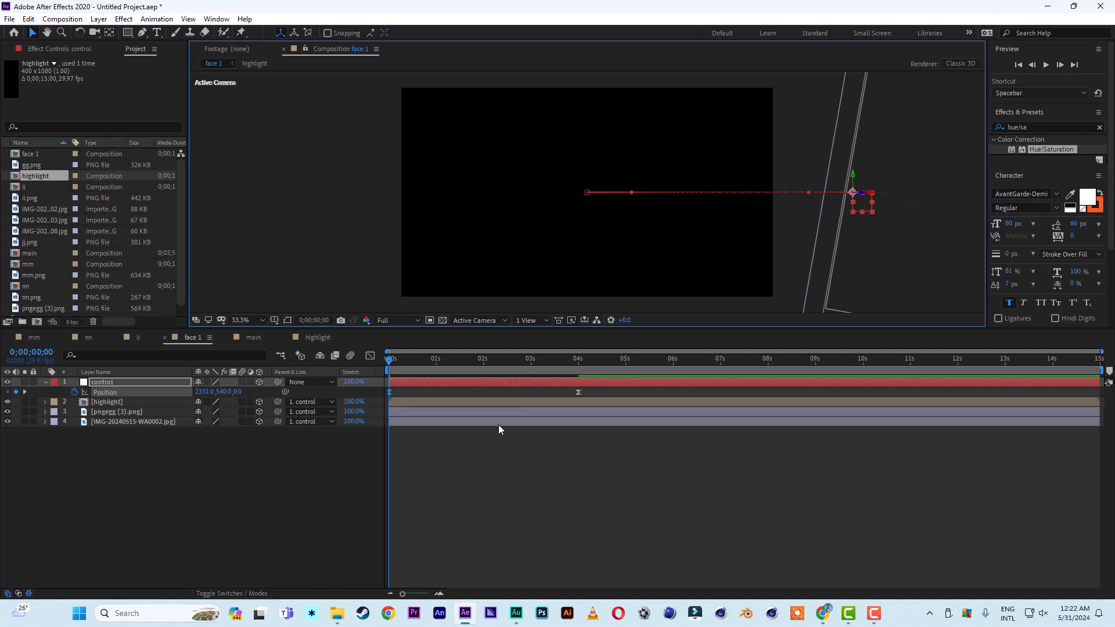
pyautogui.press('space')
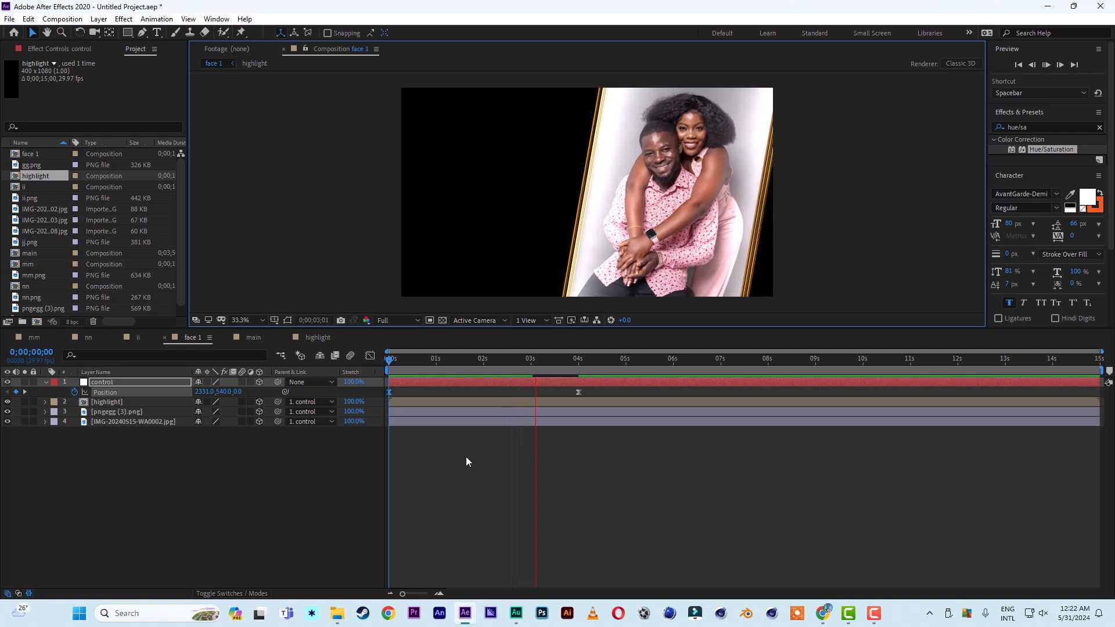
pyautogui.moveTo(439, 361); pyautogui.dragTo(368, 361)
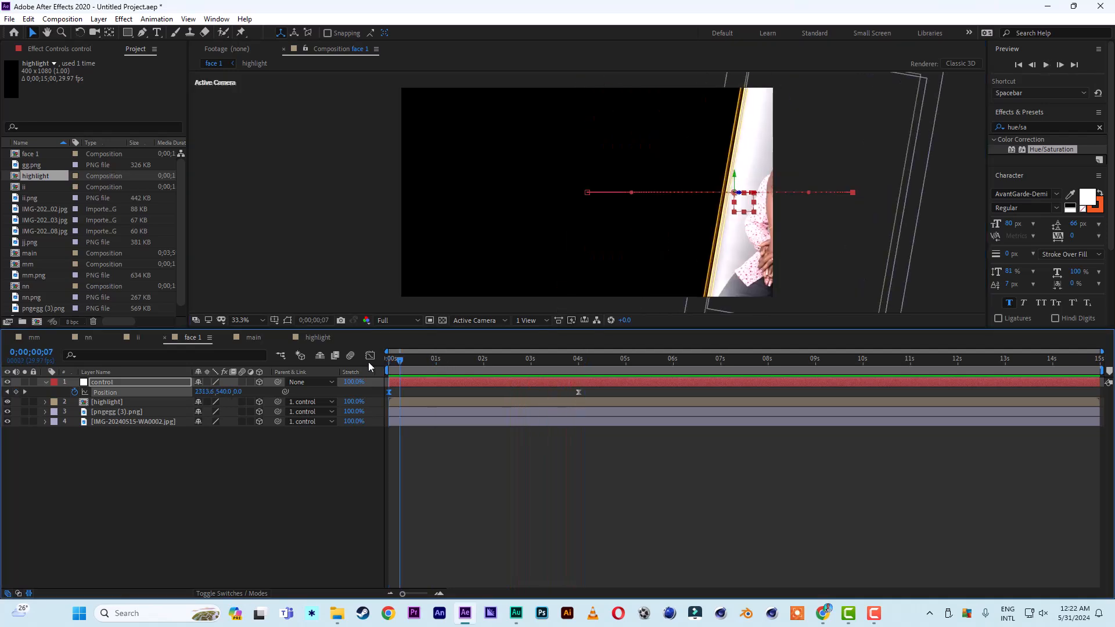
pyautogui.press('space')
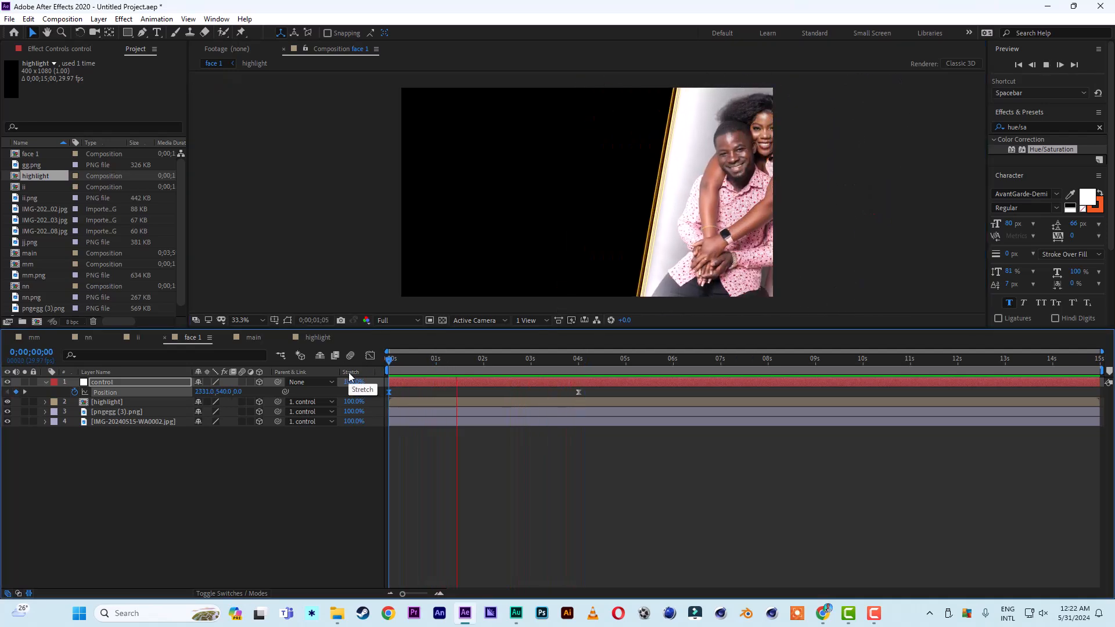
pyautogui.press('space')
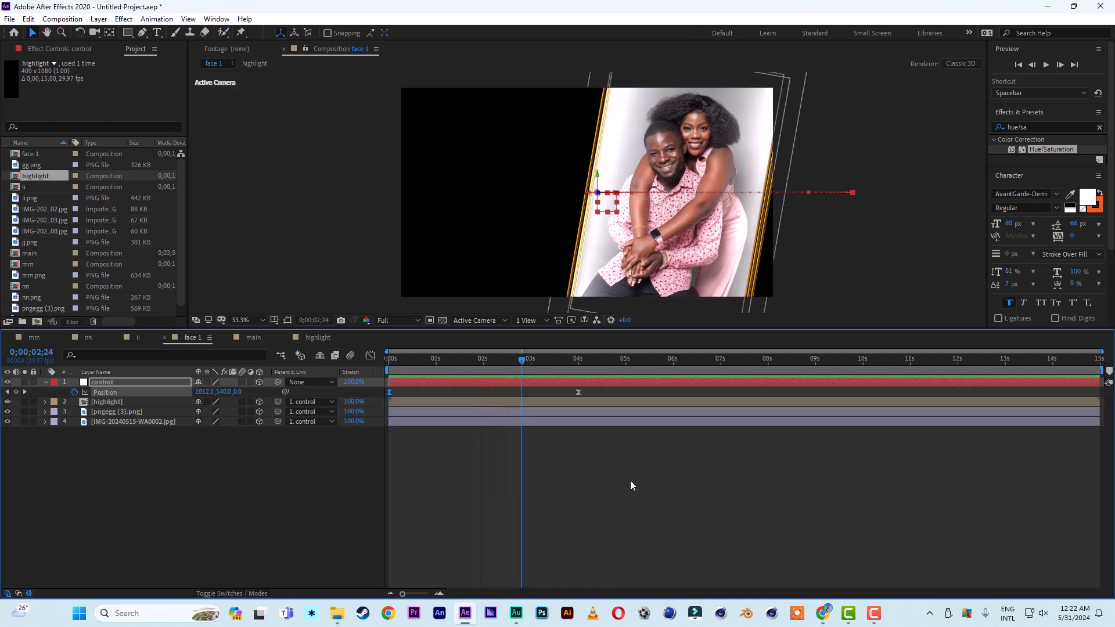
# - Add the nn and mm flower compositions at the top of the face 1 layer stack
pyautogui.click(630, 362)
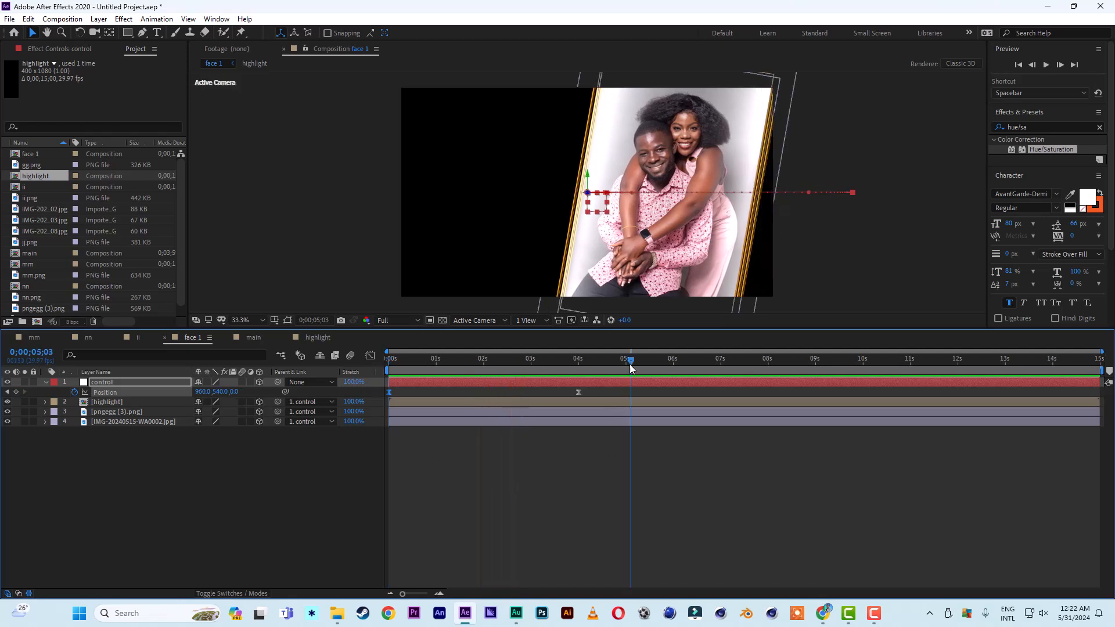
pyautogui.click(579, 490)
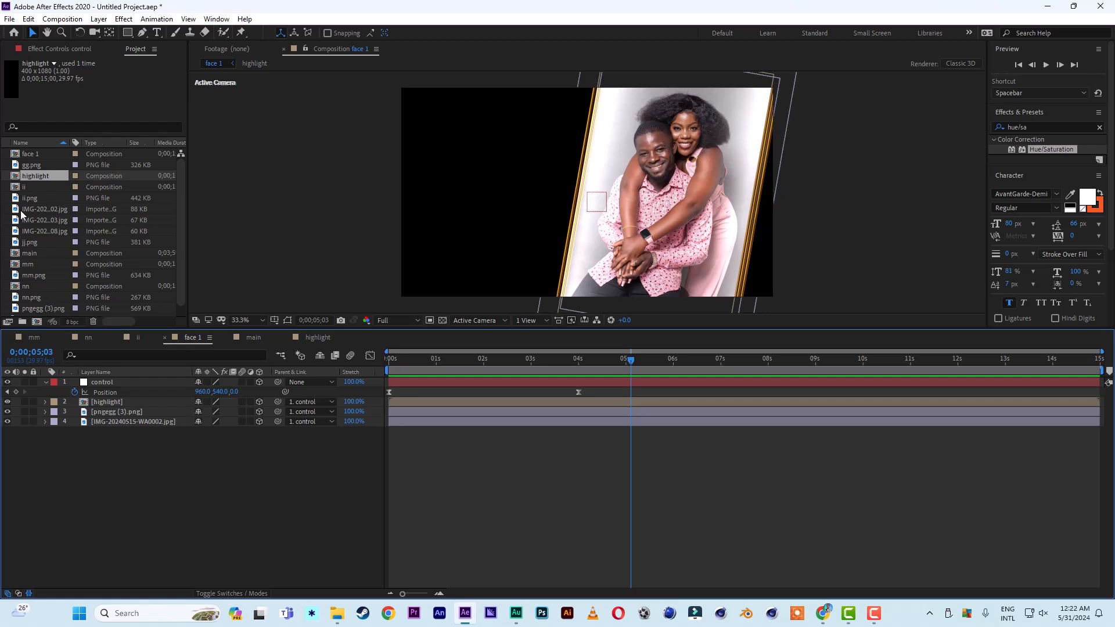
pyautogui.click(25, 188)
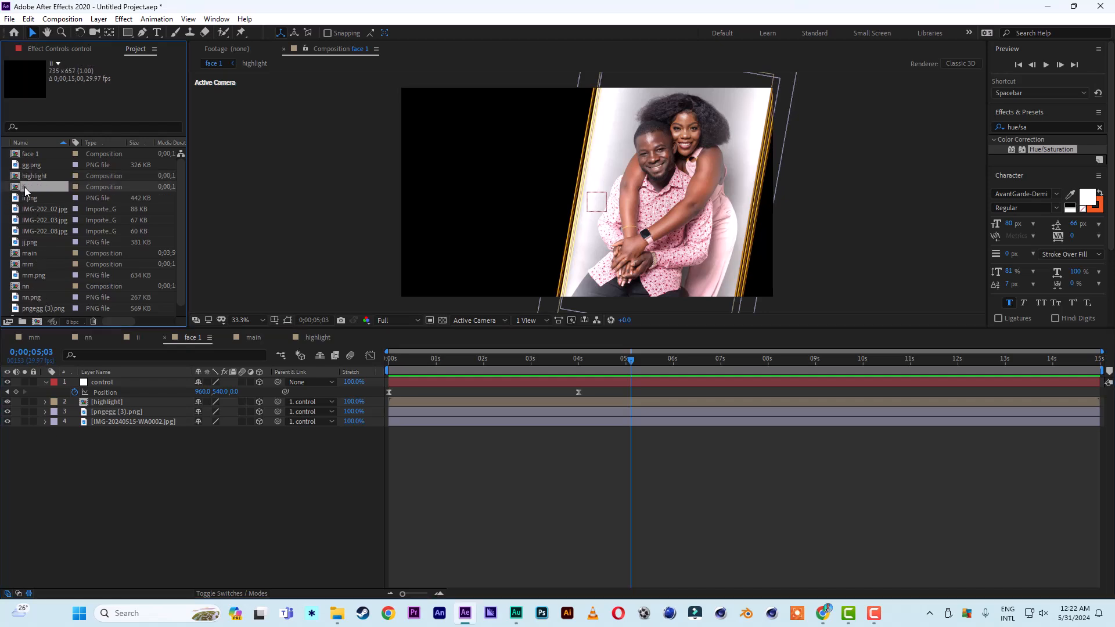
pyautogui.scroll(-1, 181, 237)
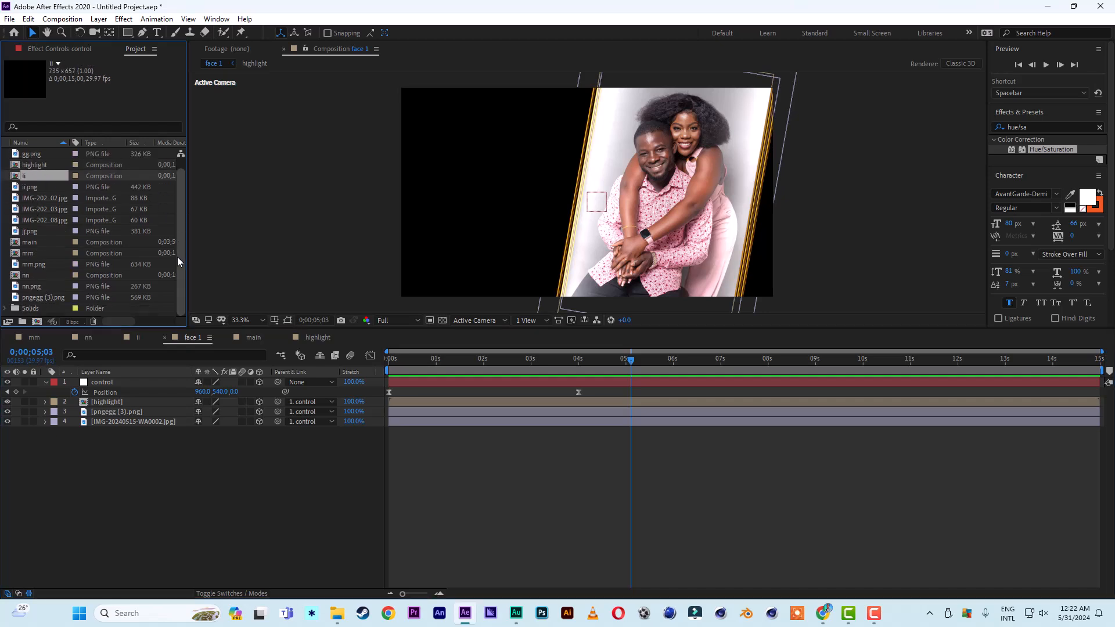
pyautogui.click(25, 275)
pyautogui.moveTo(32, 283); pyautogui.dragTo(80, 385)
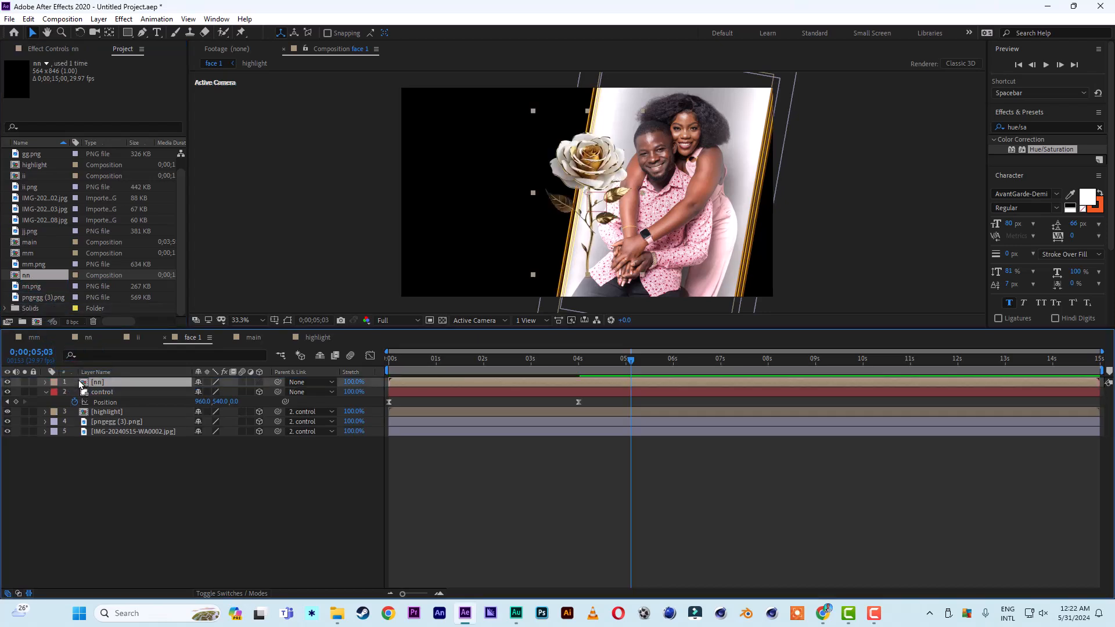
pyautogui.click(29, 254)
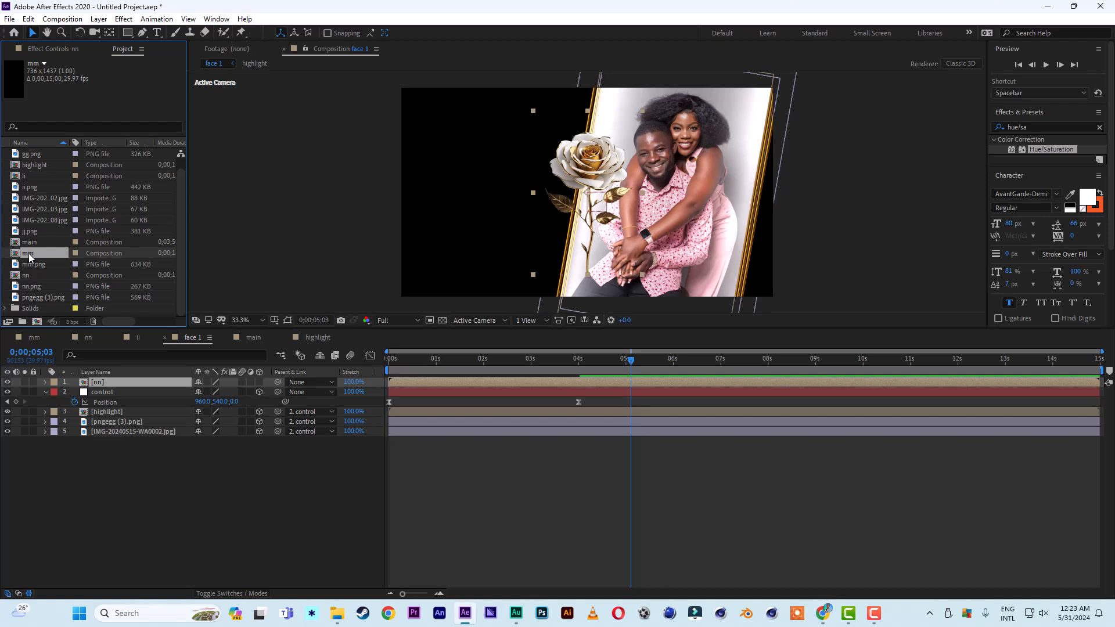
pyautogui.moveTo(29, 253); pyautogui.dragTo(79, 385)
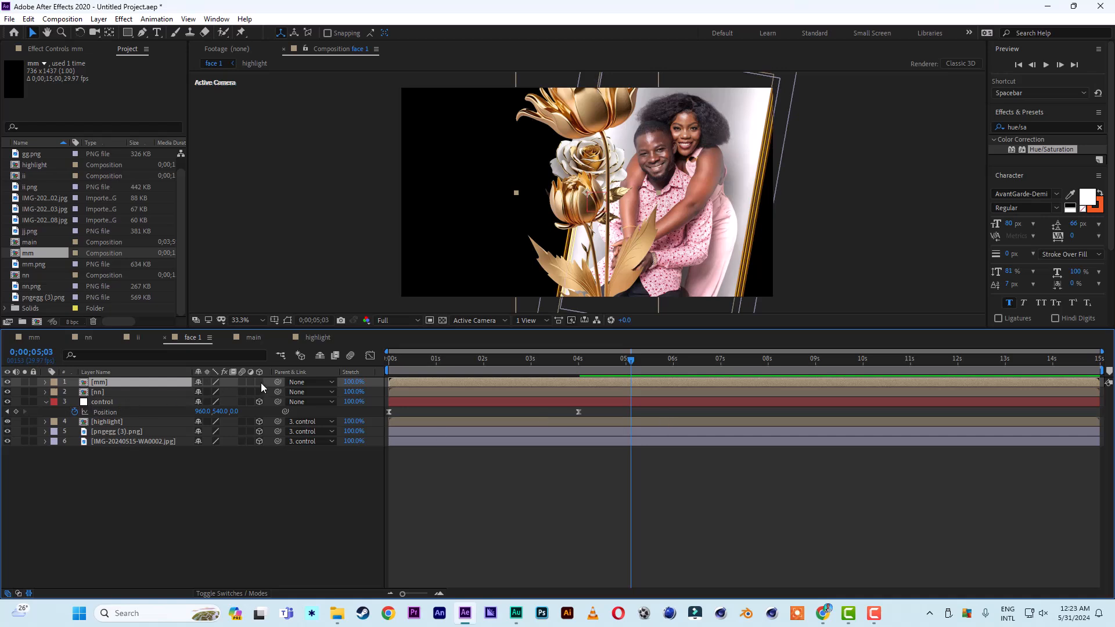
# - Make the mm and nn layers 3D and parent them to the control null, stacked directly below it
pyautogui.moveTo(259, 382); pyautogui.dragTo(259, 392)
pyautogui.keyDown('ctrl'); pyautogui.click(117, 392); pyautogui.keyUp('ctrl')
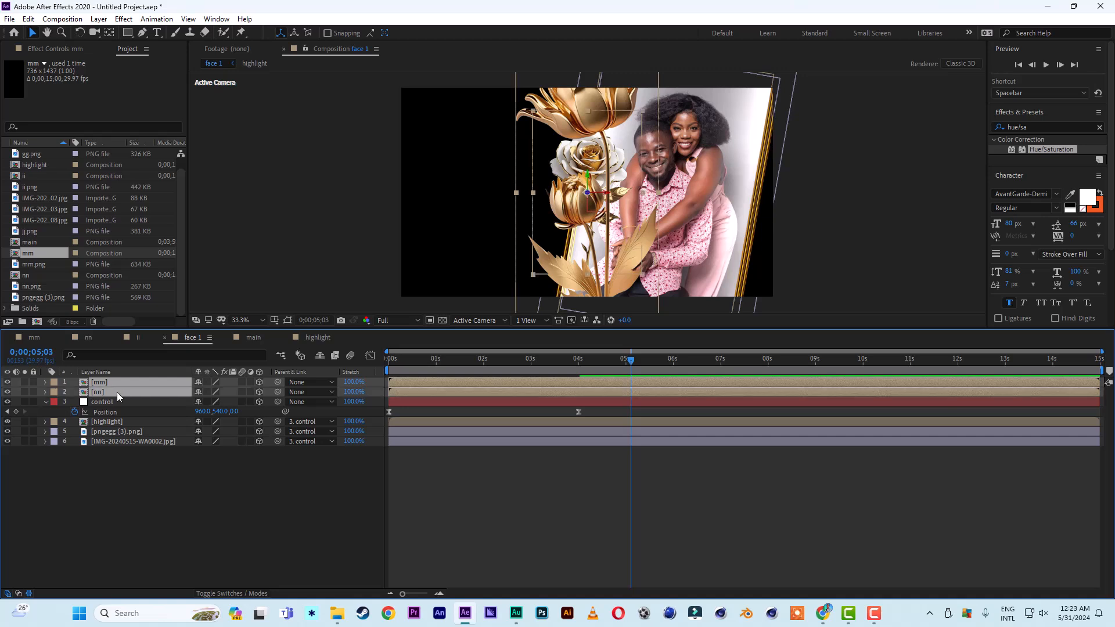
pyautogui.moveTo(237, 397); pyautogui.dragTo(103, 413)
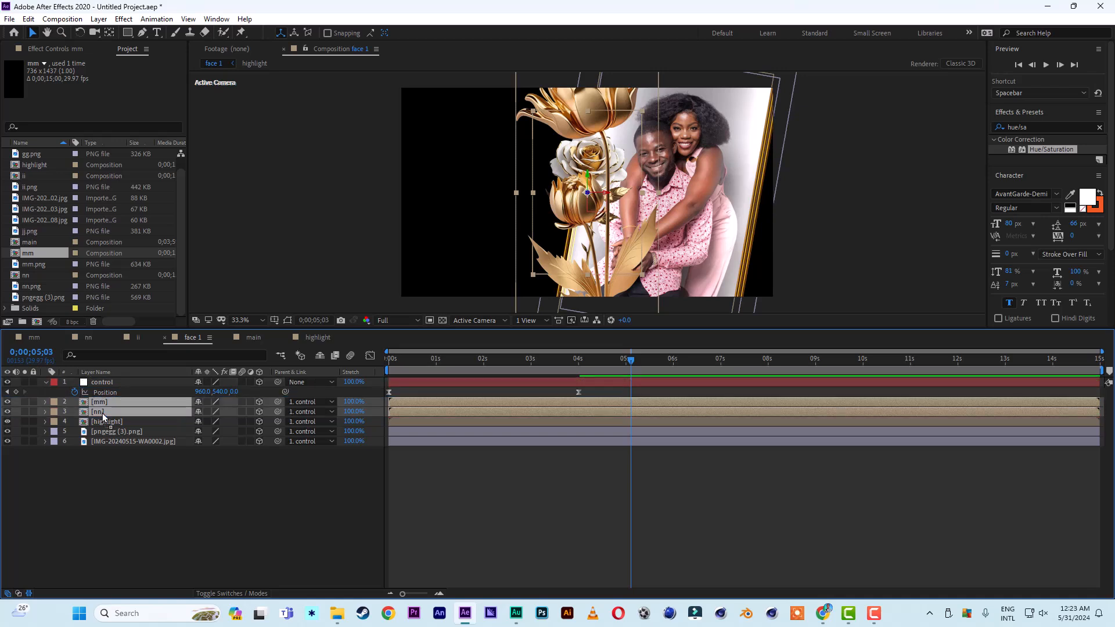
pyautogui.click(168, 535)
# - Hide the nn layer, keep only the mm flower visible, and scale mm to 52%
pyautogui.moveTo(7, 401); pyautogui.dragTo(7, 411)
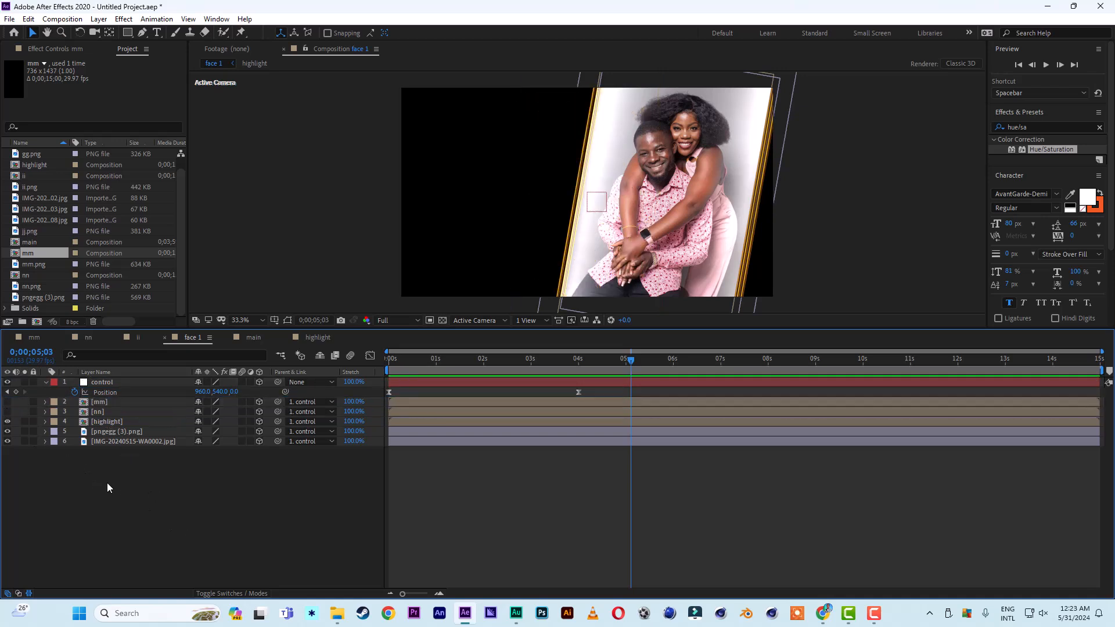
pyautogui.click(27, 405)
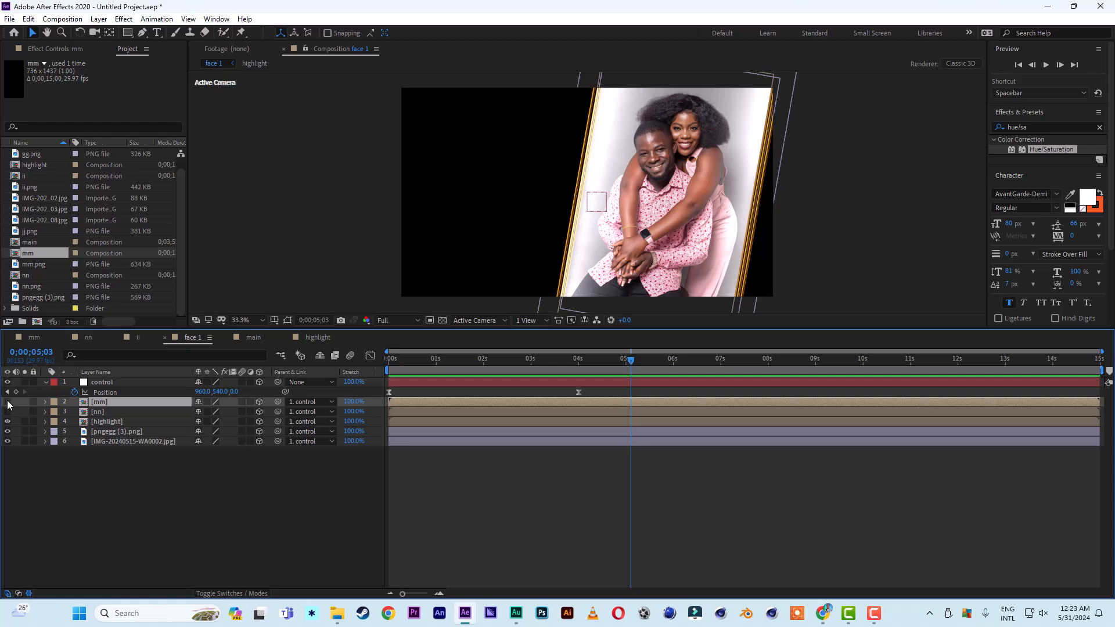
pyautogui.click(8, 402)
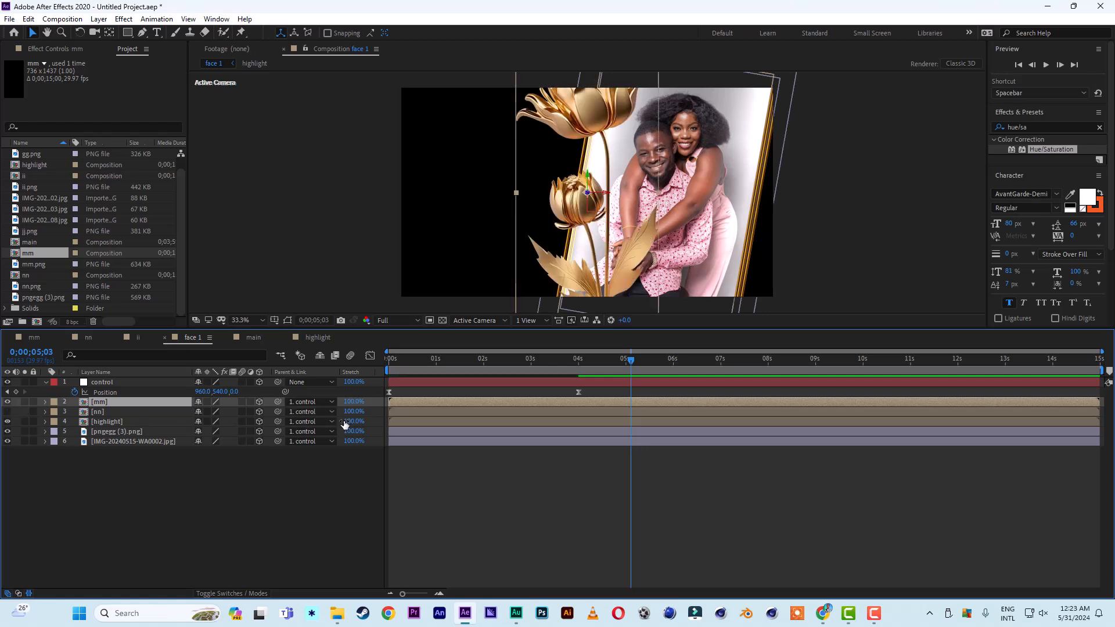
pyautogui.press('s')
pyautogui.moveTo(249, 412); pyautogui.dragTo(221, 411)
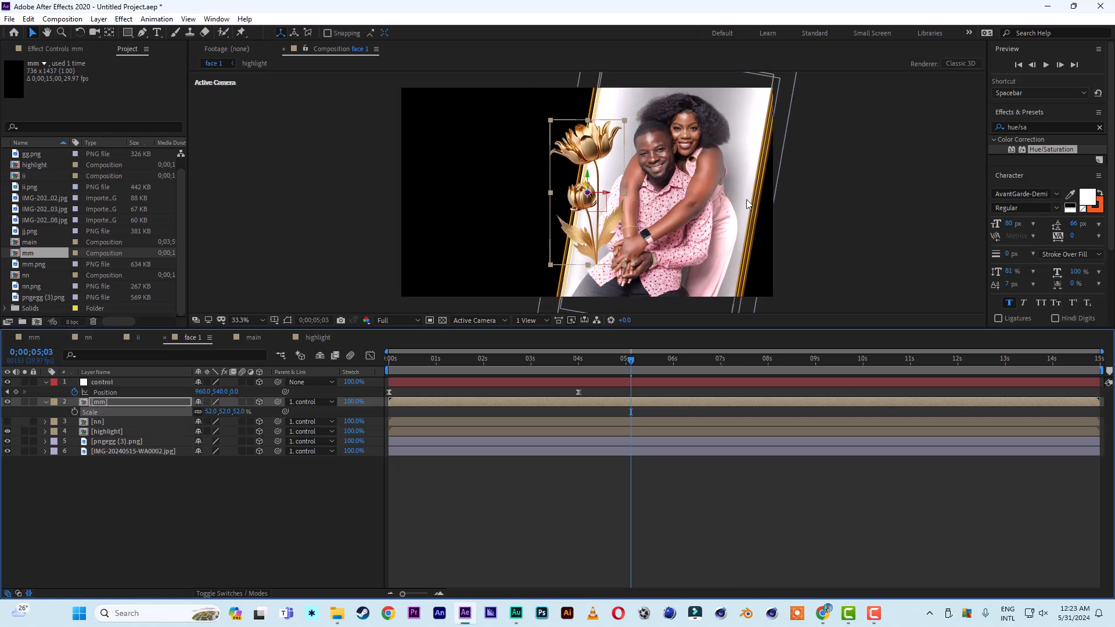
# - Set the mm flower's Z Rotation to 10° to match the frame's slant
pyautogui.press('r')
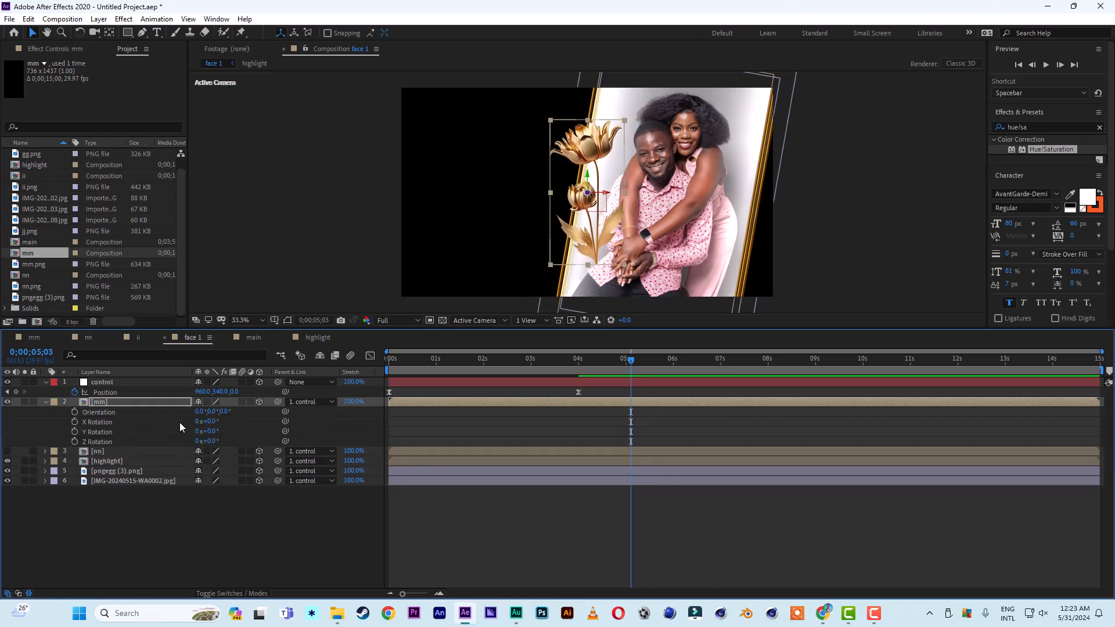
pyautogui.click(212, 441)
pyautogui.write('10')
pyautogui.press('Return')
pyautogui.click(213, 441)
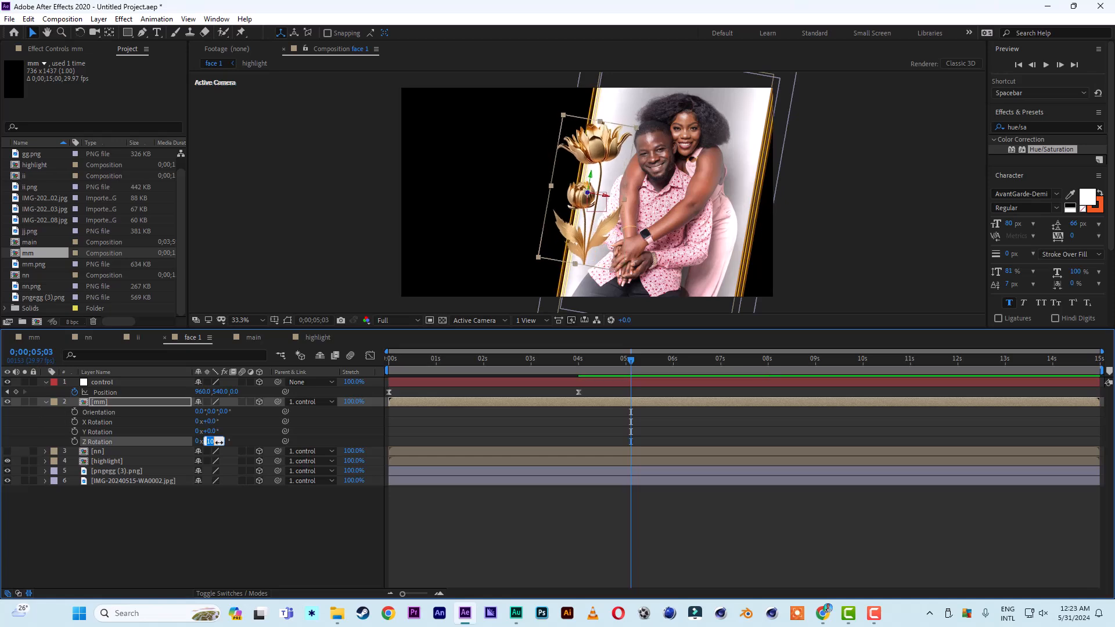
pyautogui.click(307, 440)
# - Move the mm flower to the lower-left corner of the photo frame and scale it to 42%
pyautogui.click(117, 402)
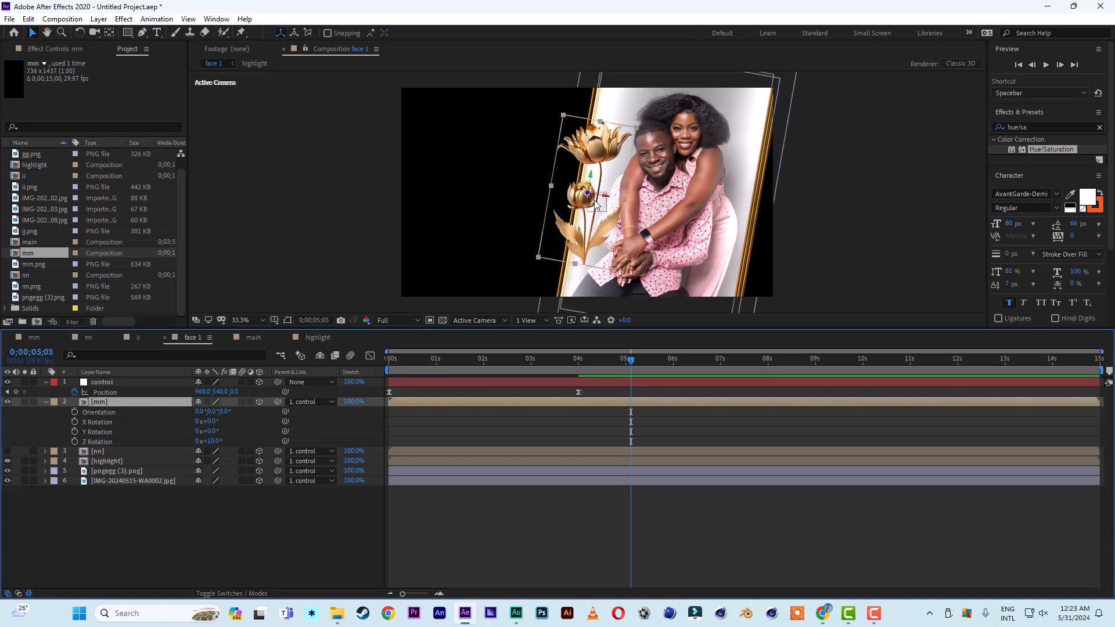
pyautogui.moveTo(590, 183); pyautogui.dragTo(579, 234)
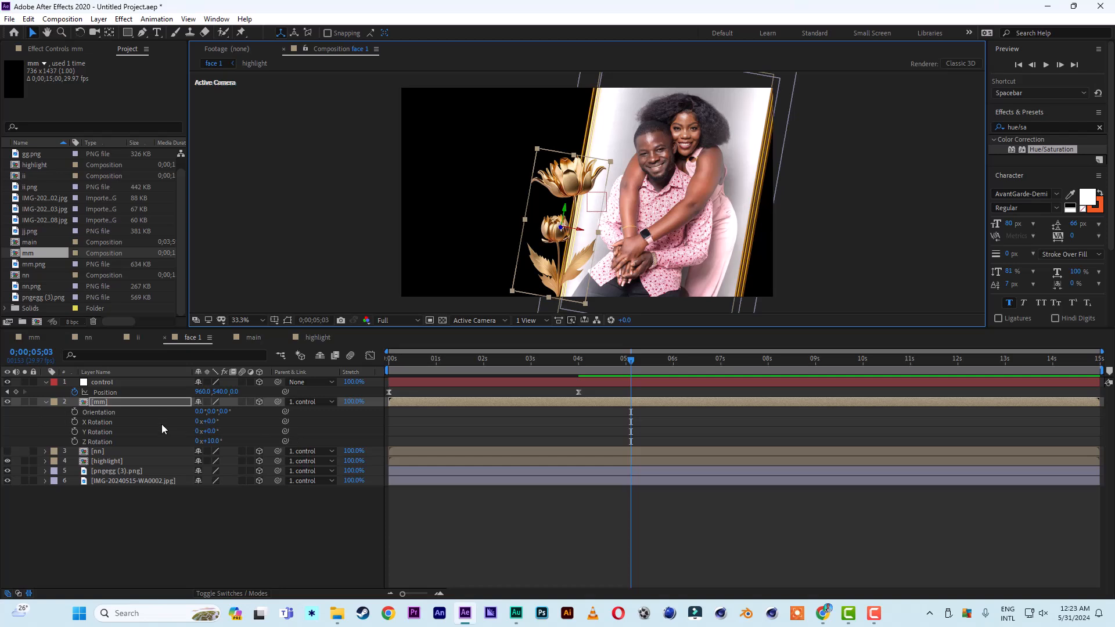
pyautogui.press('s')
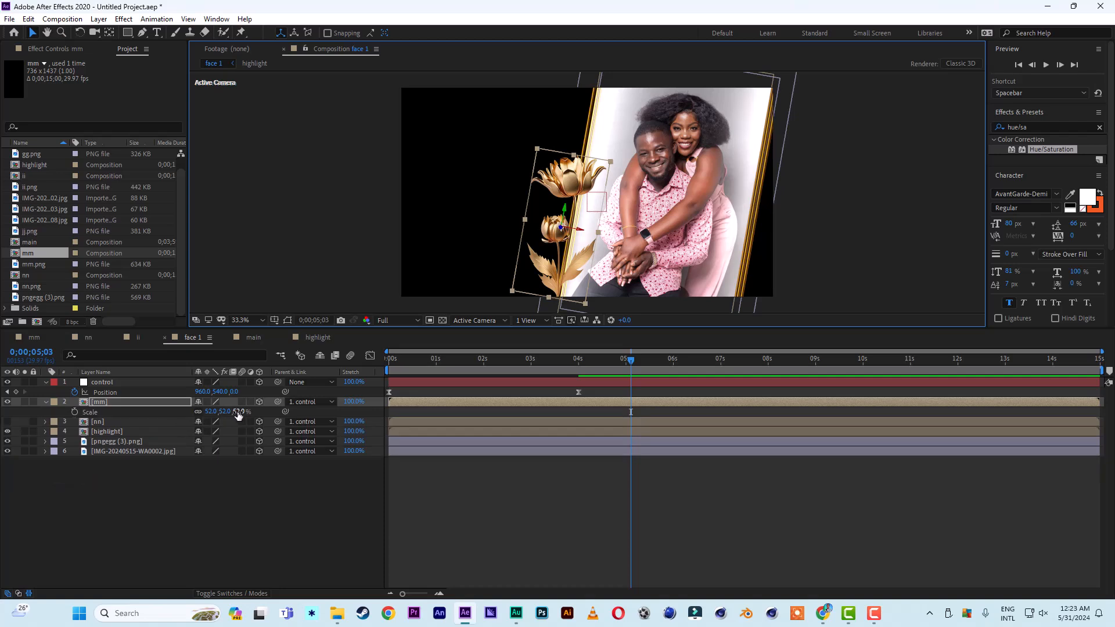
pyautogui.moveTo(240, 413); pyautogui.dragTo(234, 414)
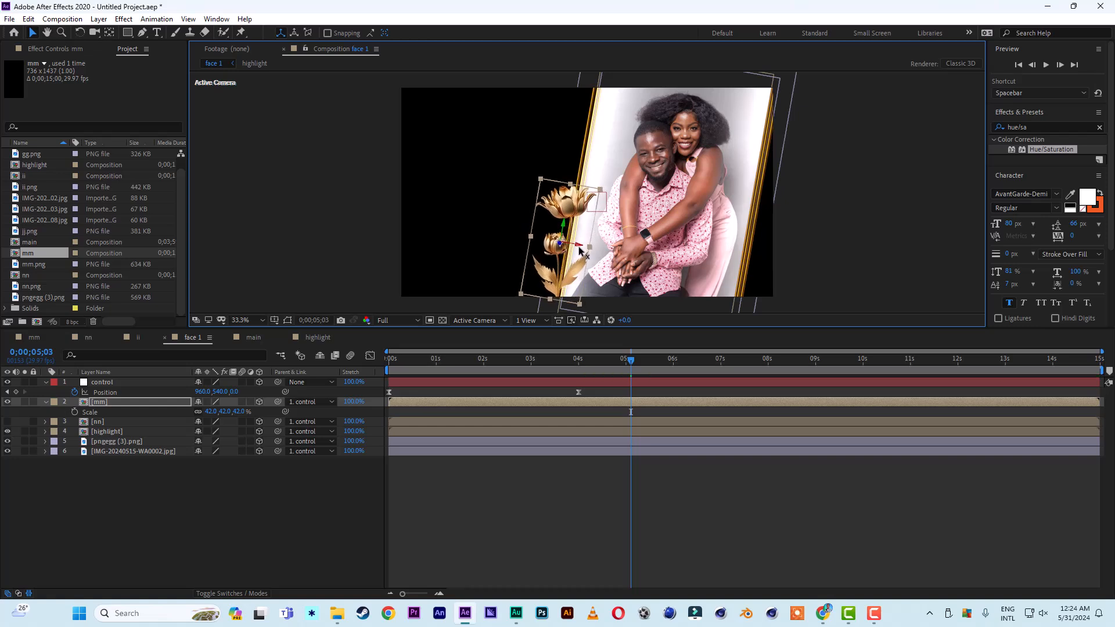
# - Preview face 1 from 0 s to check the mm flower moving in with the photo
pyautogui.moveTo(437, 361); pyautogui.dragTo(272, 367)
pyautogui.press('space')
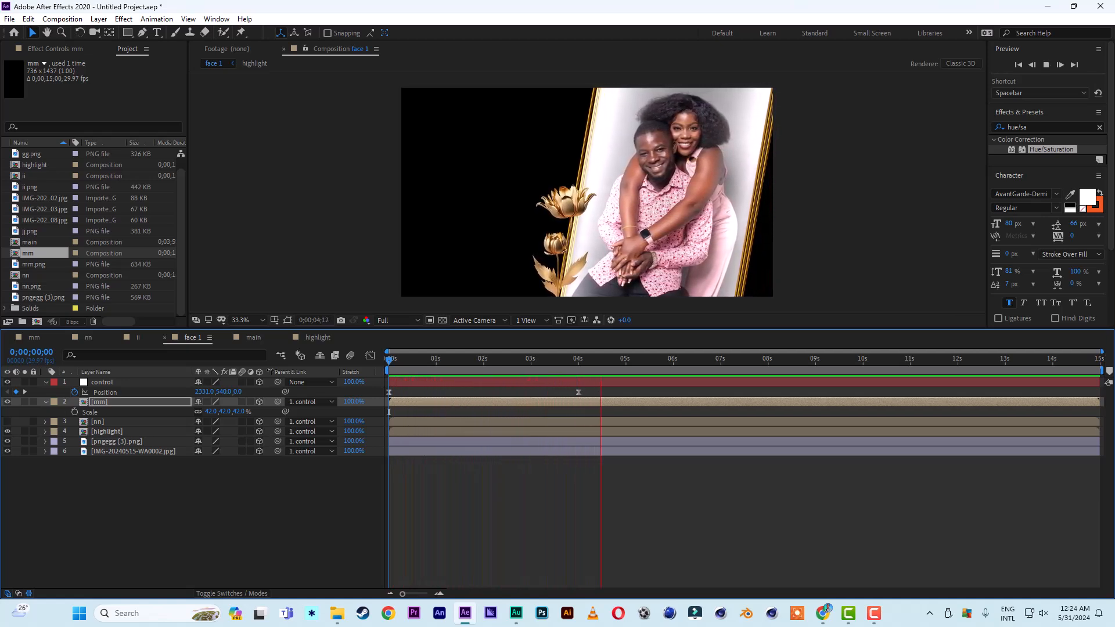
pyautogui.press('space')
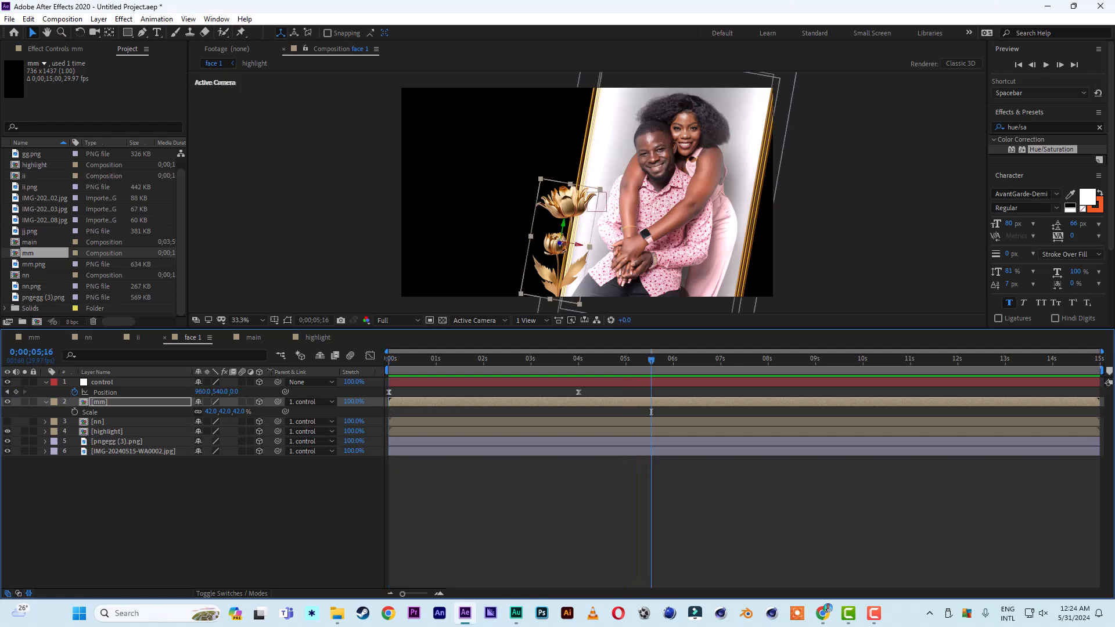
# - Show the nn rose layer and move the rose to the right edge of the photo frame
pyautogui.click(96, 422)
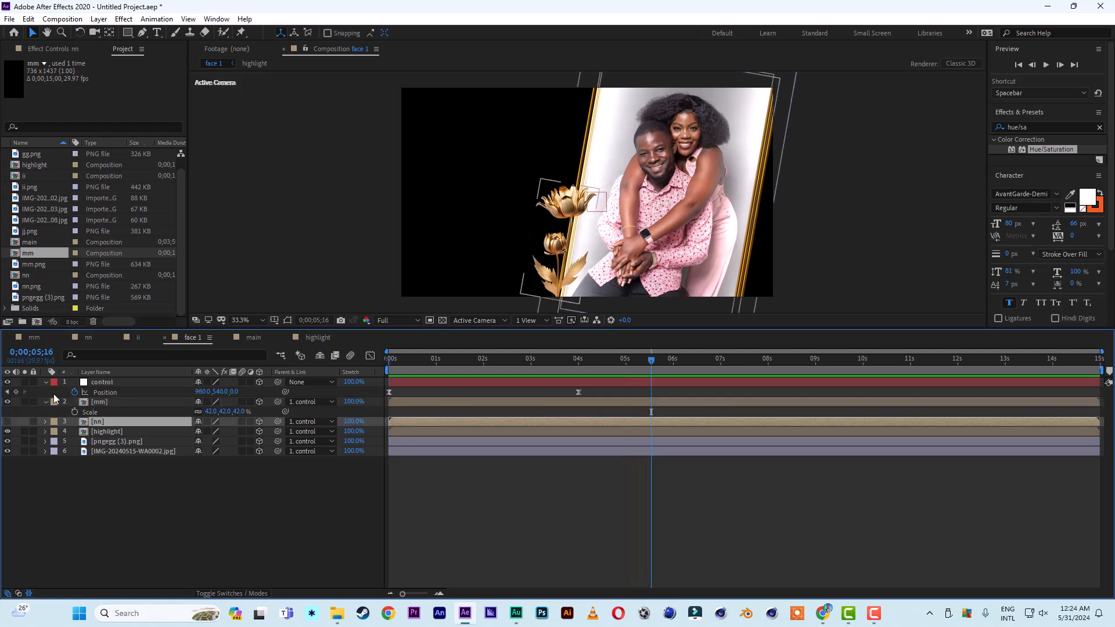
pyautogui.click(8, 422)
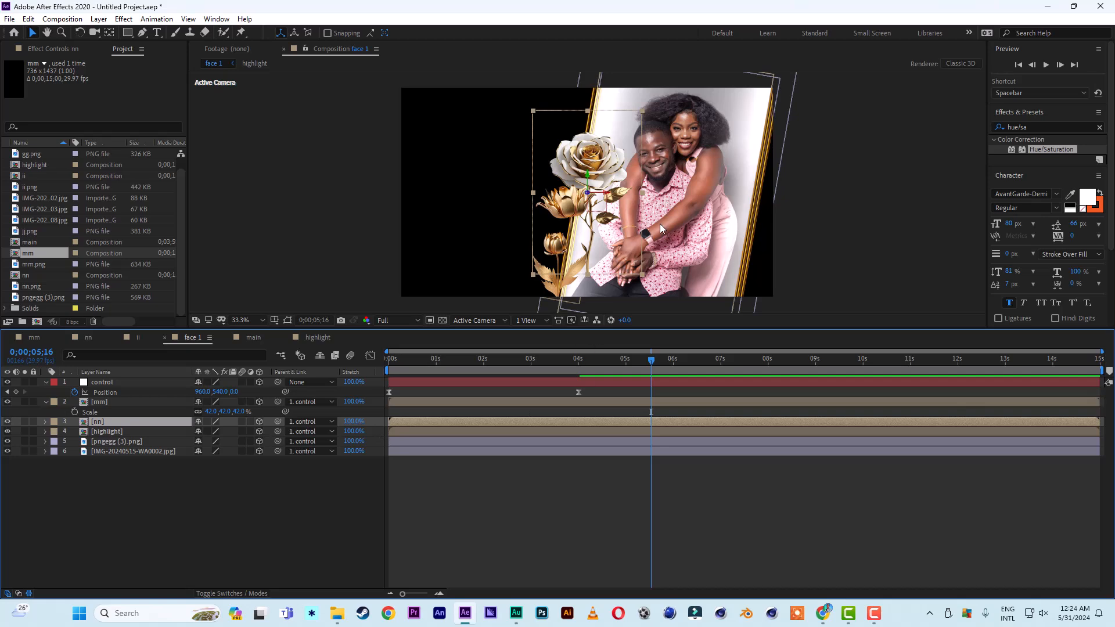
pyautogui.moveTo(605, 194); pyautogui.dragTo(747, 217)
# - Set the nn rose's Z Rotation to 10°
pyautogui.press('r')
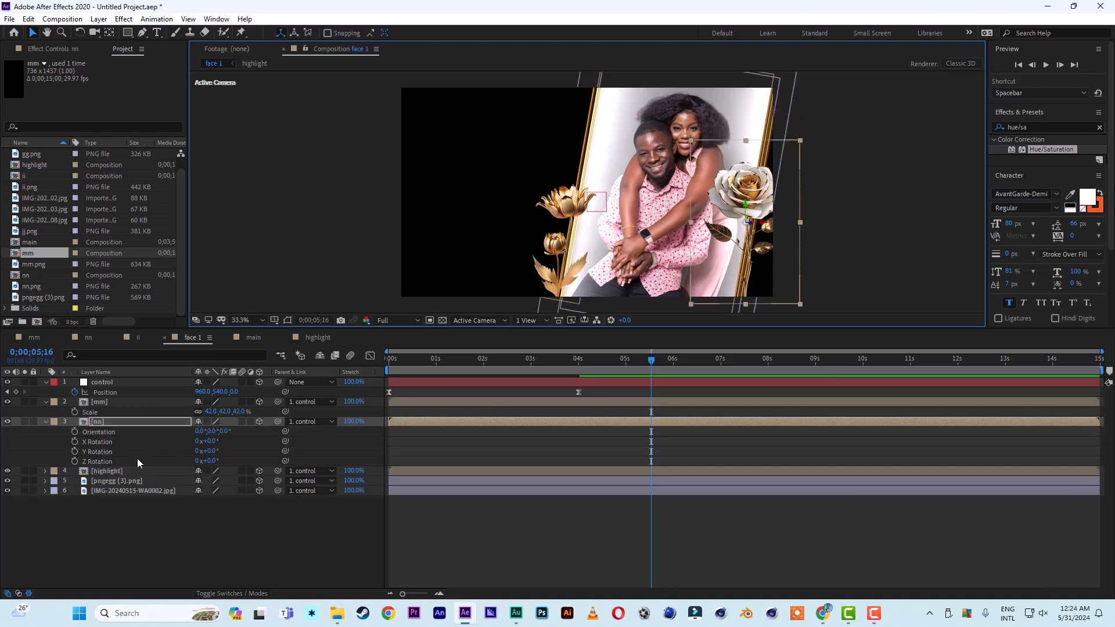
pyautogui.click(210, 460)
pyautogui.write('0')
pyautogui.click(223, 541)
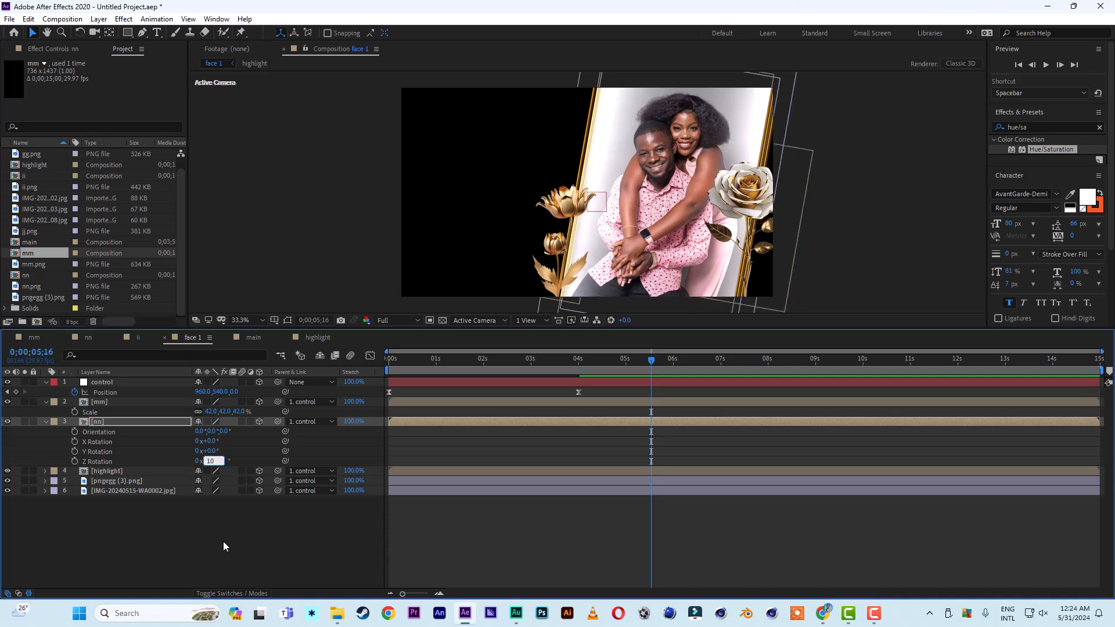
# - Scale the nn rose to 114% and lower it to the bottom-right corner of the photo frame
pyautogui.click(124, 423)
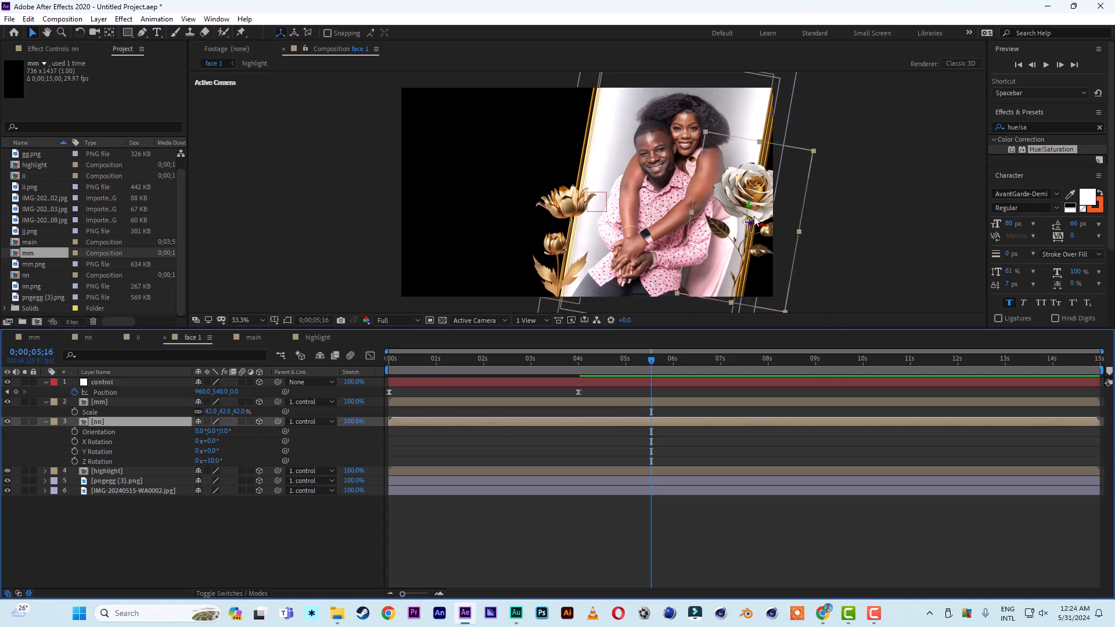
pyautogui.moveTo(749, 208); pyautogui.dragTo(747, 249)
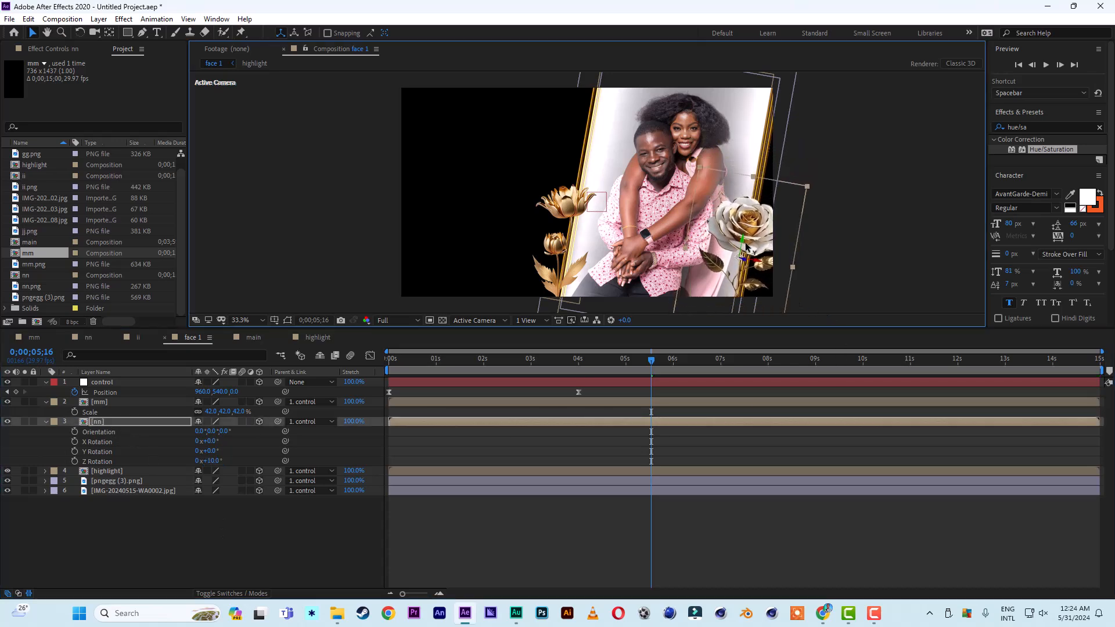
pyautogui.press('s')
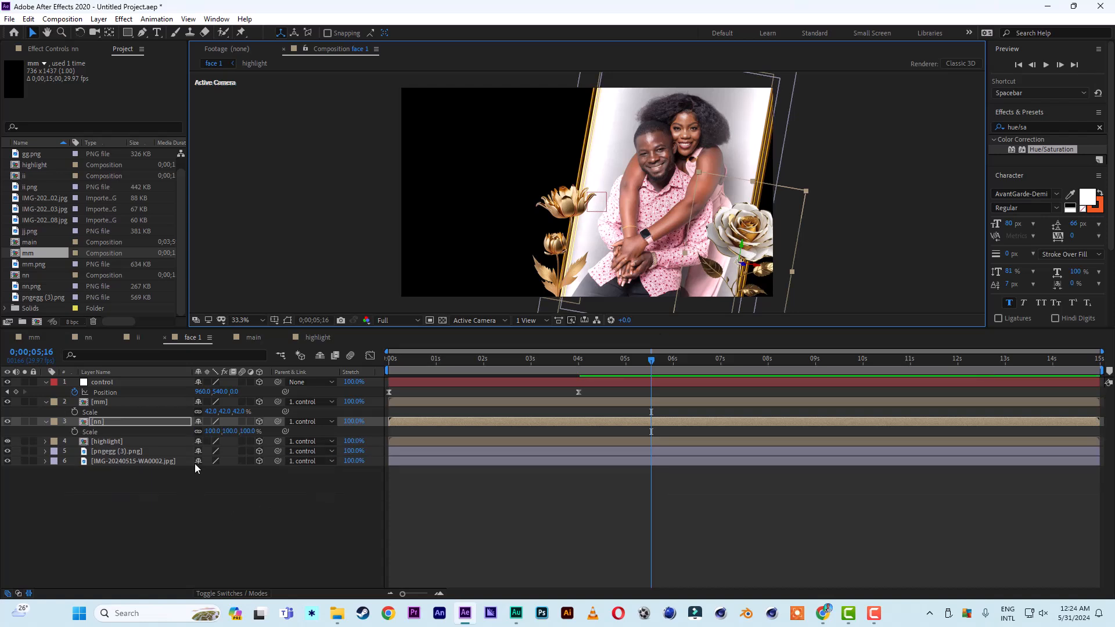
pyautogui.moveTo(250, 432); pyautogui.dragTo(259, 432)
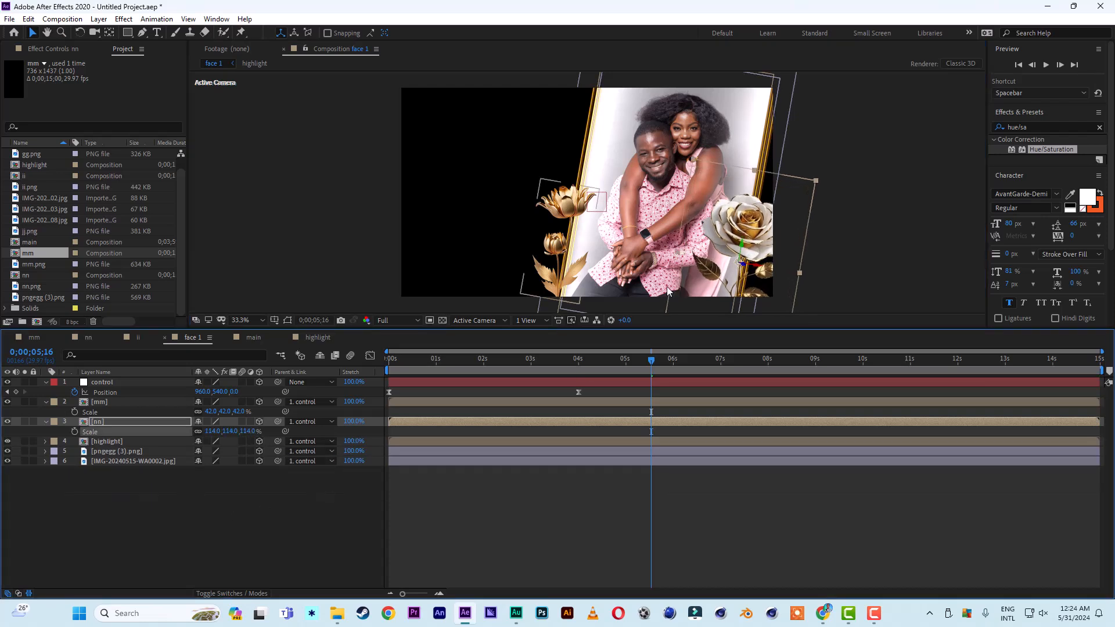
pyautogui.moveTo(752, 249); pyautogui.dragTo(759, 297)
# - Start the nn layer at about 0.2 s, duplicate it, and start the lower copy at about 0.7 s
pyautogui.moveTo(410, 422); pyautogui.dragTo(419, 424)
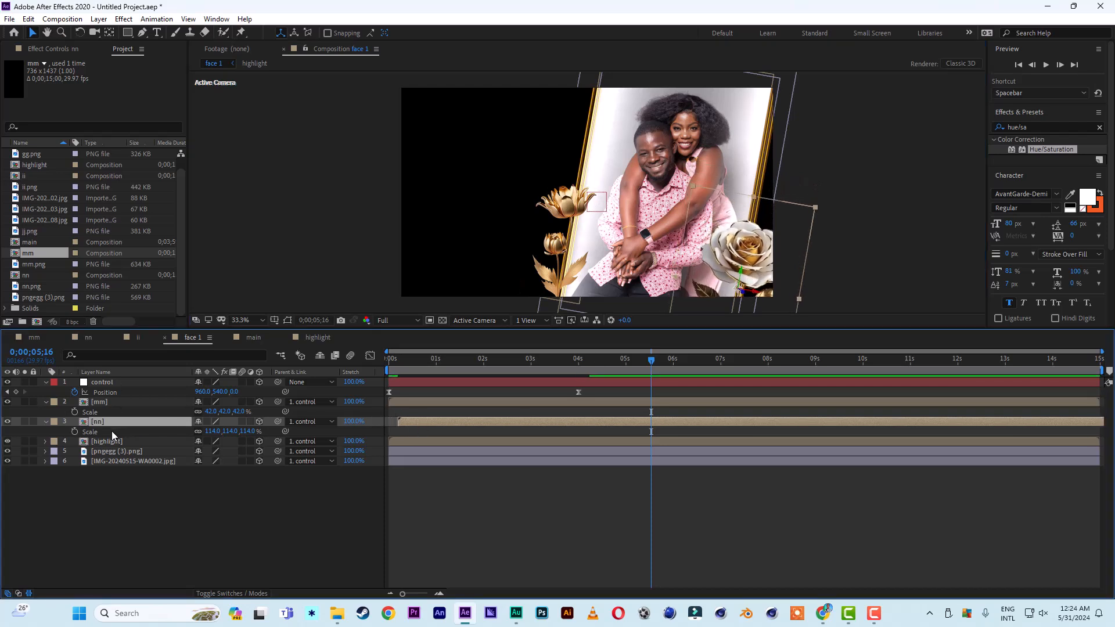
pyautogui.hotkey('ctrl', 'd')
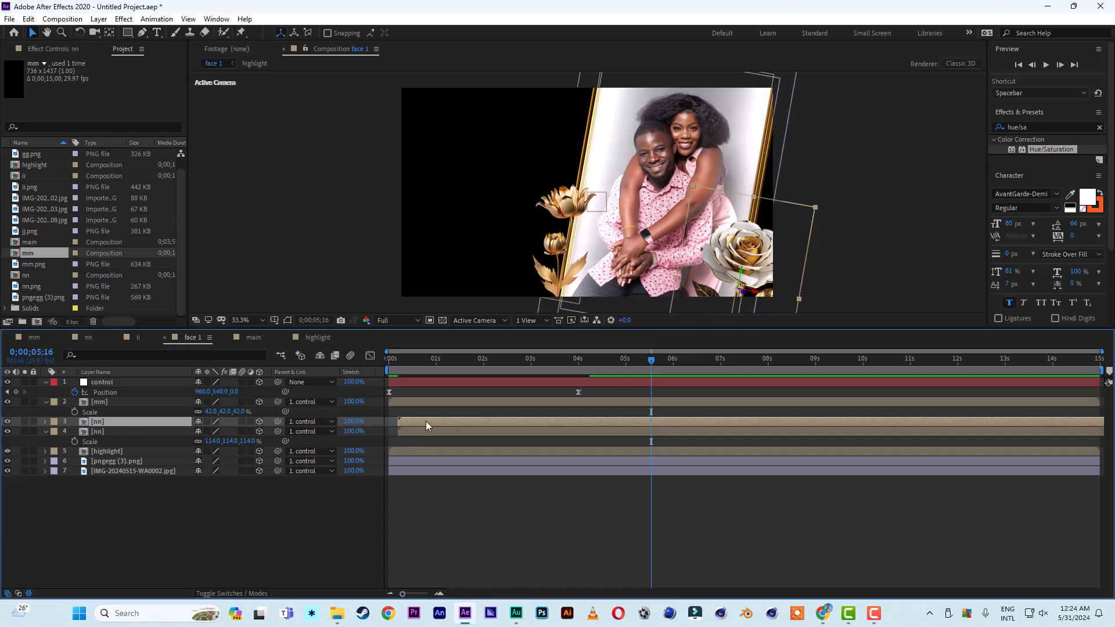
pyautogui.moveTo(429, 431); pyautogui.dragTo(451, 437)
# - Scale the lower nn copy to 70% and place its rose just above the larger rose
pyautogui.press('s')
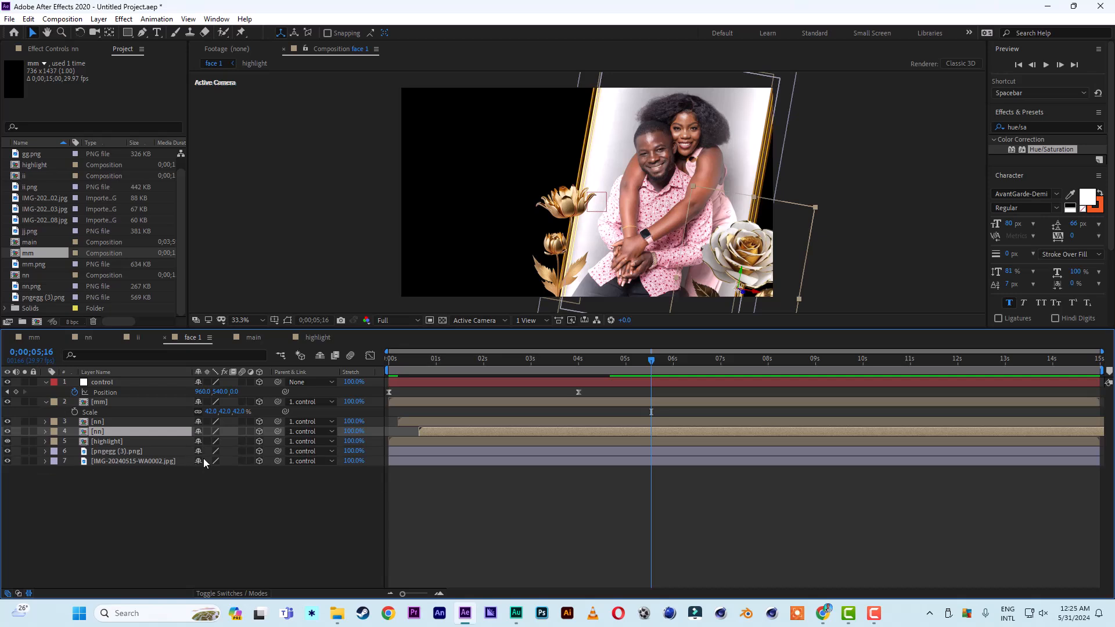
pyautogui.press('s')
pyautogui.moveTo(240, 441); pyautogui.dragTo(228, 441)
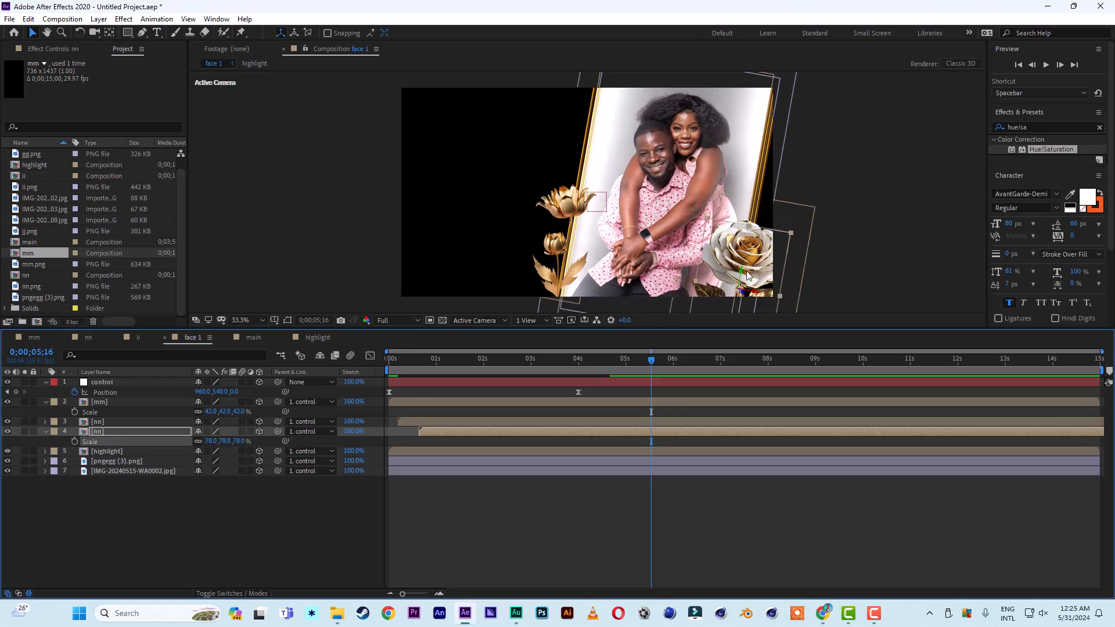
pyautogui.moveTo(741, 273); pyautogui.dragTo(757, 211)
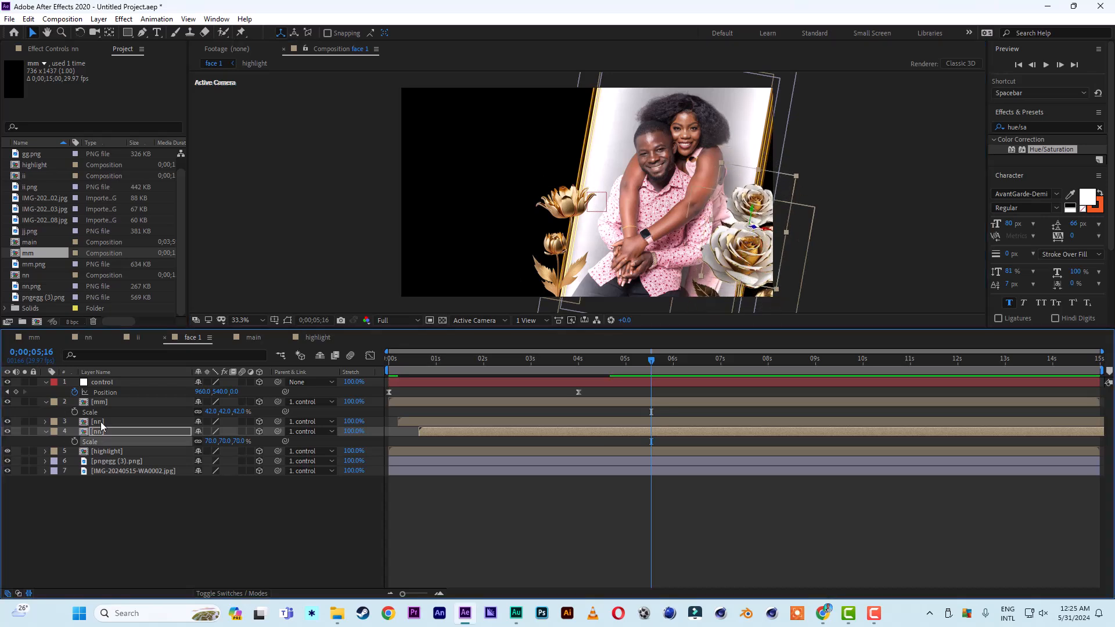
pyautogui.click(99, 422)
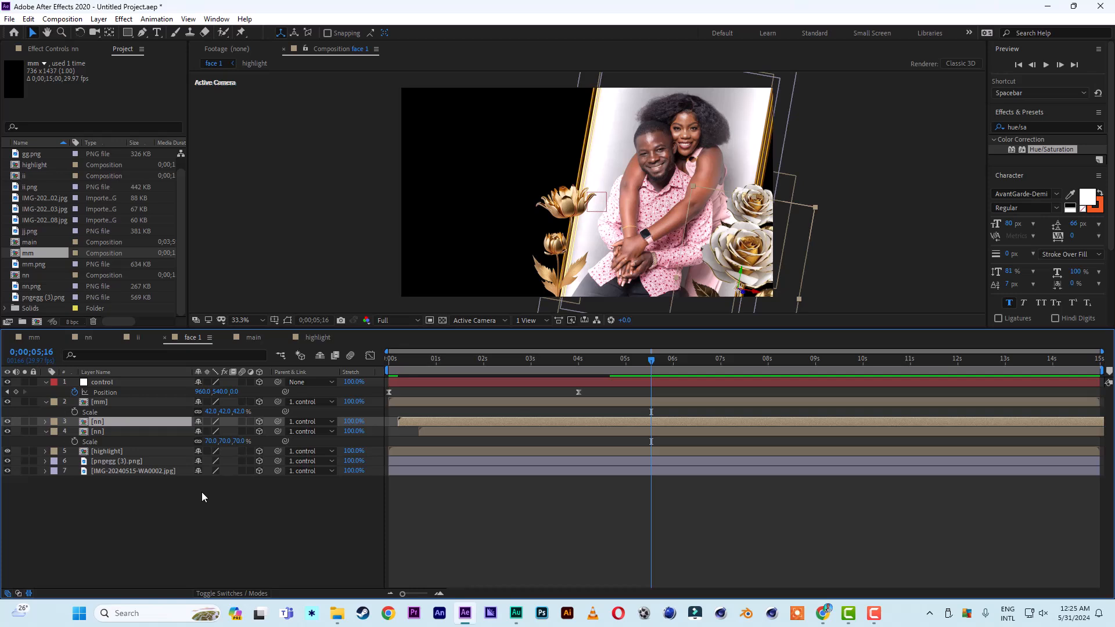
# - Scale the large nn rose to 133%, lower it in the photo's bottom-right corner, and nudge the smaller rose above it slightly down
pyautogui.press('s')
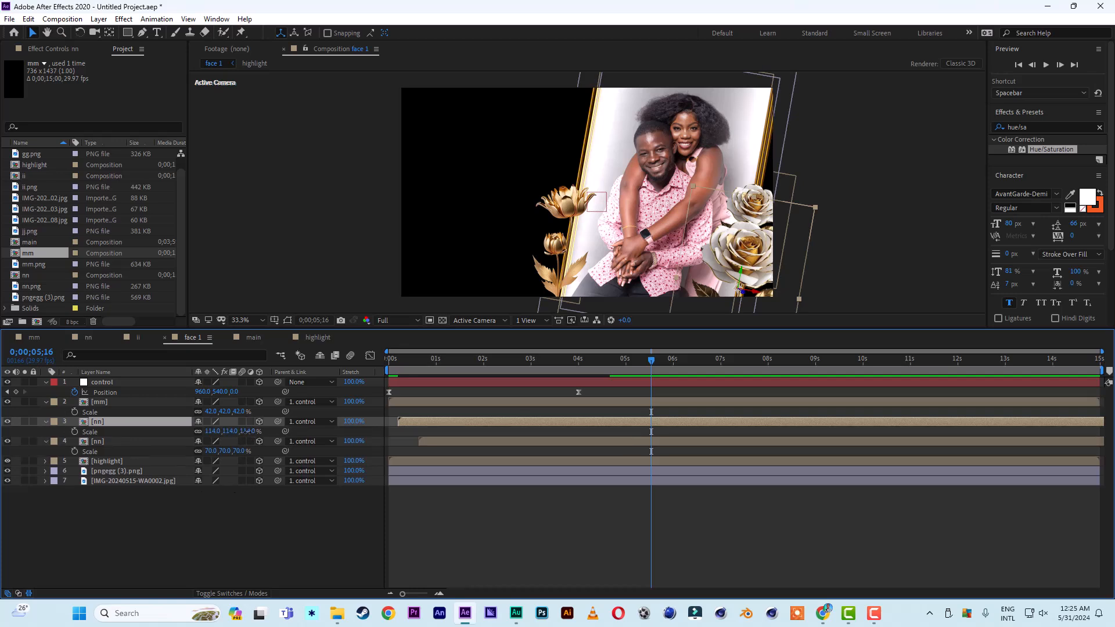
pyautogui.moveTo(248, 431); pyautogui.dragTo(369, 422)
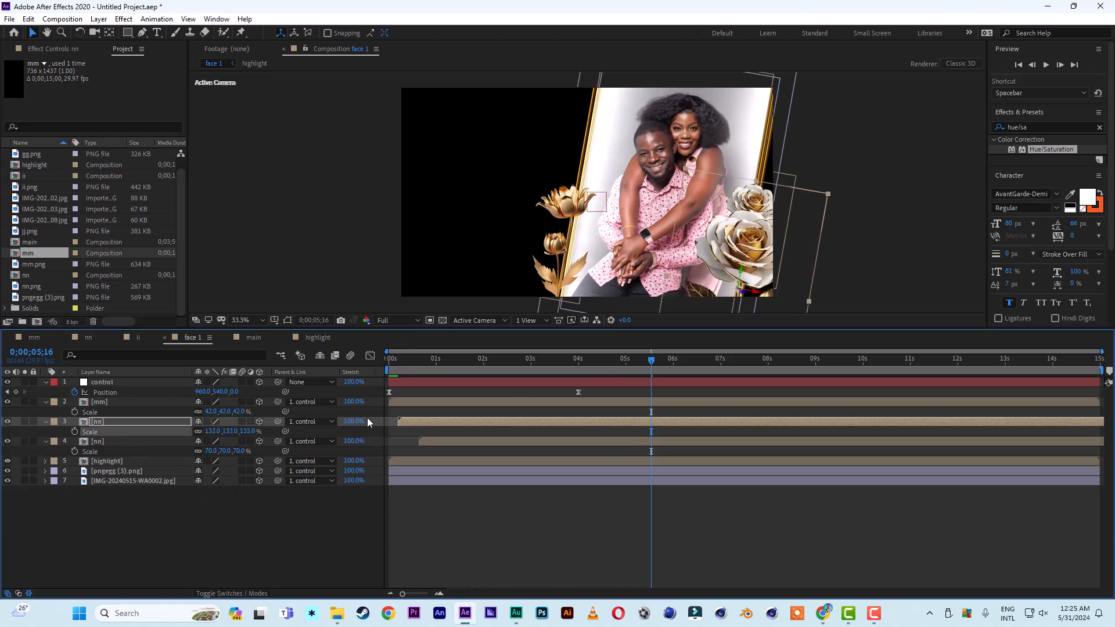
pyautogui.moveTo(741, 273); pyautogui.dragTo(739, 287)
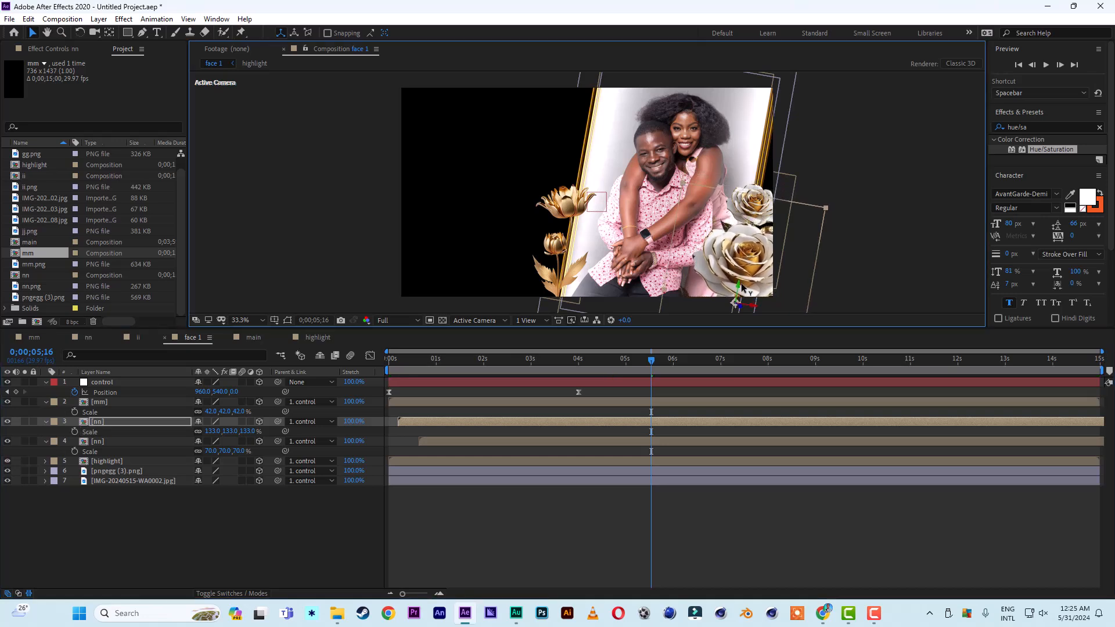
pyautogui.click(111, 440)
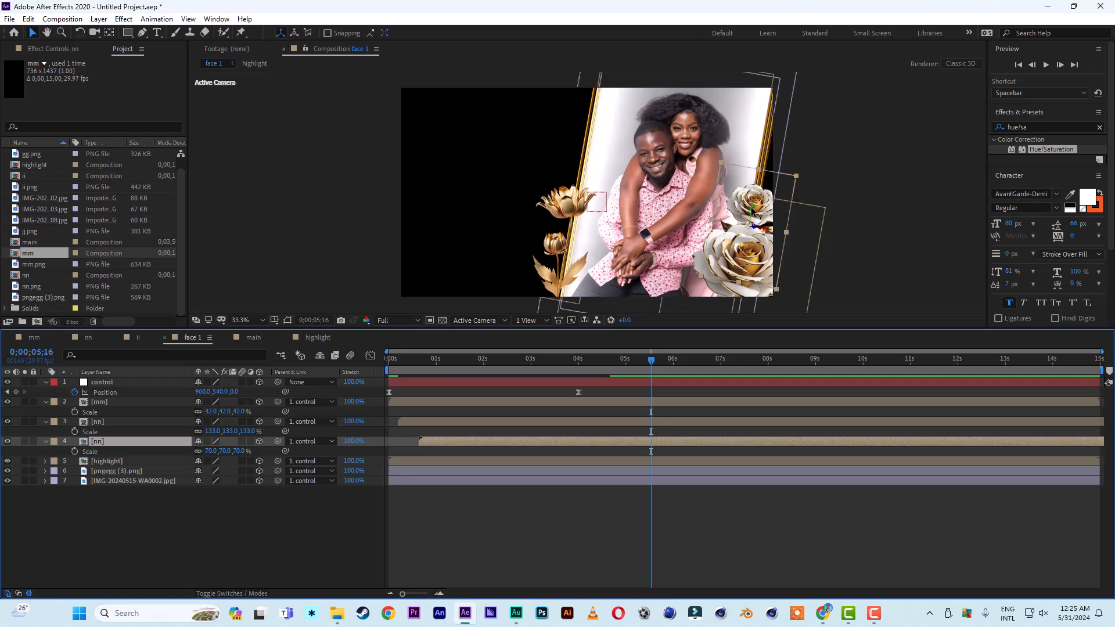
pyautogui.moveTo(752, 209); pyautogui.dragTo(751, 212)
# - Duplicate the smaller nn rose, scale the lower copy to 37%, place it atop the rose stack, and start it at about 1 s
pyautogui.click(114, 443)
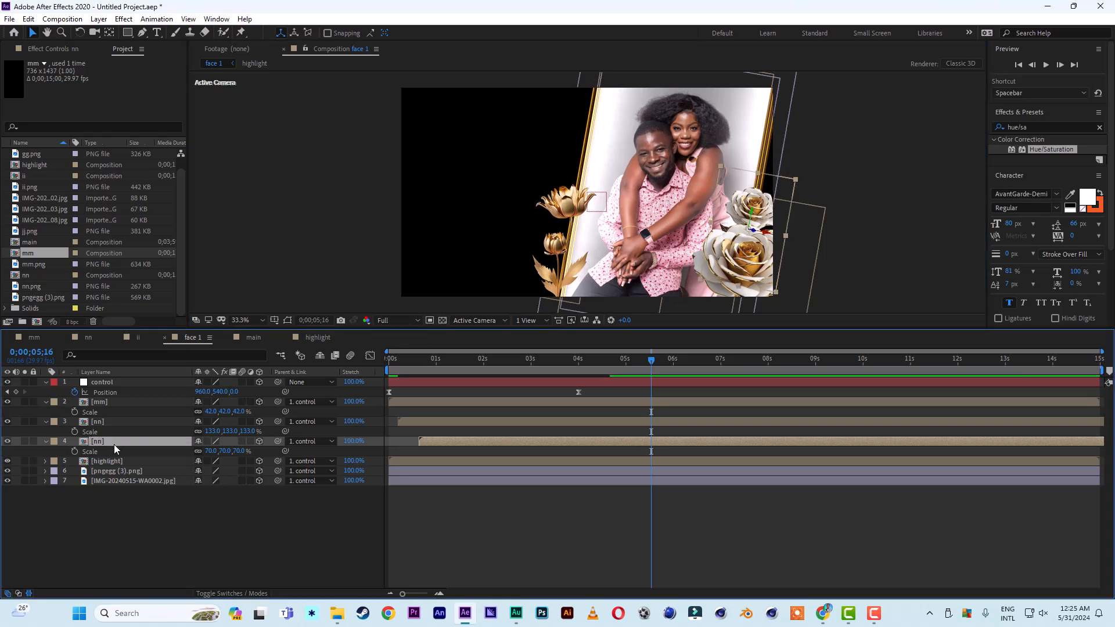
pyautogui.hotkey('ctrl', 'd')
pyautogui.click(106, 453)
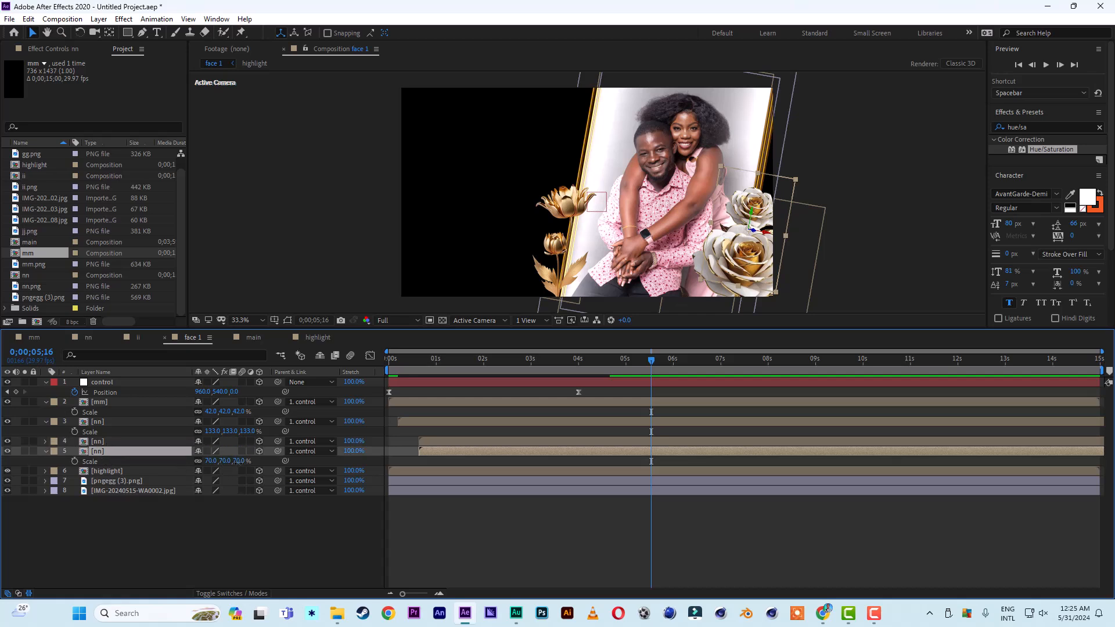
pyautogui.moveTo(239, 468); pyautogui.dragTo(220, 463)
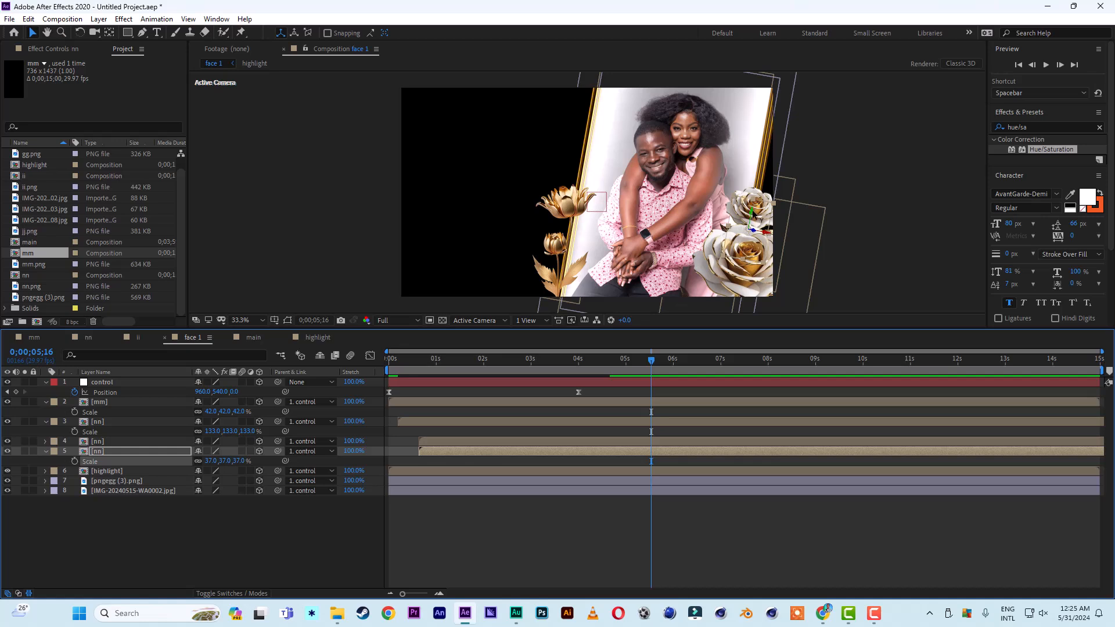
pyautogui.moveTo(753, 216); pyautogui.dragTo(766, 173)
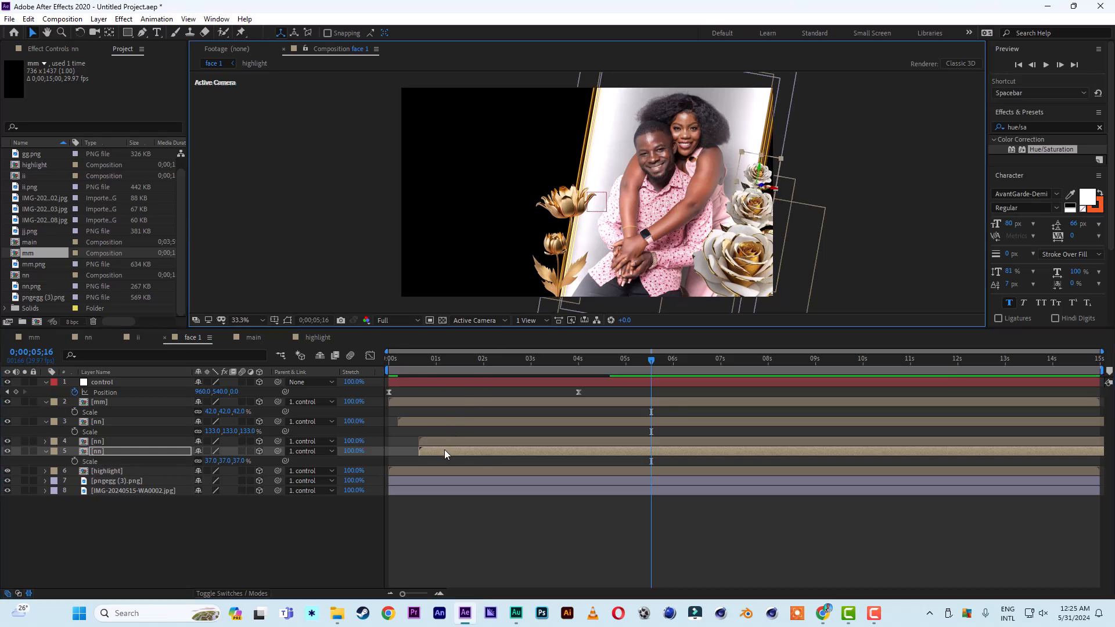
pyautogui.moveTo(446, 453); pyautogui.dragTo(459, 456)
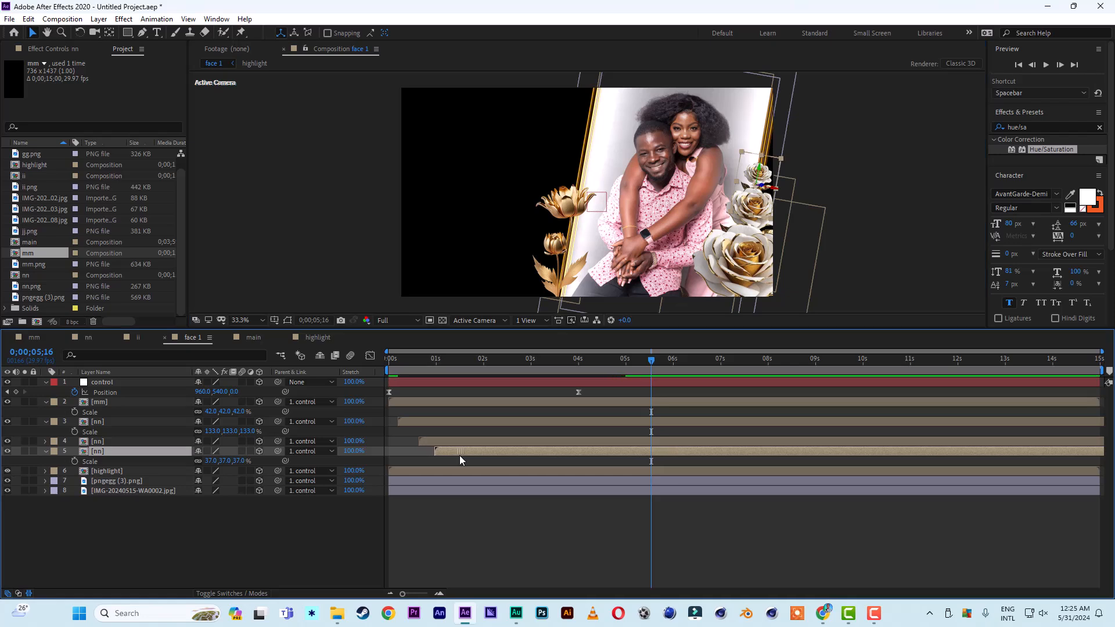
# - Play the face 1 composition from the start to check the flowers' staggered entrance
pyautogui.moveTo(420, 362); pyautogui.dragTo(350, 360)
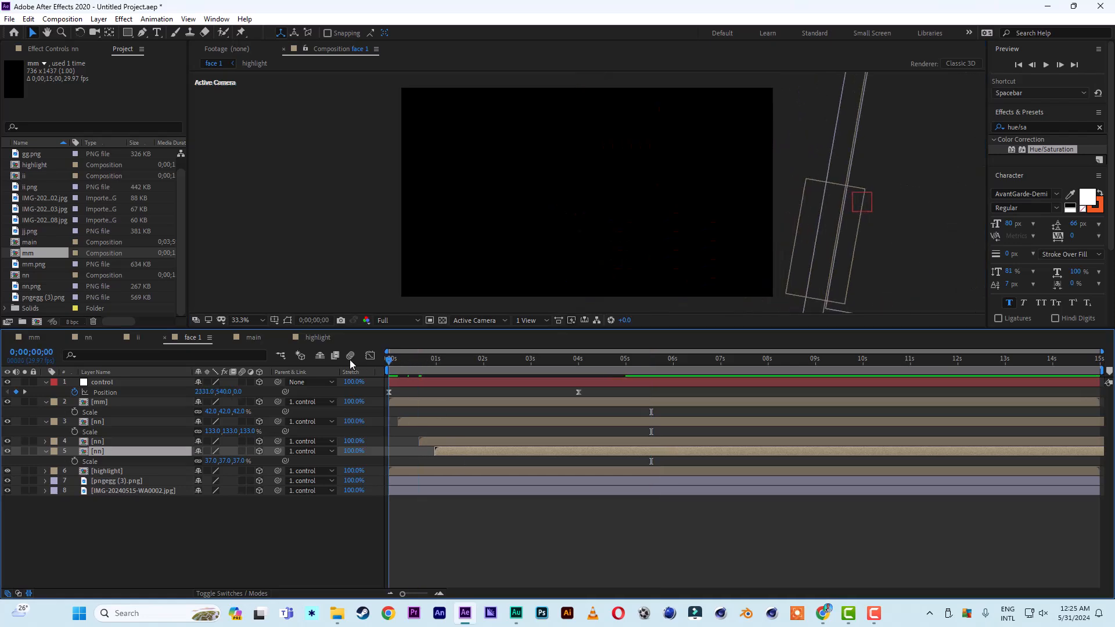
pyautogui.press('space')
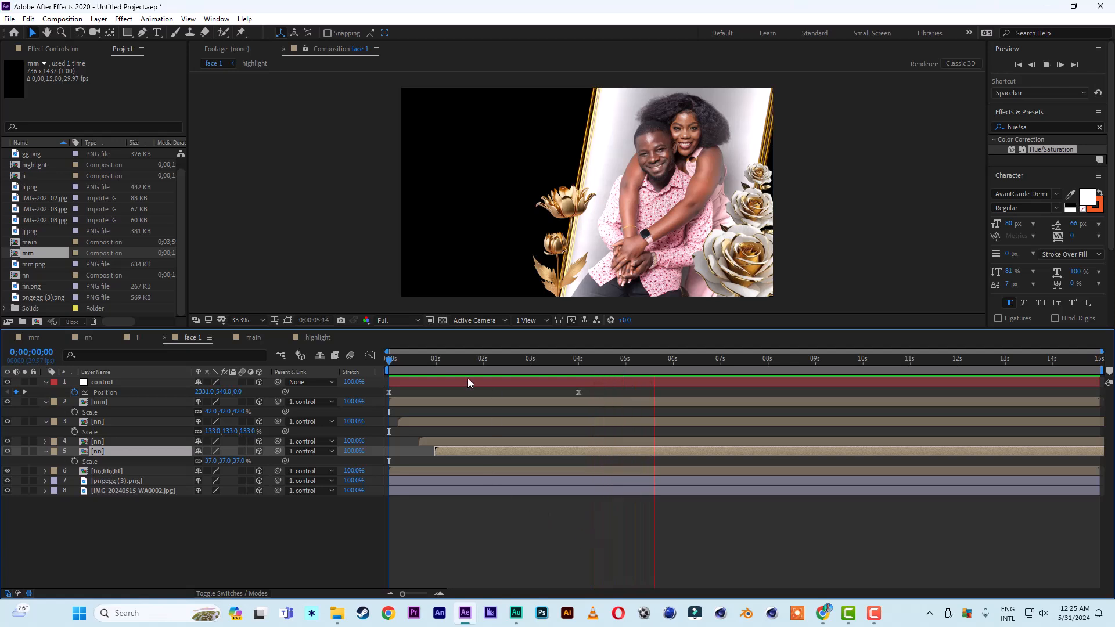
pyautogui.moveTo(430, 359); pyautogui.dragTo(342, 368)
pyautogui.press('space')
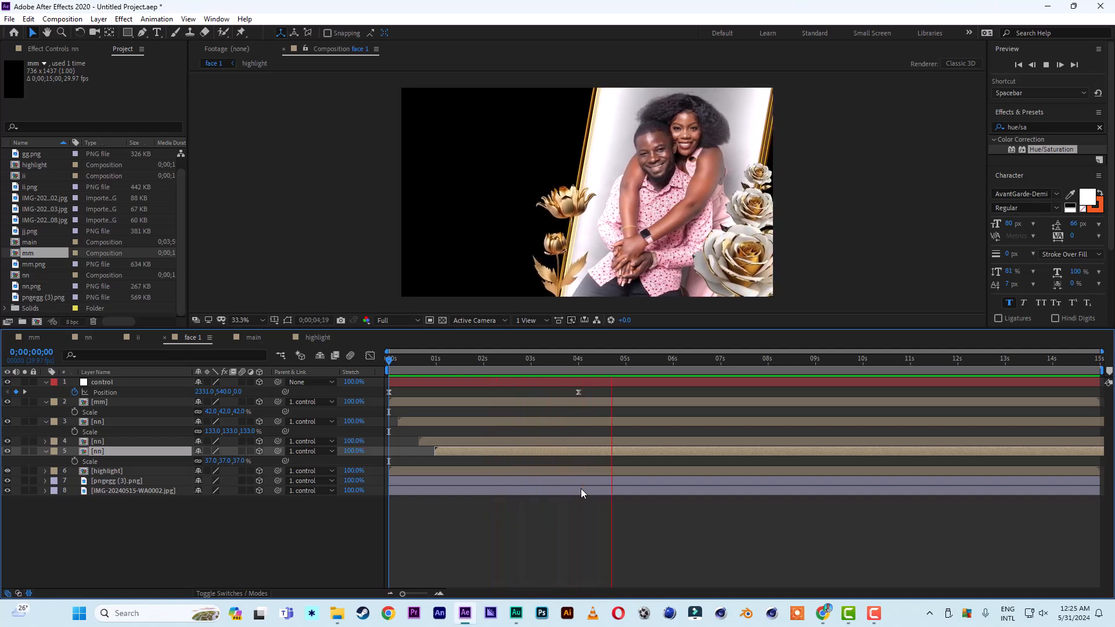
pyautogui.press('space')
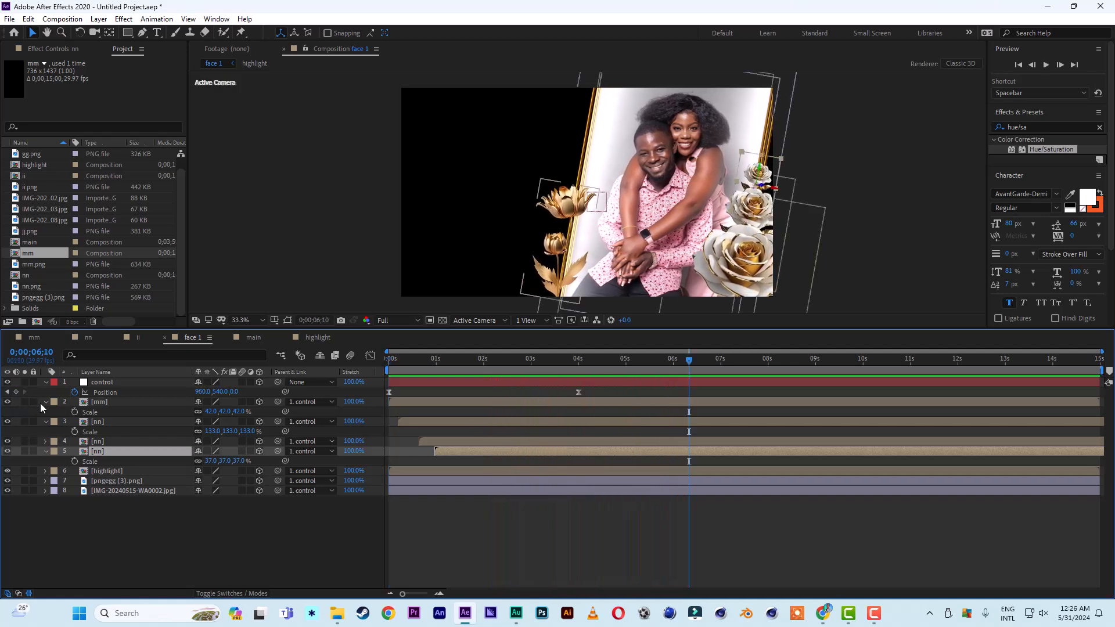
# - Collapse the open Scale properties of the mm and nn layers
pyautogui.click(46, 401)
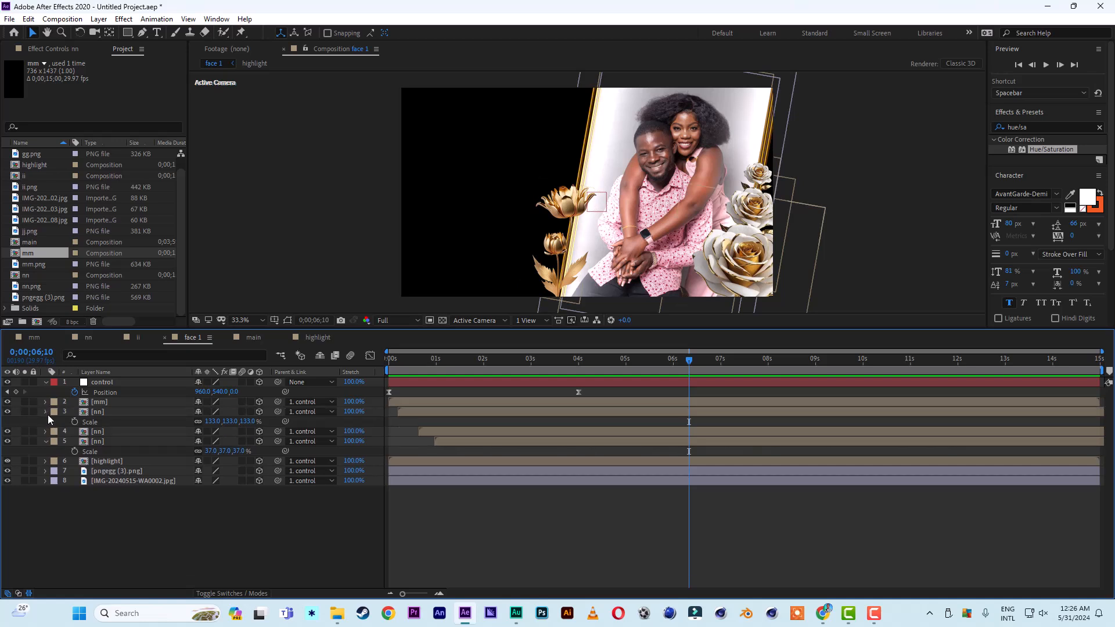
pyautogui.click(47, 413)
pyautogui.click(46, 433)
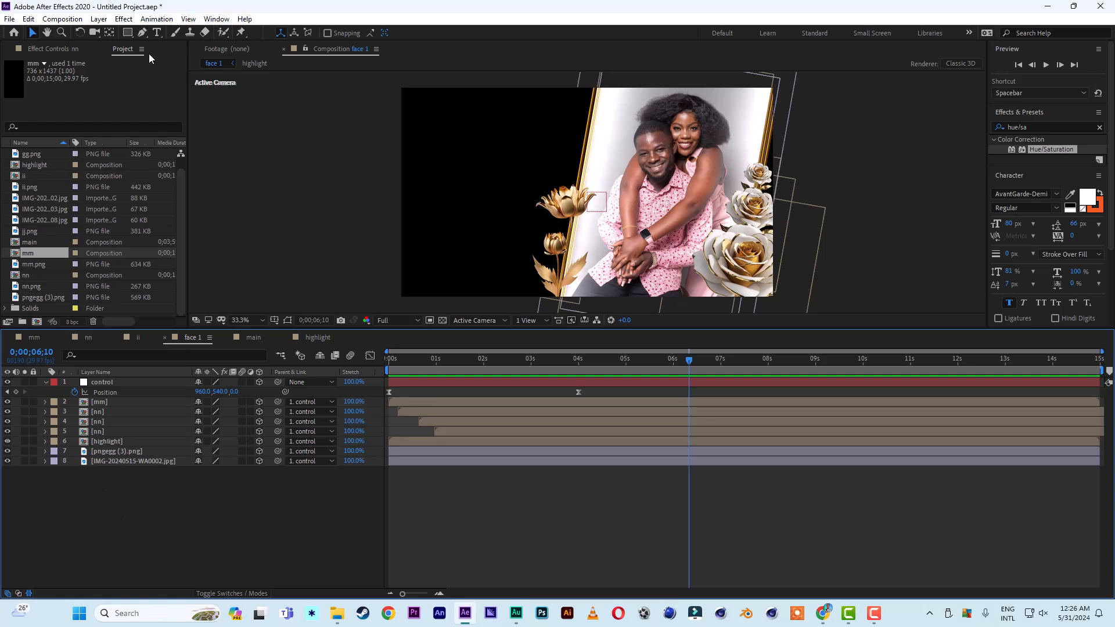
# - Add a text layer with the couple's first names joined by "&" in the black area beside the photo
pyautogui.click(157, 33)
pyautogui.click(440, 161)
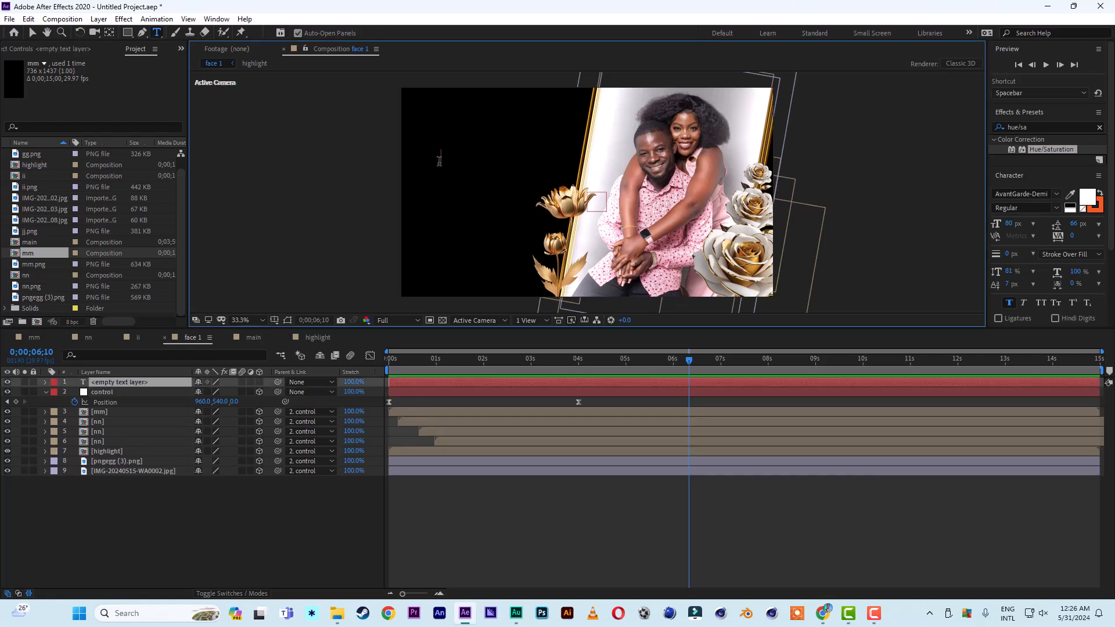
pyautogui.write('Eric &')
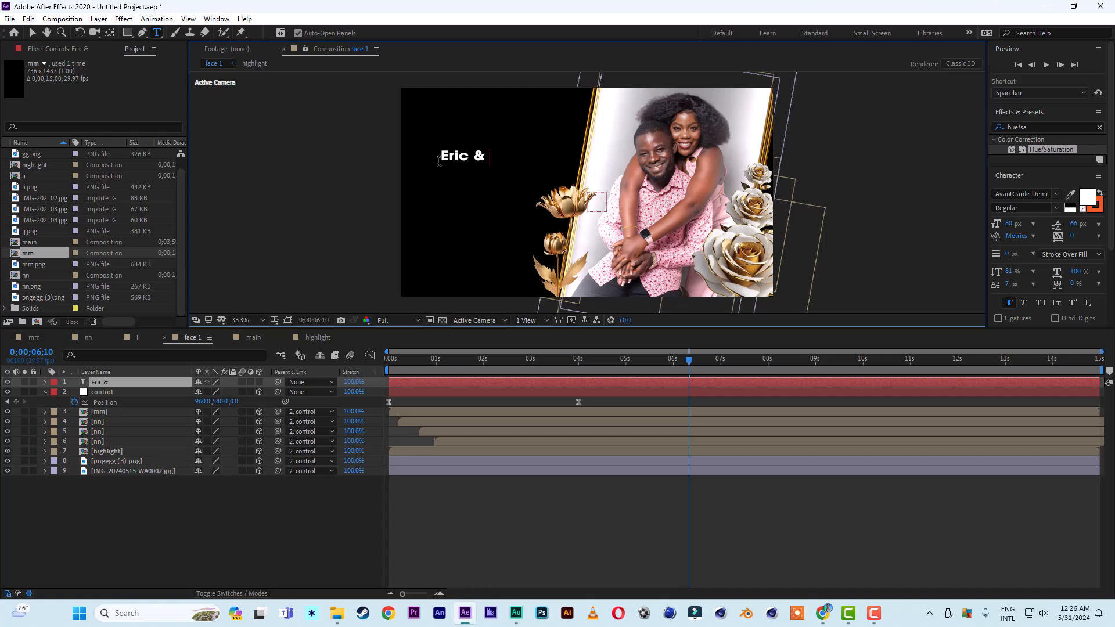
pyautogui.write(' Mary')
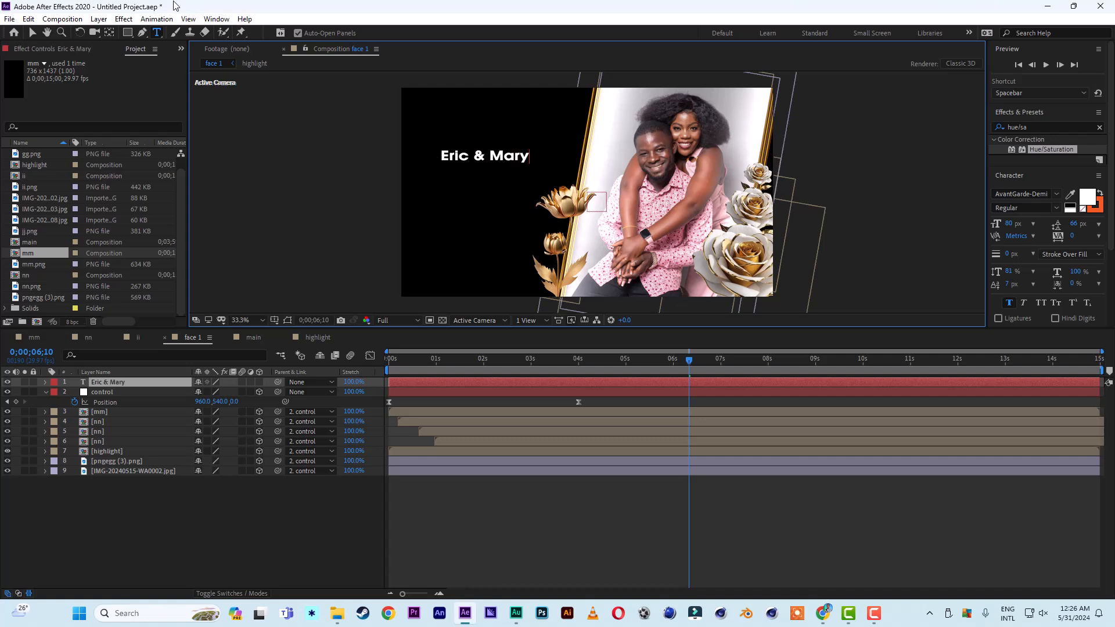
pyautogui.click(32, 33)
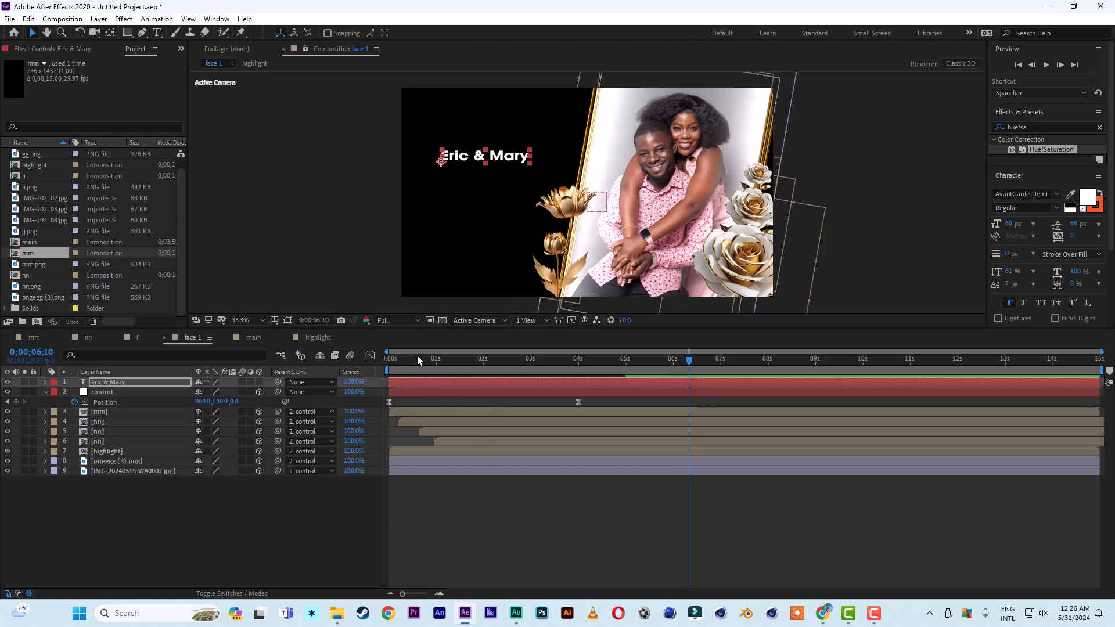
# - Apply the 3D Fly Down Behind Camera preset from the Text > 3D Text presets to the names layer at 0 s
pyautogui.moveTo(420, 359); pyautogui.dragTo(363, 356)
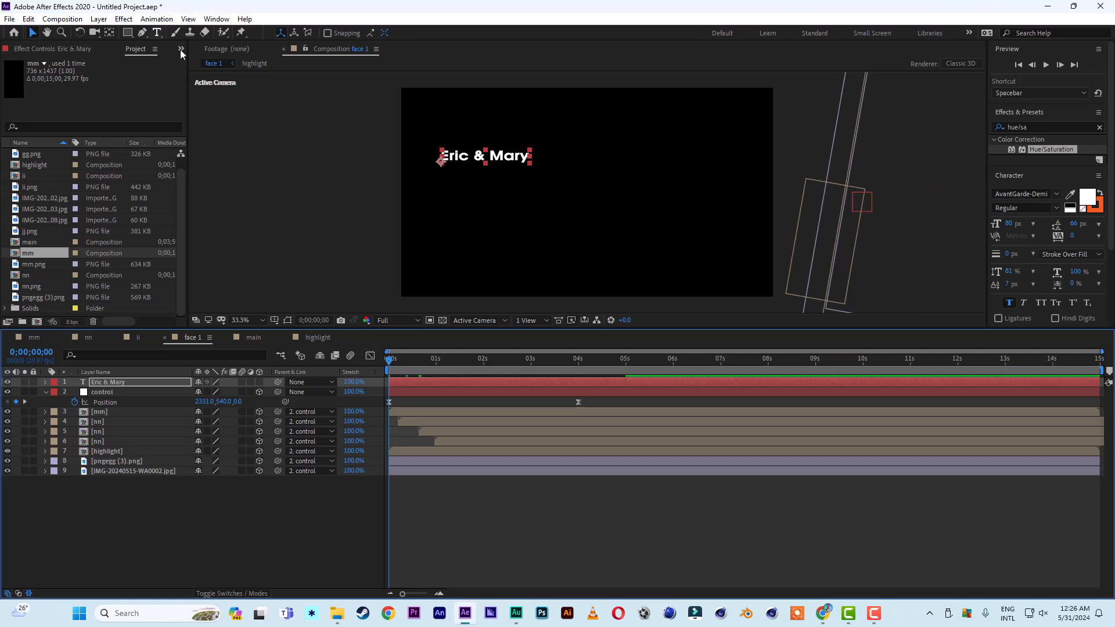
pyautogui.click(156, 19)
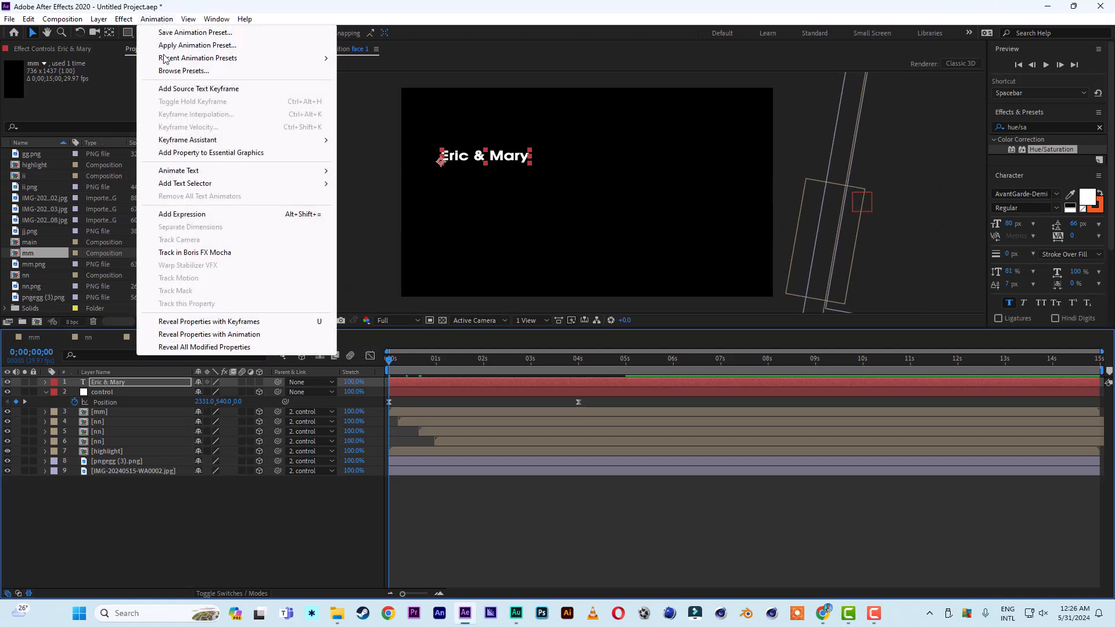
pyautogui.click(184, 70)
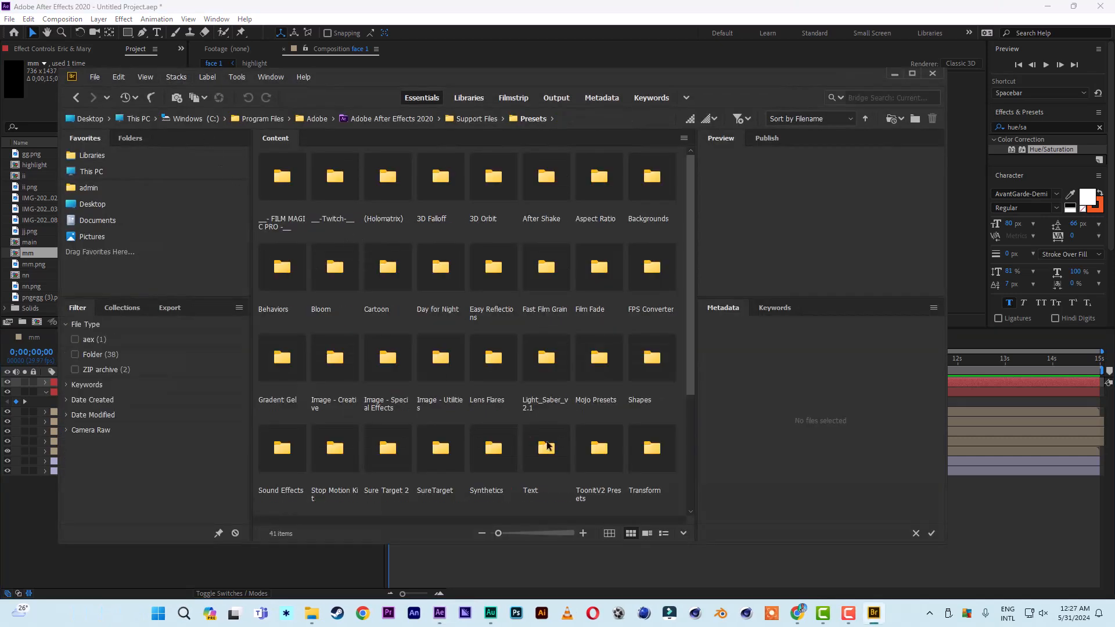
pyautogui.doubleClick(546, 447)
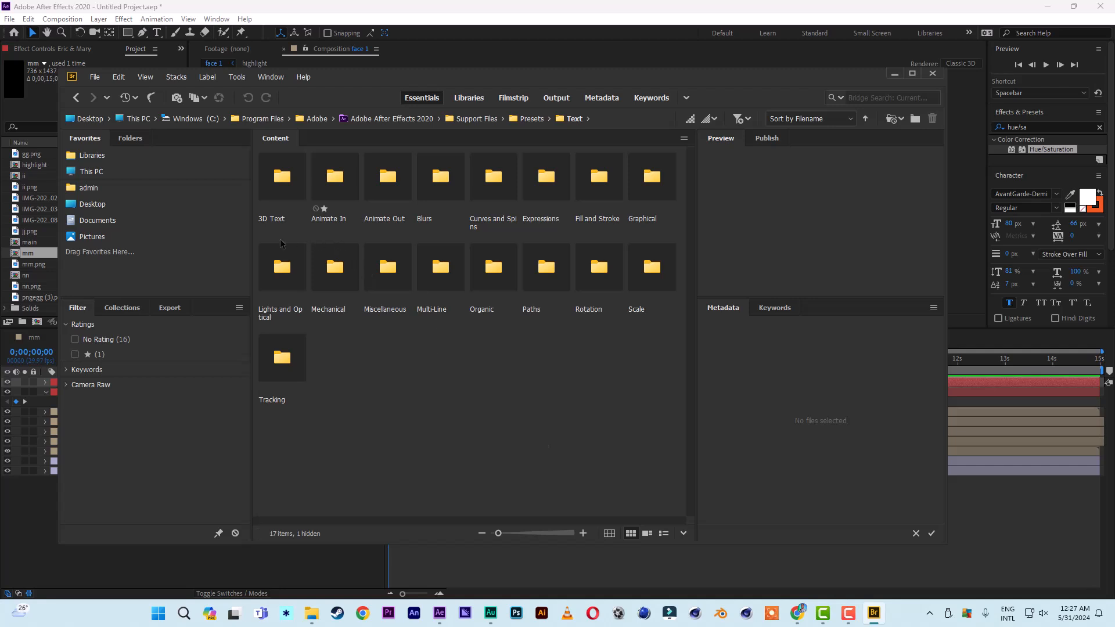
pyautogui.doubleClick(284, 180)
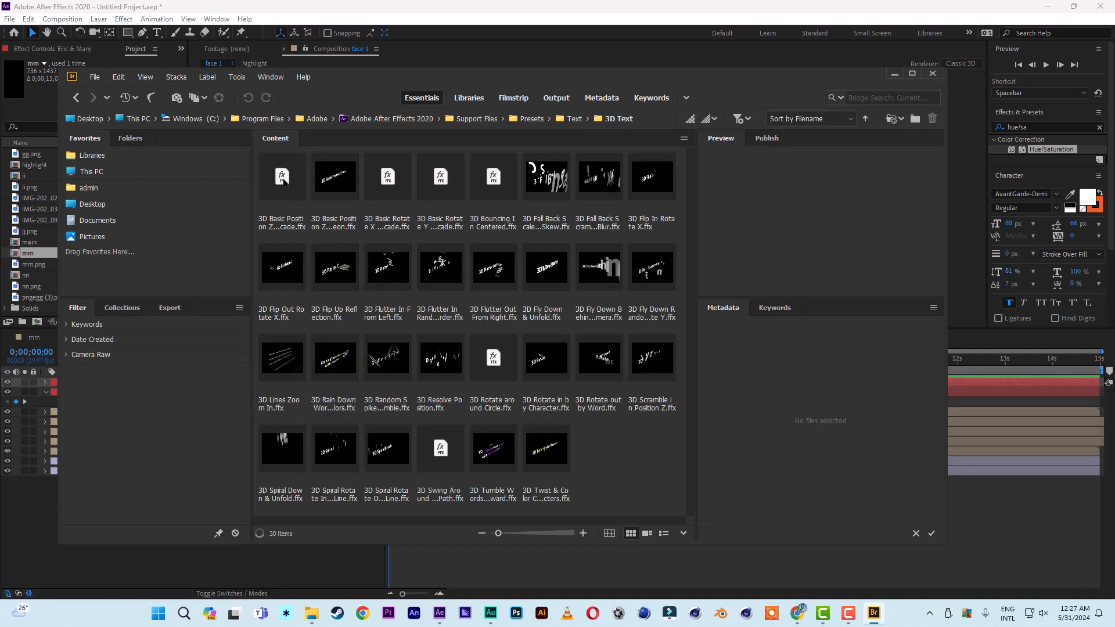
pyautogui.click(597, 271)
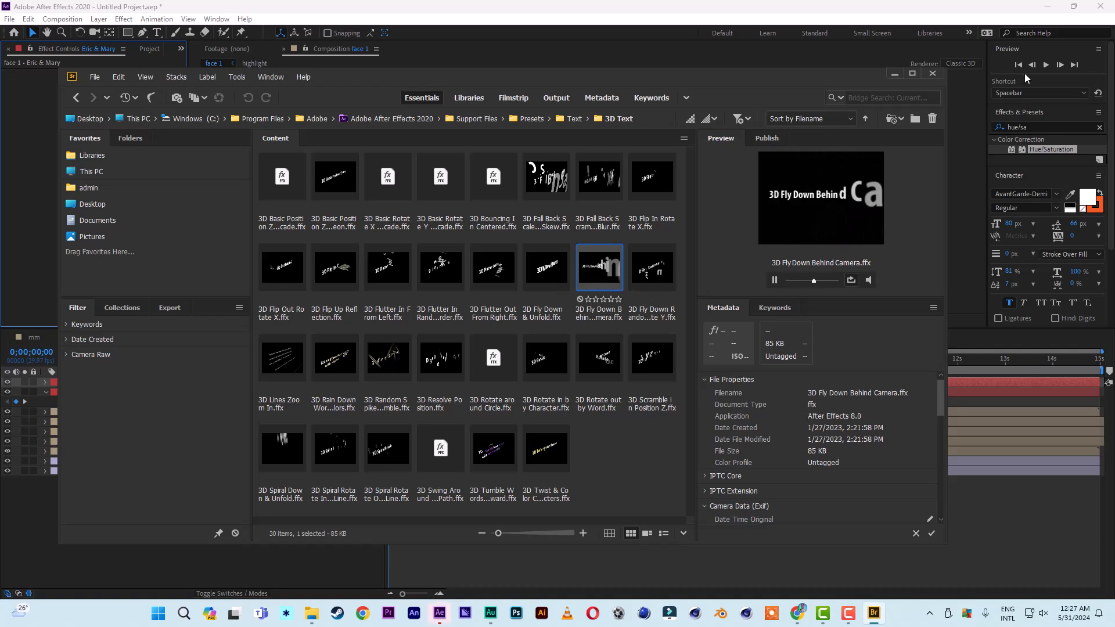
pyautogui.click(933, 74)
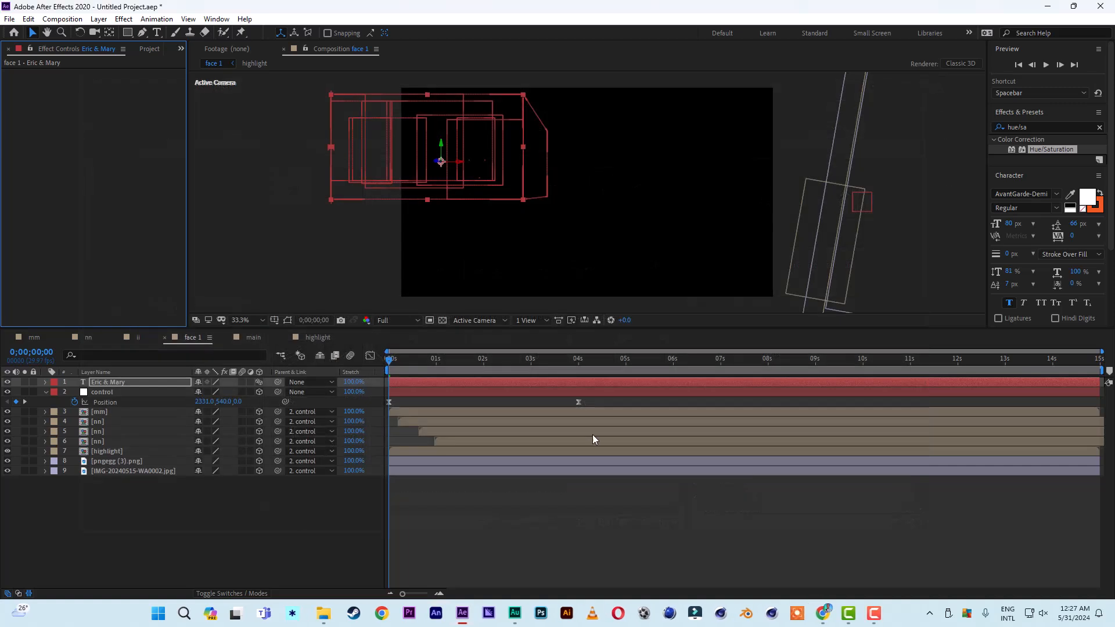
# - Play the scene from the start to check the names' fly-in animation
pyautogui.press('space')
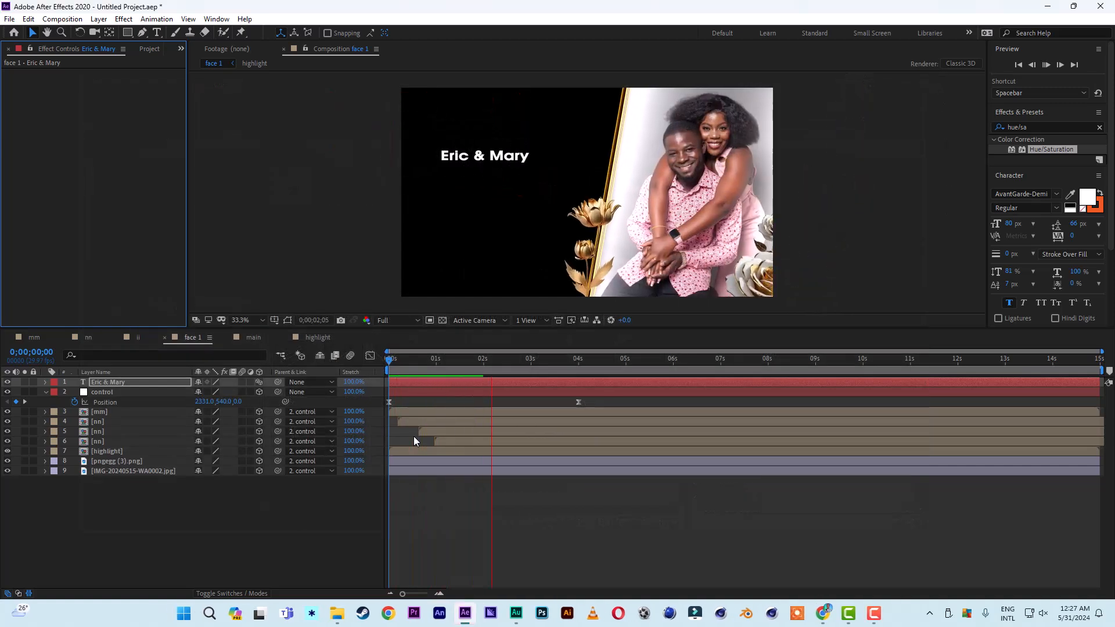
pyautogui.press('space')
pyautogui.press('Home')
pyautogui.press('space')
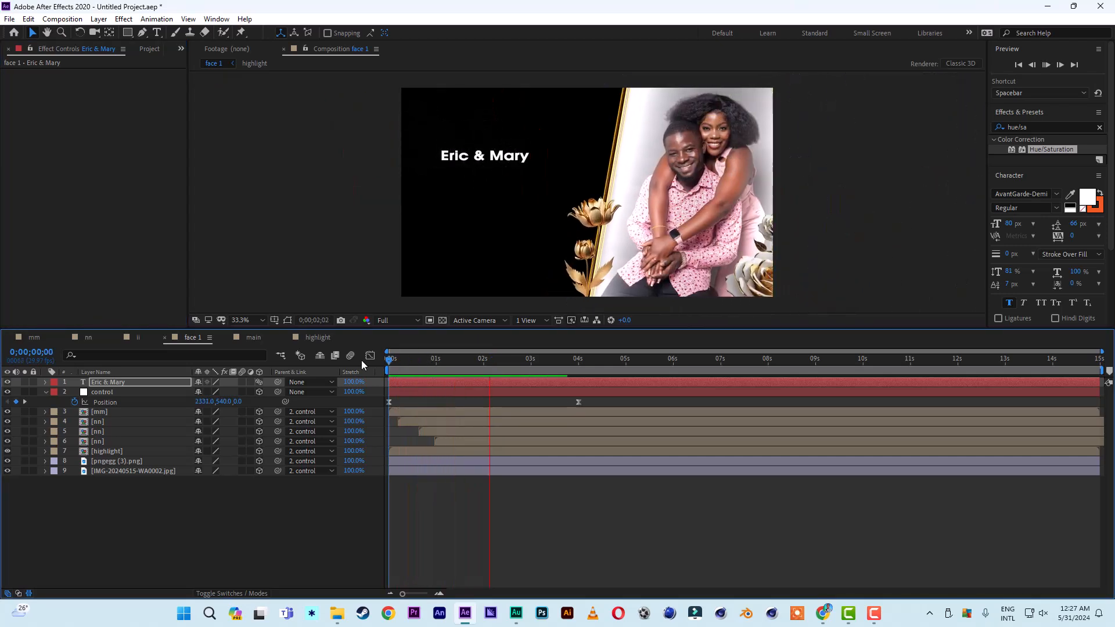
pyautogui.press('space')
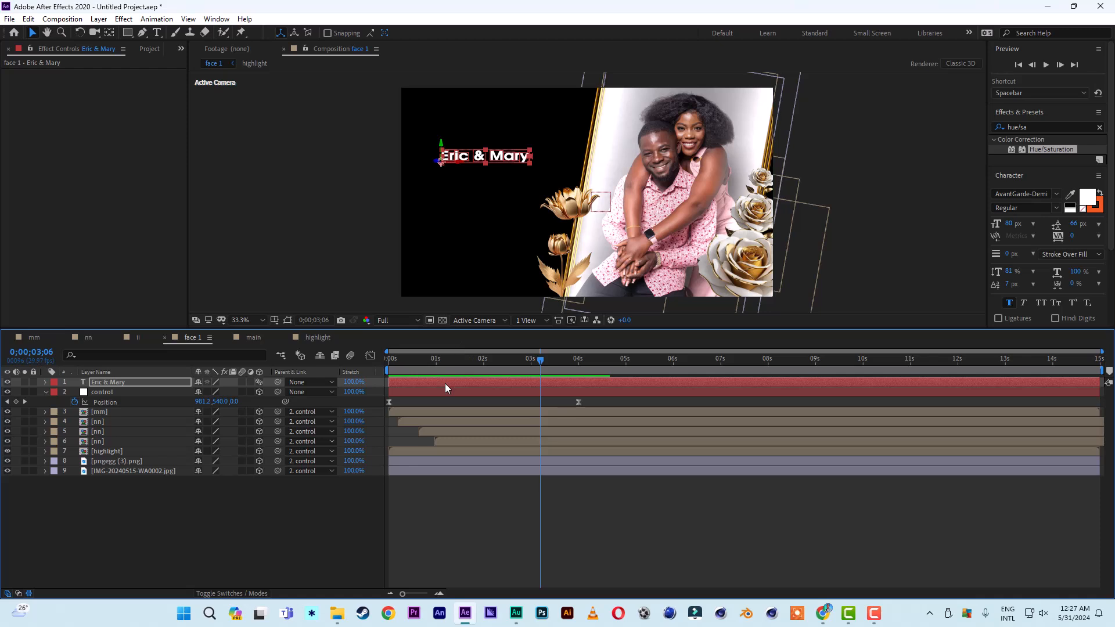
# - Try the Balloon font at 107 px on the couple's names
pyautogui.click(1039, 194)
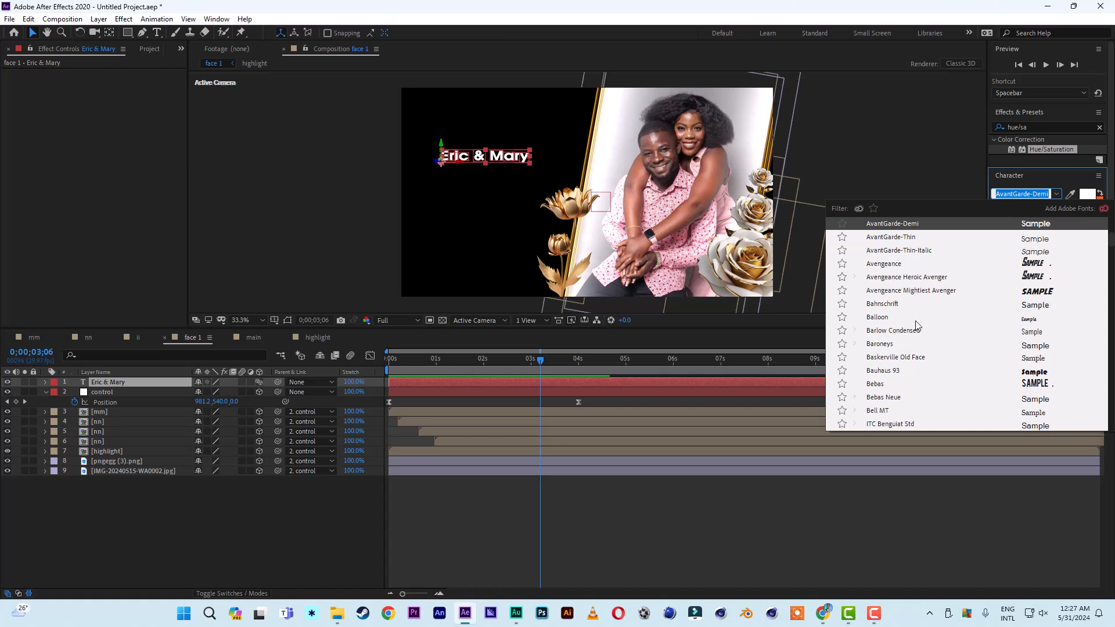
pyautogui.click(893, 319)
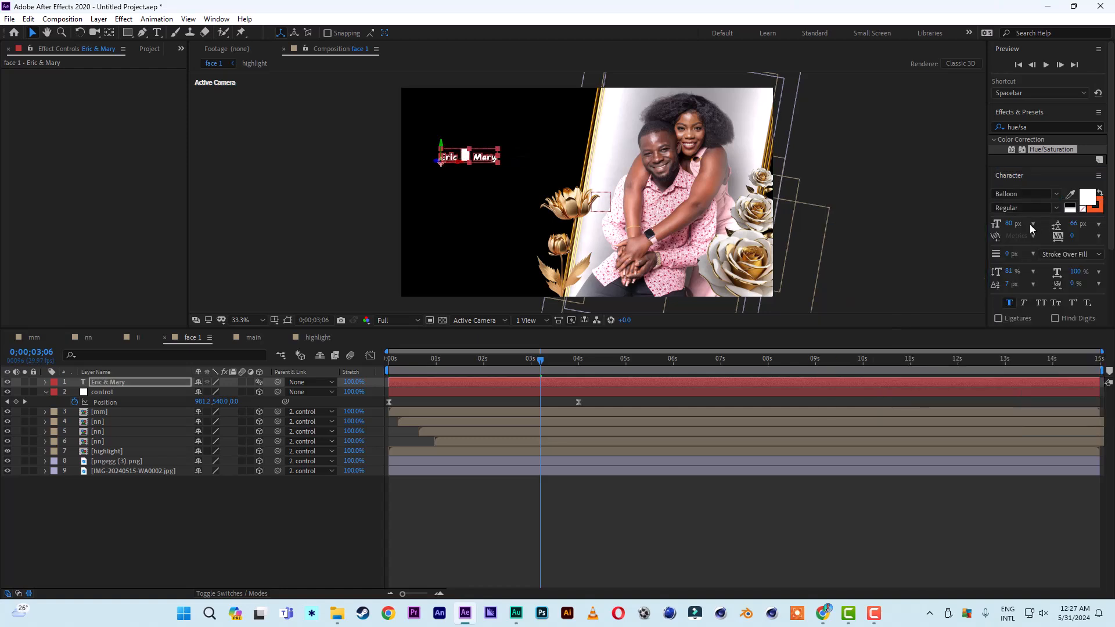
pyautogui.moveTo(1011, 226); pyautogui.dragTo(1031, 225)
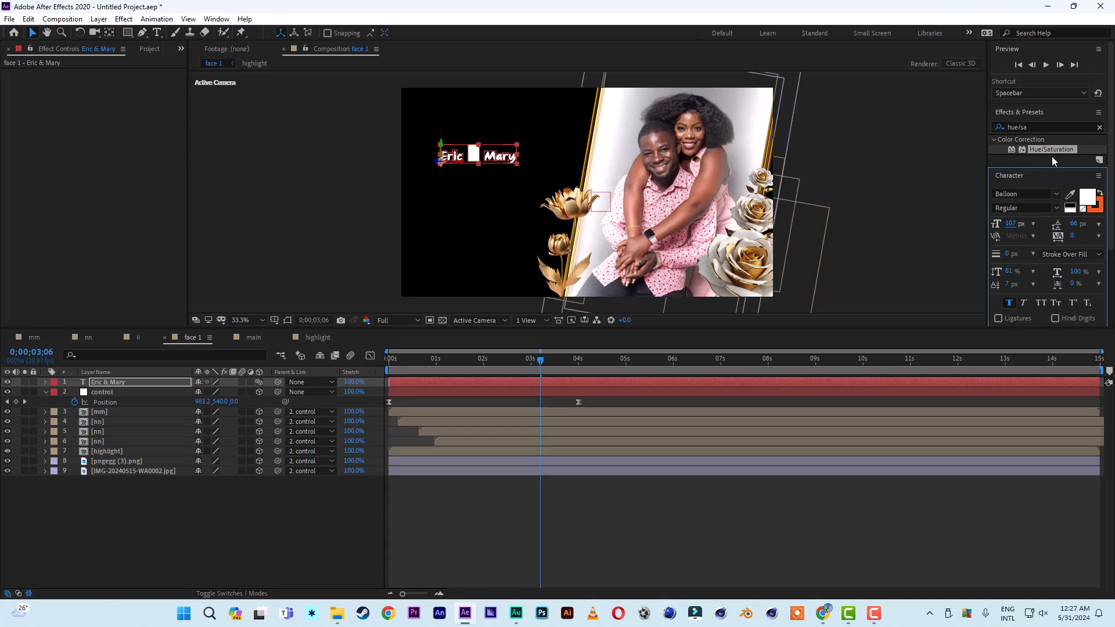
# - Set the couple's names in the Black Jack font at 180 px
pyautogui.click(1027, 195)
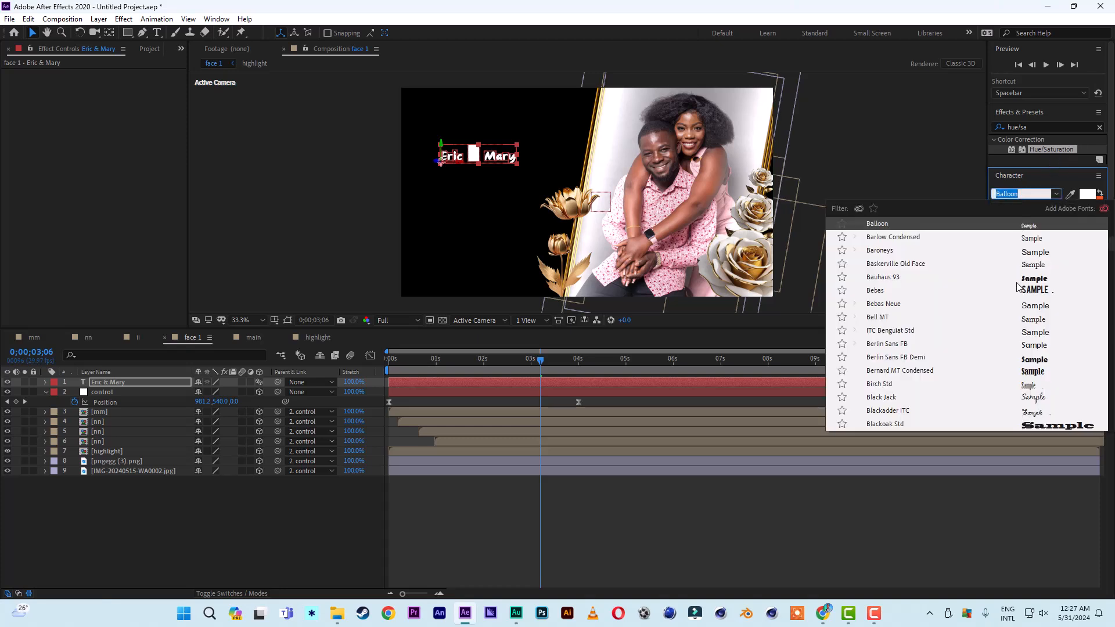
pyautogui.click(1032, 399)
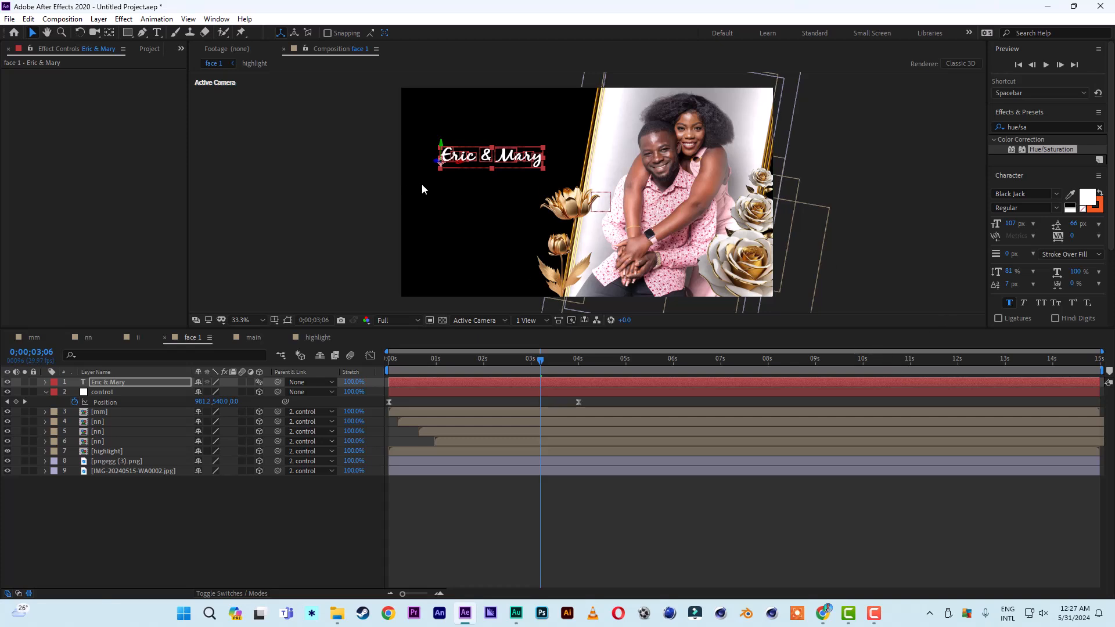
pyautogui.moveTo(1012, 226); pyautogui.dragTo(1051, 226)
# - Break the couple's names onto two lines after the ampersand and set the line spacing to 129 px
pyautogui.doubleClick(535, 156)
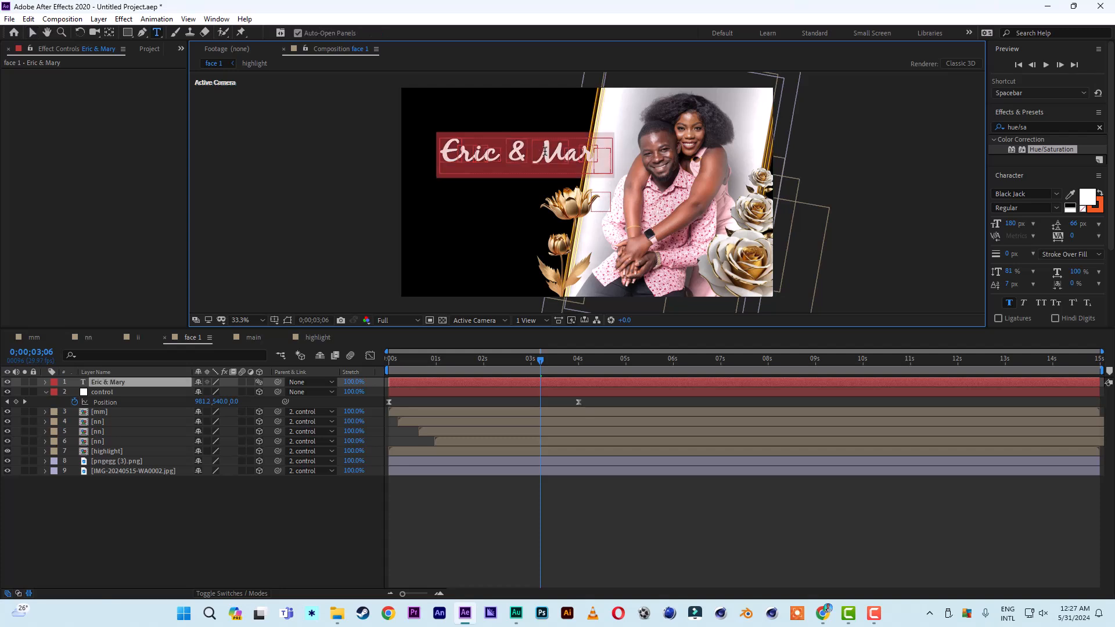
pyautogui.click(534, 152)
pyautogui.press('Return')
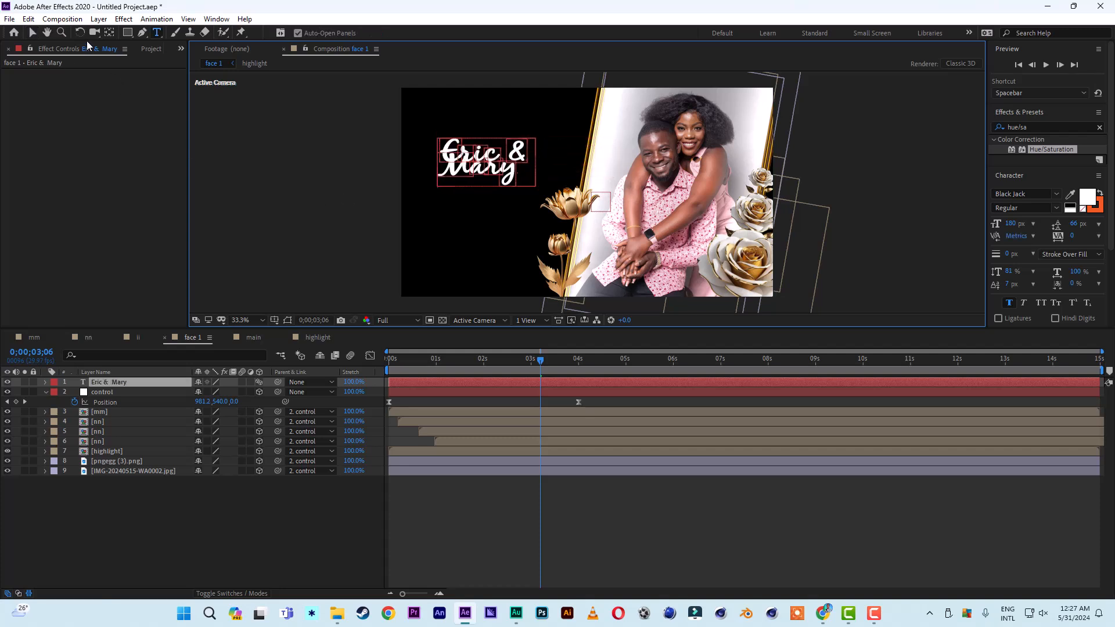
pyautogui.click(33, 34)
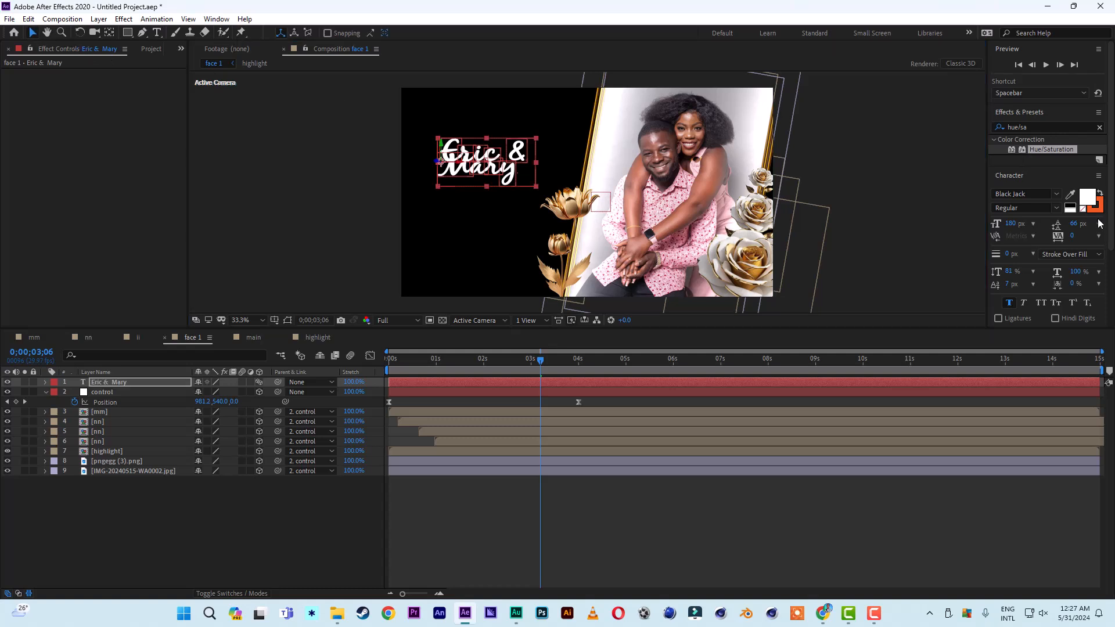
pyautogui.moveTo(1076, 224); pyautogui.dragTo(1111, 231)
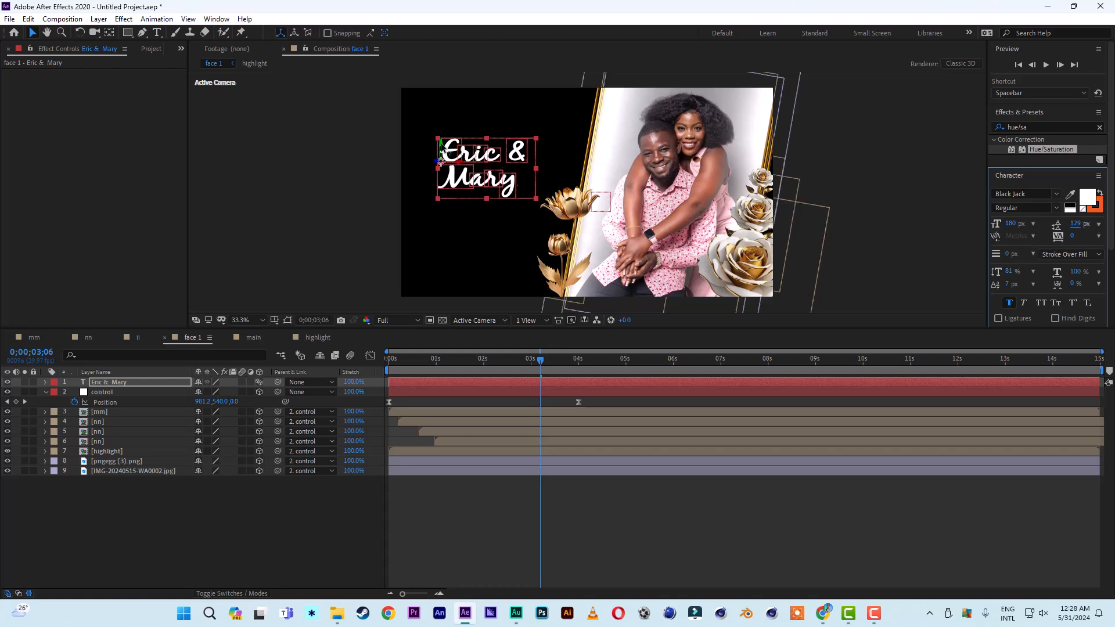
# - Move the two-line names down and slightly left in the black area, and play the scene from the start
pyautogui.moveTo(441, 161); pyautogui.dragTo(431, 190)
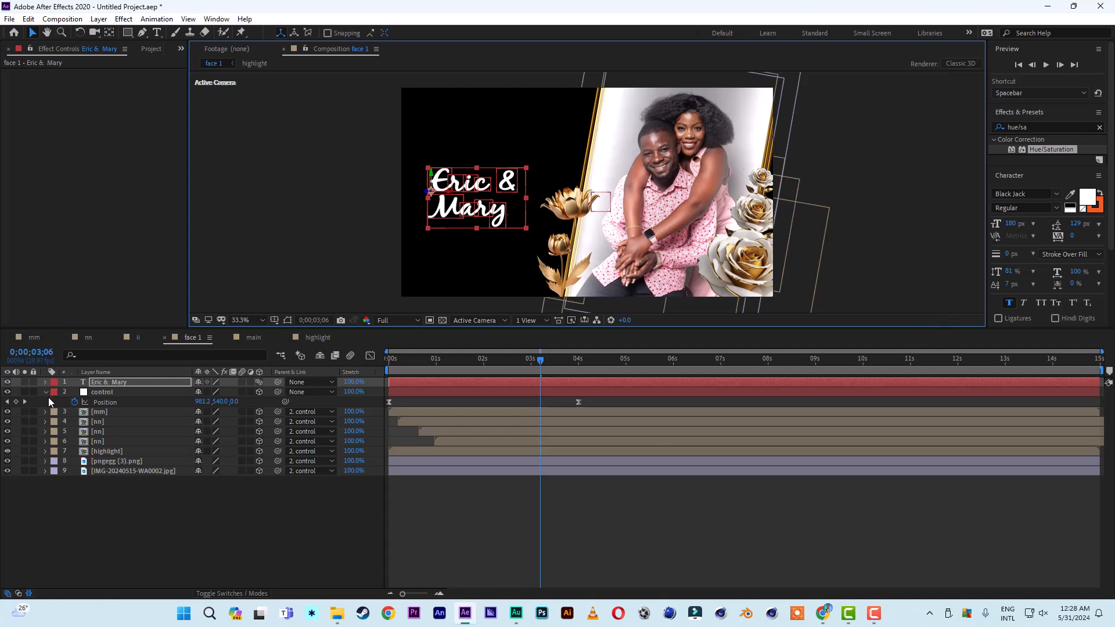
pyautogui.moveTo(419, 358); pyautogui.dragTo(350, 363)
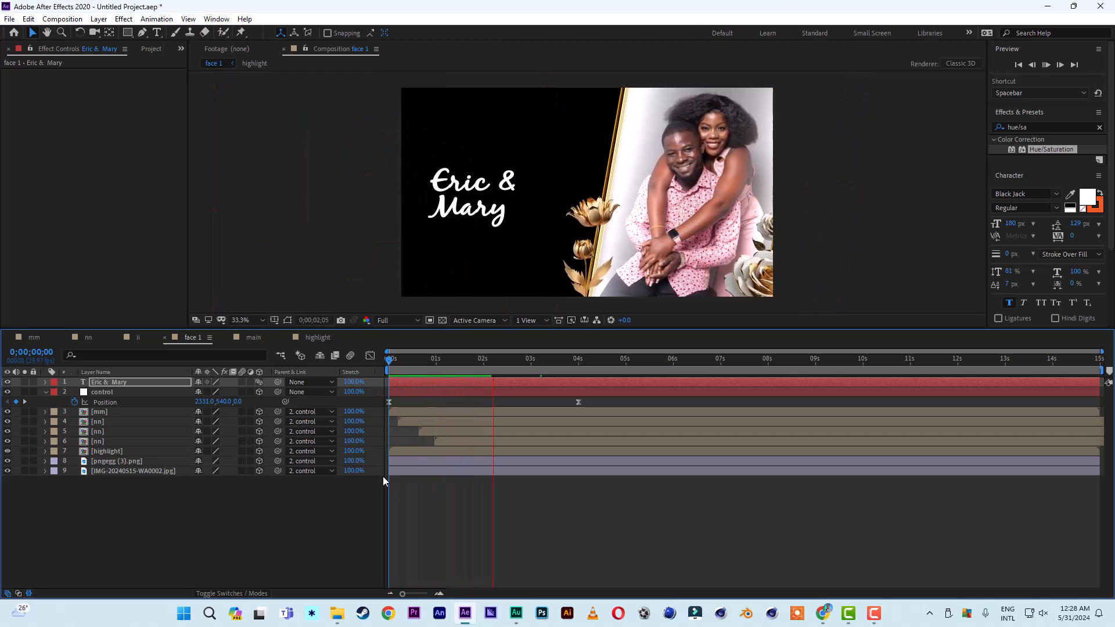
pyautogui.press('space')
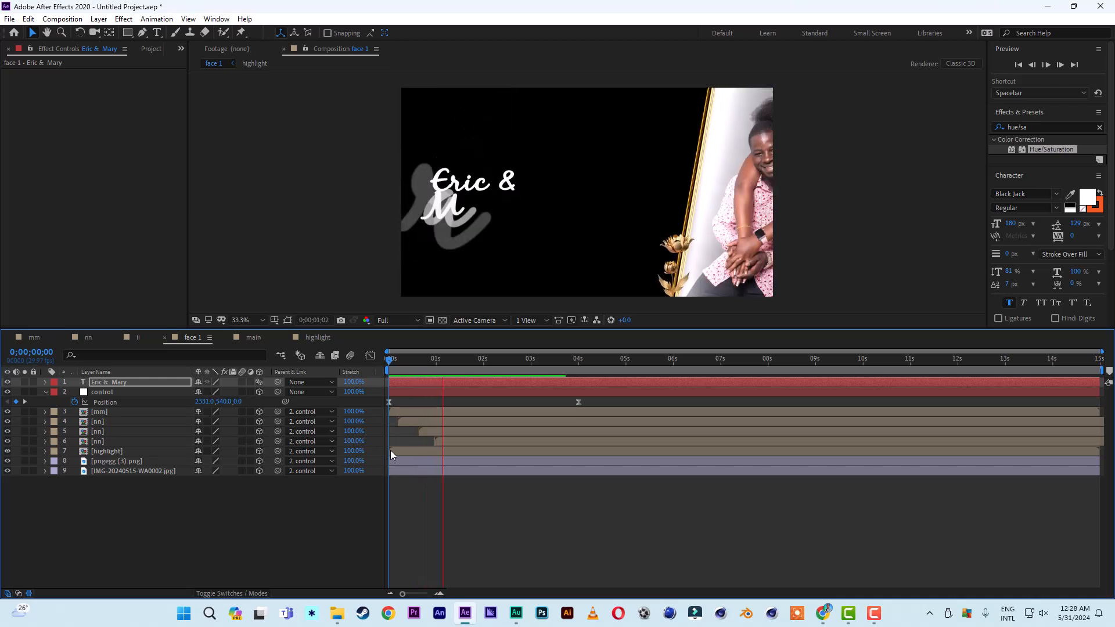
pyautogui.press('space')
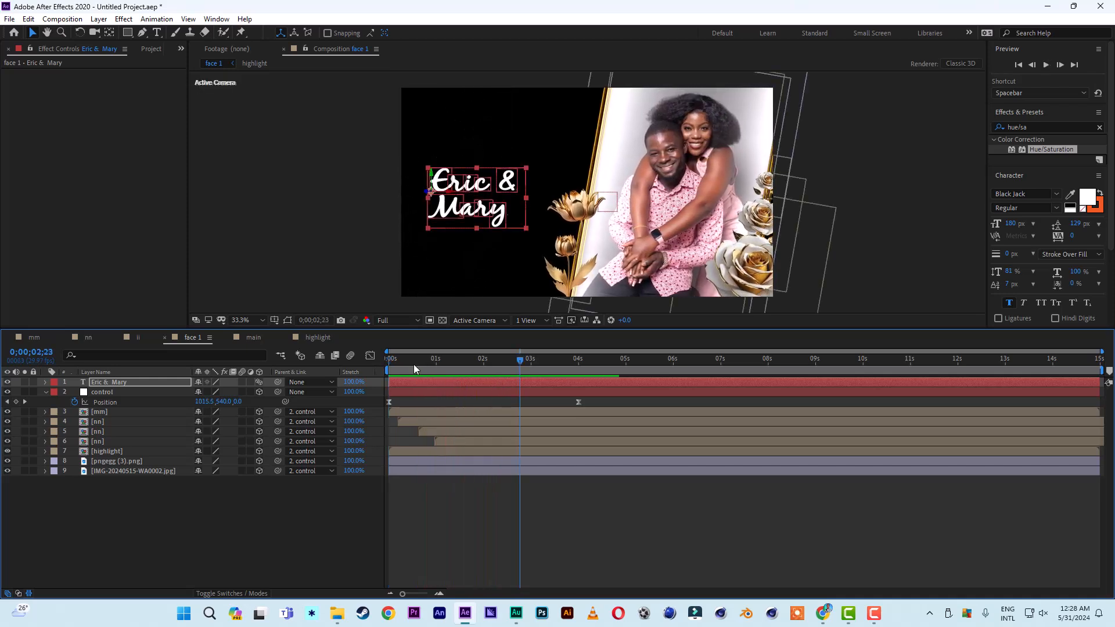
# - Nudge the names text slightly upward in the black area beside the photo
pyautogui.press('Up')
pyautogui.press('Up')
pyautogui.press('Up')
pyautogui.press('Up')
pyautogui.press('Up')
pyautogui.press('Up')
pyautogui.press('Up')
pyautogui.press('Up')
pyautogui.press('Up')
pyautogui.press('Up')
pyautogui.press('Up')
pyautogui.press('Up')
pyautogui.press('Up')
pyautogui.press('Up')
pyautogui.press('Up')
pyautogui.press('Up')
pyautogui.press('Up')
pyautogui.press('Up')
pyautogui.press('Up')
pyautogui.press('Up')
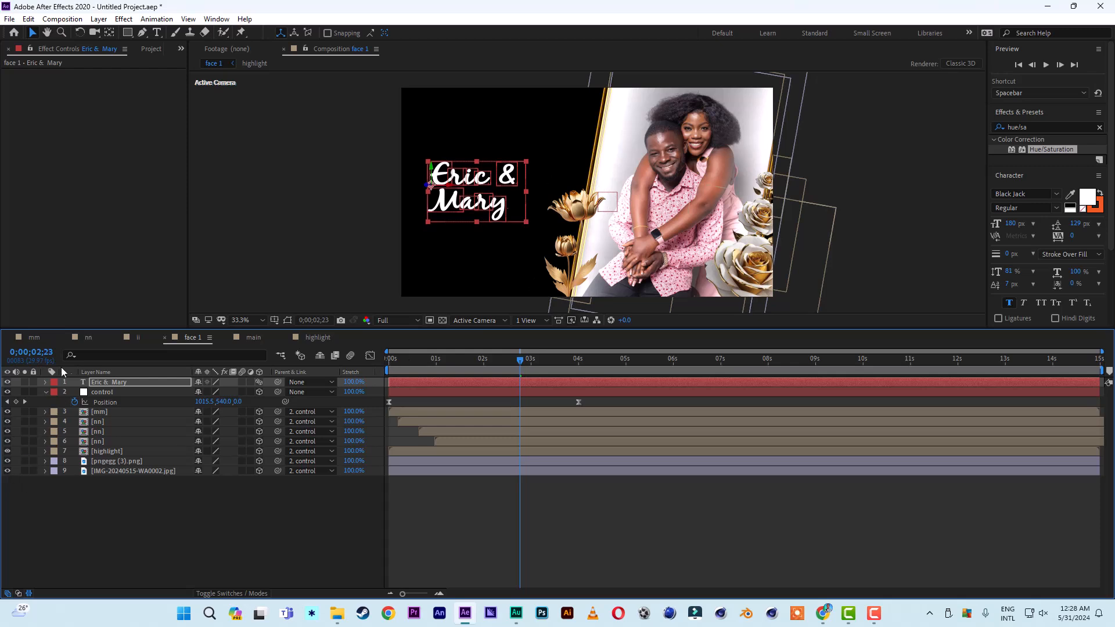
# - Add a Blur property to Animator 1 of the names text layer
pyautogui.click(46, 382)
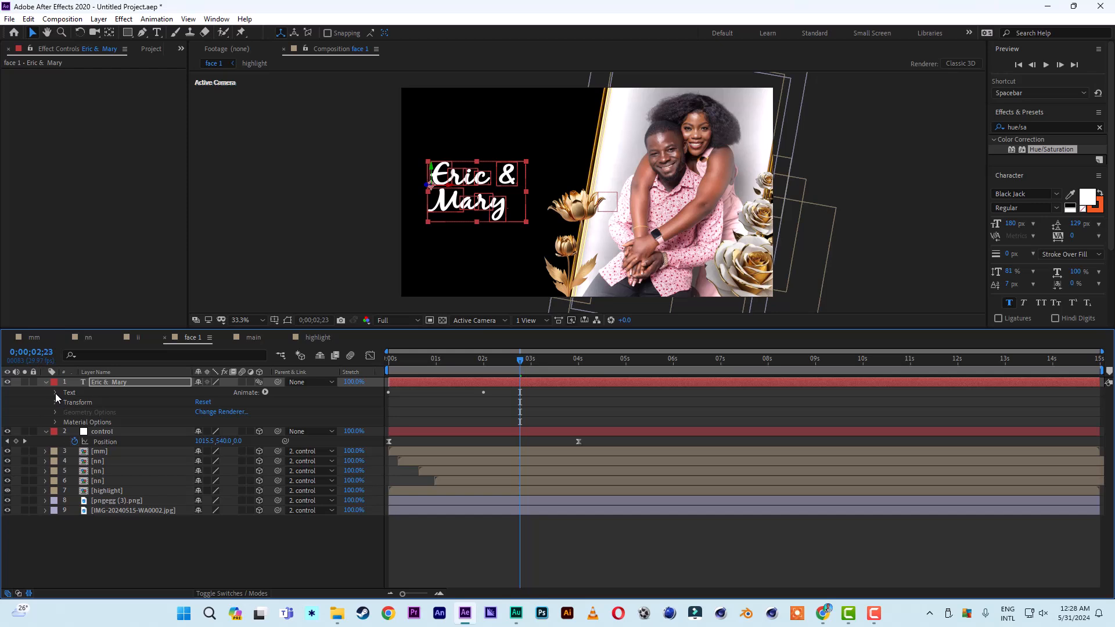
pyautogui.click(55, 393)
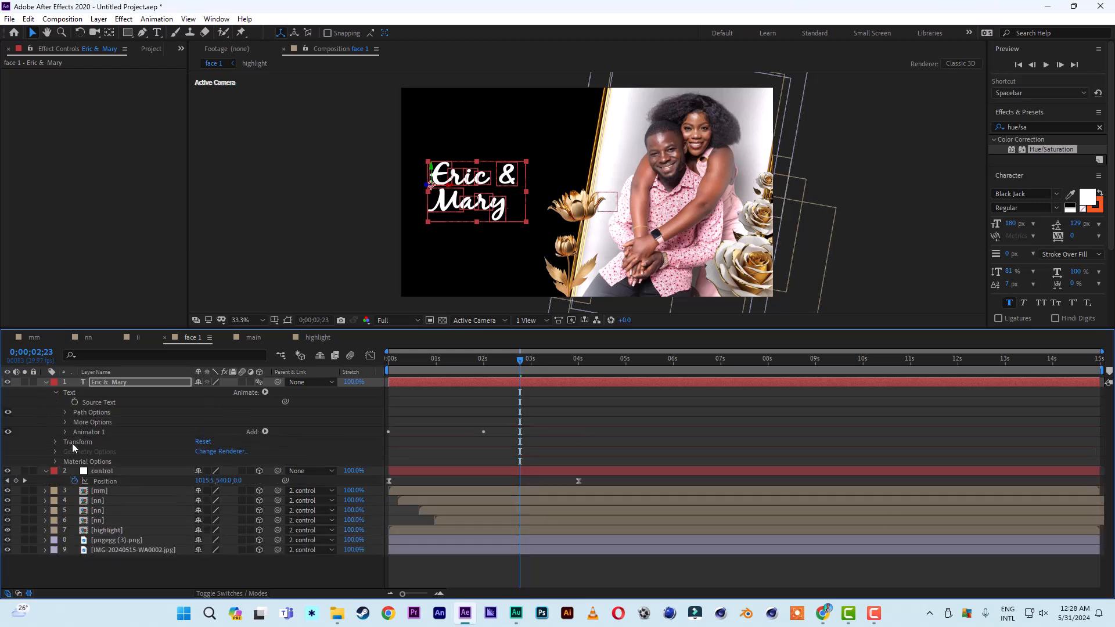
pyautogui.click(99, 432)
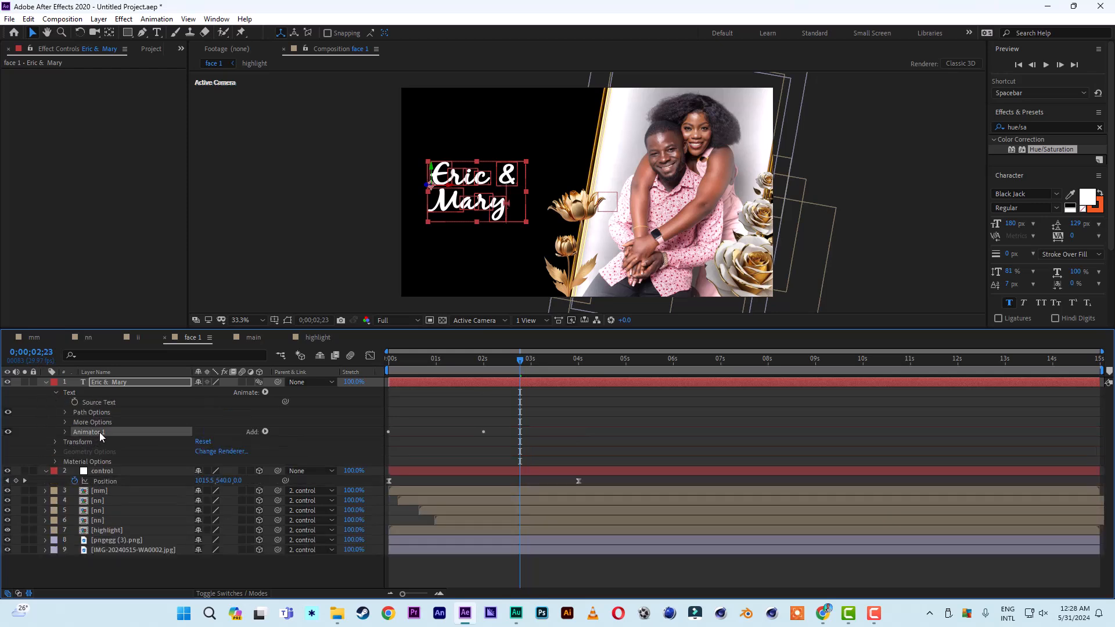
pyautogui.click(264, 433)
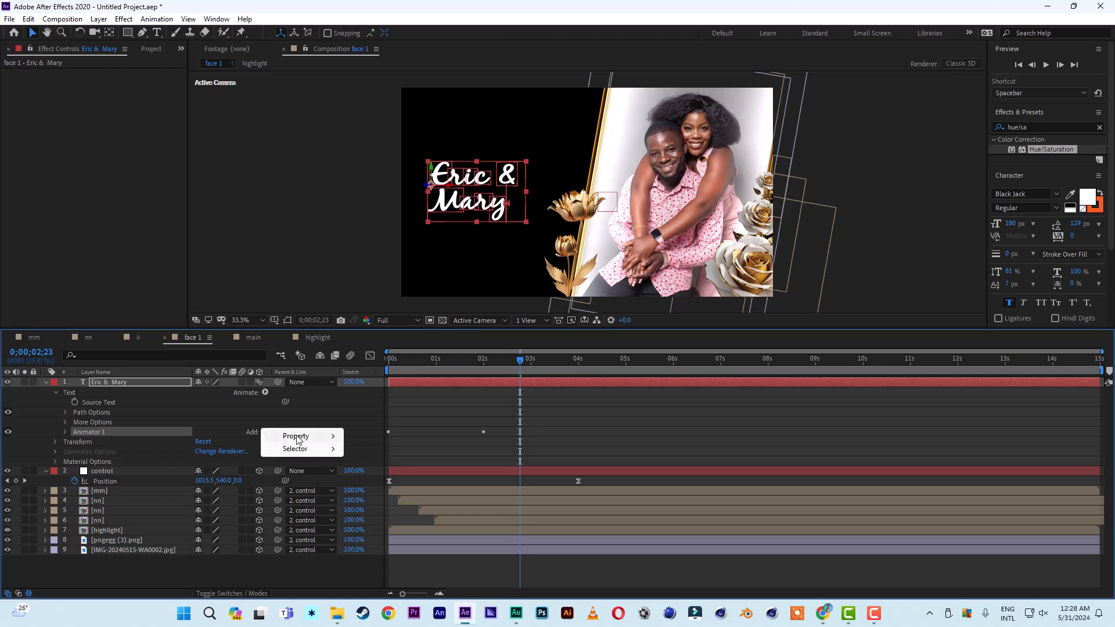
pyautogui.moveTo(300, 440)
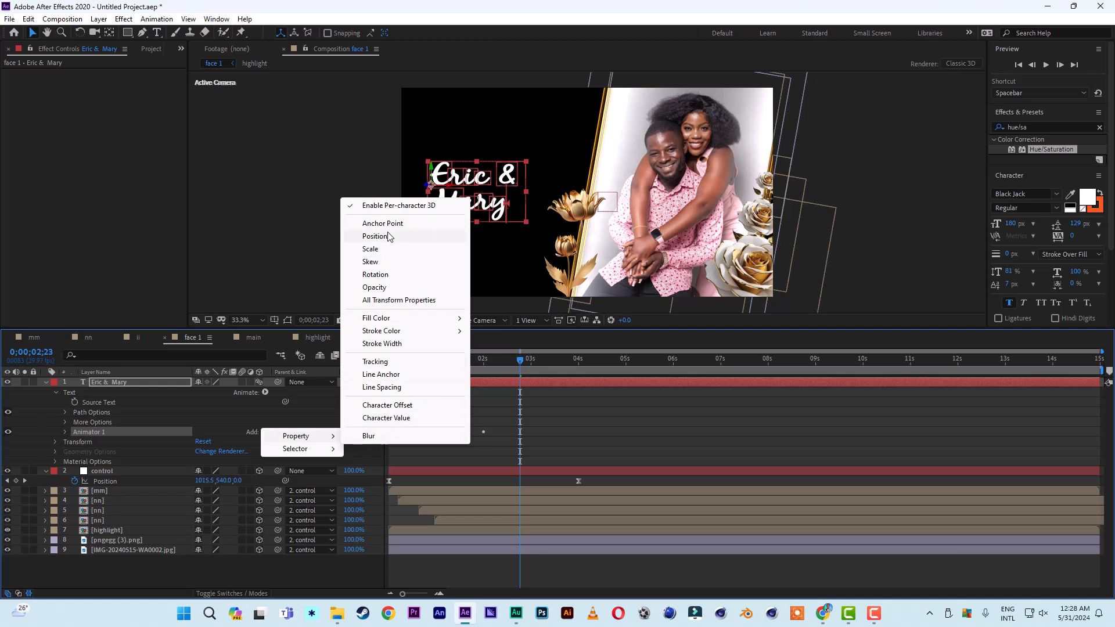
pyautogui.click(370, 436)
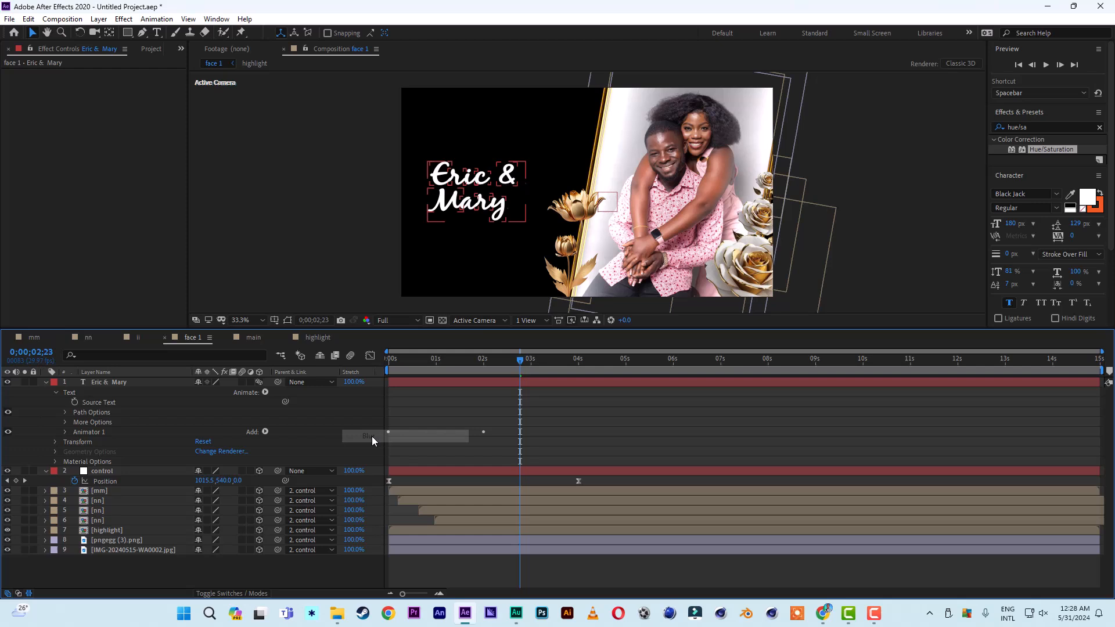
# - Set Animator 1's Blur to 82 on both axes and play the scene from 0 s to check the names' animation
pyautogui.click(64, 433)
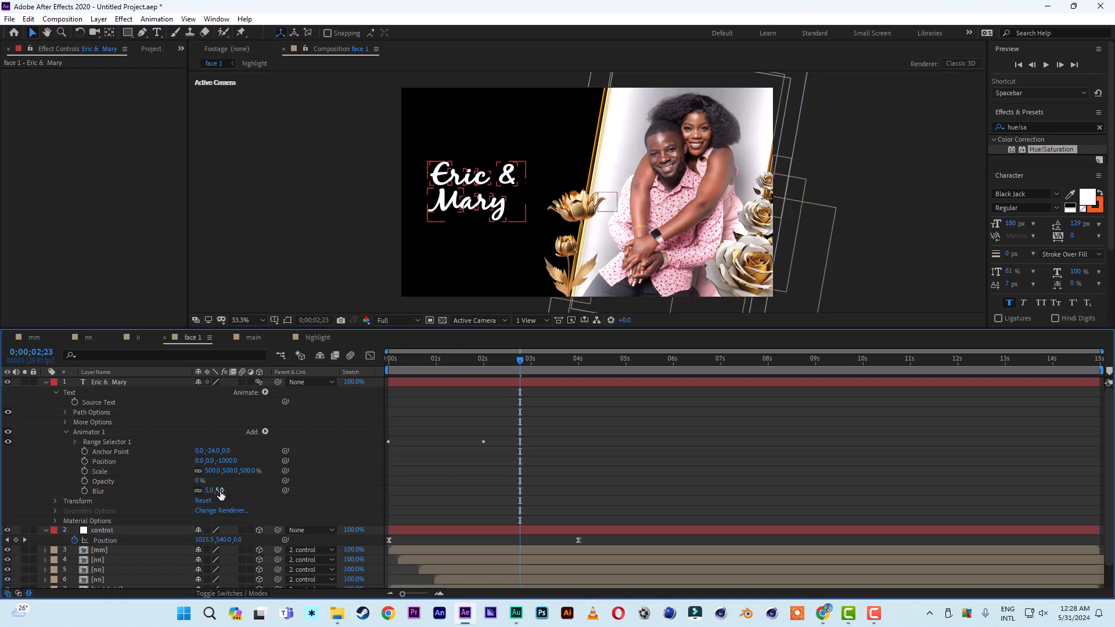
pyautogui.moveTo(220, 492); pyautogui.dragTo(241, 493)
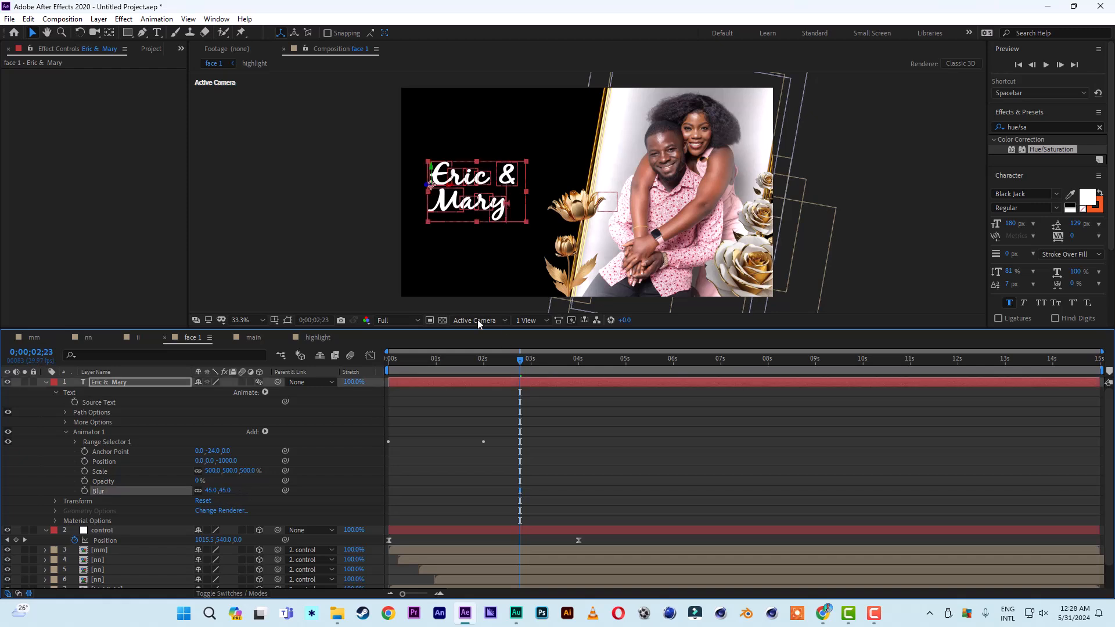
pyautogui.moveTo(478, 362); pyautogui.dragTo(437, 361)
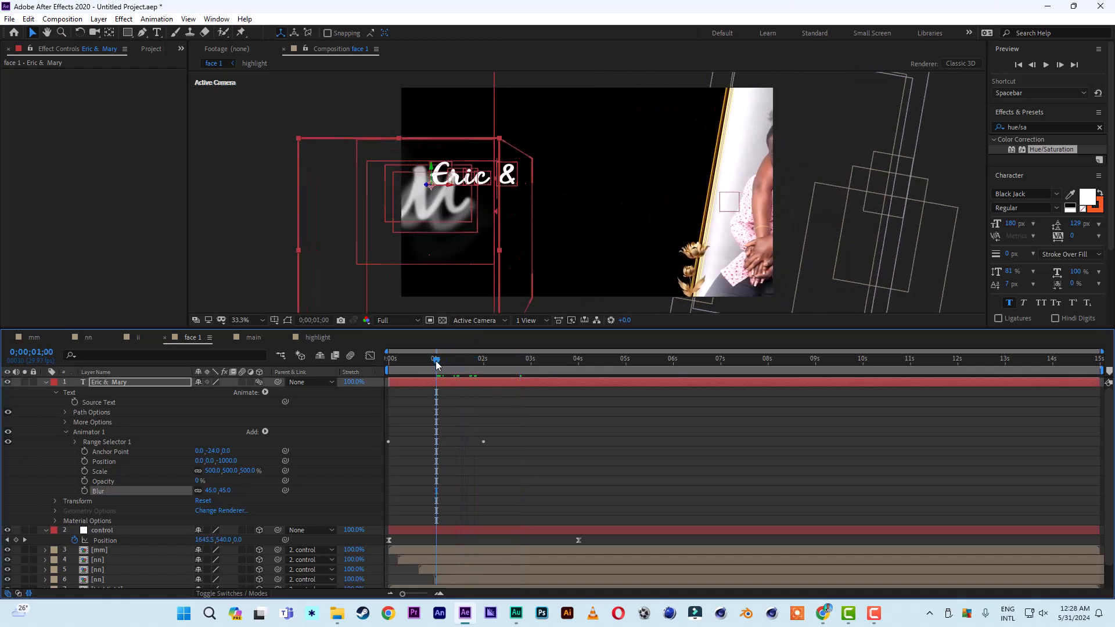
pyautogui.moveTo(223, 492); pyautogui.dragTo(249, 497)
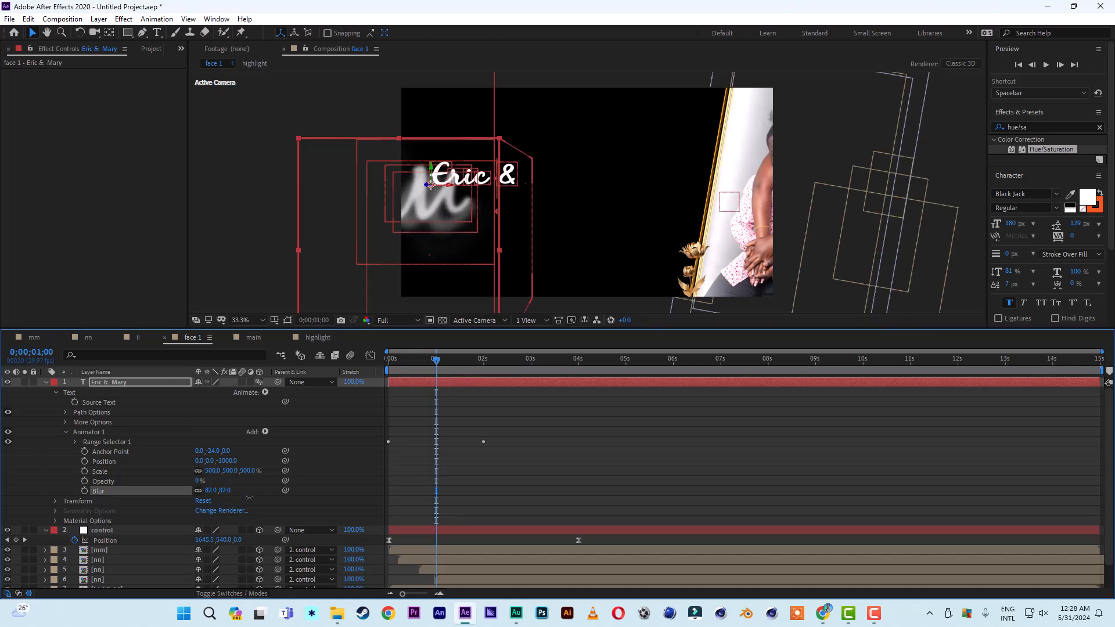
pyautogui.moveTo(421, 368); pyautogui.dragTo(343, 361)
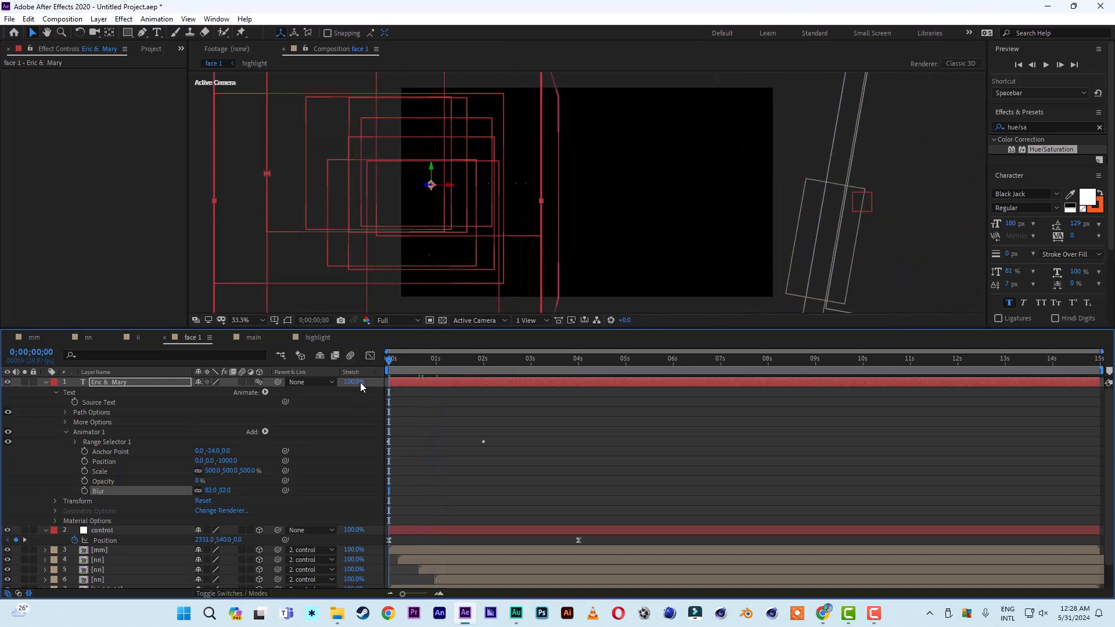
pyautogui.press('space')
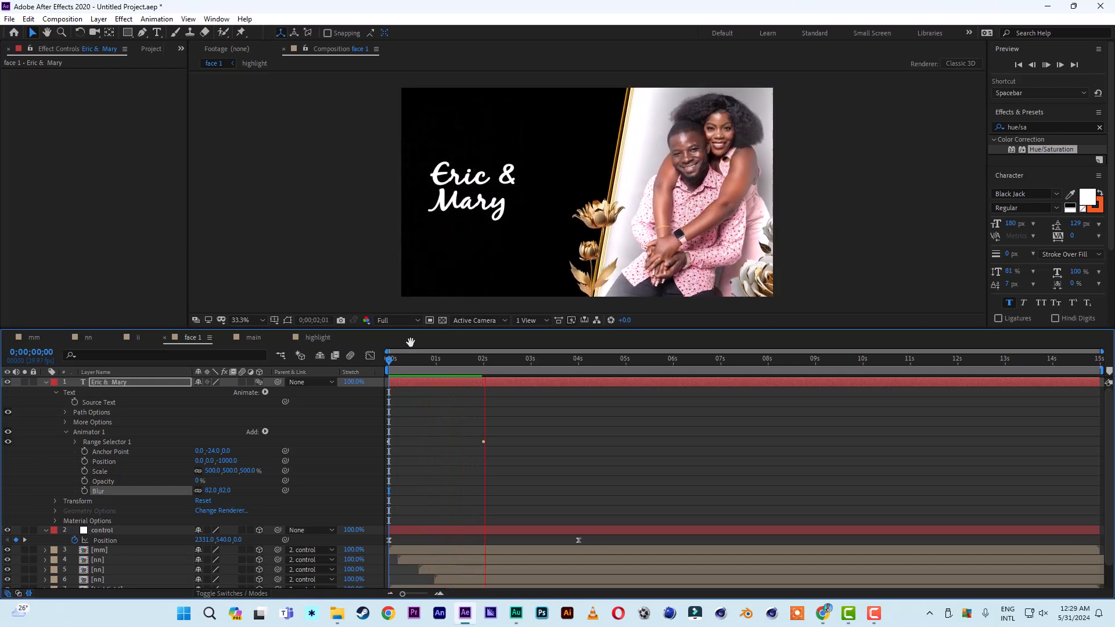
# - Play back the composition from the start to review the couple's name text animation
pyautogui.press('space')
pyautogui.moveTo(438, 362); pyautogui.dragTo(350, 370)
pyautogui.press('space')
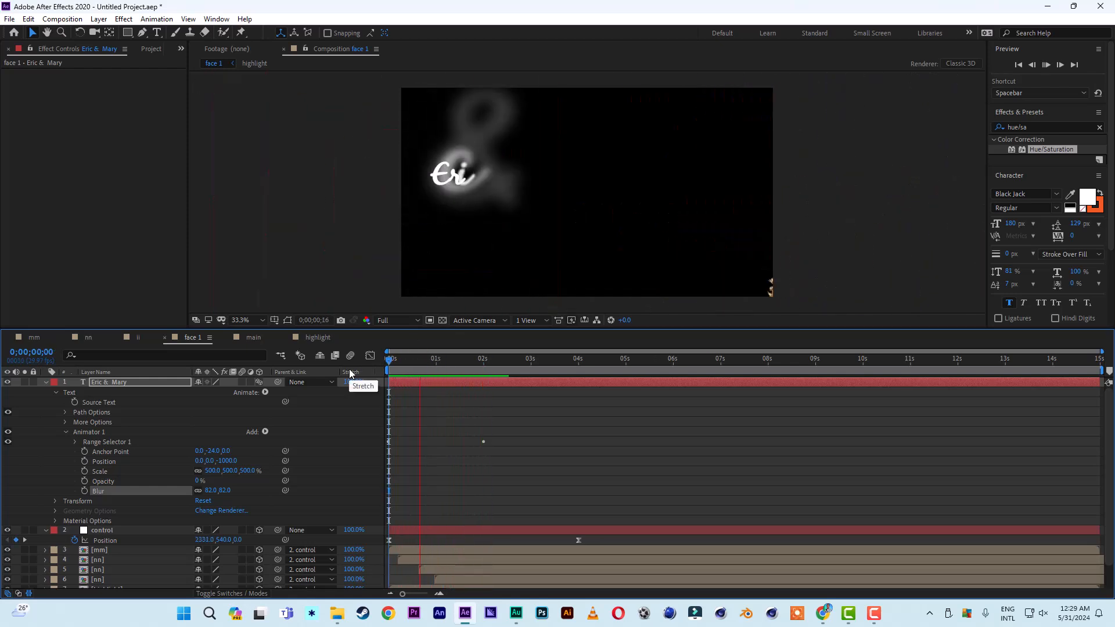
pyautogui.press('space')
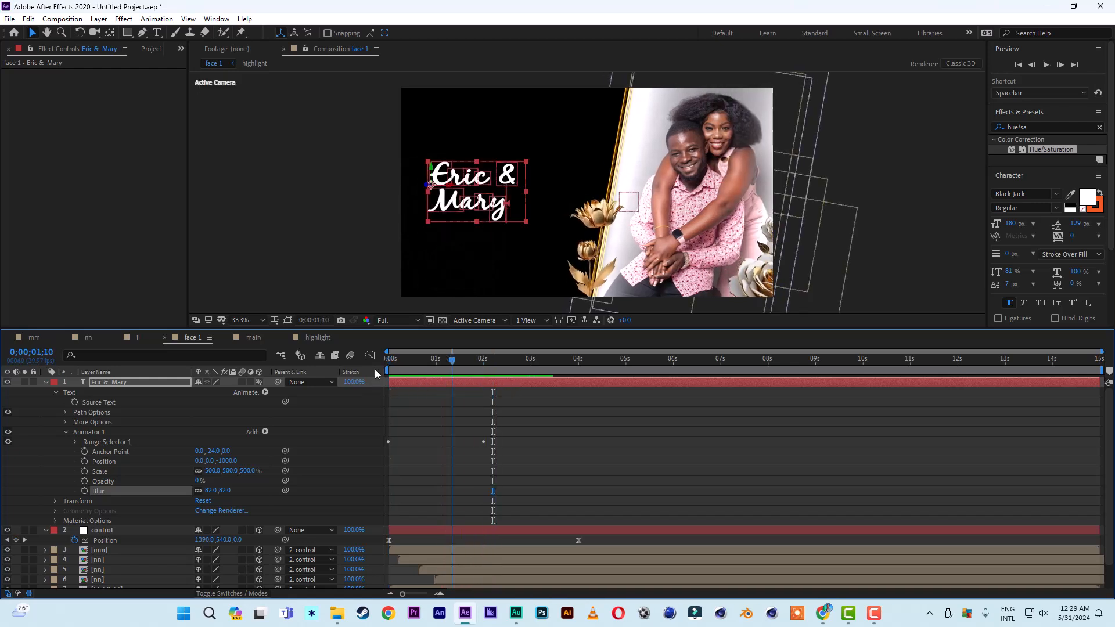
pyautogui.press('space')
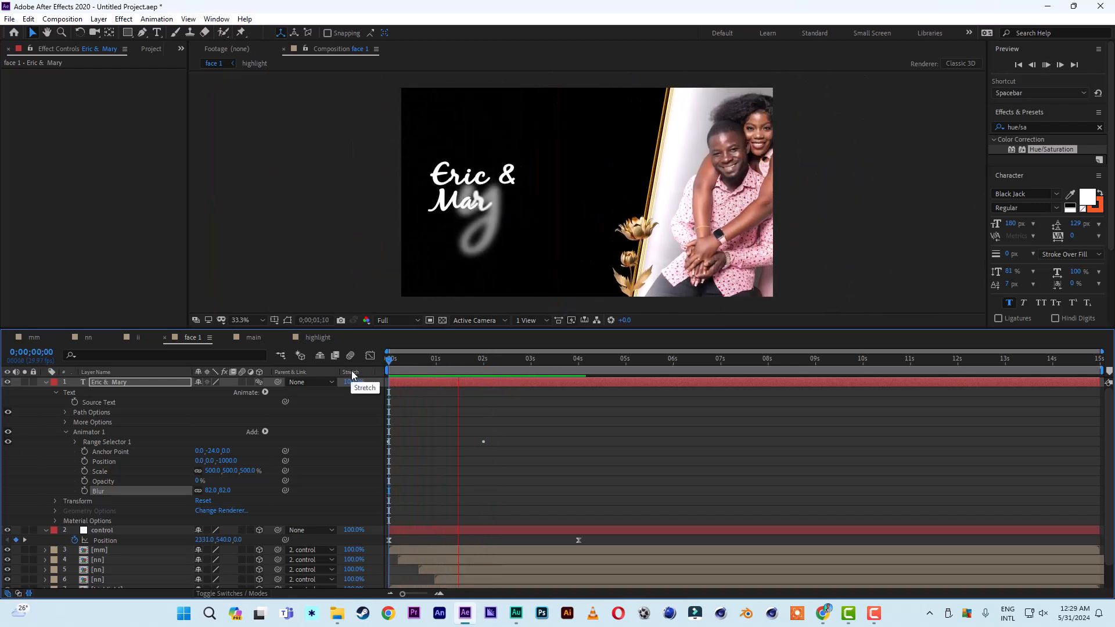
pyautogui.press('space')
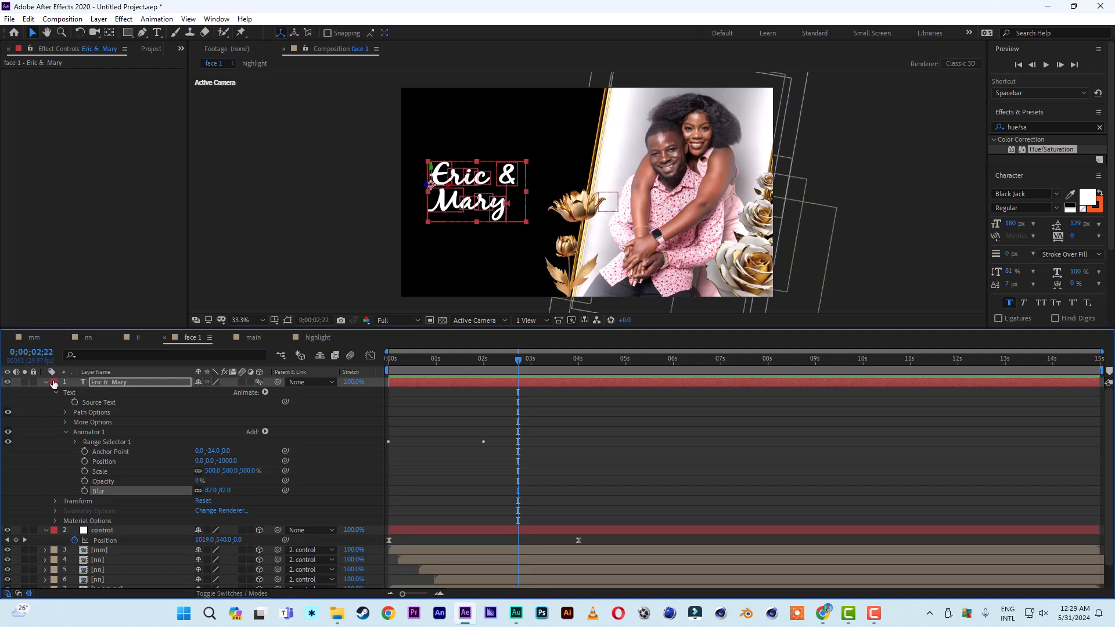
# - Collapse the name text layer's properties and set its fill colour to dark red, 910000
pyautogui.click(45, 382)
pyautogui.click(45, 391)
pyautogui.click(110, 383)
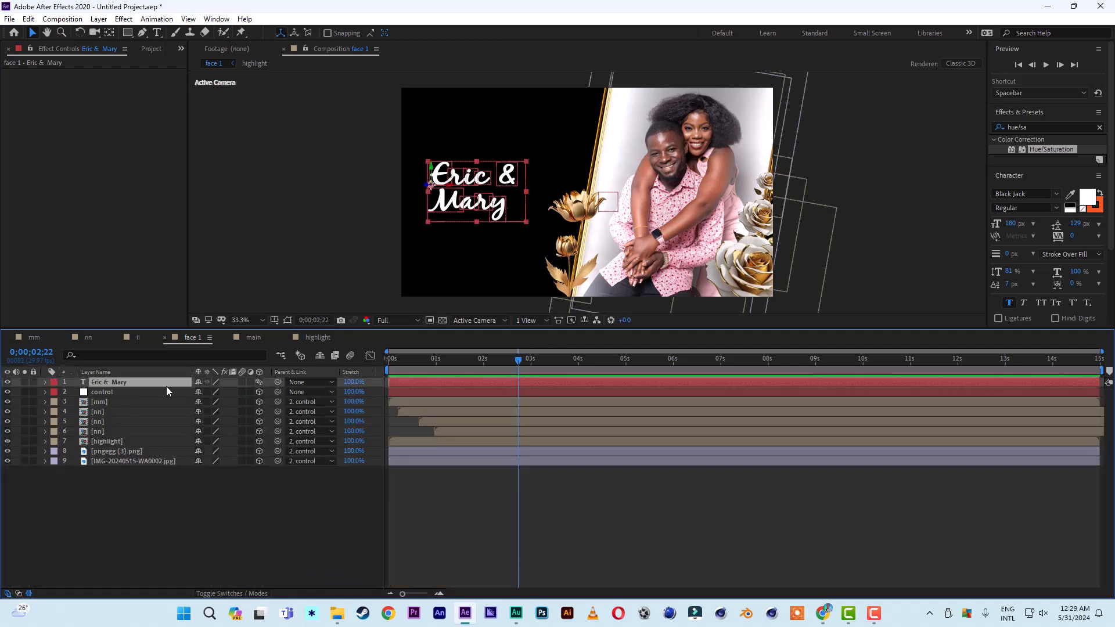
pyautogui.click(1085, 204)
pyautogui.click(915, 429)
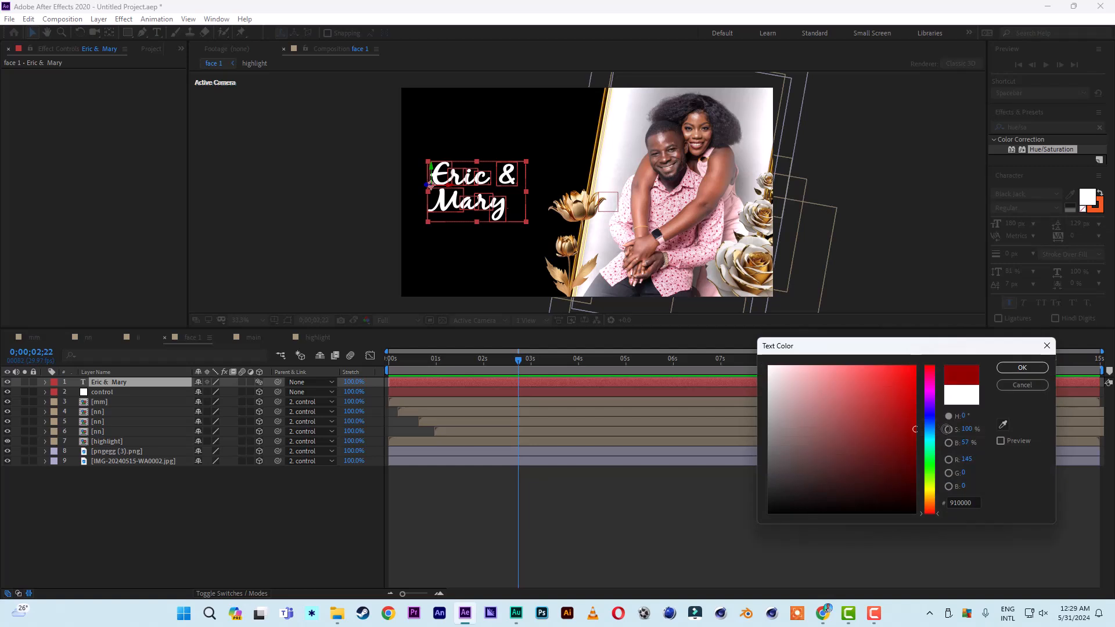
pyautogui.click(1021, 369)
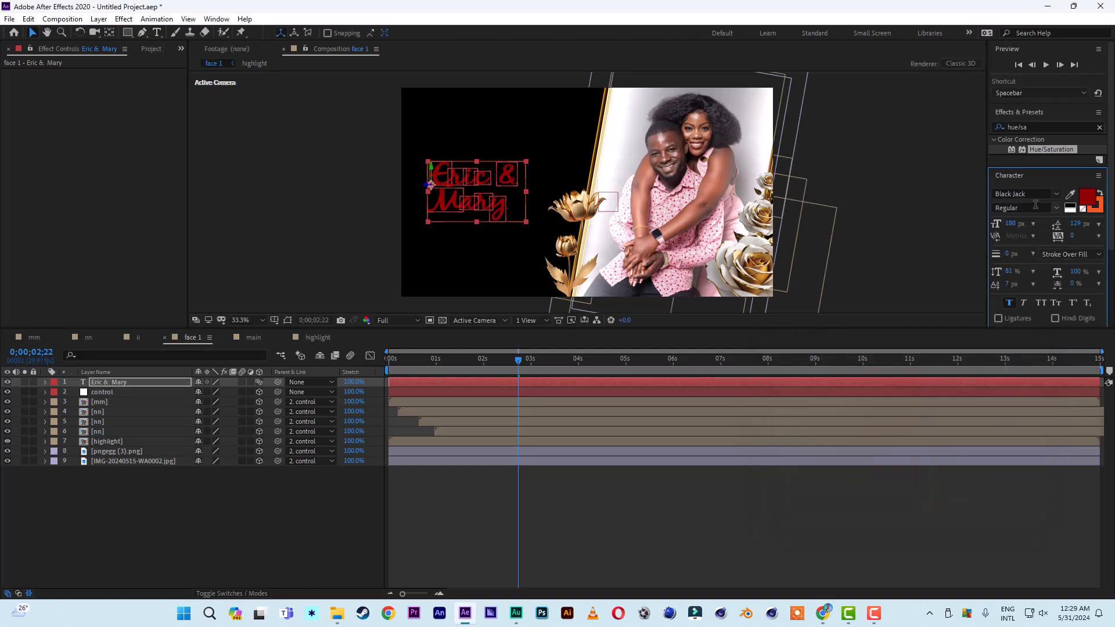
# - Find the CC Light Sweep effect and apply it to the couple's name text layer
pyautogui.click(1043, 127)
pyautogui.write('hue/sa')
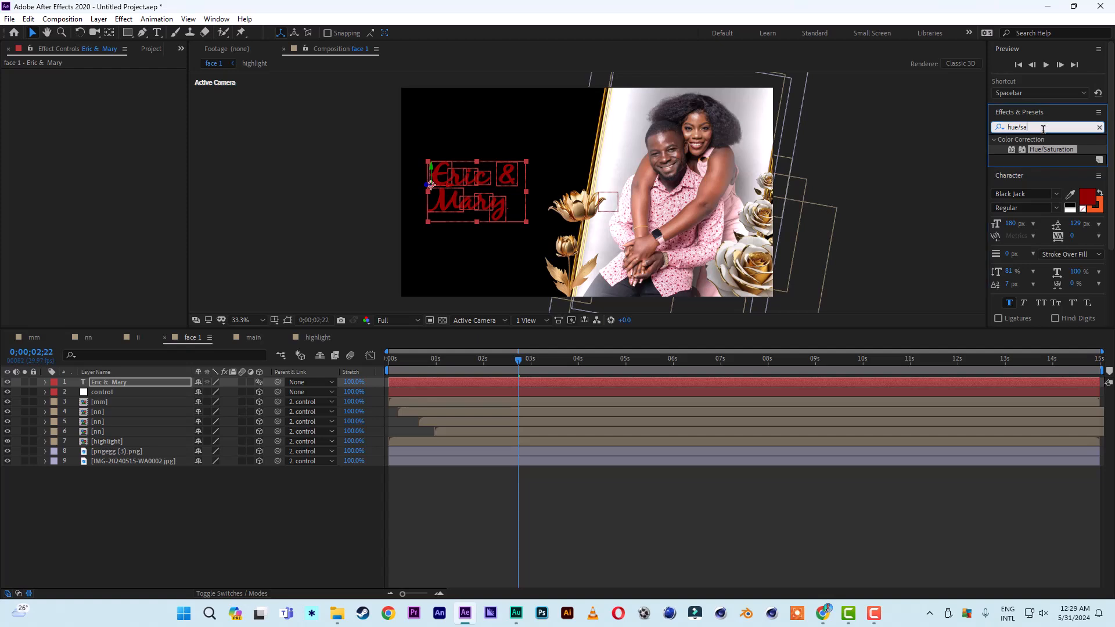
pyautogui.moveTo(1053, 127); pyautogui.dragTo(870, 125)
pyautogui.write('cc l')
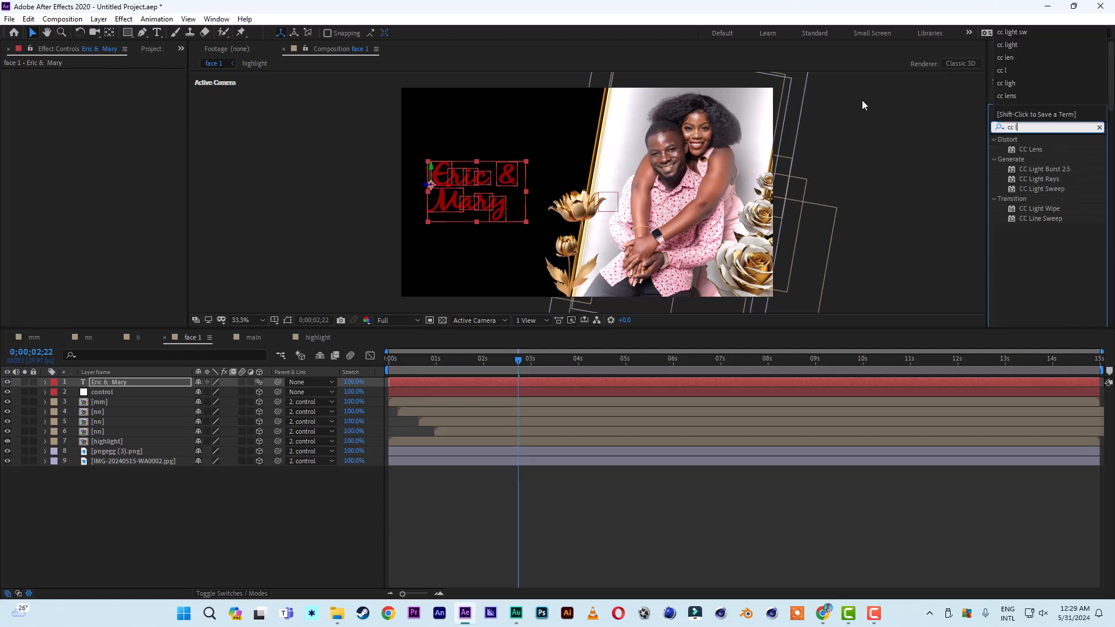
pyautogui.write('ight w')
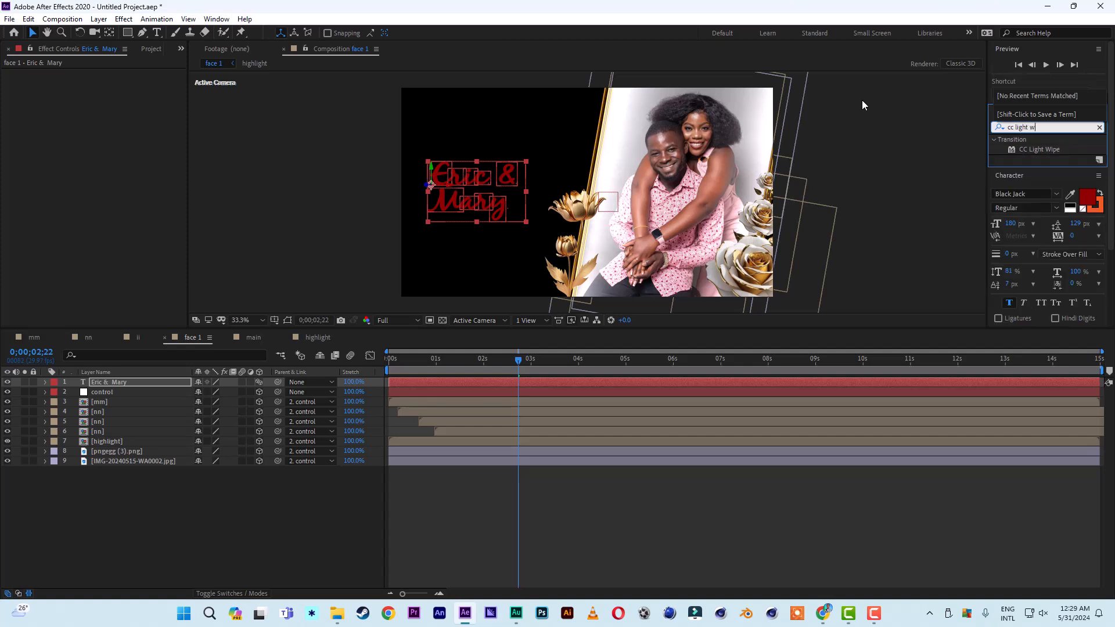
pyautogui.press('BackSpace')
pyautogui.write('s')
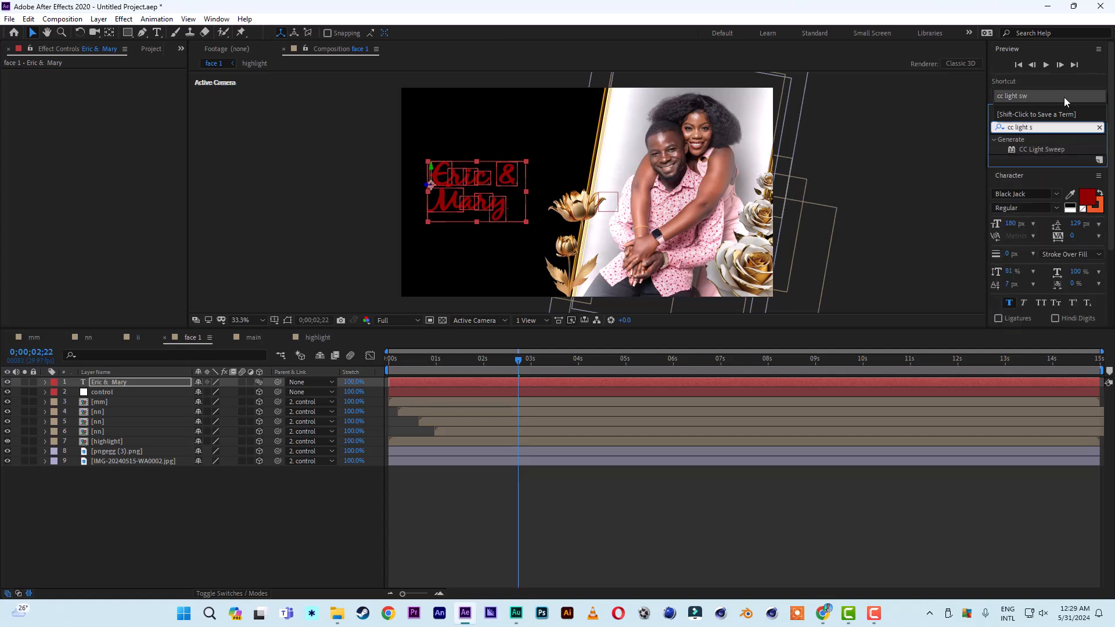
pyautogui.doubleClick(1057, 150)
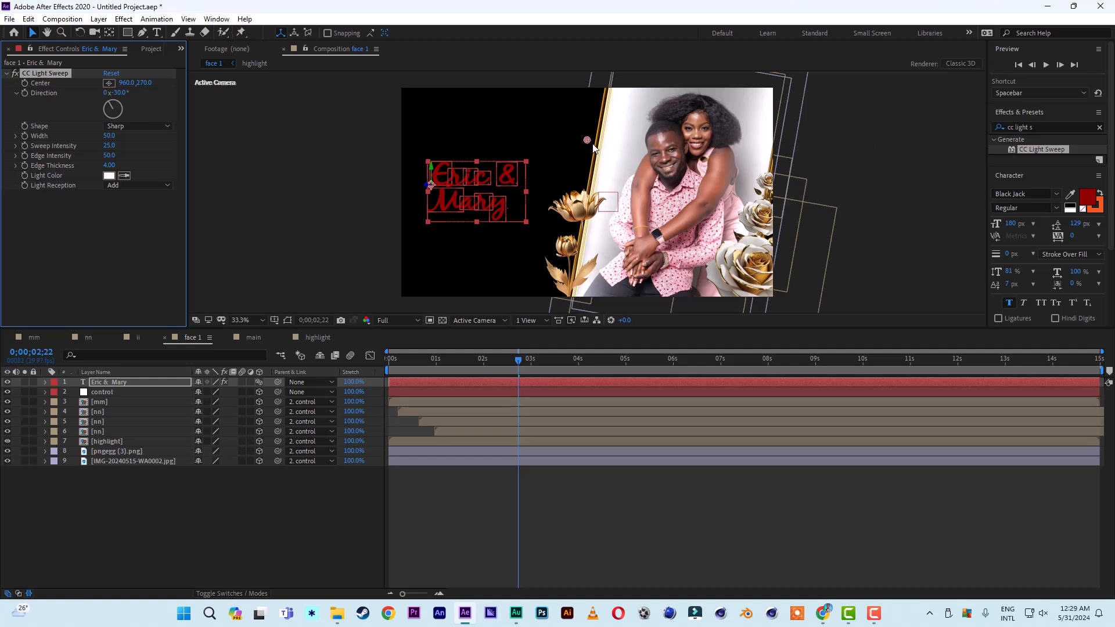
# - Move the light sweep's center to about 231, 318 above the names and widen the sweep to 127
pyautogui.moveTo(588, 141); pyautogui.dragTo(446, 149)
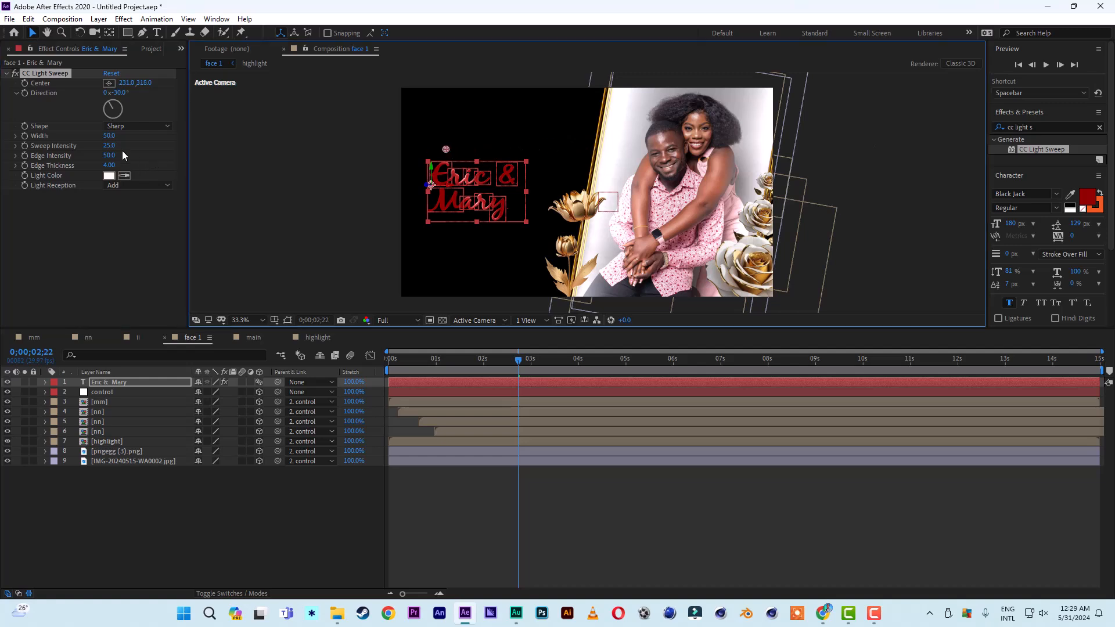
pyautogui.moveTo(107, 136); pyautogui.dragTo(143, 140)
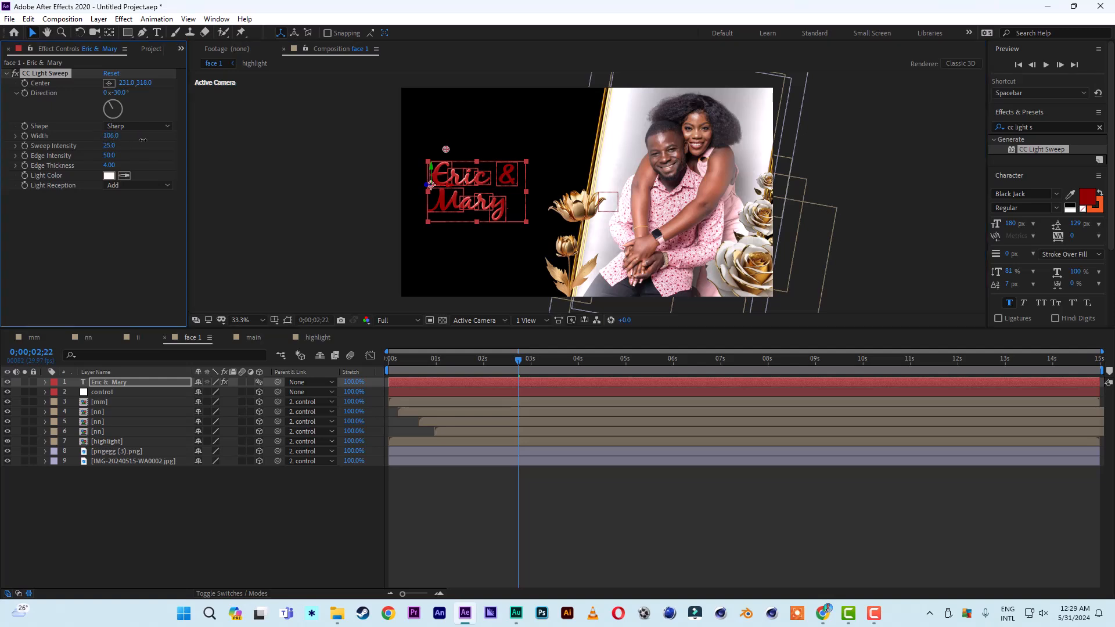
pyautogui.click(185, 525)
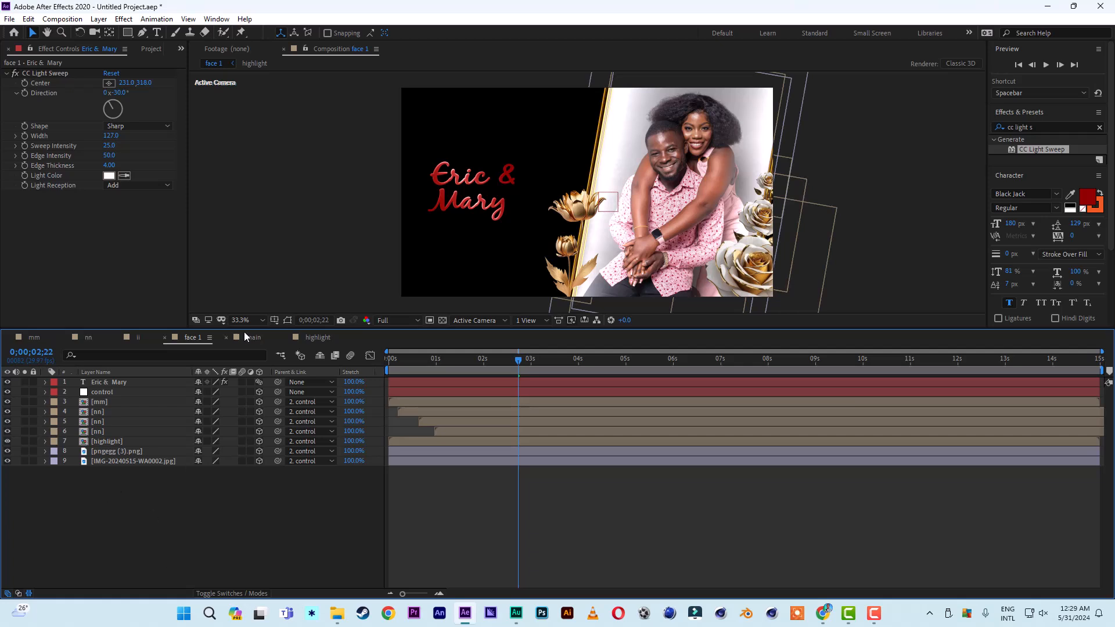
# - Set the current time to 0;00;01;27 and add the ii composition as the top layer of face 1
pyautogui.click(108, 383)
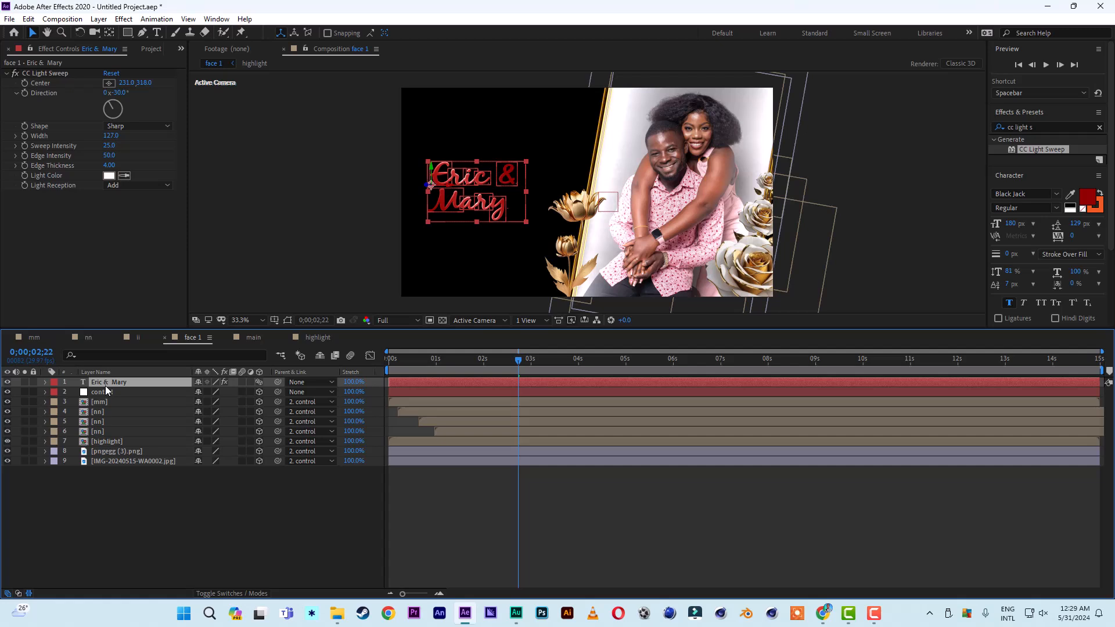
pyautogui.click(438, 366)
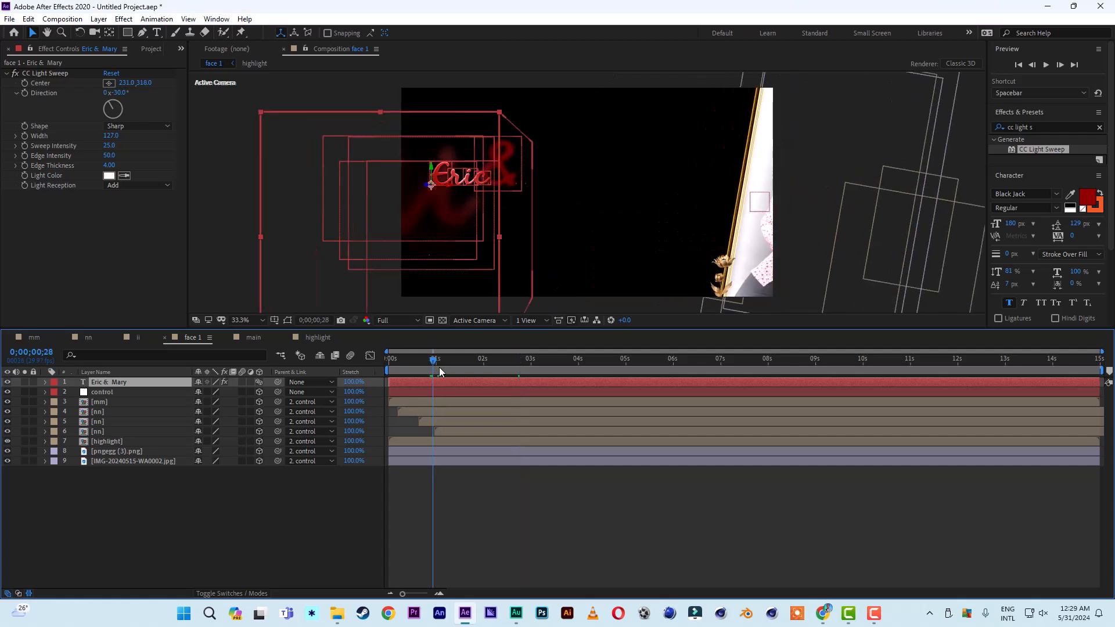
pyautogui.moveTo(440, 370); pyautogui.dragTo(479, 368)
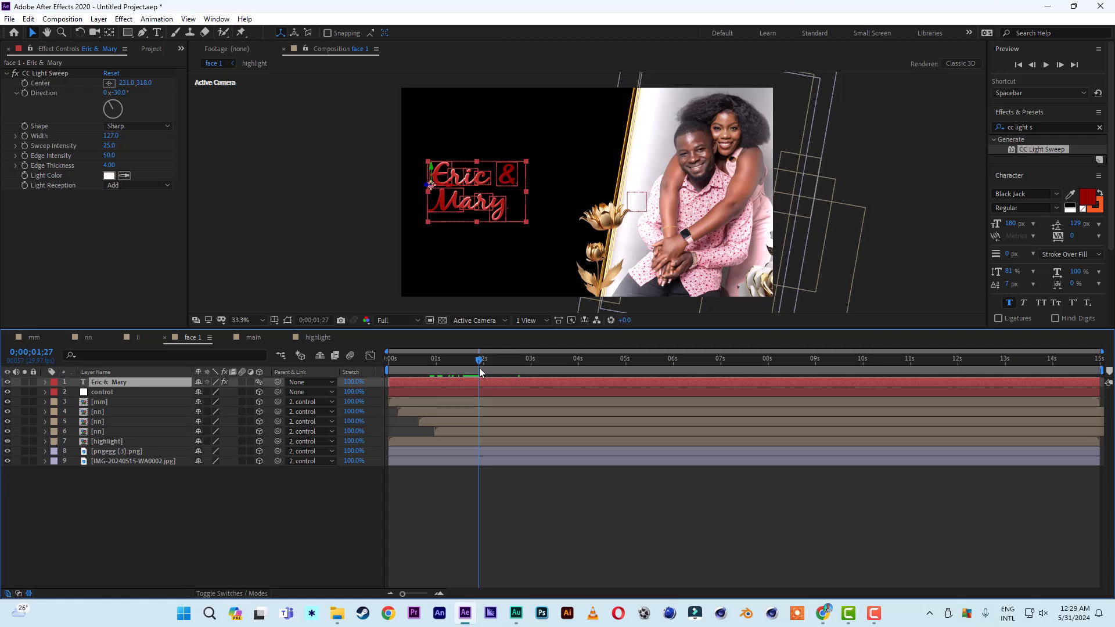
pyautogui.click(145, 49)
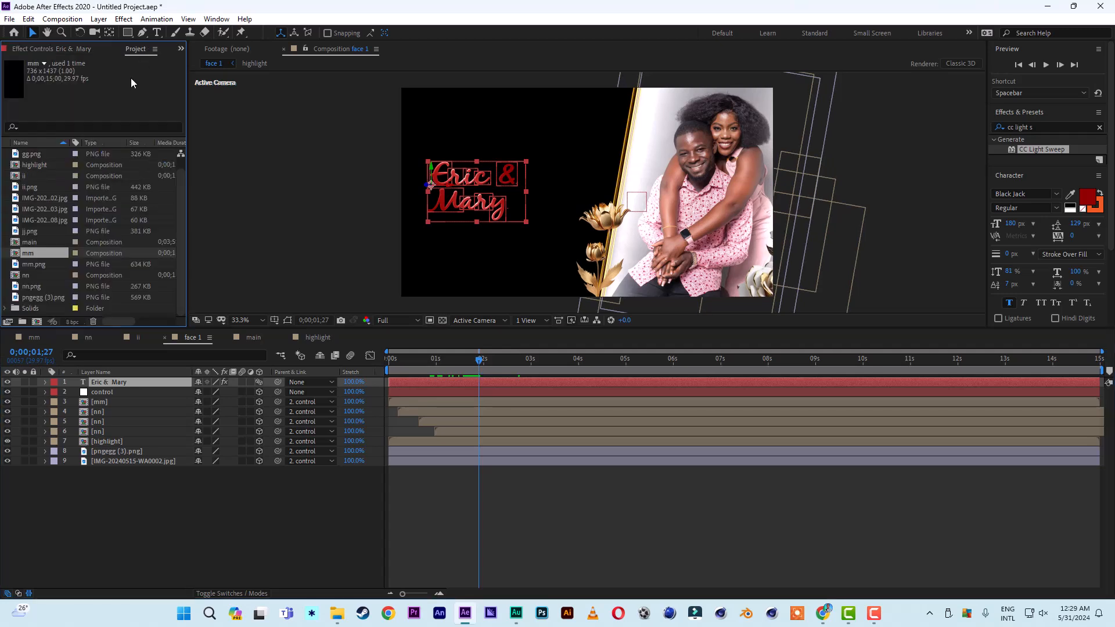
pyautogui.click(23, 175)
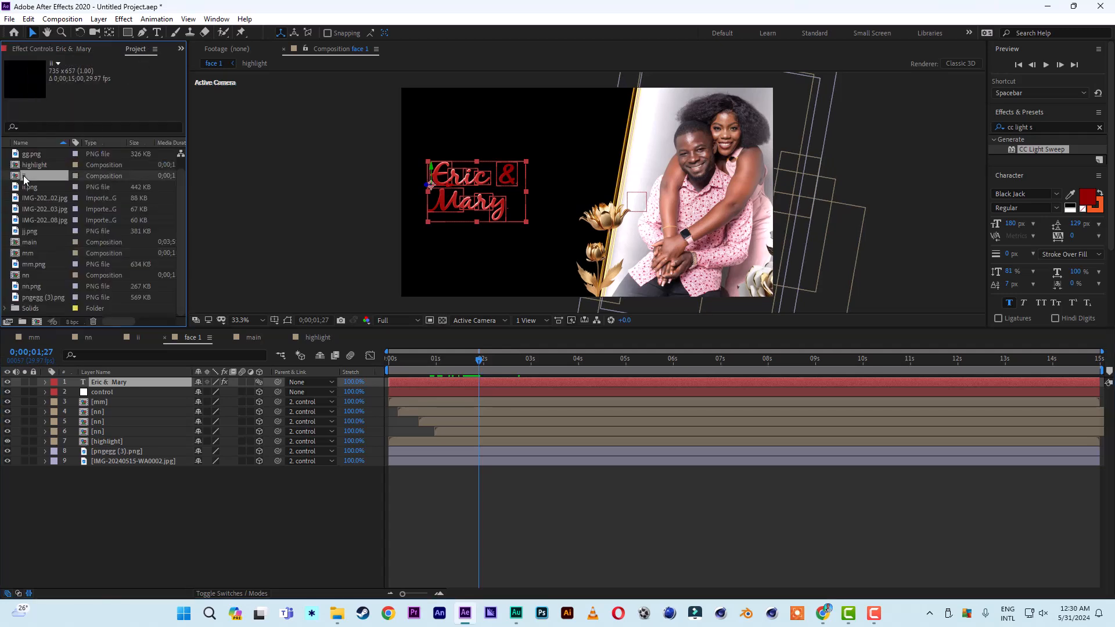
pyautogui.moveTo(23, 176); pyautogui.dragTo(122, 384)
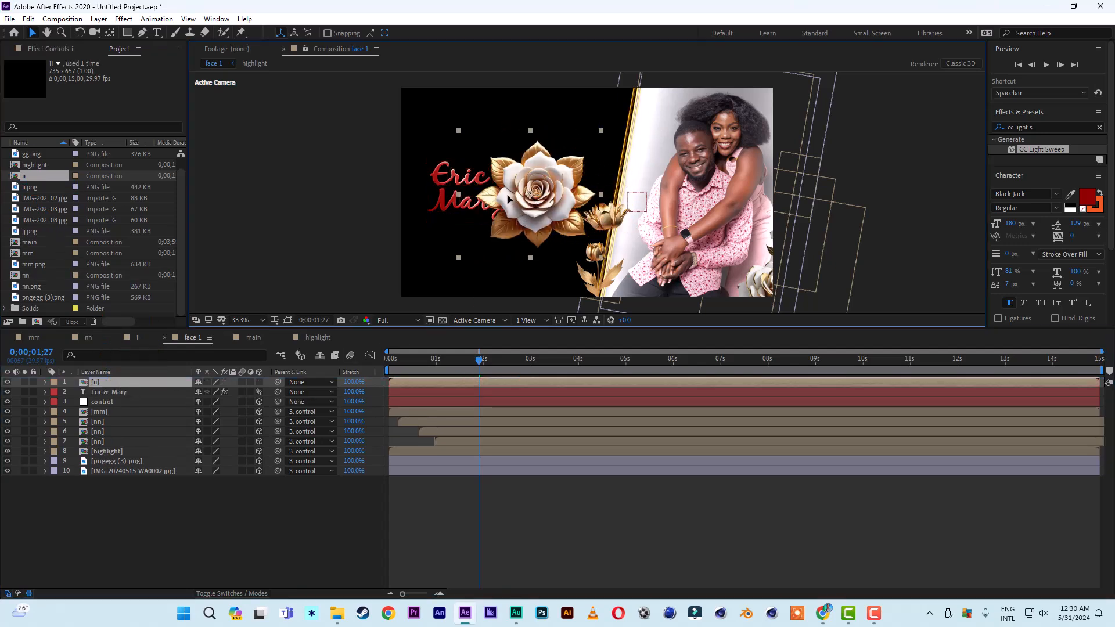
# - Scale the ii flower layer down to 25% and place it just below the couple's name text
pyautogui.moveTo(508, 199); pyautogui.dragTo(463, 241)
pyautogui.press('s')
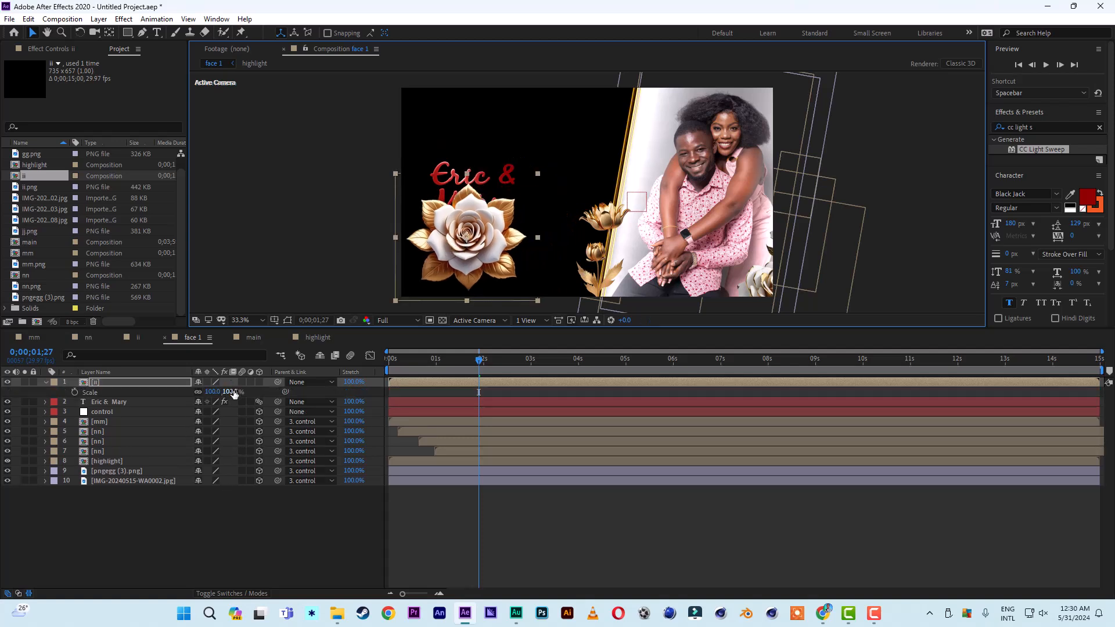
pyautogui.moveTo(234, 394); pyautogui.dragTo(190, 393)
pyautogui.click(466, 232)
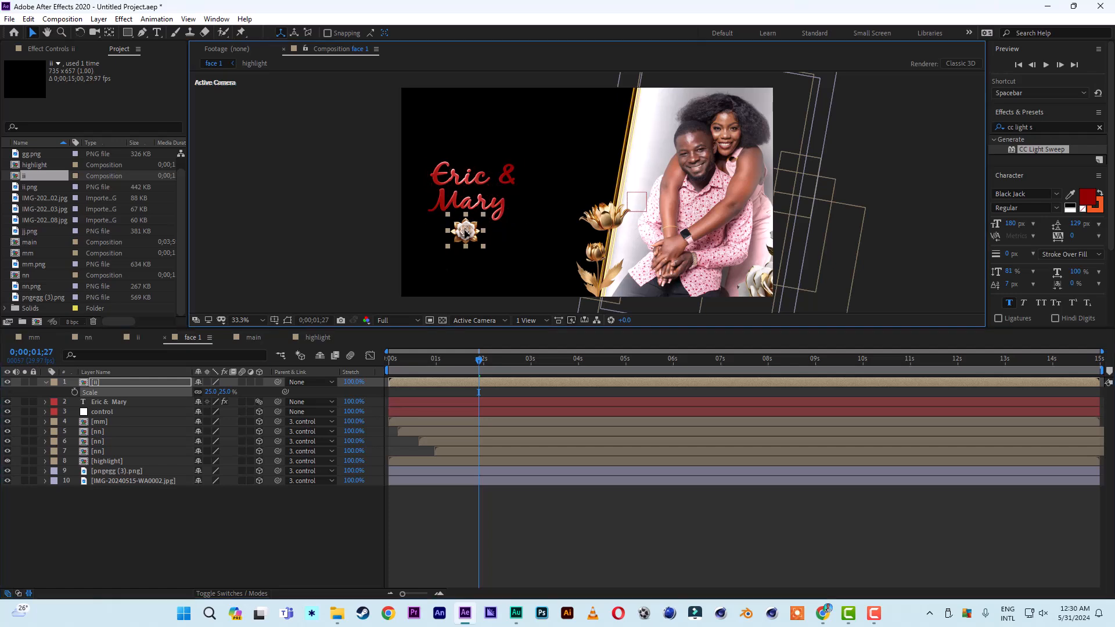
pyautogui.moveTo(466, 232); pyautogui.dragTo(466, 230)
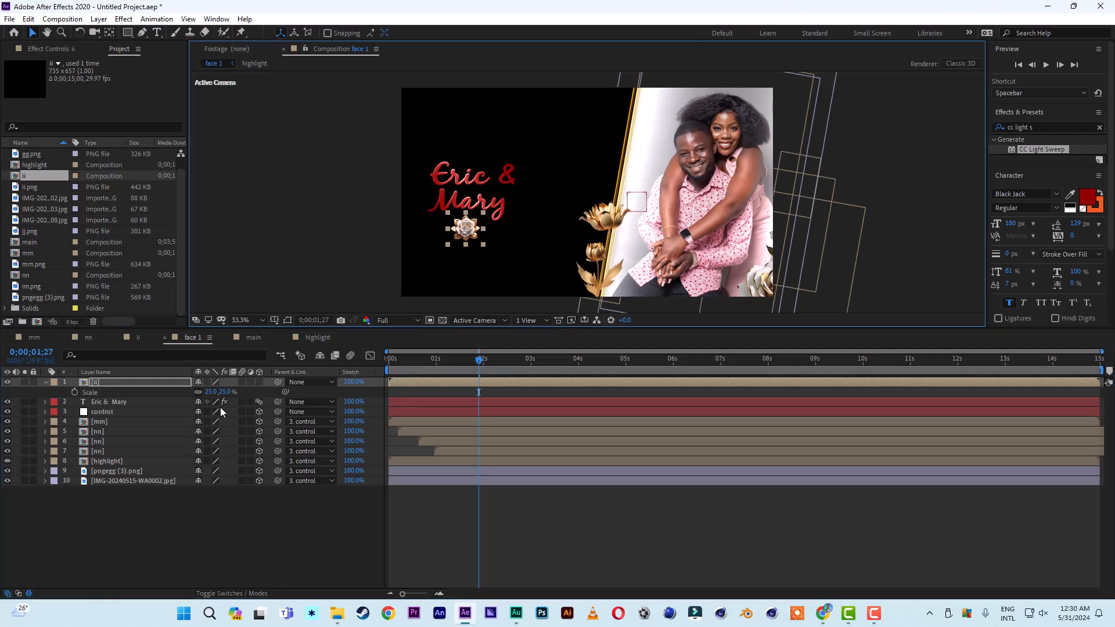
# - Make the ii flower layer 3D and parent it to the control layer
pyautogui.click(259, 383)
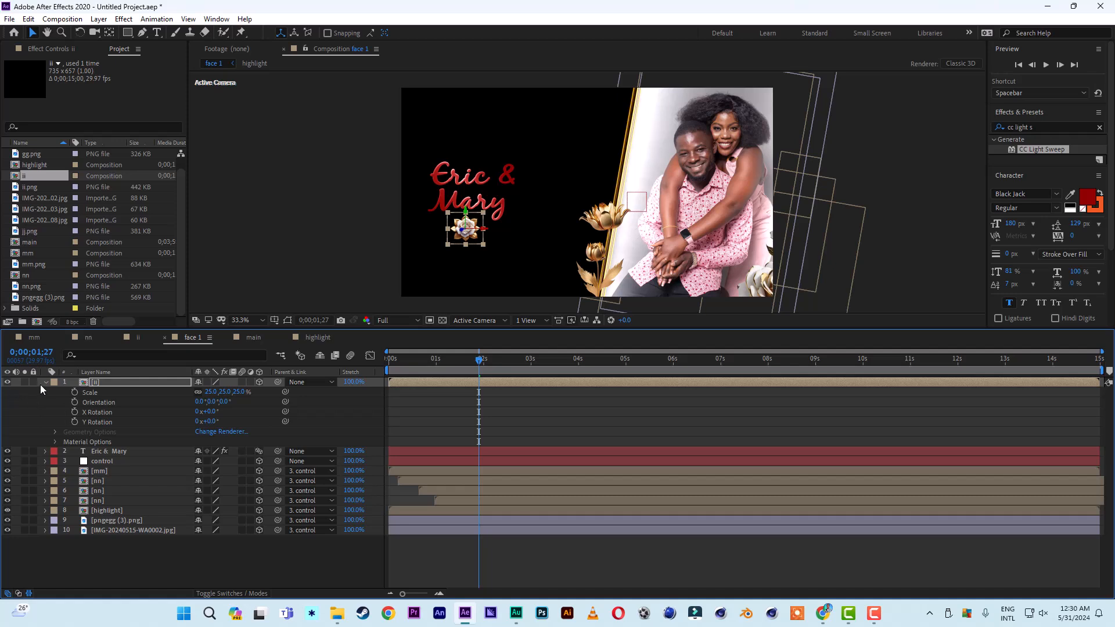
pyautogui.click(44, 382)
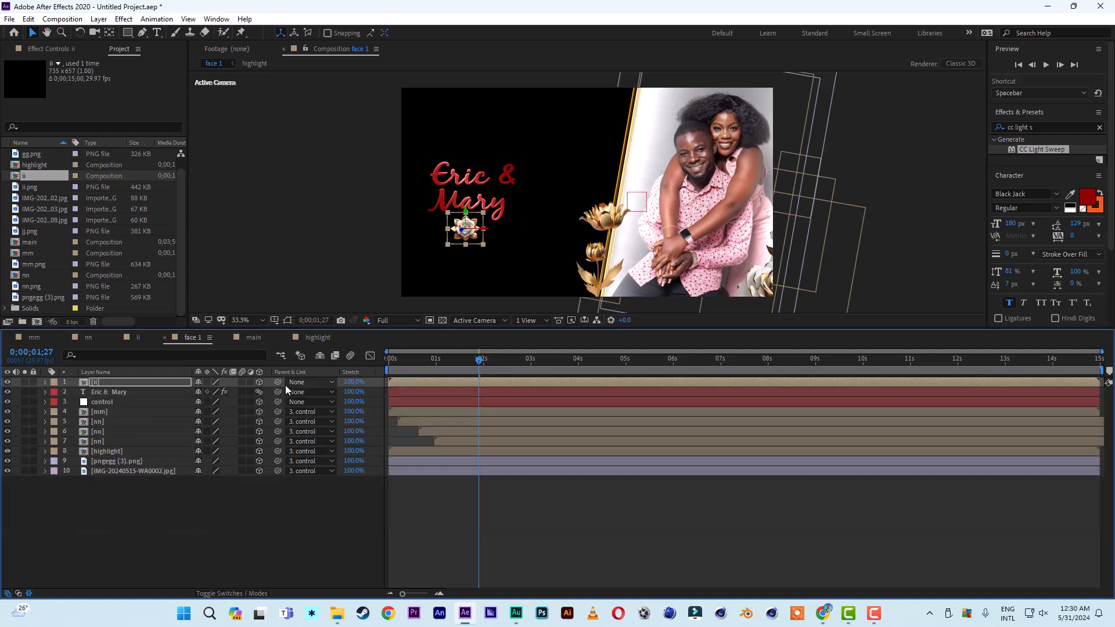
pyautogui.moveTo(278, 383); pyautogui.dragTo(108, 405)
# - Move the control layer to the top of the layer stack
pyautogui.click(107, 402)
pyautogui.moveTo(107, 383); pyautogui.dragTo(108, 384)
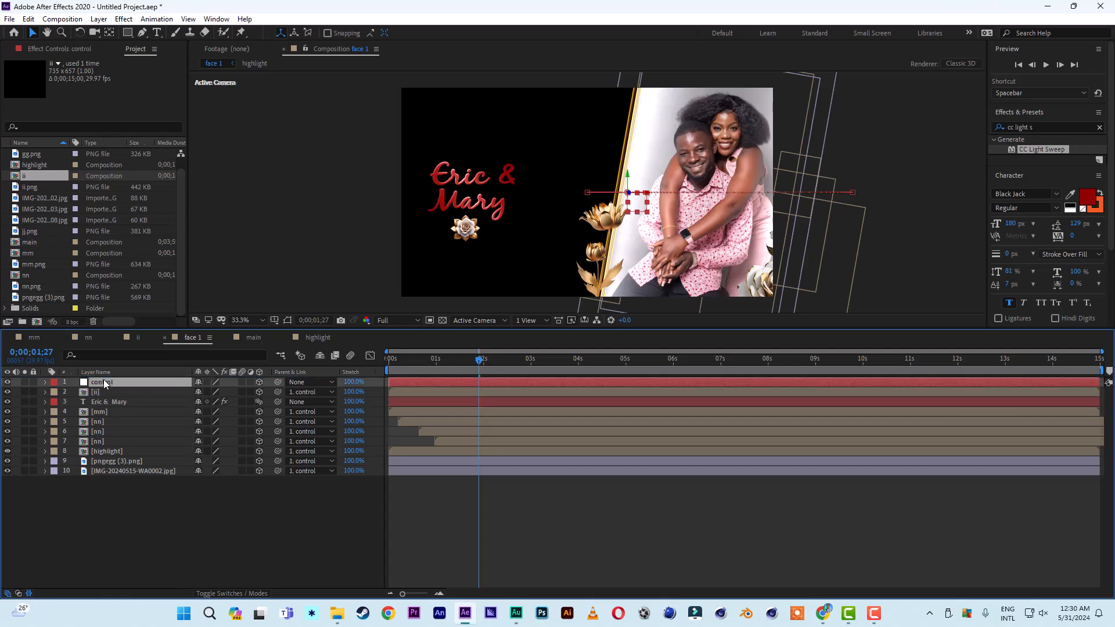
# - Duplicate the ii flower layer and place the copy on the photo's gold edge, above the golden flowers
pyautogui.click(97, 395)
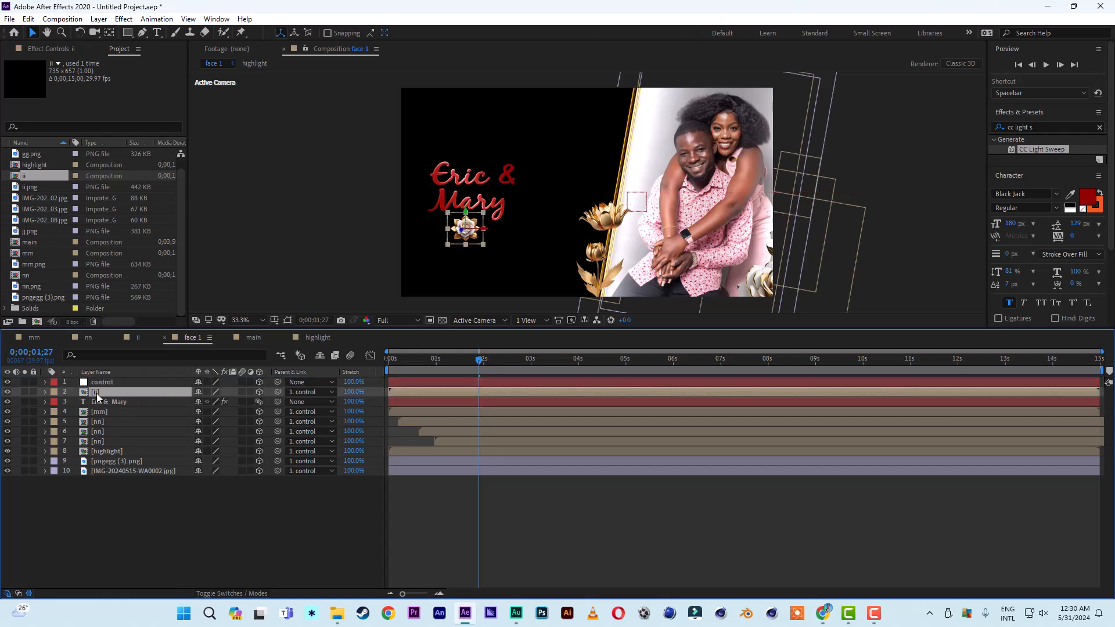
pyautogui.hotkey('ctrl', 'd')
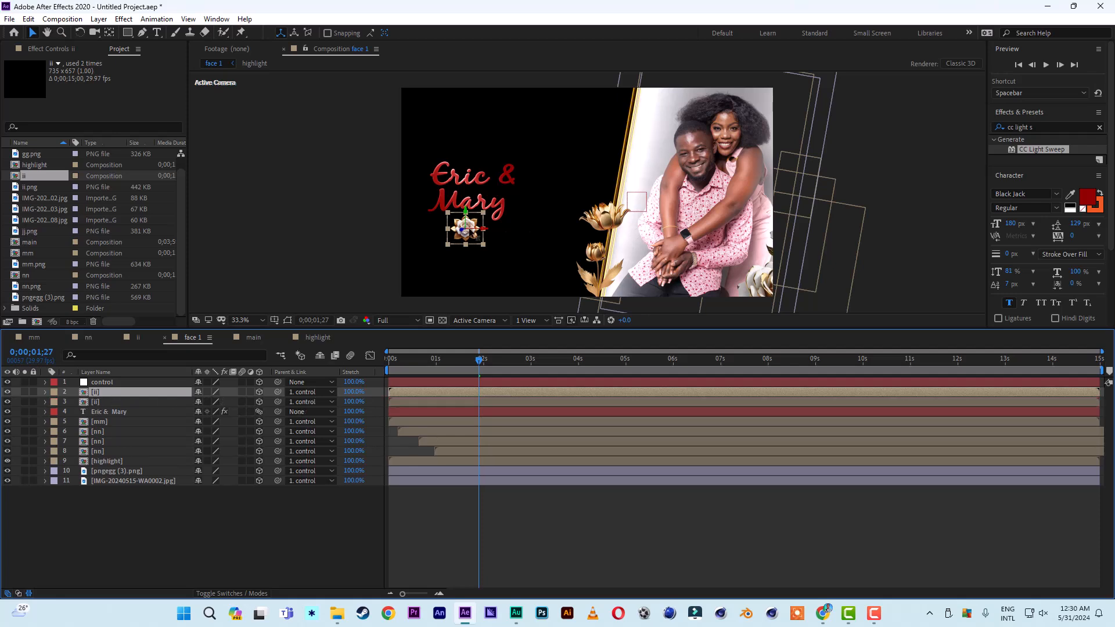
pyautogui.moveTo(473, 234); pyautogui.dragTo(624, 175)
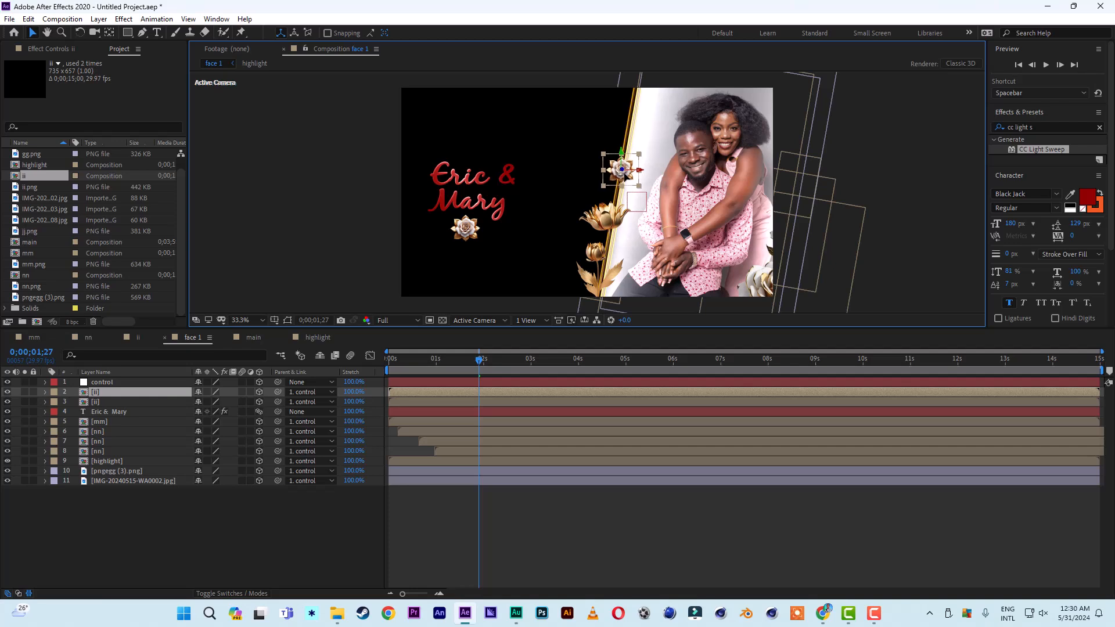
pyautogui.click(938, 186)
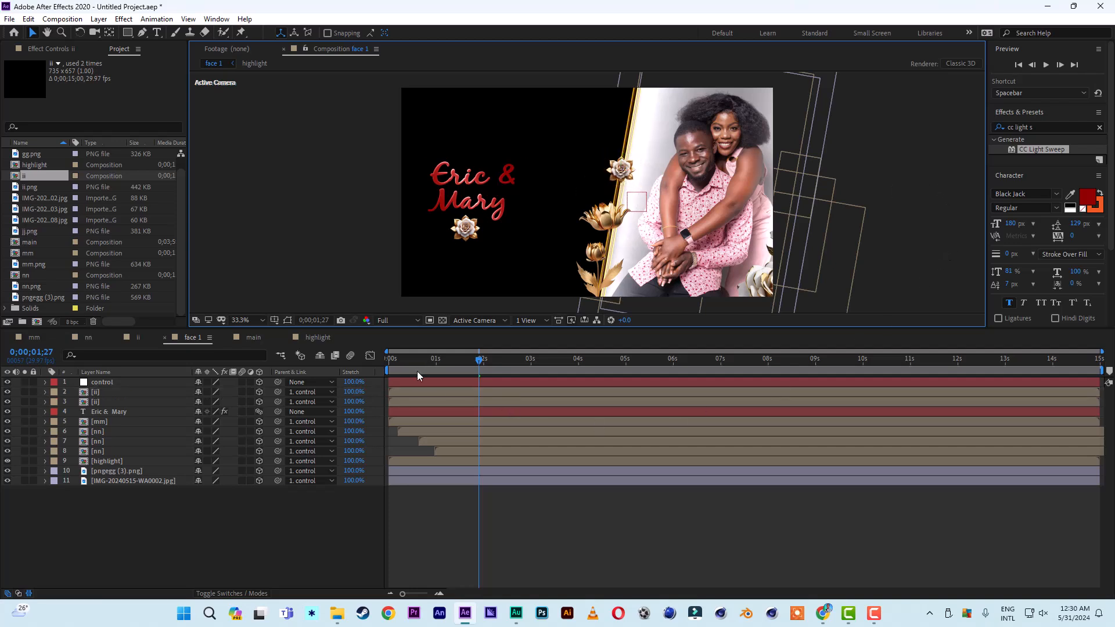
# - Delay the flower layer below the names to start at about 2.7 seconds, checking its timing in the preview
pyautogui.click(104, 401)
pyautogui.moveTo(389, 402); pyautogui.dragTo(423, 407)
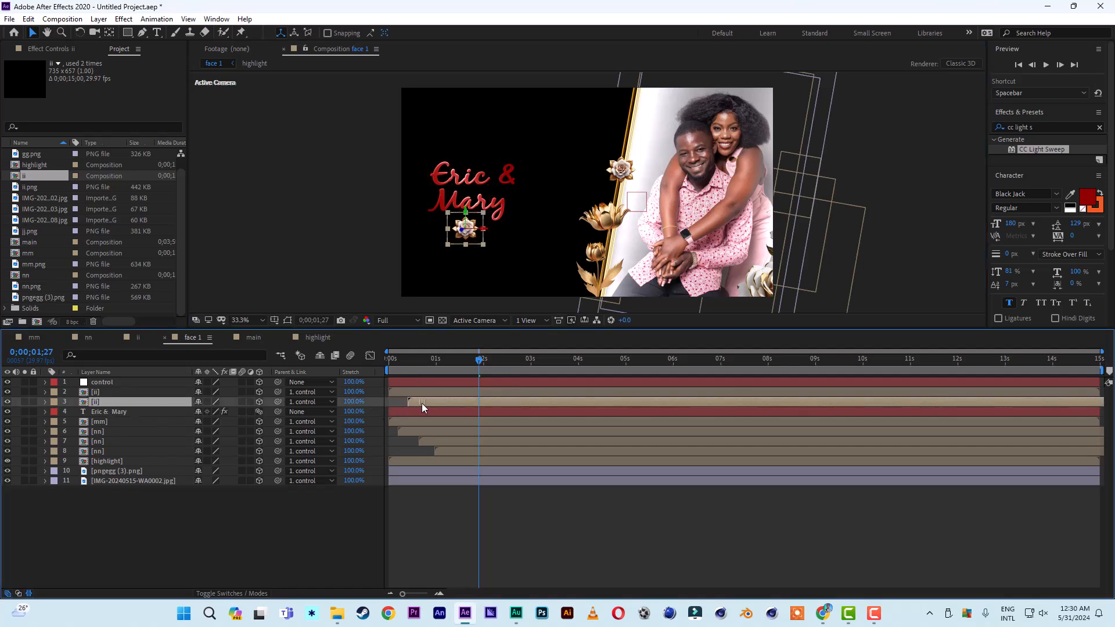
pyautogui.press('space')
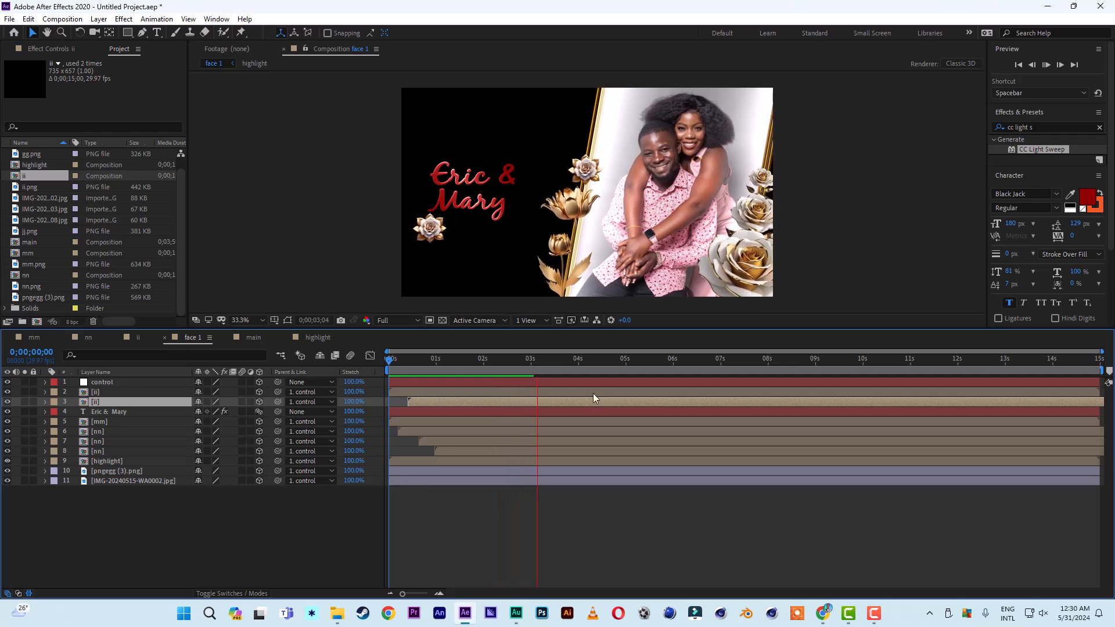
pyautogui.click(454, 402)
pyautogui.moveTo(447, 402); pyautogui.dragTo(546, 402)
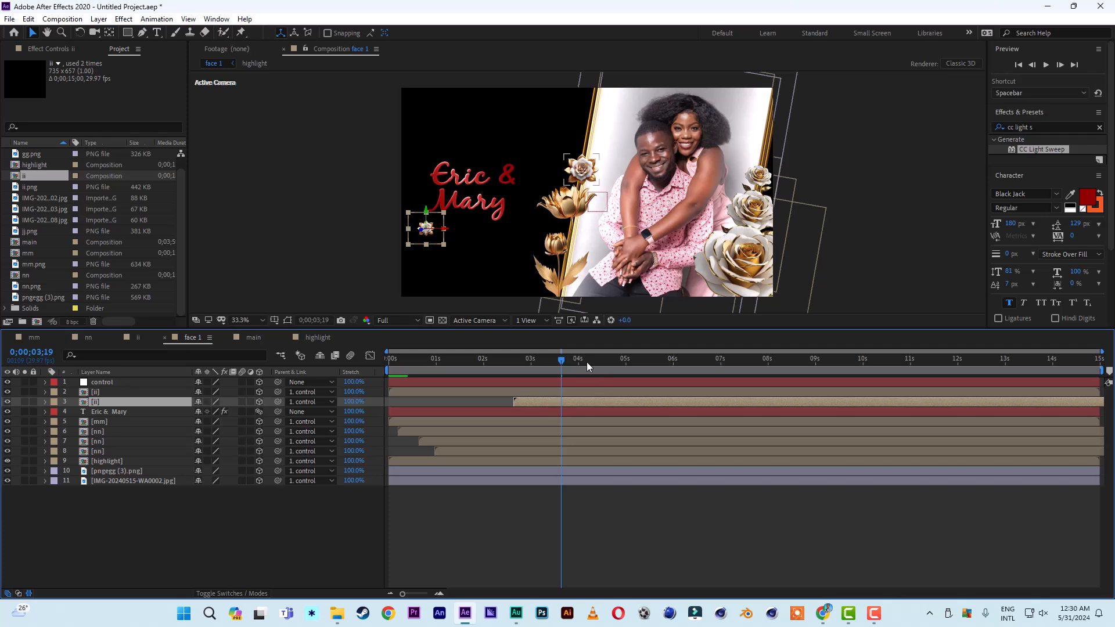
pyautogui.moveTo(563, 361); pyautogui.dragTo(766, 362)
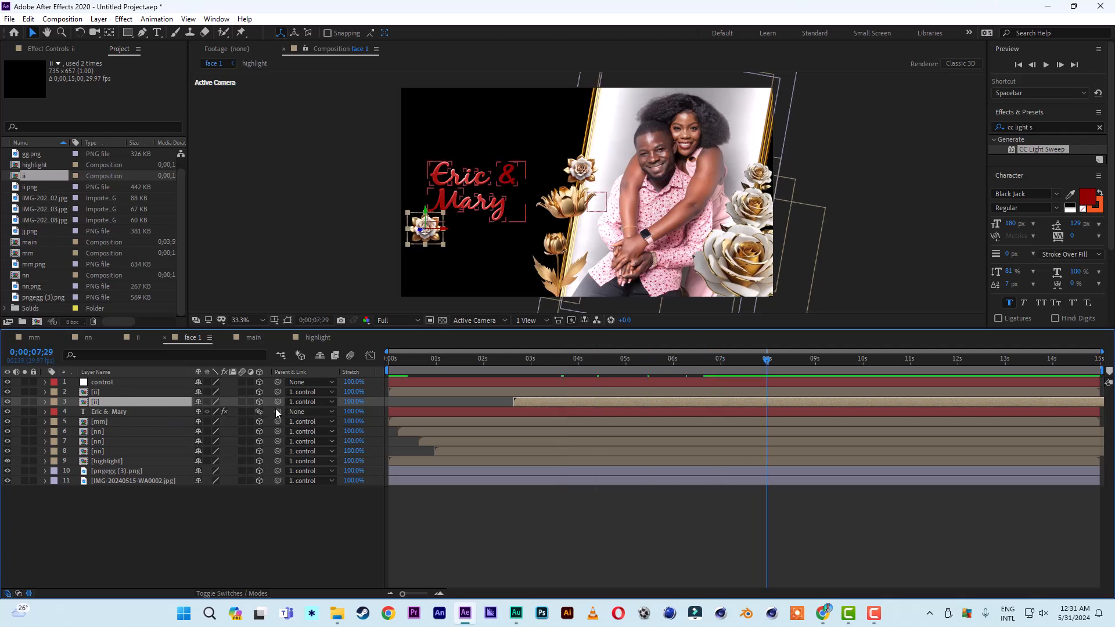
# - Parent the couple's names text layer to the control layer and preview the animation from the start
pyautogui.moveTo(277, 412); pyautogui.dragTo(107, 384)
pyautogui.click(394, 360)
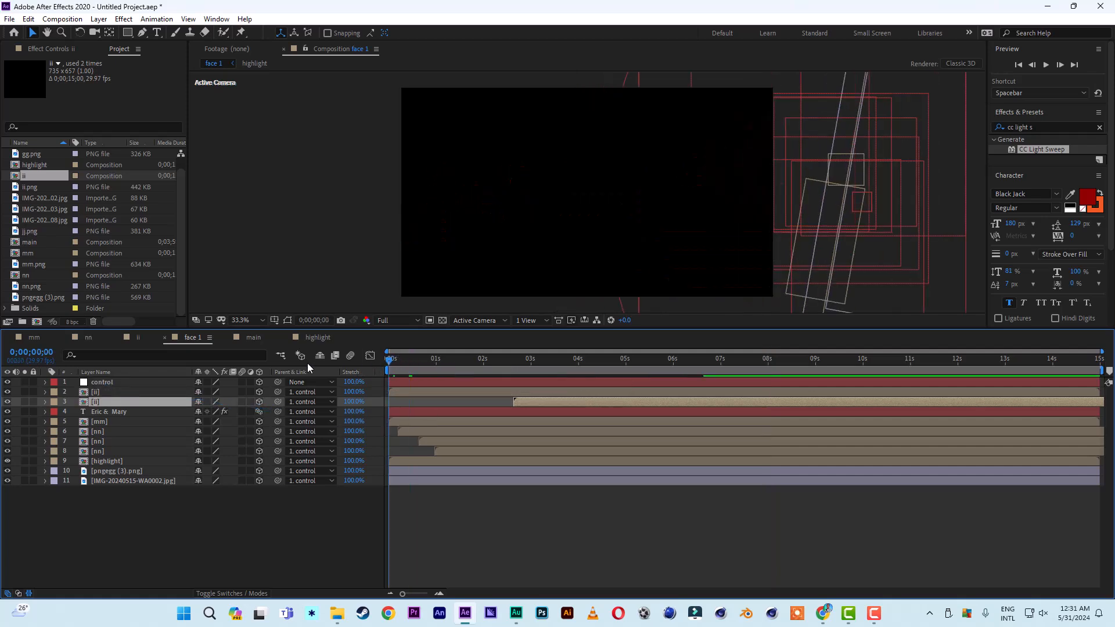
pyautogui.press('space')
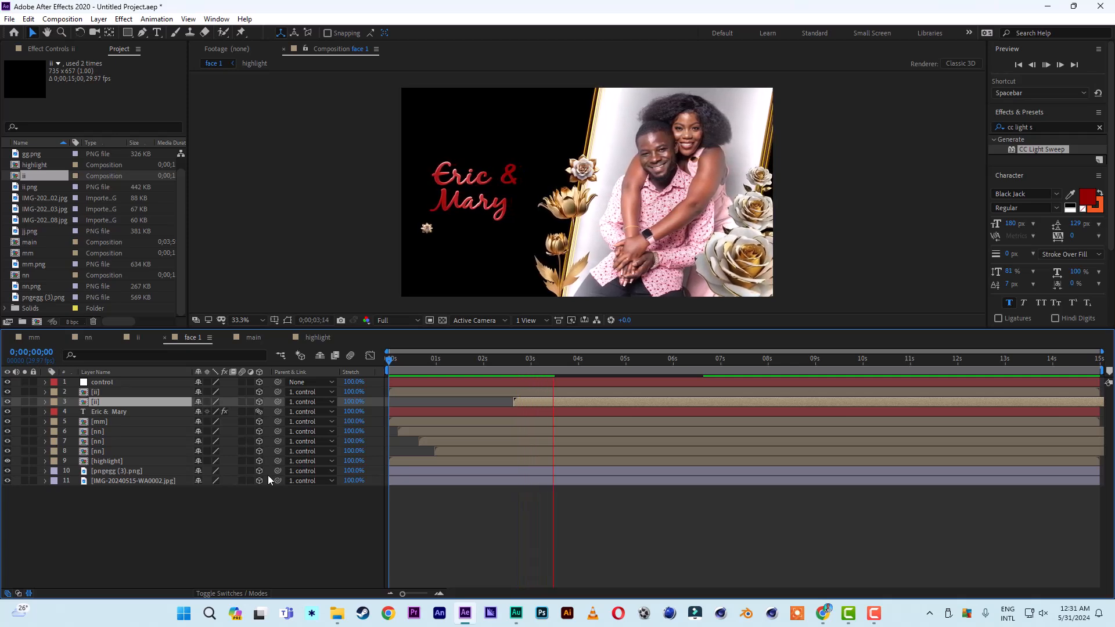
# - Shift the lower flower right and the names text slightly left so the flower sits beneath the names, and preview the animation
pyautogui.click(673, 360)
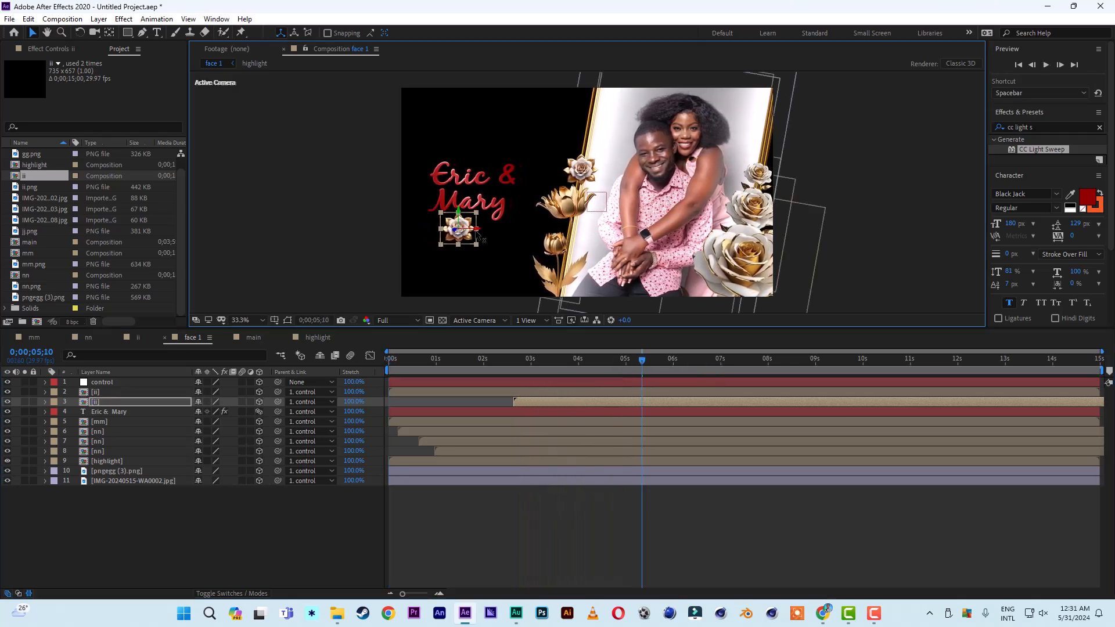
pyautogui.click(577, 383)
pyautogui.click(109, 412)
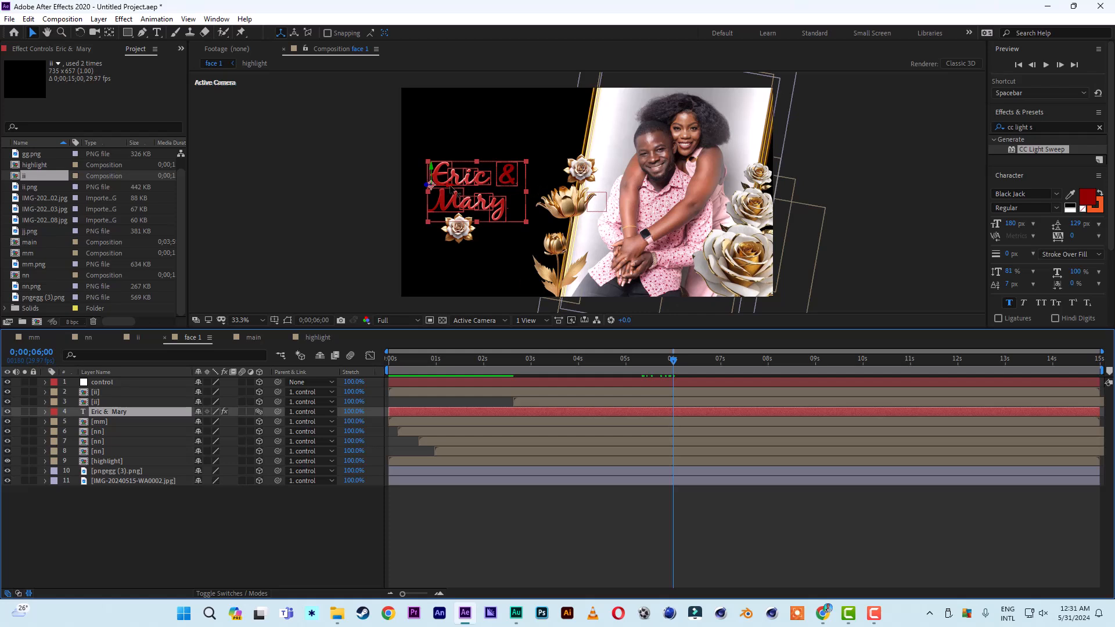
pyautogui.moveTo(450, 187); pyautogui.dragTo(445, 187)
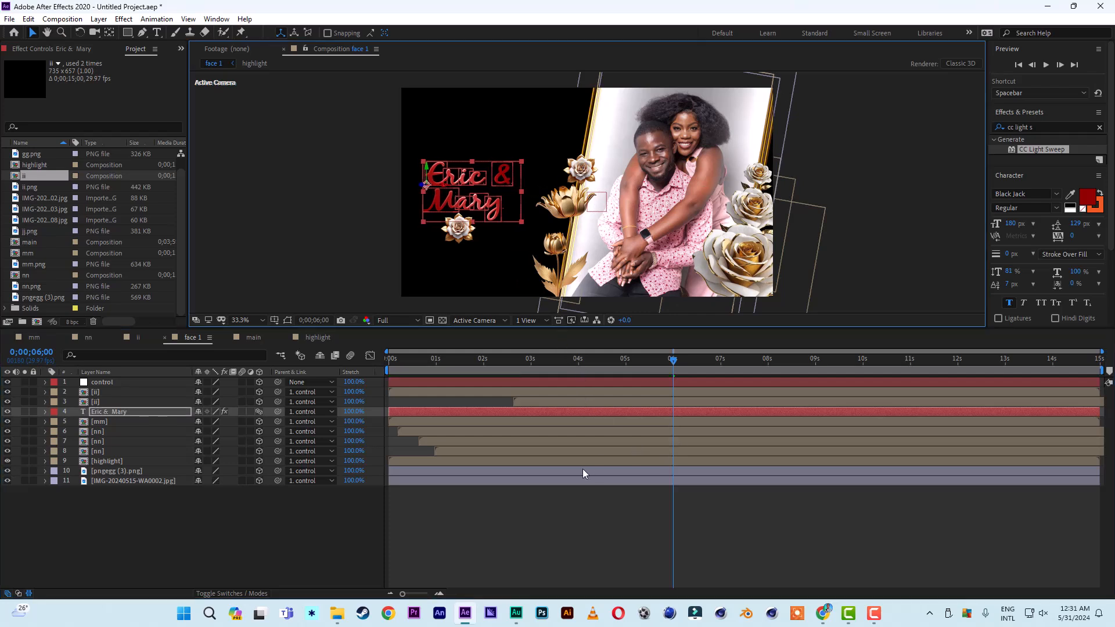
pyautogui.press('space')
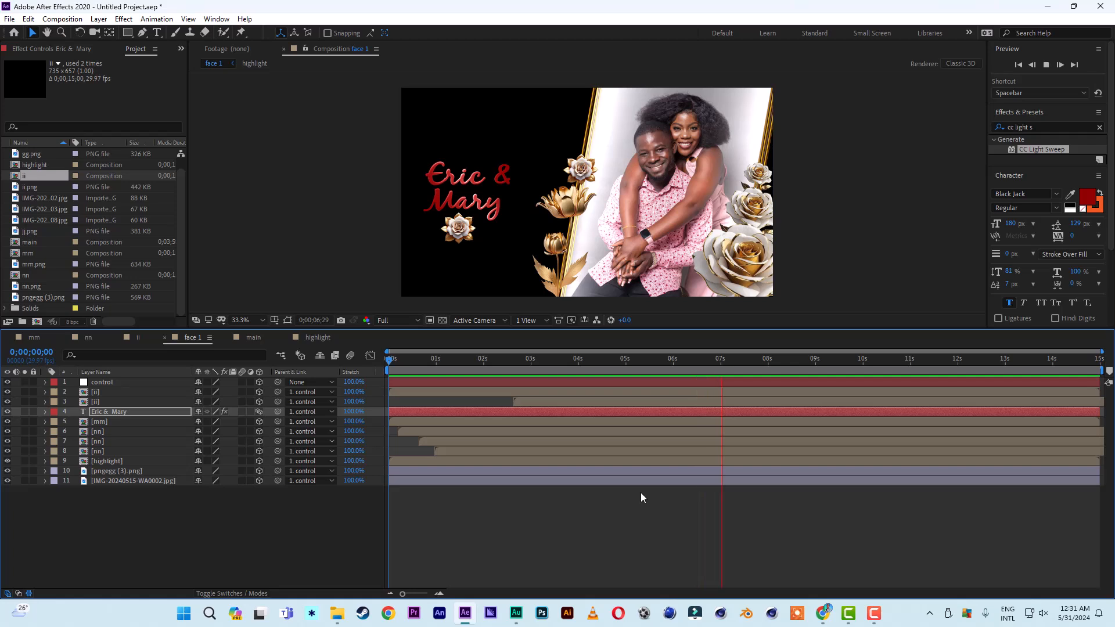
pyautogui.click(387, 360)
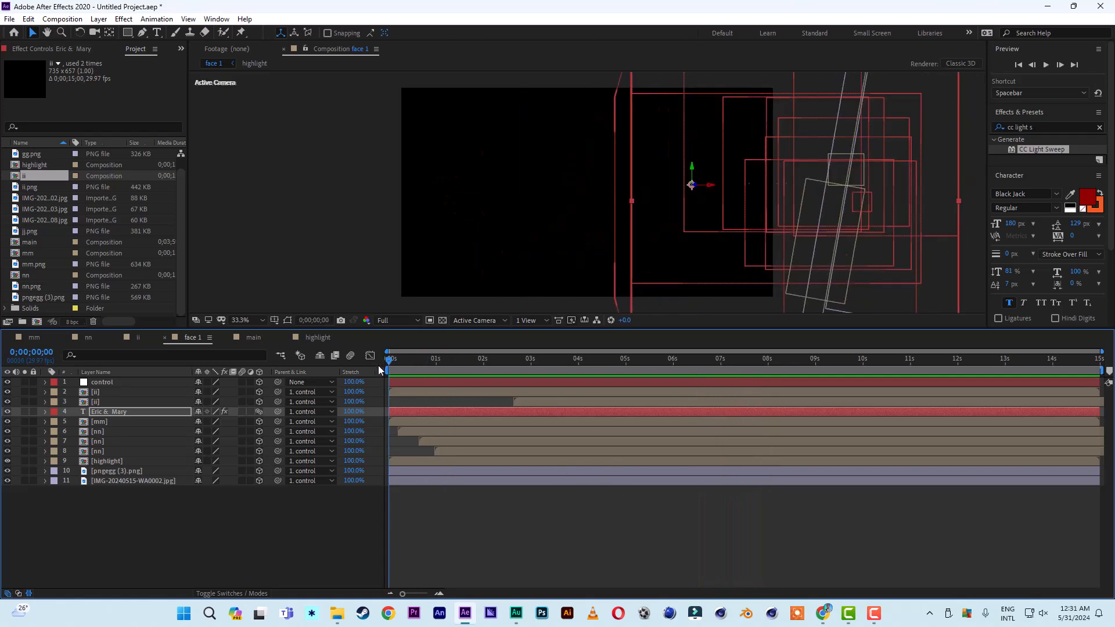
pyautogui.press('space')
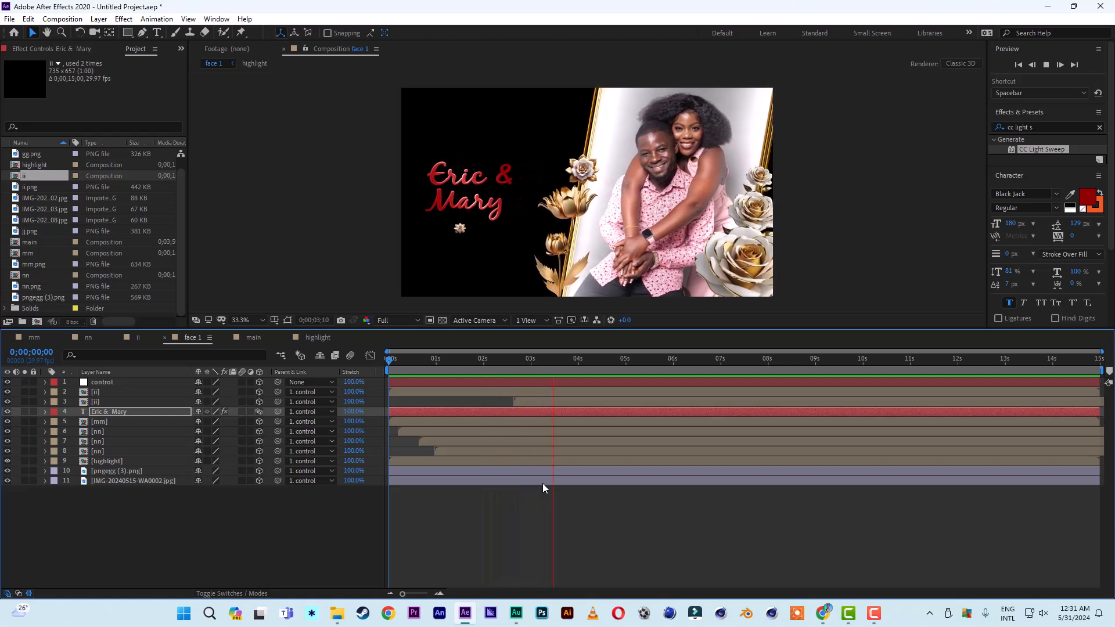
pyautogui.press('space')
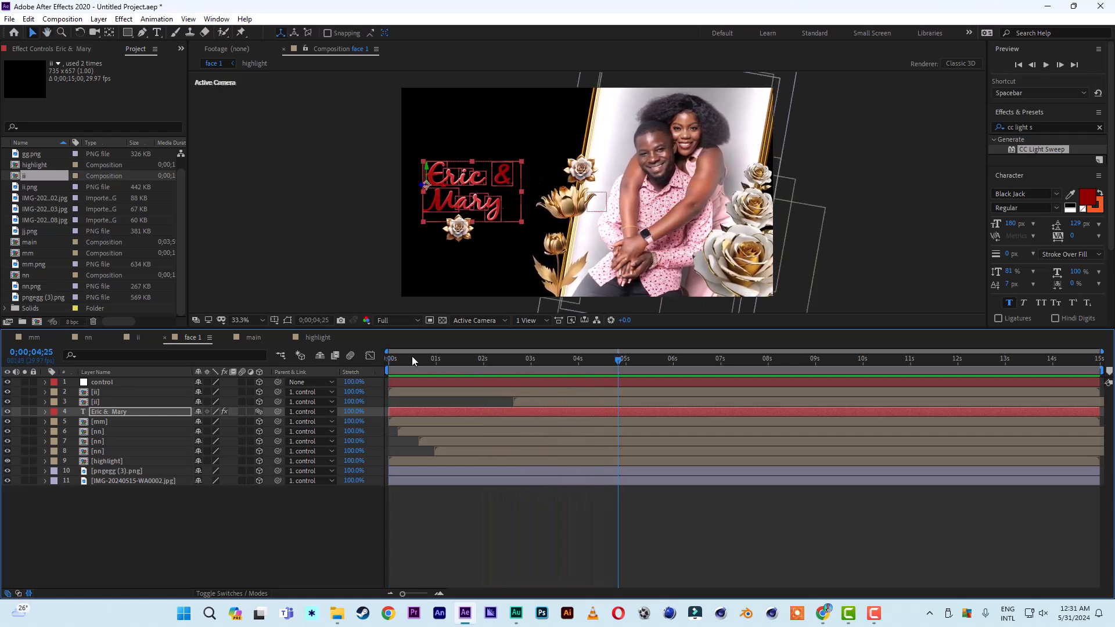
# - Preview the control layer's entrance and add a hold Position keyframe on that layer at 0;00;05;01
pyautogui.click(120, 381)
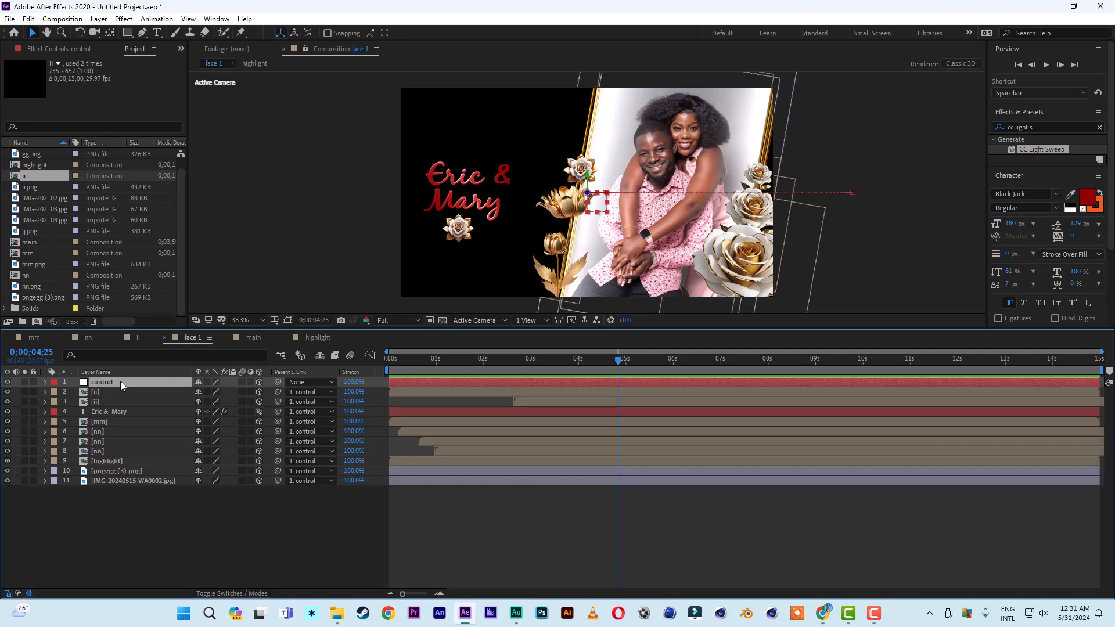
pyautogui.press('p')
pyautogui.moveTo(521, 362); pyautogui.dragTo(398, 378)
pyautogui.press('space')
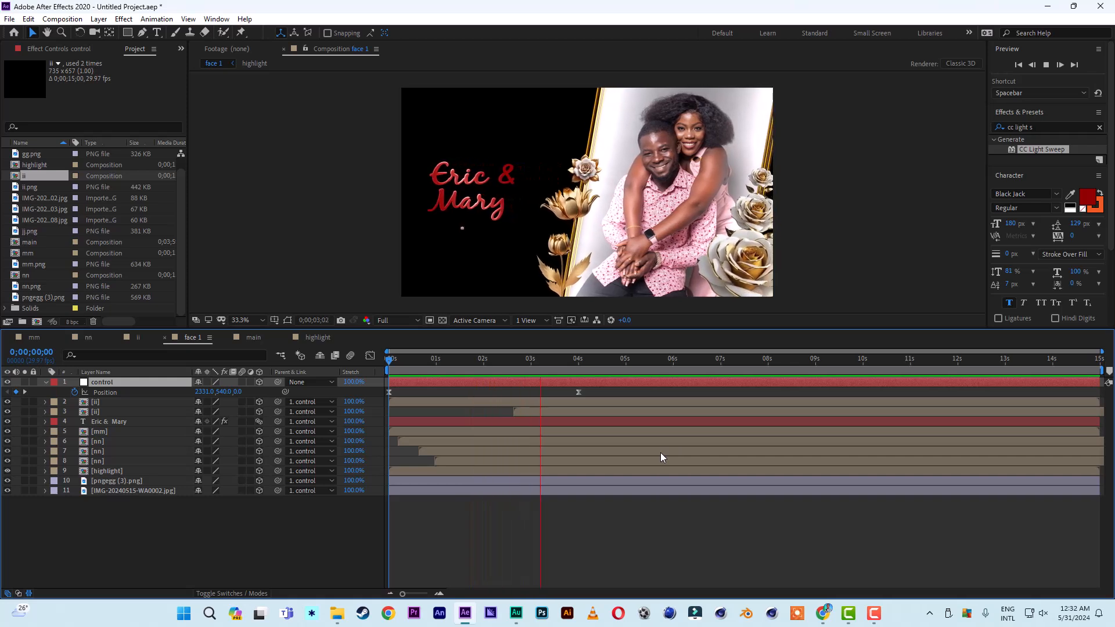
pyautogui.click(628, 360)
pyautogui.click(626, 360)
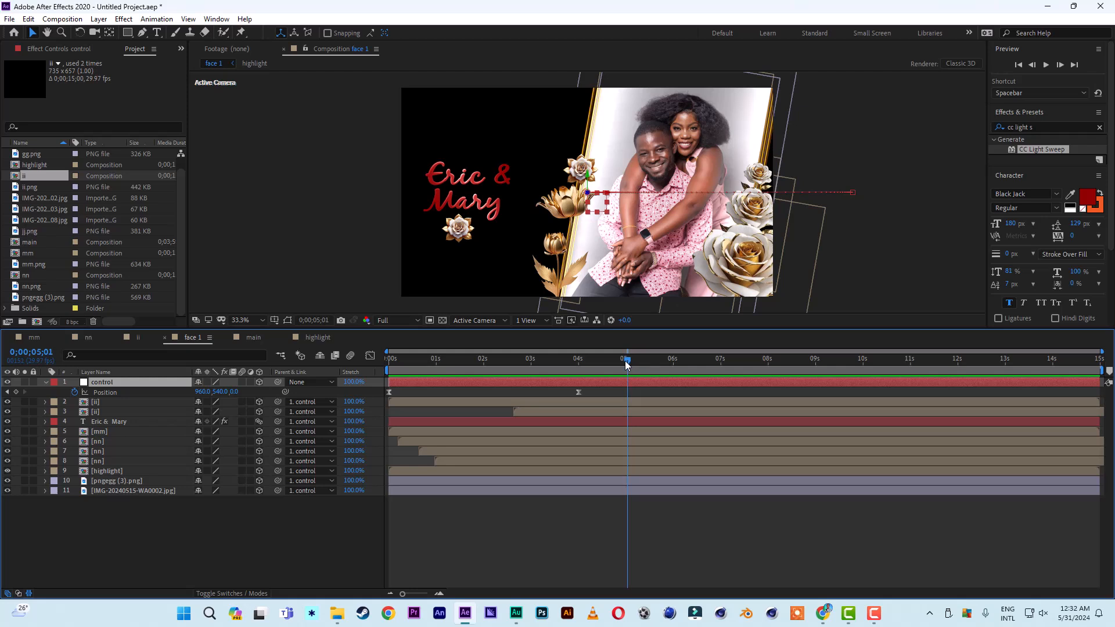
pyautogui.click(16, 392)
# - At 0;00;07;29, keyframe the control layer far to the left so the whole scene leaves the frame, and preview the exit
pyautogui.moveTo(634, 363); pyautogui.dragTo(767, 361)
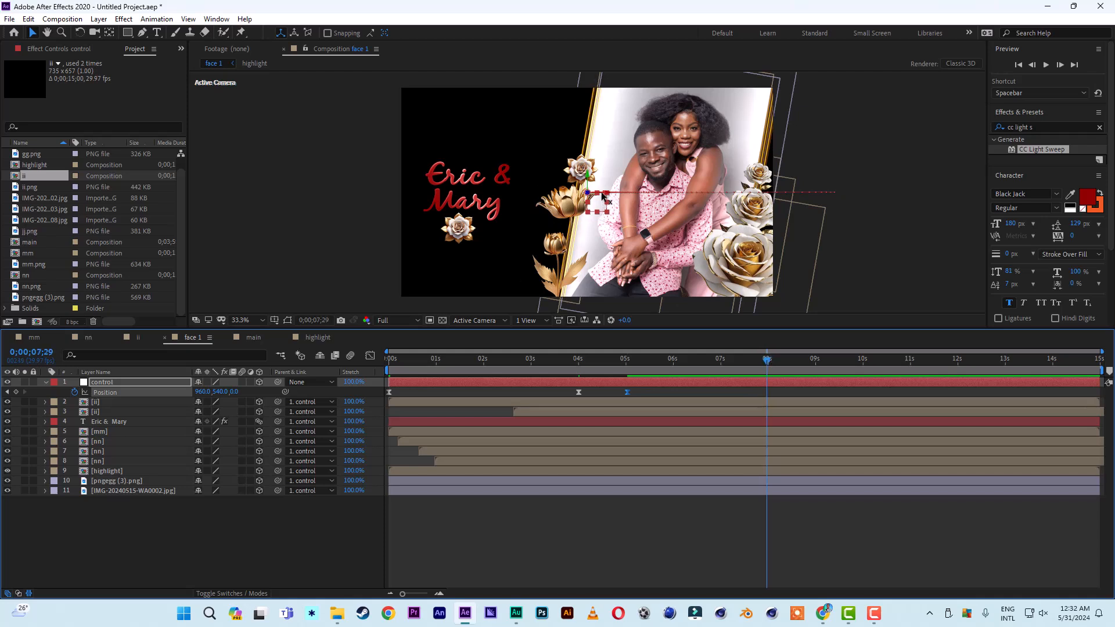
pyautogui.moveTo(604, 198); pyautogui.dragTo(589, 198)
pyautogui.moveTo(372, 202); pyautogui.dragTo(154, 208)
pyautogui.press('space')
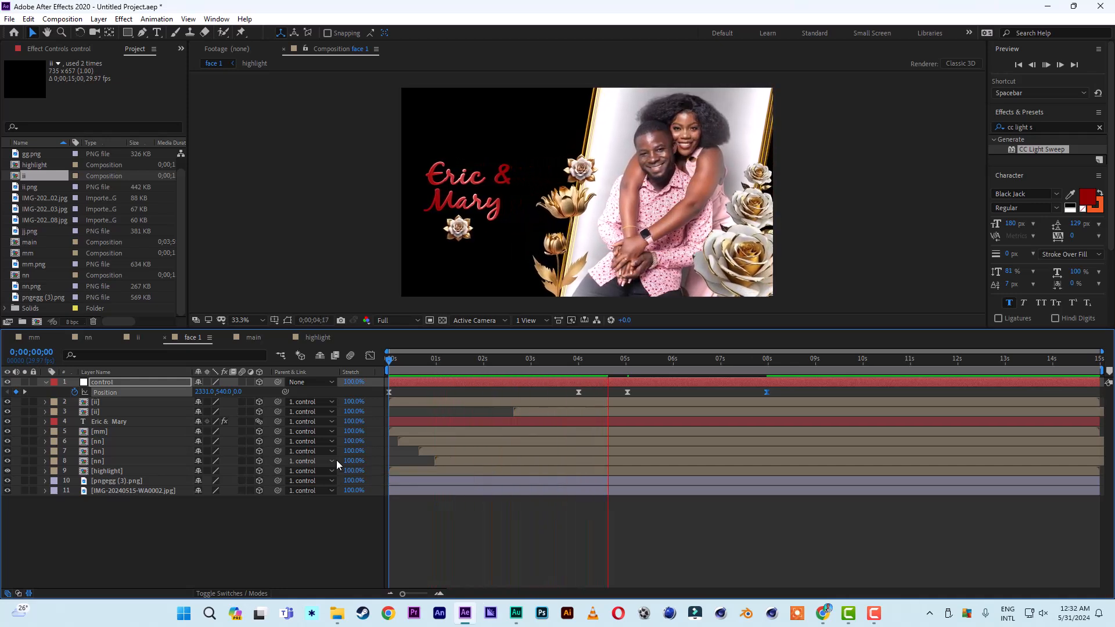
# - Move the control layer's Position keyframe at about 5 seconds earlier to 0;00;04;15 and preview the exit
pyautogui.click(603, 359)
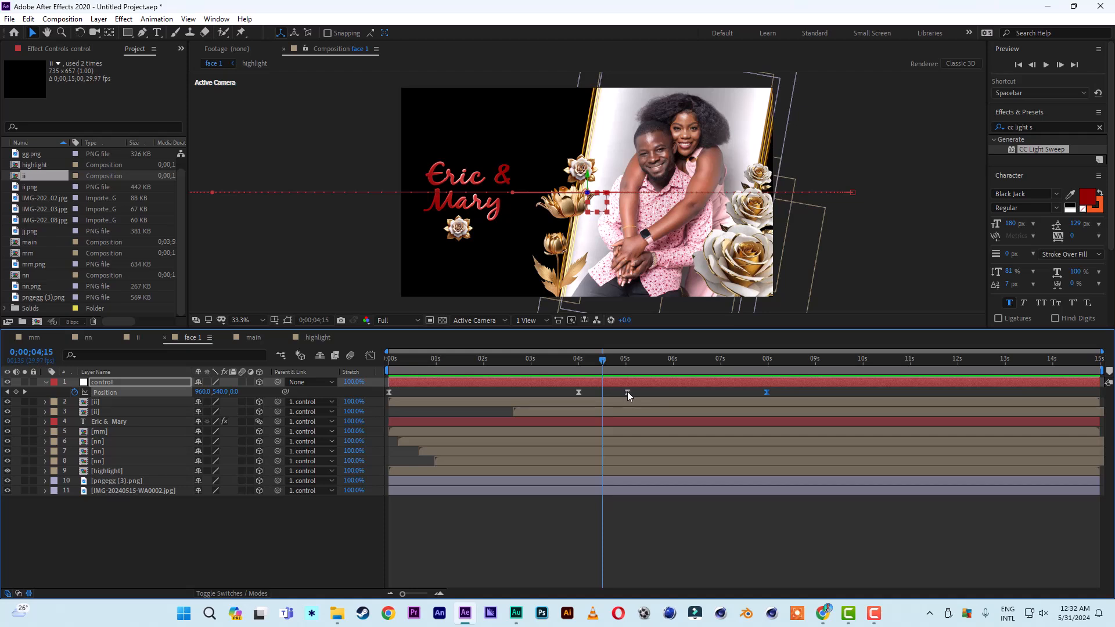
pyautogui.moveTo(627, 392); pyautogui.dragTo(603, 397)
pyautogui.press('space')
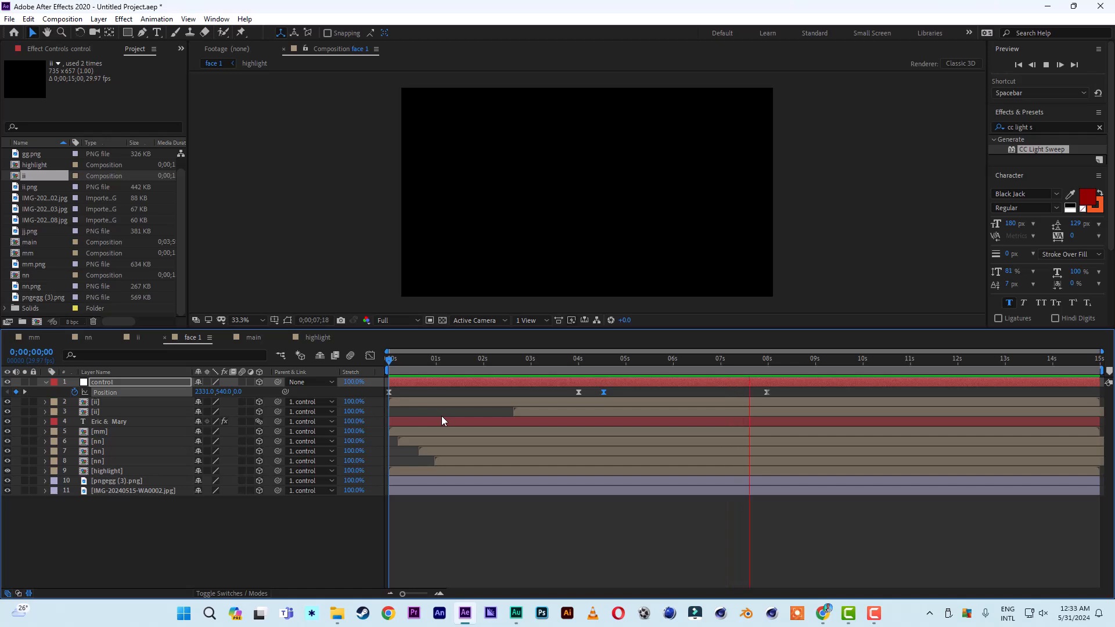
pyautogui.press('space')
pyautogui.click(526, 361)
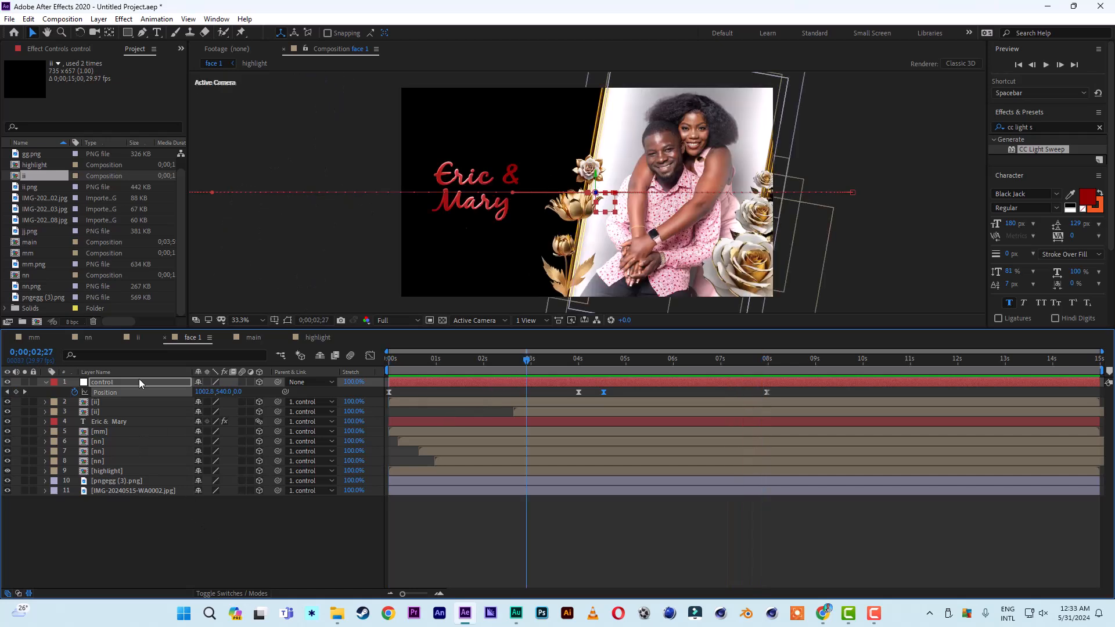
# - Create a project folder named faces
pyautogui.click(181, 252)
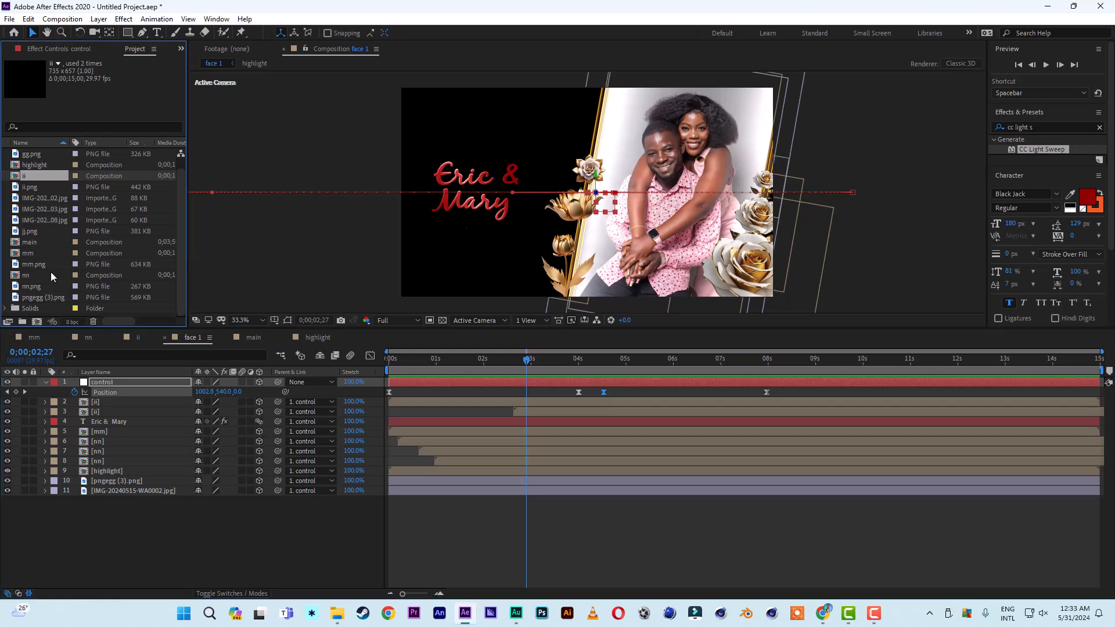
pyautogui.scroll(1, 182, 201)
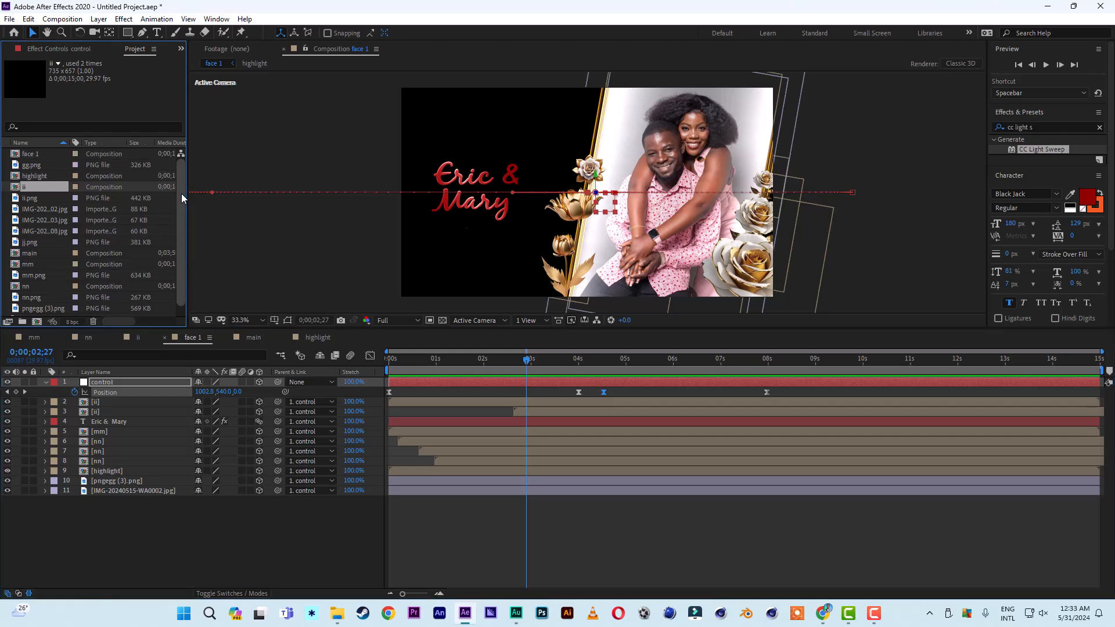
pyautogui.click(33, 156)
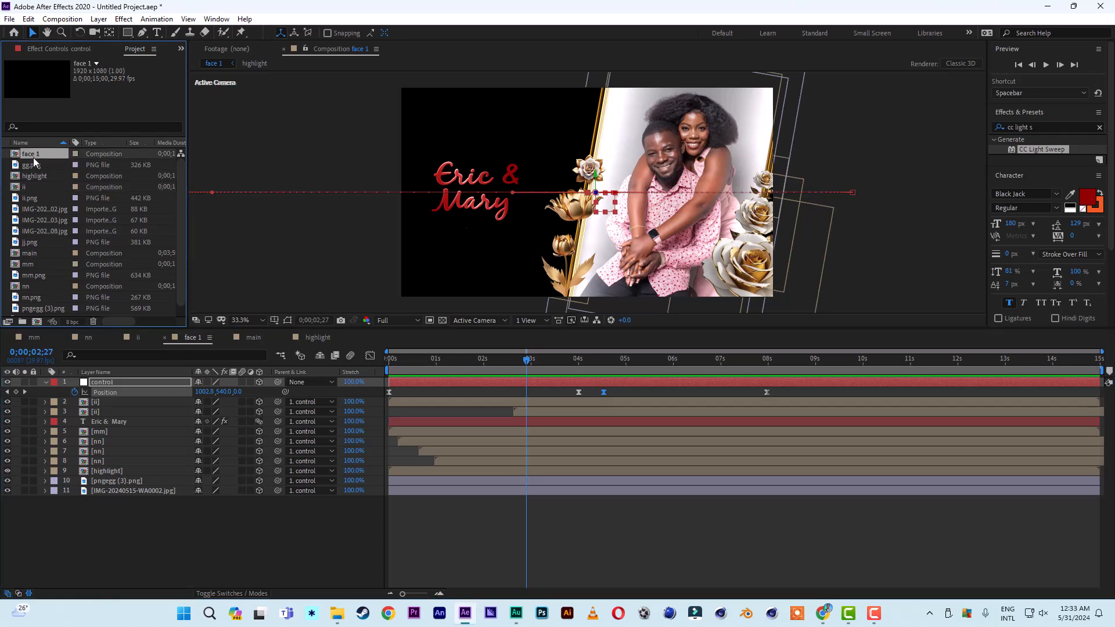
pyautogui.click(22, 323)
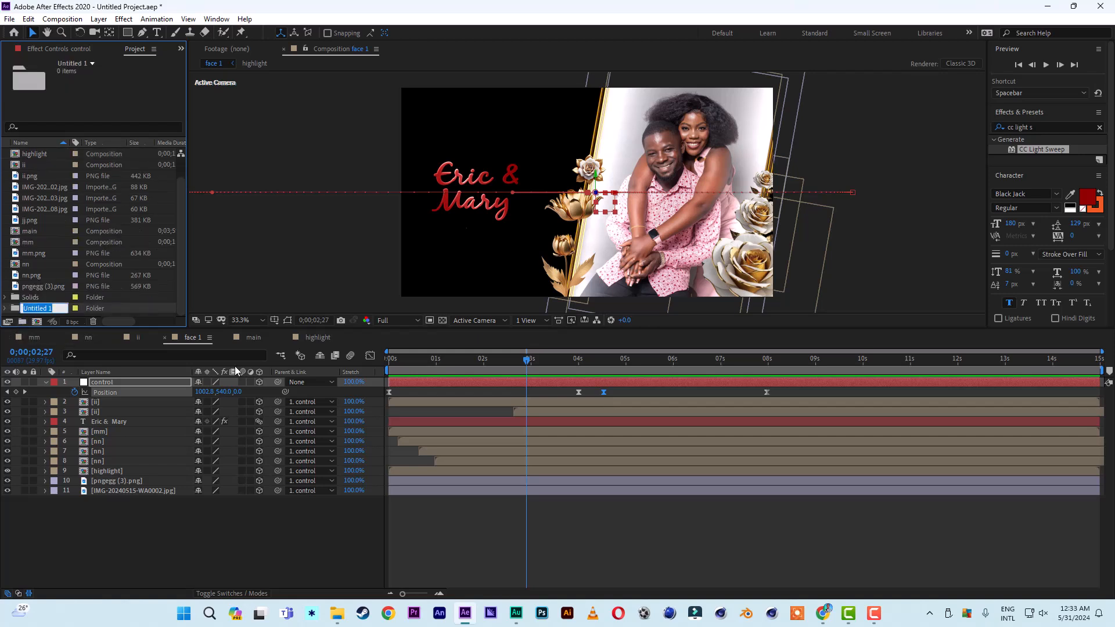
pyautogui.write('faces')
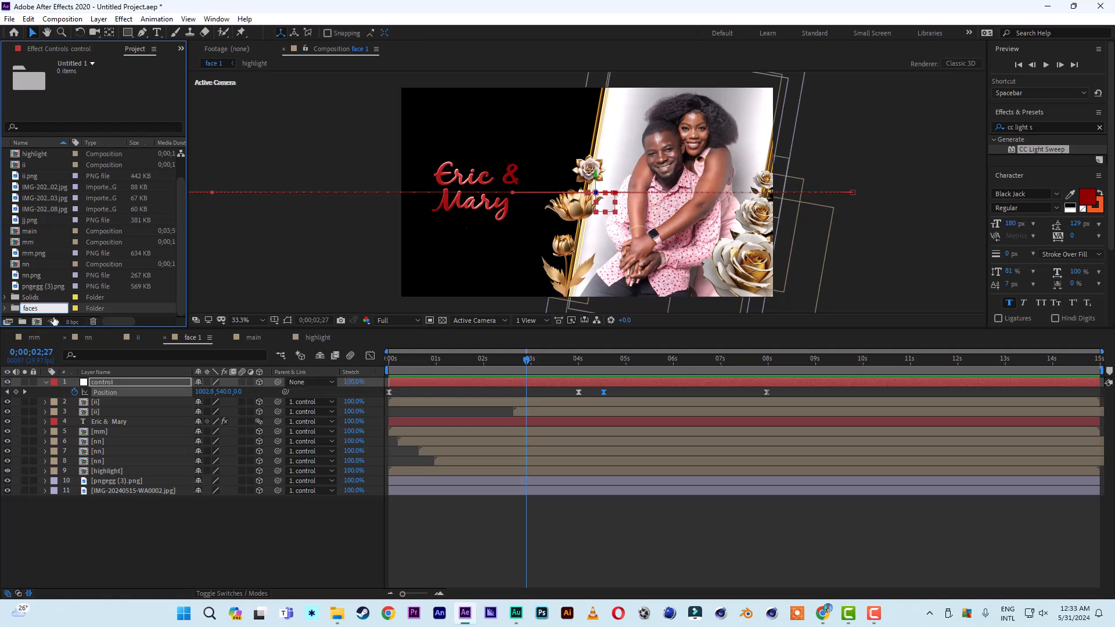
pyautogui.press('Return')
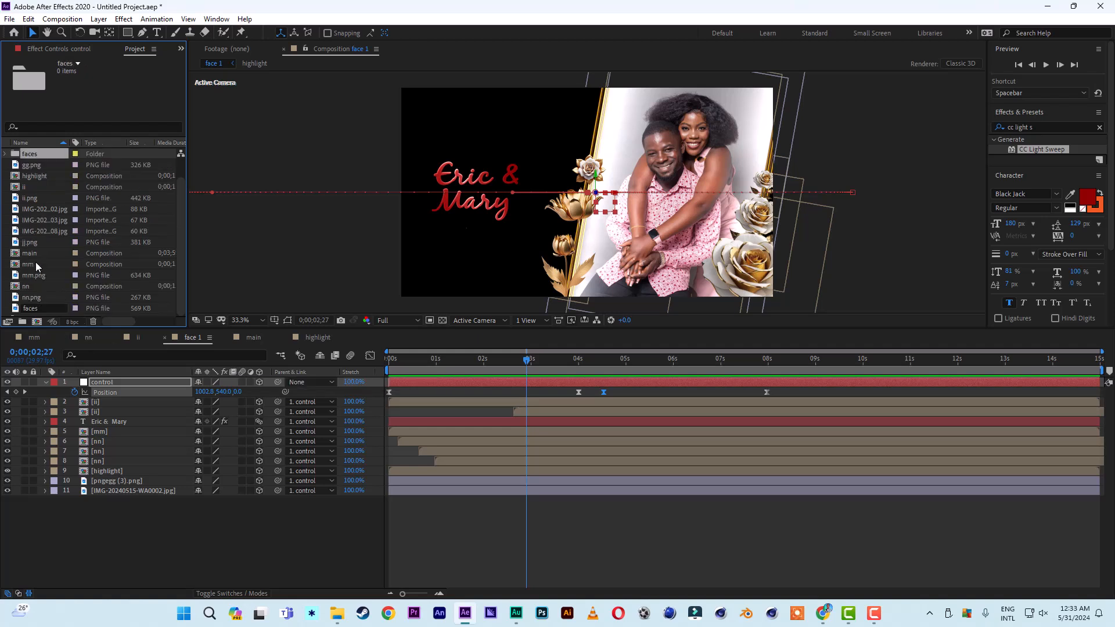
# - Create a project folder named pictures and move mm.png, nn.png and pngegg (3).png into it
pyautogui.click(36, 263)
pyautogui.click(22, 322)
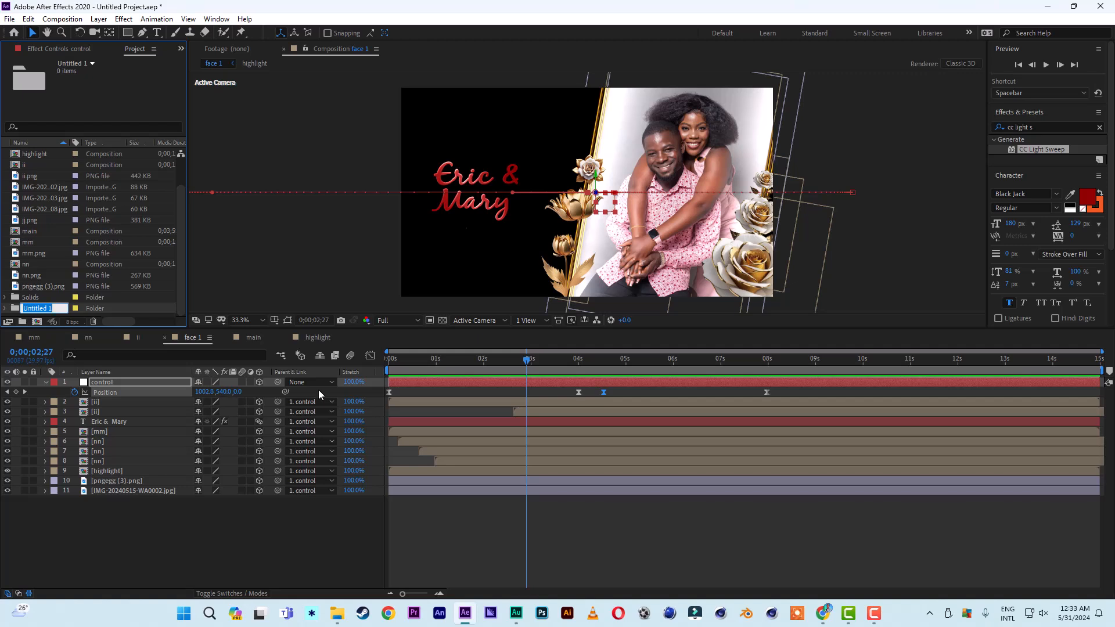
pyautogui.write('picuures')
pyautogui.click(34, 276)
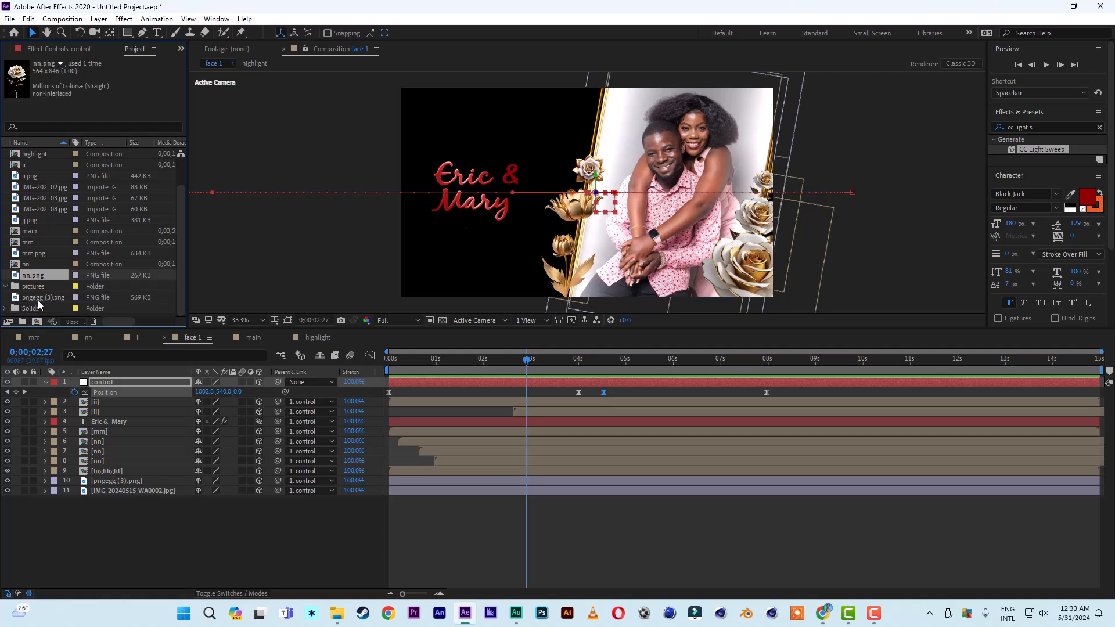
pyautogui.moveTo(37, 301); pyautogui.dragTo(30, 275)
# - Move ii.png, jj.png and the three IMG photos into the pictures folder and collapse it
pyautogui.click(30, 221)
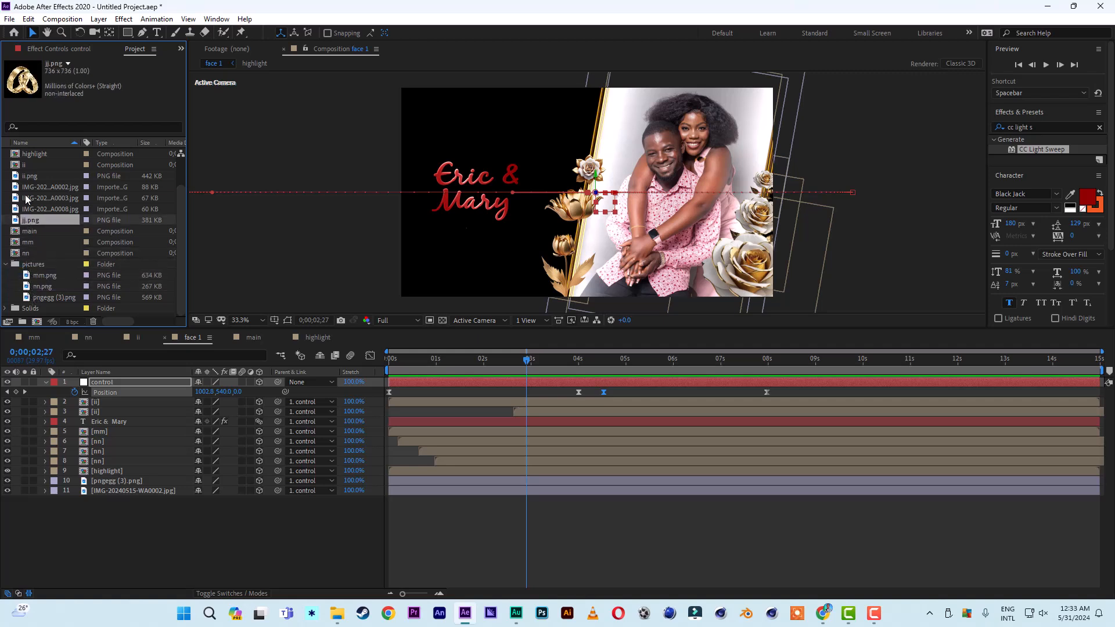
pyautogui.keyDown('shift'); pyautogui.click(27, 176); pyautogui.keyUp('shift')
pyautogui.moveTo(28, 224); pyautogui.dragTo(33, 265)
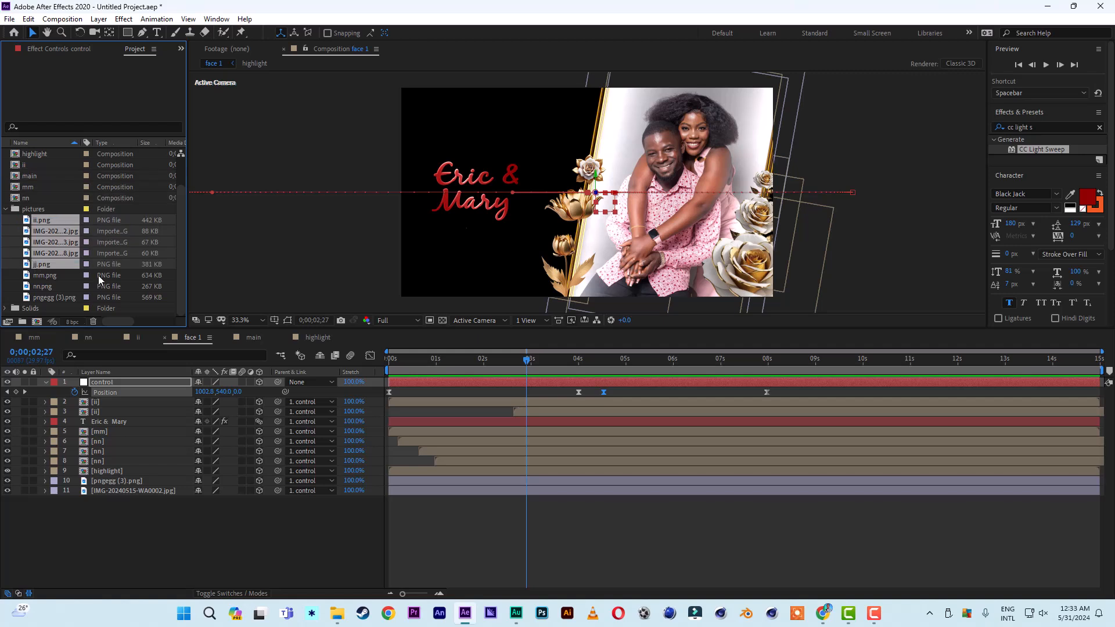
pyautogui.click(4, 209)
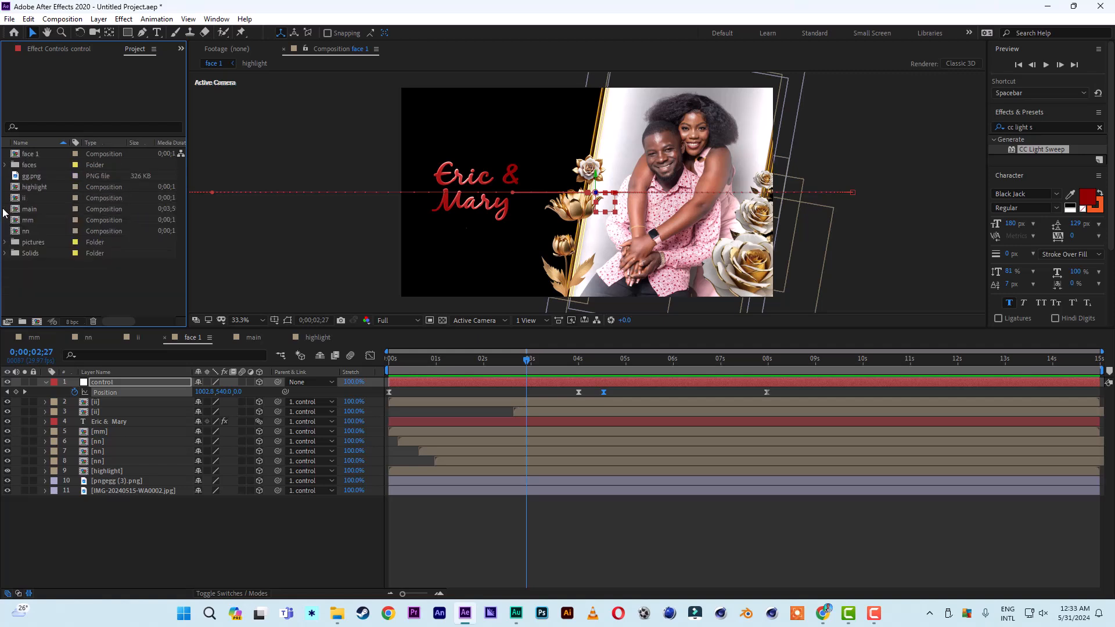
# - Move the face 1 composition into the faces folder and gg.png into the pictures folder
pyautogui.click(30, 154)
pyautogui.moveTo(30, 154); pyautogui.dragTo(67, 232)
pyautogui.click(28, 165)
pyautogui.keyDown('shift'); pyautogui.click(27, 176); pyautogui.keyUp('shift')
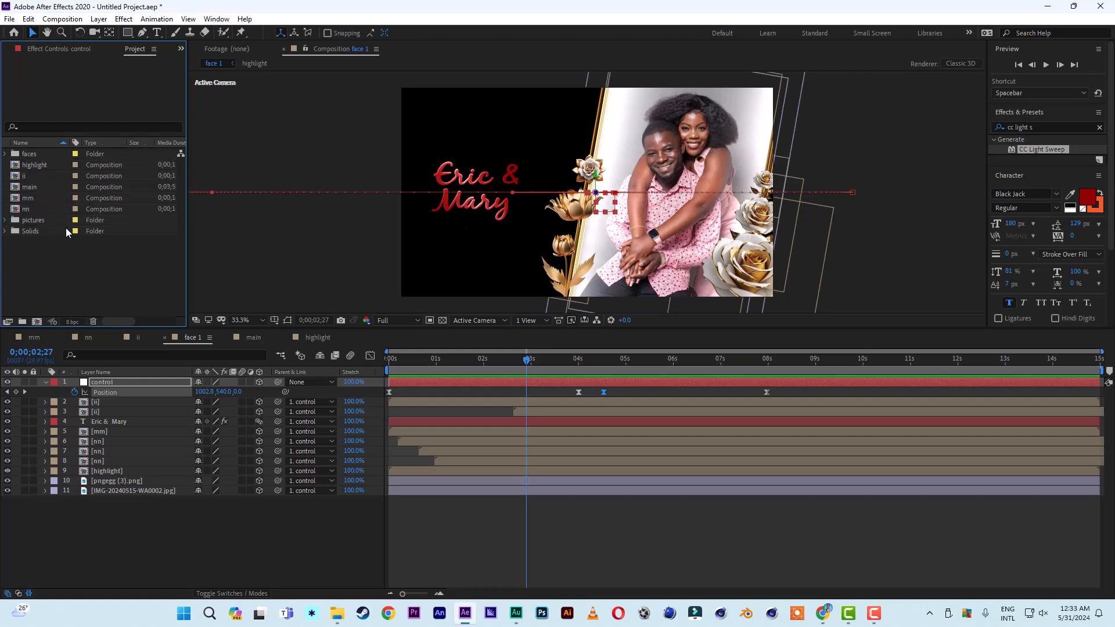
# - Create a project folder named comps and move the highlight, ii, main, mm and nn compositions into it
pyautogui.click(22, 323)
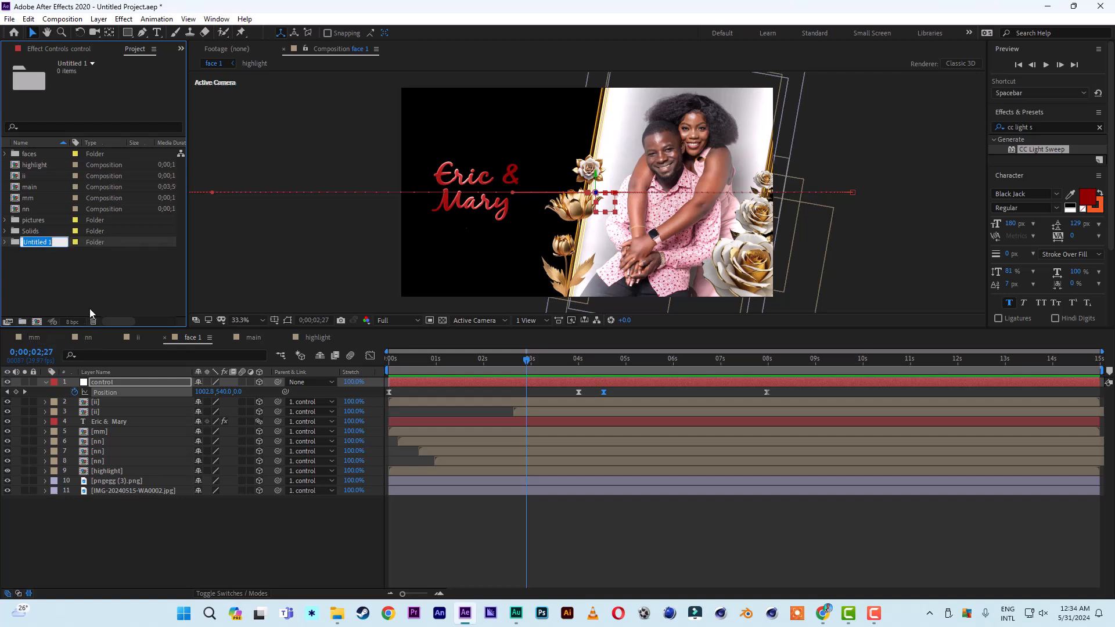
pyautogui.write('comps')
pyautogui.click(75, 301)
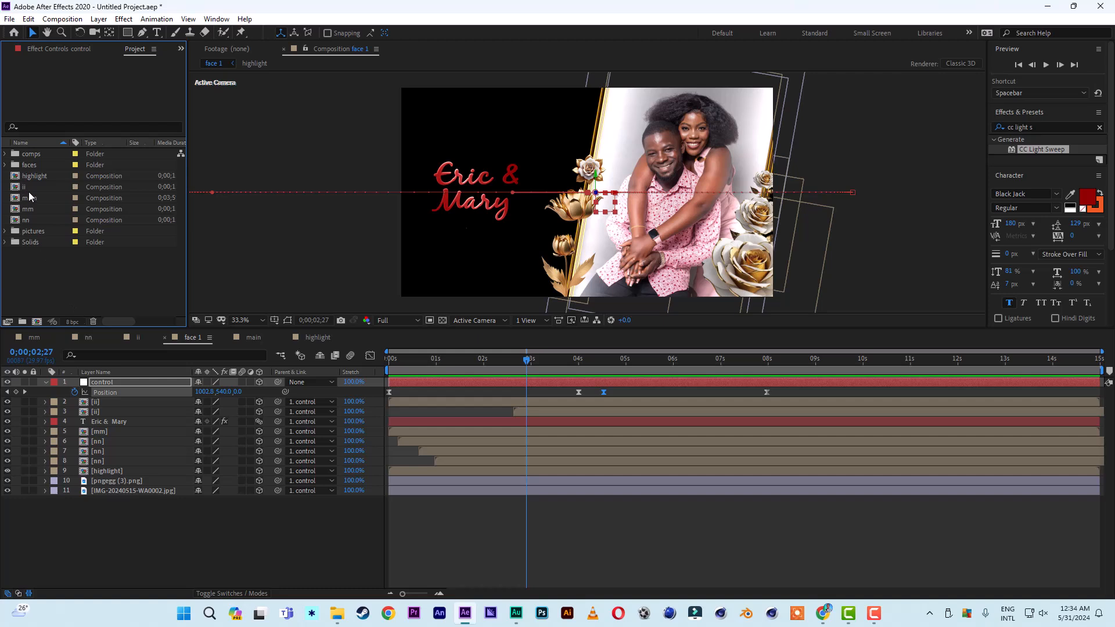
pyautogui.click(30, 177)
pyautogui.keyDown('shift'); pyautogui.click(25, 220); pyautogui.keyUp('shift')
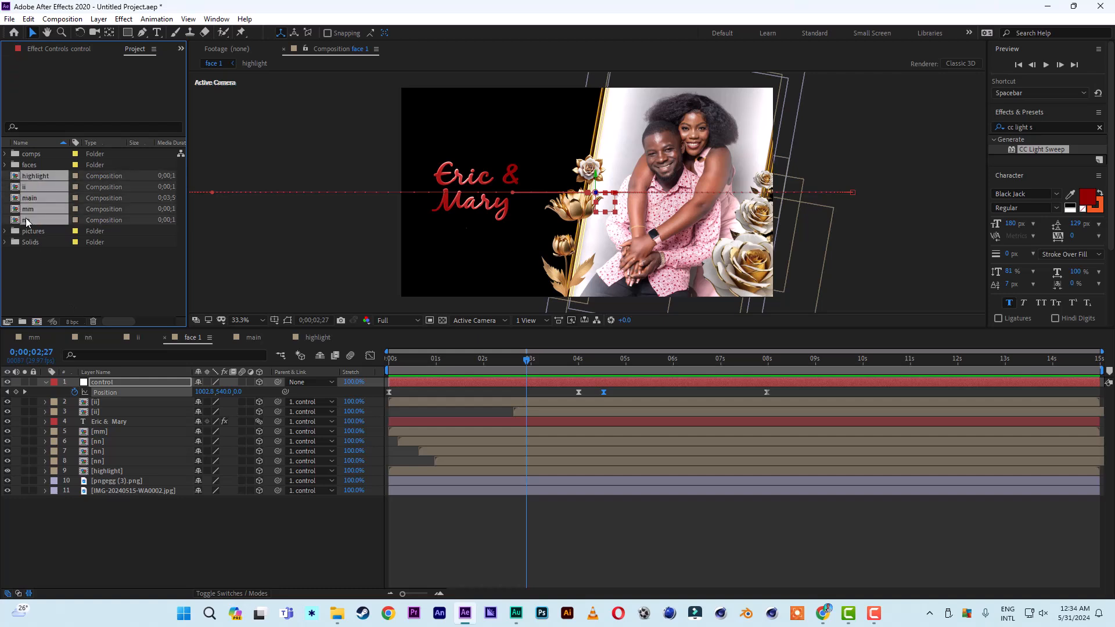
pyautogui.moveTo(25, 220); pyautogui.dragTo(30, 154)
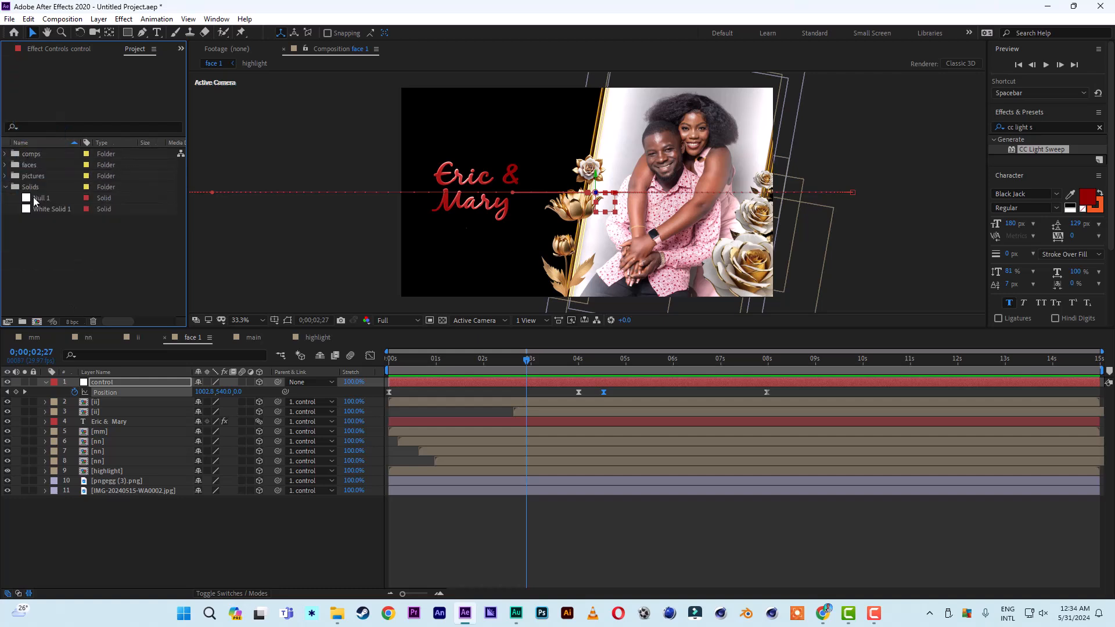
# - Collapse the Solids folder and expand the faces folder in the project
pyautogui.click(6, 187)
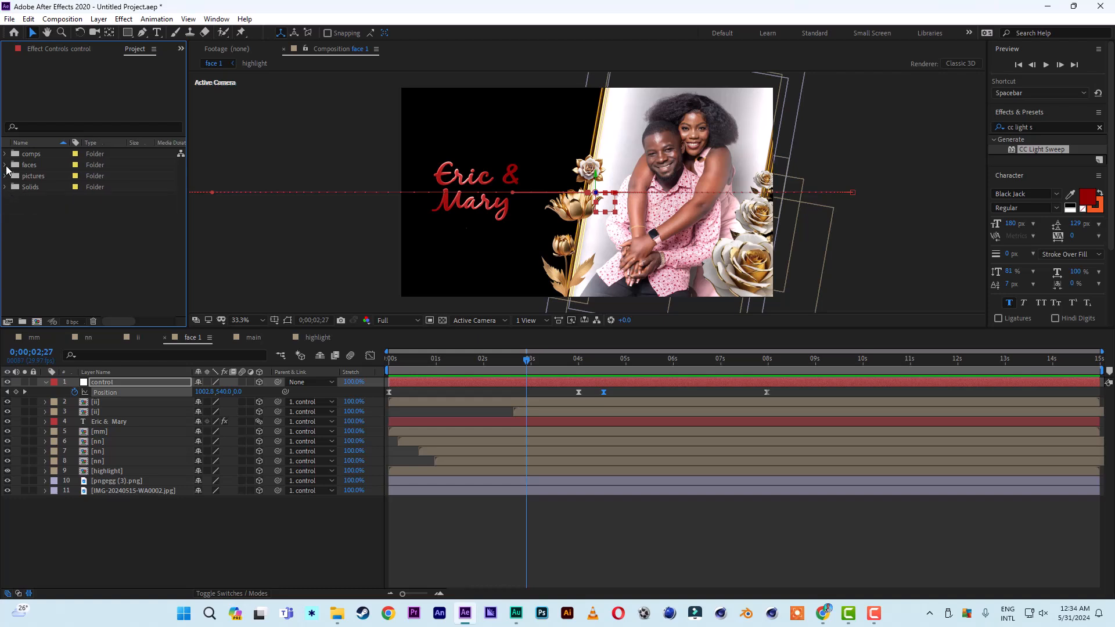
pyautogui.click(5, 165)
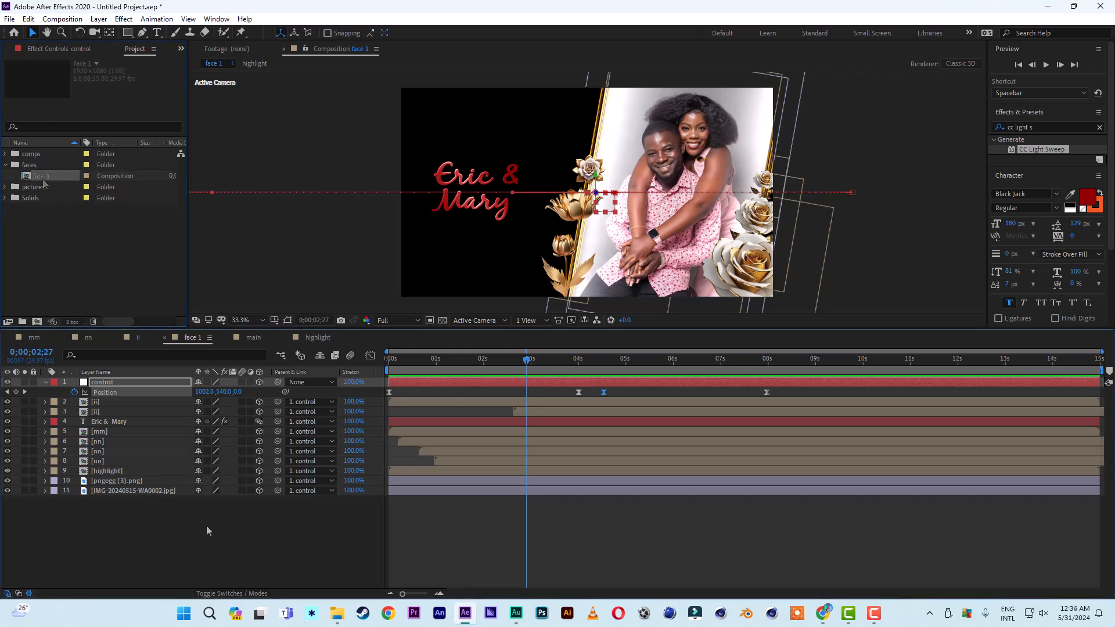
pyautogui.click(208, 528)
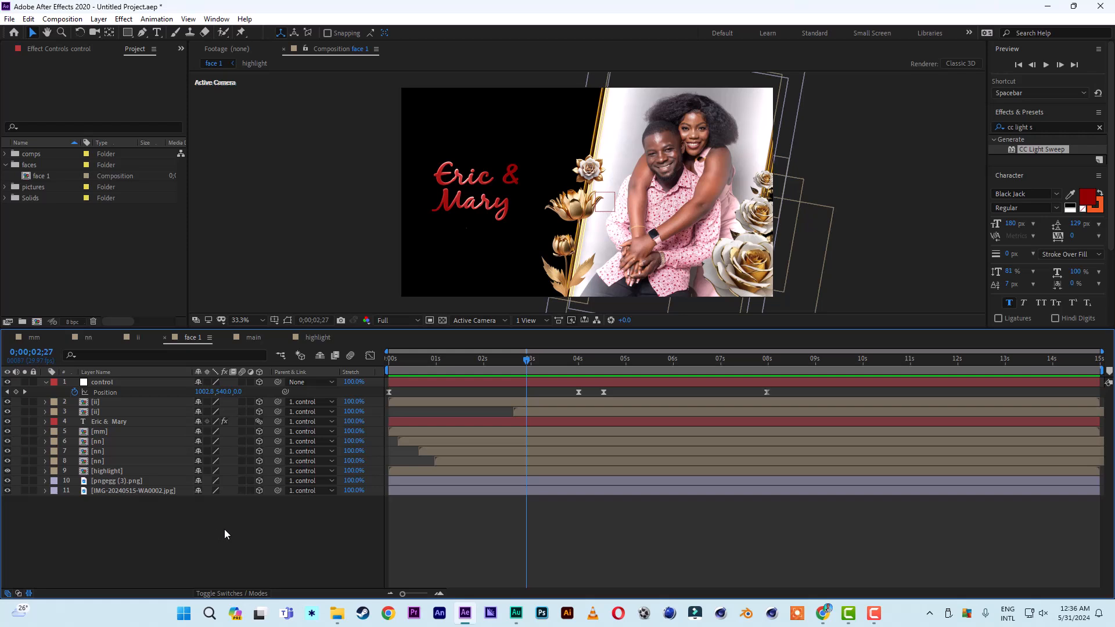
# - Add an adjustment layer directly above the IMG-20240515-WA0002.jpg photo layer in face 1
pyautogui.click(116, 491)
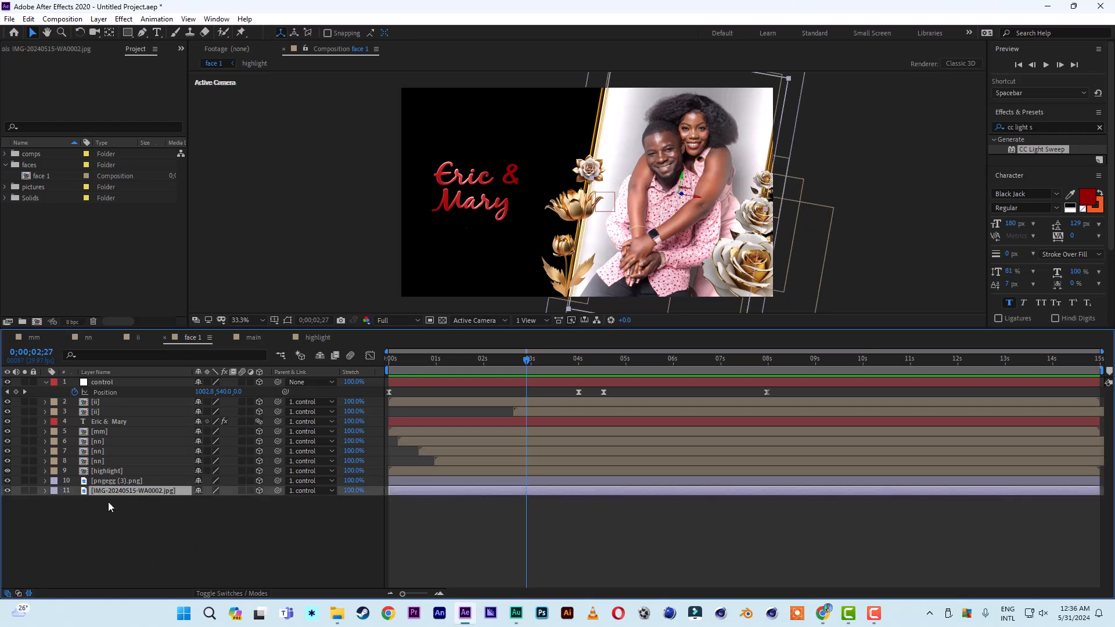
pyautogui.rightClick(115, 535)
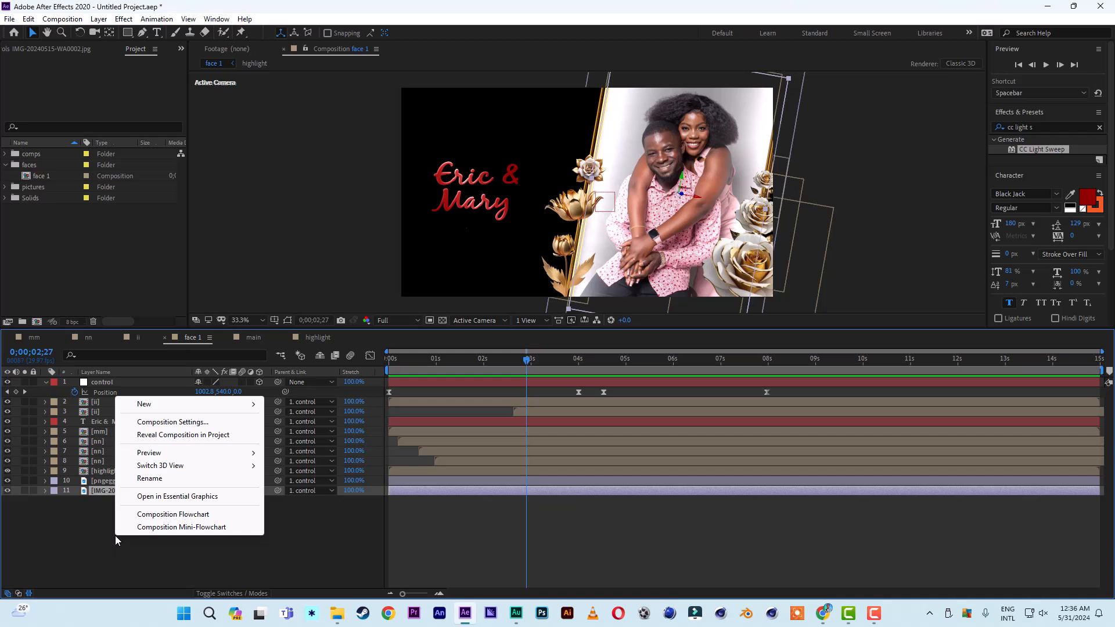
pyautogui.moveTo(187, 406)
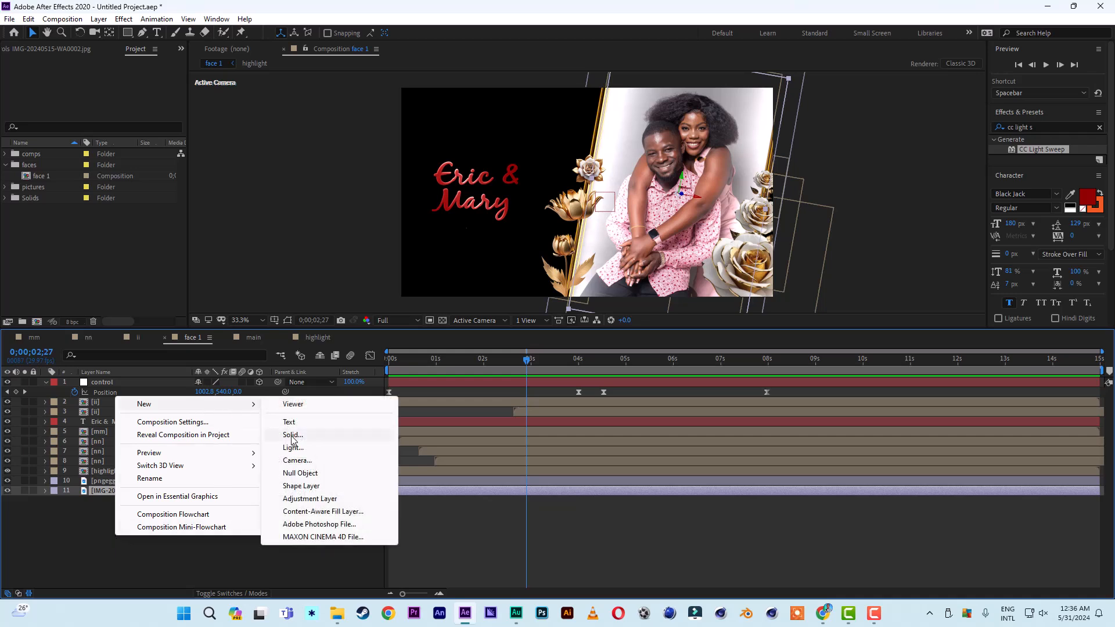
pyautogui.click(299, 499)
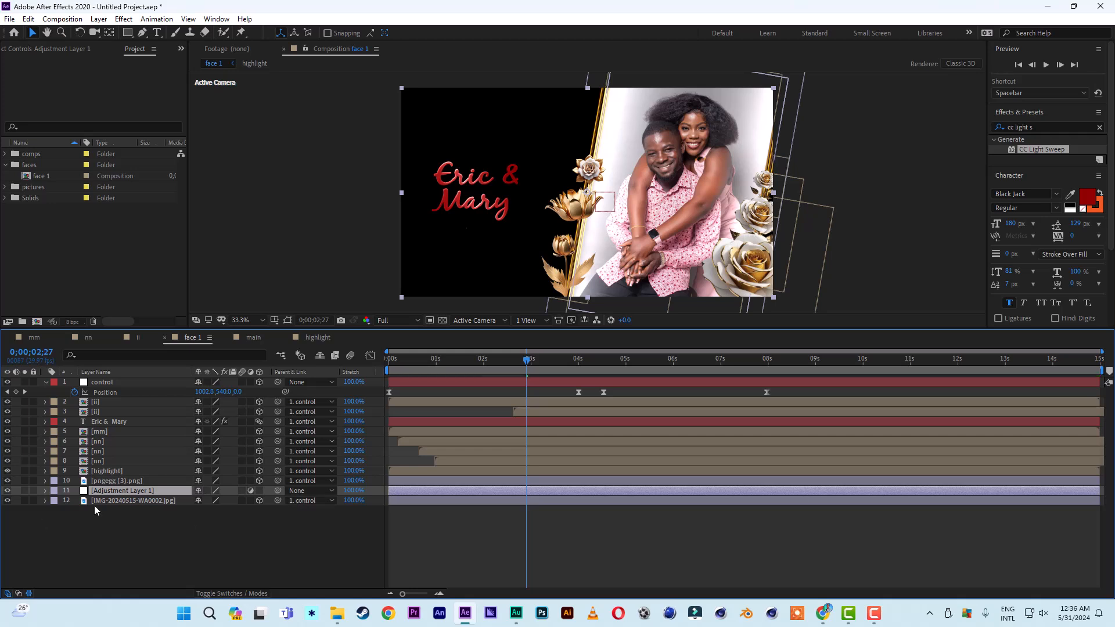
# - Apply the Transform effect to the adjustment layer and set its Scale to 112
pyautogui.click(1055, 127)
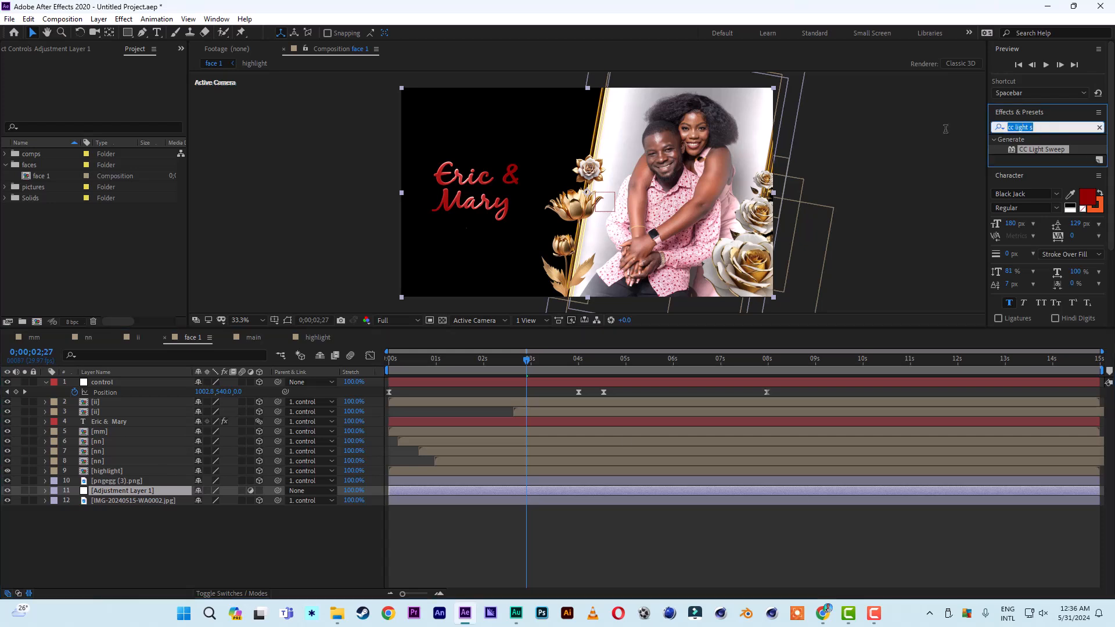
pyautogui.write('transf')
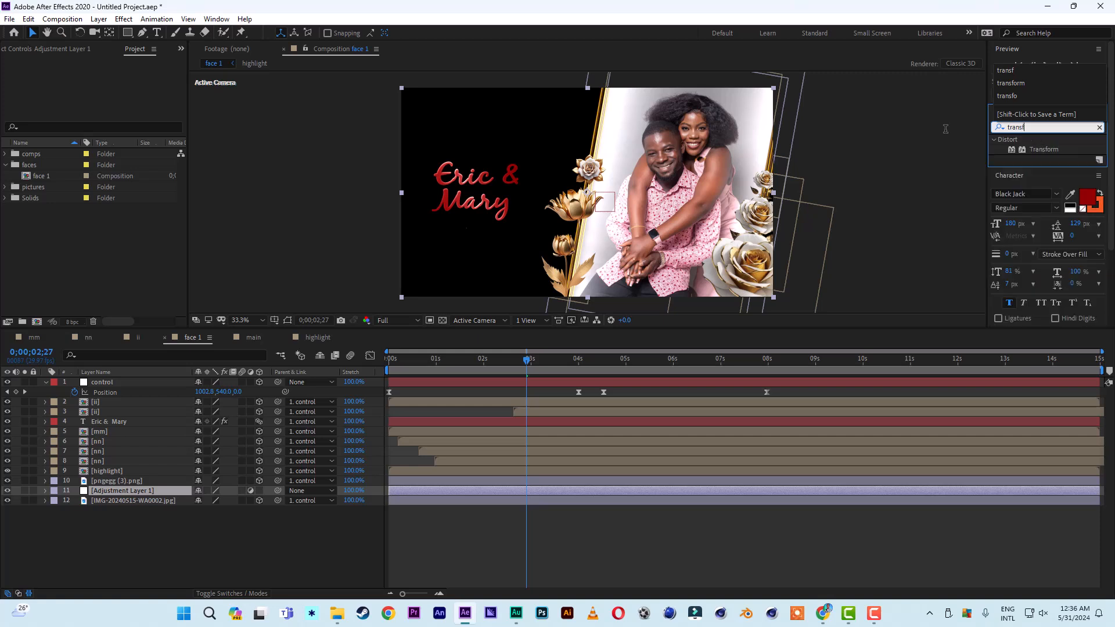
pyautogui.write('or')
pyautogui.doubleClick(1047, 148)
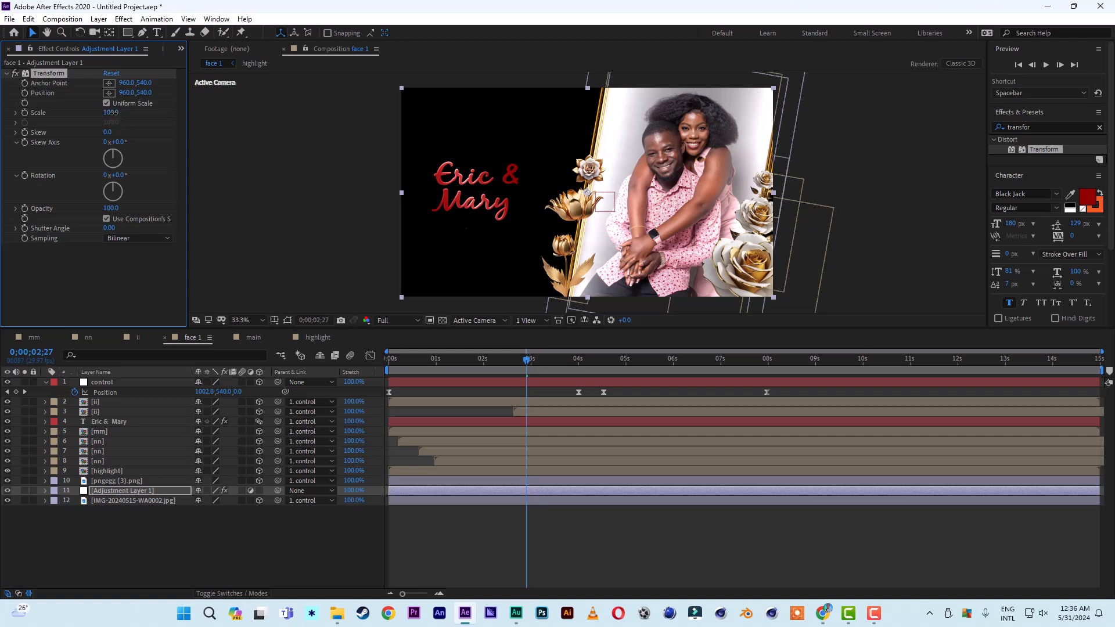
pyautogui.moveTo(117, 112); pyautogui.dragTo(120, 112)
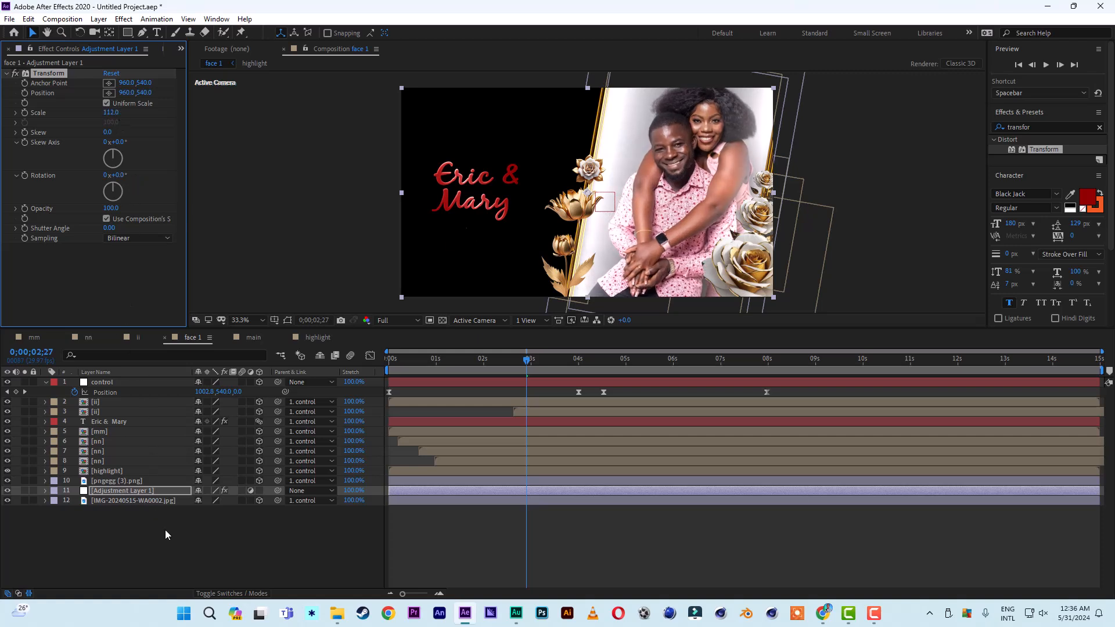
# - Draw a narrow, tall rectangular mask on the adjustment layer across the couple's photo, extending above and below the frame
pyautogui.click(145, 491)
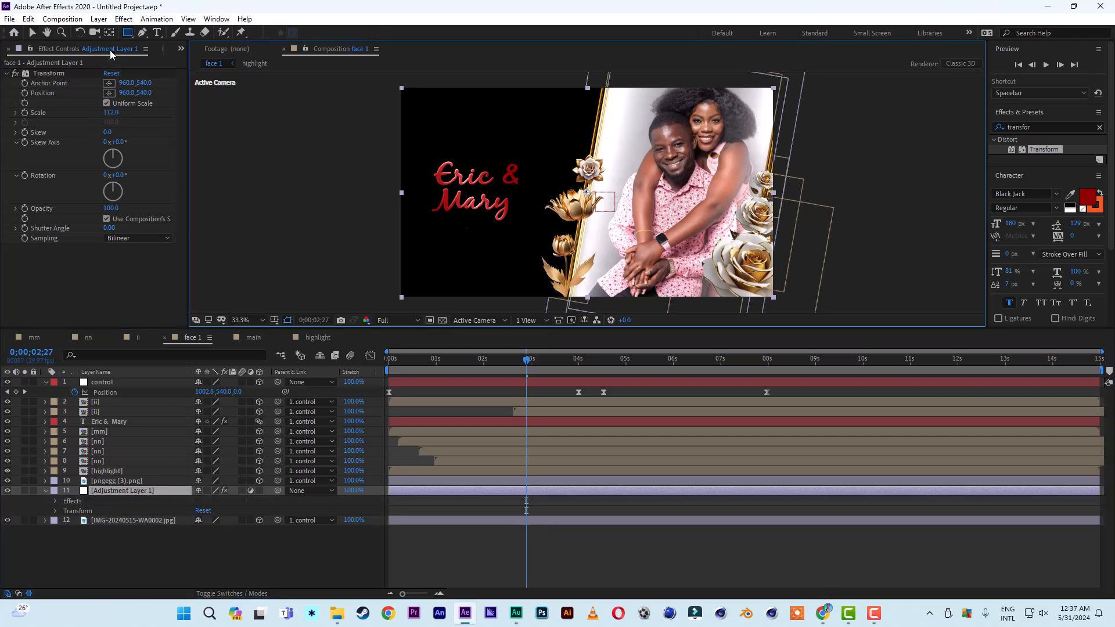
pyautogui.click(129, 35)
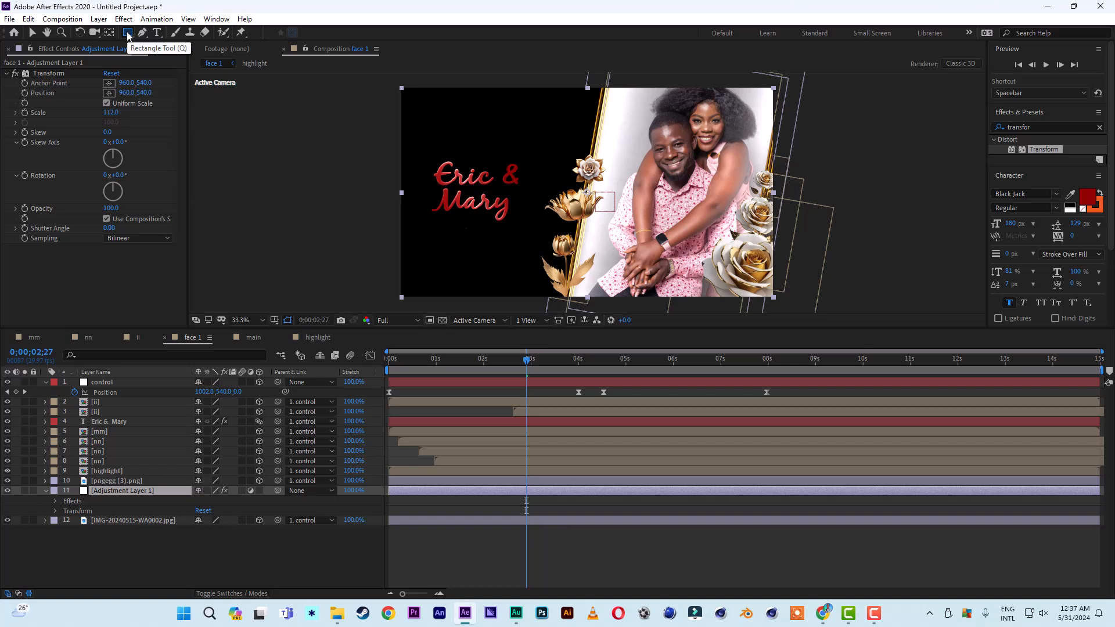
pyautogui.scroll(-2, 708, 121)
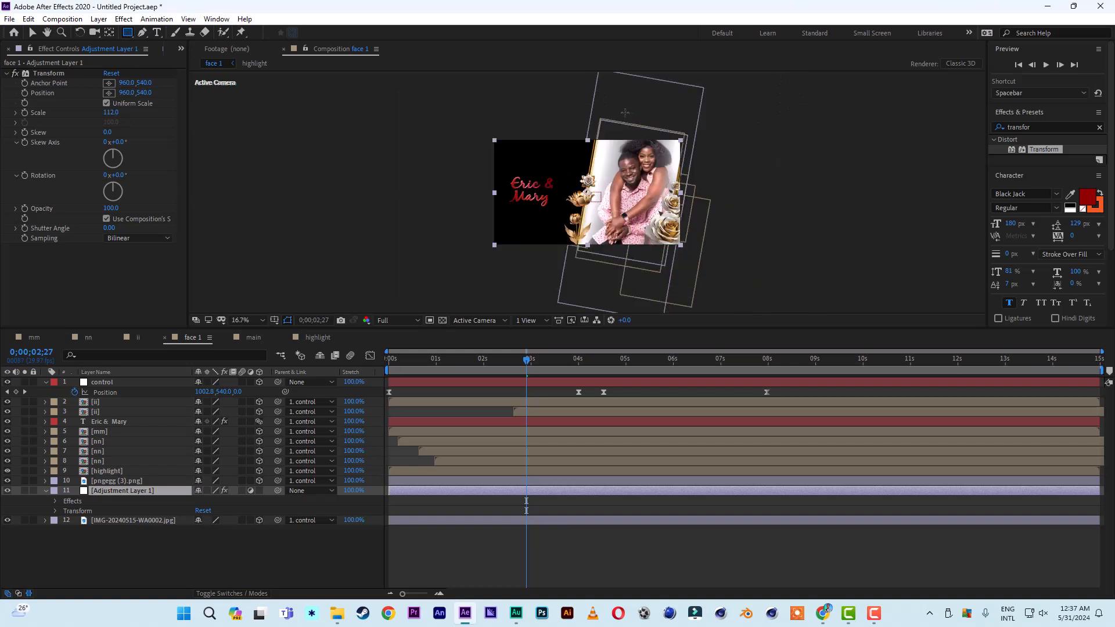
pyautogui.moveTo(622, 112); pyautogui.dragTo(645, 265)
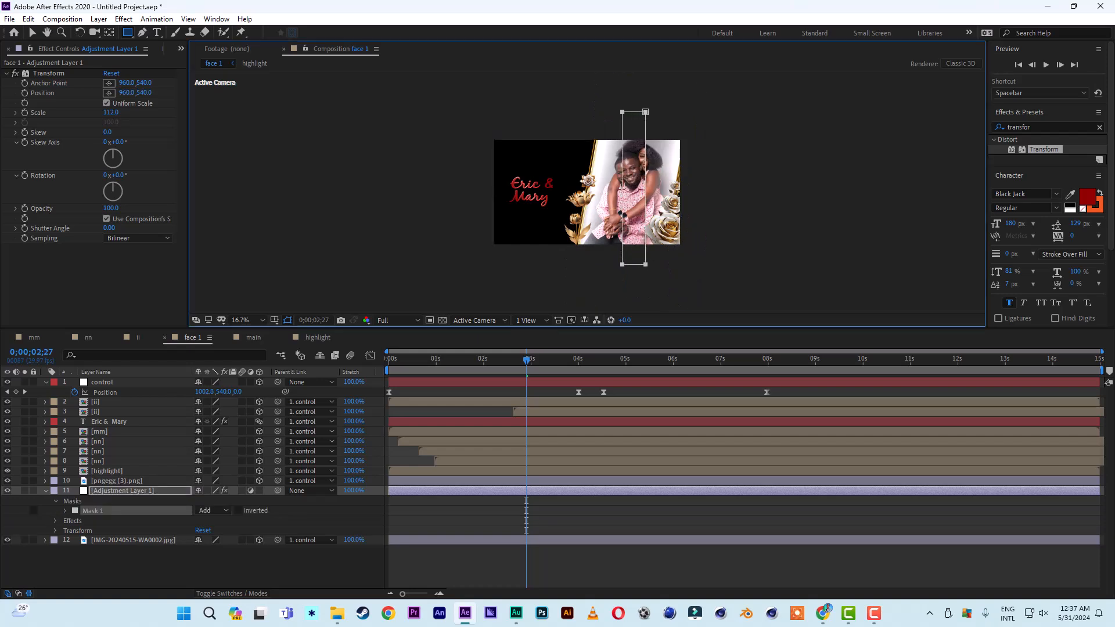
# - Slant the mask by shifting its two bottom corners well to the left, and raise them slightly closer to the frame
pyautogui.click(32, 32)
pyautogui.click(688, 114)
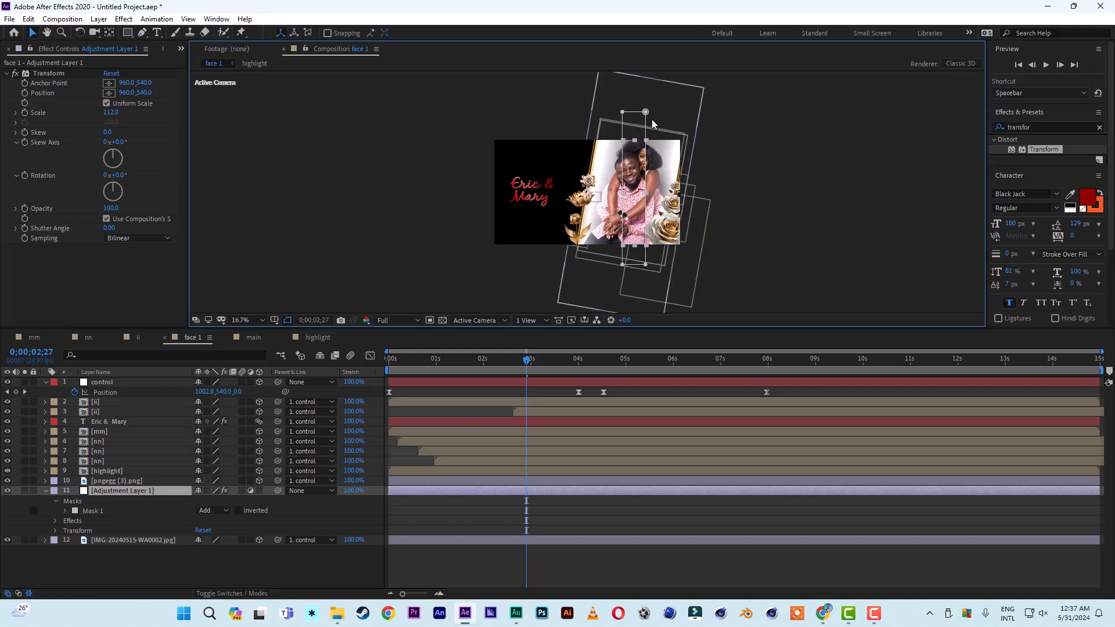
pyautogui.click(644, 265)
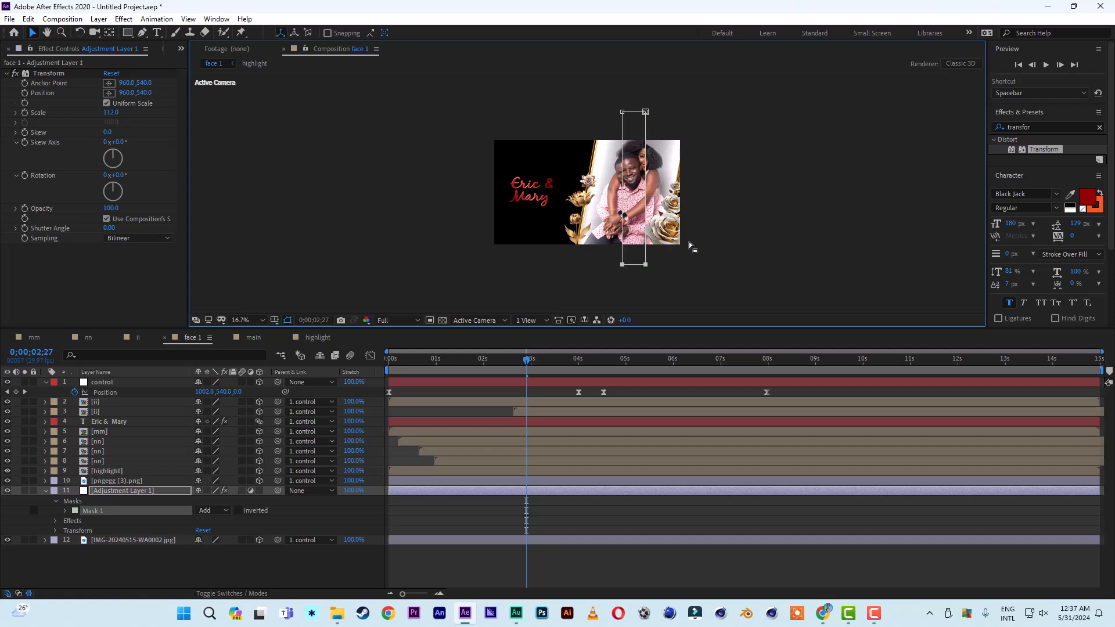
pyautogui.press('Left')
pyautogui.press('Left')
pyautogui.press('Left')
pyautogui.press('Left')
pyautogui.press('Left')
pyautogui.press('Left')
pyautogui.press('Left')
pyautogui.press('Left')
pyautogui.press('Left')
pyautogui.press('Left')
pyautogui.press('Left')
pyautogui.press('Left')
pyautogui.press('Left')
pyautogui.press('Left')
pyautogui.press('Left')
pyautogui.press('Left')
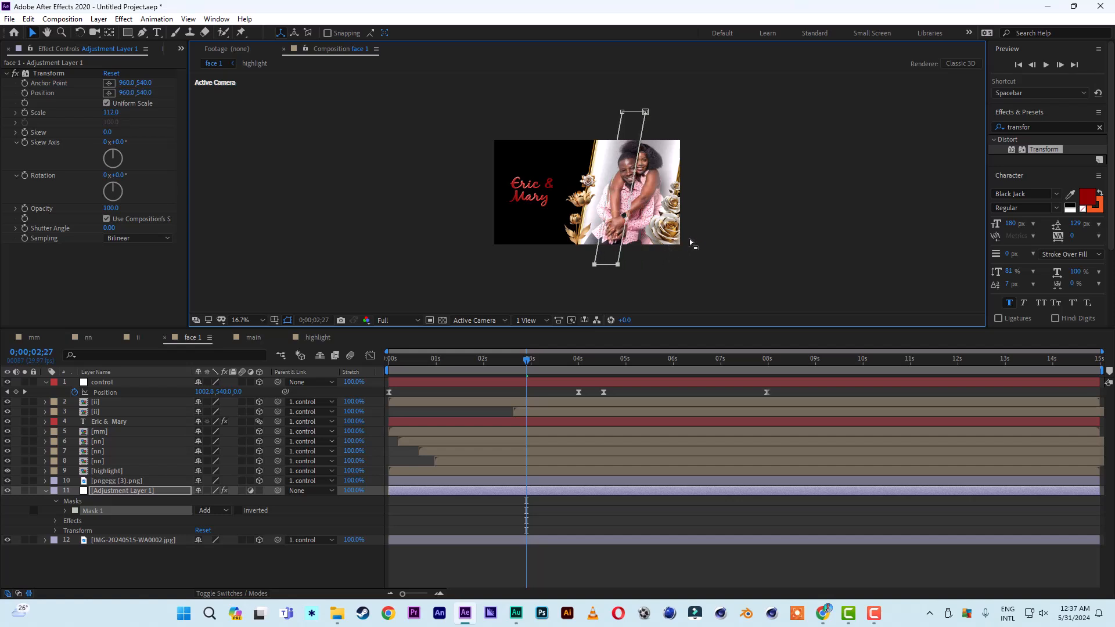
pyautogui.press('Up')
pyautogui.press('Up')
pyautogui.press('Up')
pyautogui.press('Up')
pyautogui.press('Up')
pyautogui.press('Up')
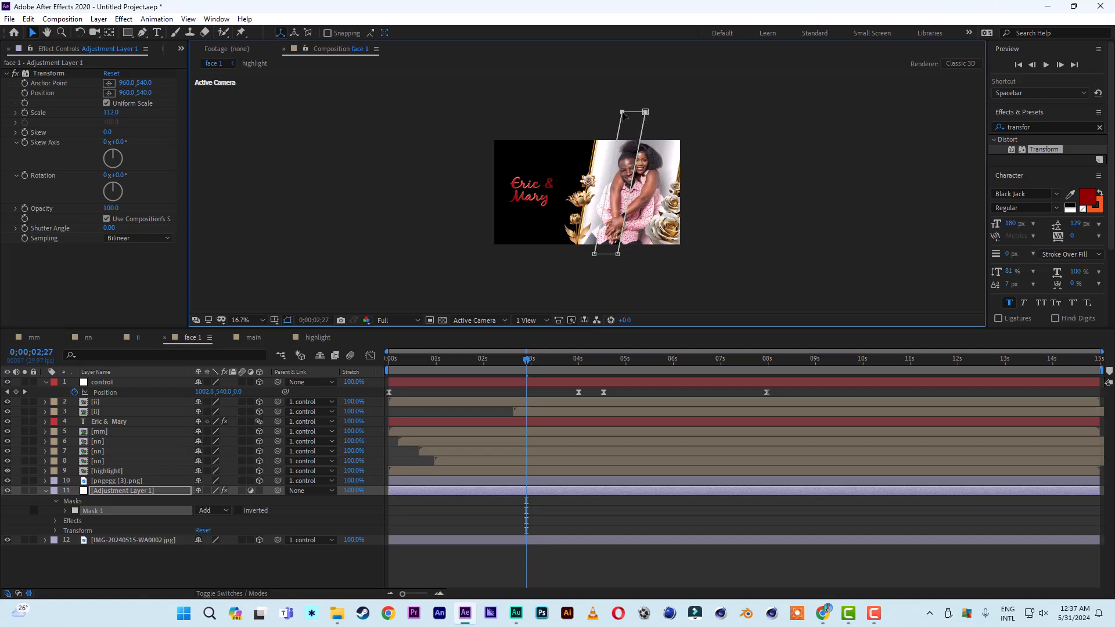
# - Lower the mask's two top corners closer to the frame and nudge them slightly left to keep the slant
pyautogui.press('Down')
pyautogui.press('Down')
pyautogui.press('Down')
pyautogui.press('Down')
pyautogui.press('Down')
pyautogui.press('Down')
pyautogui.press('Down')
pyautogui.press('Down')
pyautogui.press('Down')
pyautogui.press('Down')
pyautogui.press('Left')
pyautogui.press('Left')
pyautogui.press('Left')
pyautogui.press('Left')
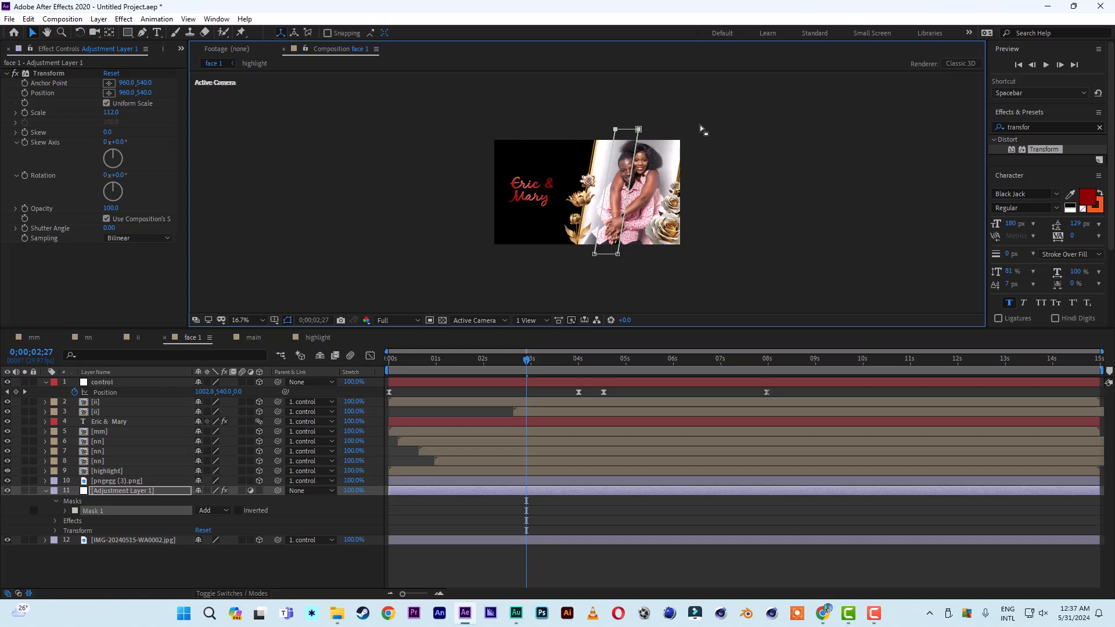
pyautogui.press('.')
pyautogui.press('.')
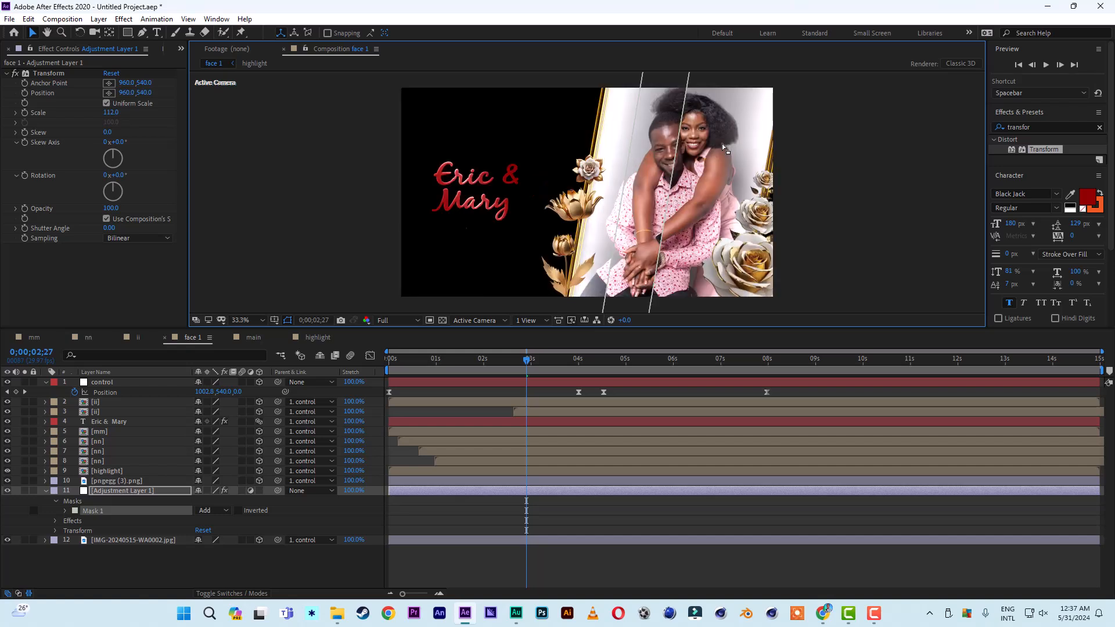
pyautogui.click(915, 153)
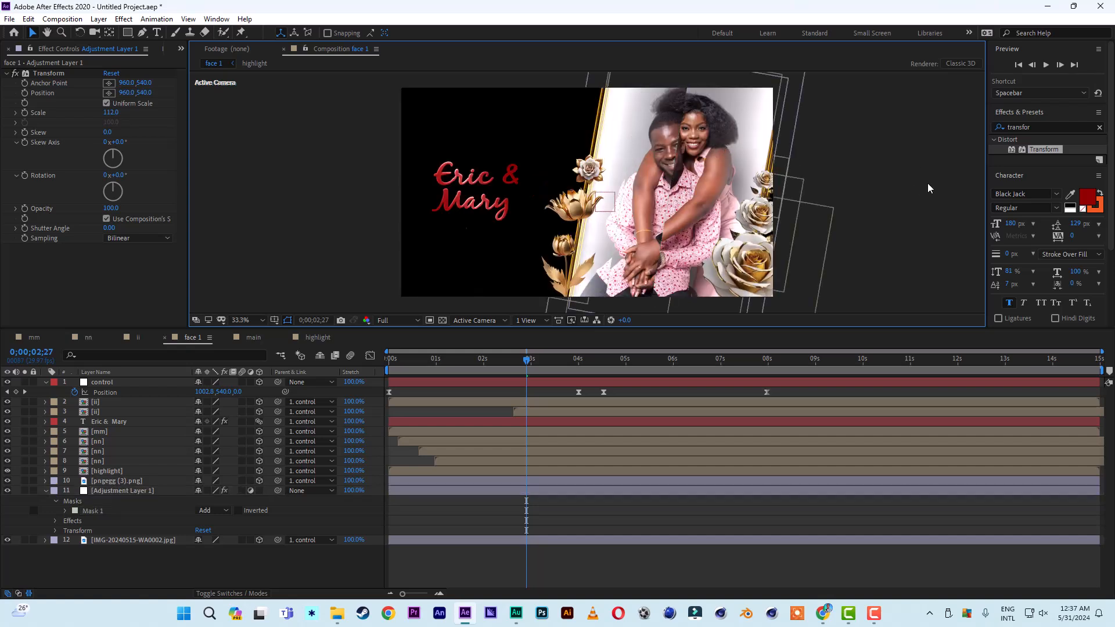
# - Hide the mask outline and check the masked strip over the photo up to 0;00;04;08
pyautogui.click(65, 511)
pyautogui.click(106, 493)
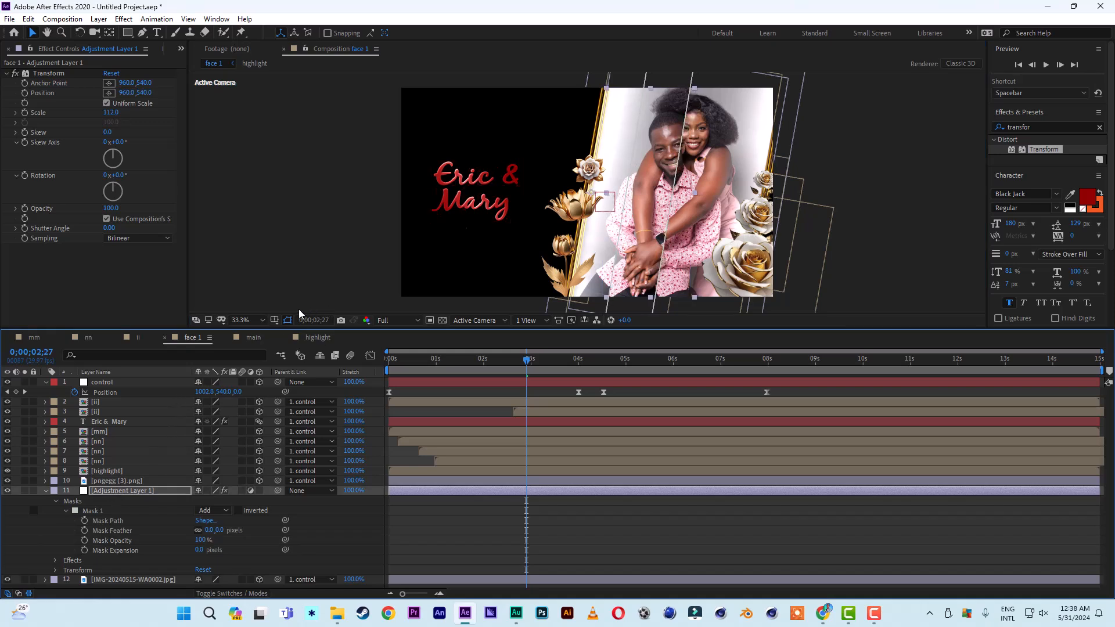
pyautogui.click(287, 320)
pyautogui.moveTo(418, 362); pyautogui.dragTo(590, 368)
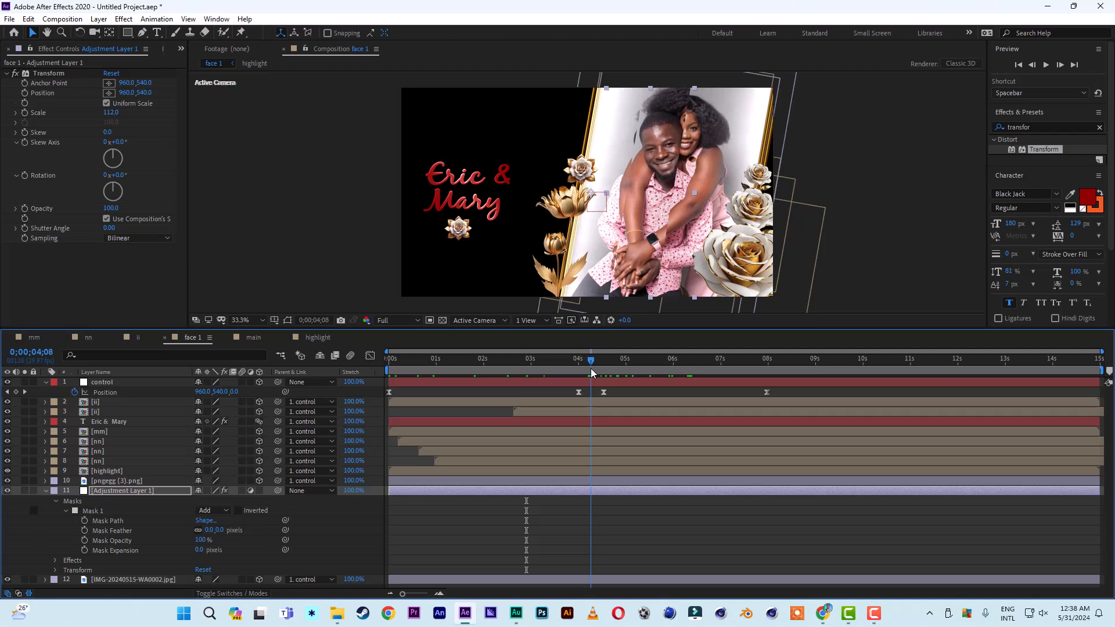
# - Turn the adjustment layer into a 3D layer and parent it to the control null
pyautogui.click(46, 490)
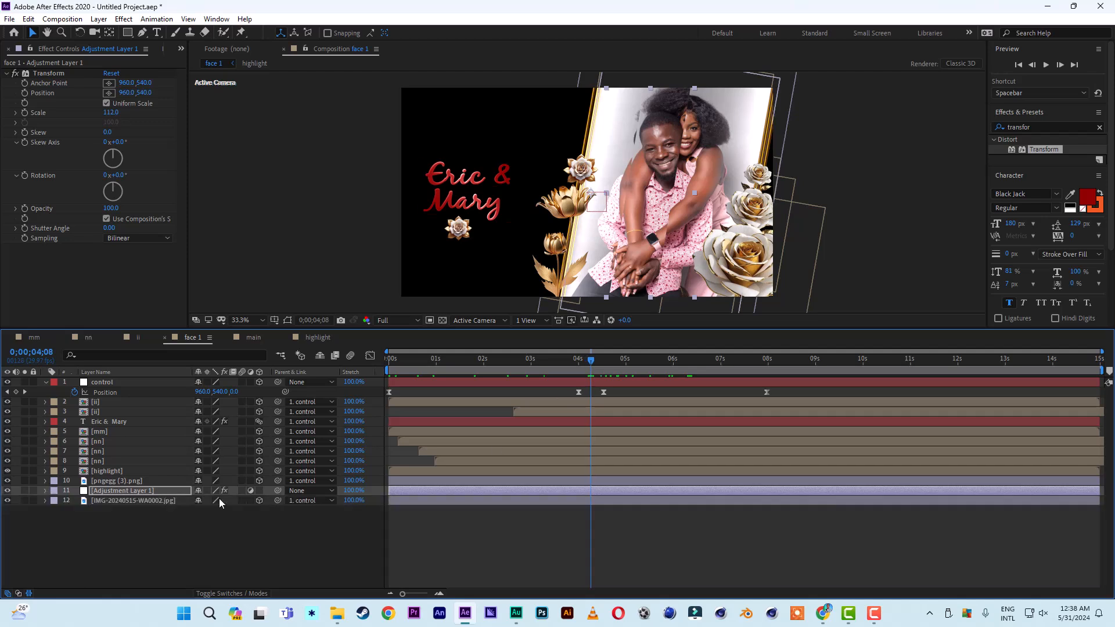
pyautogui.click(259, 490)
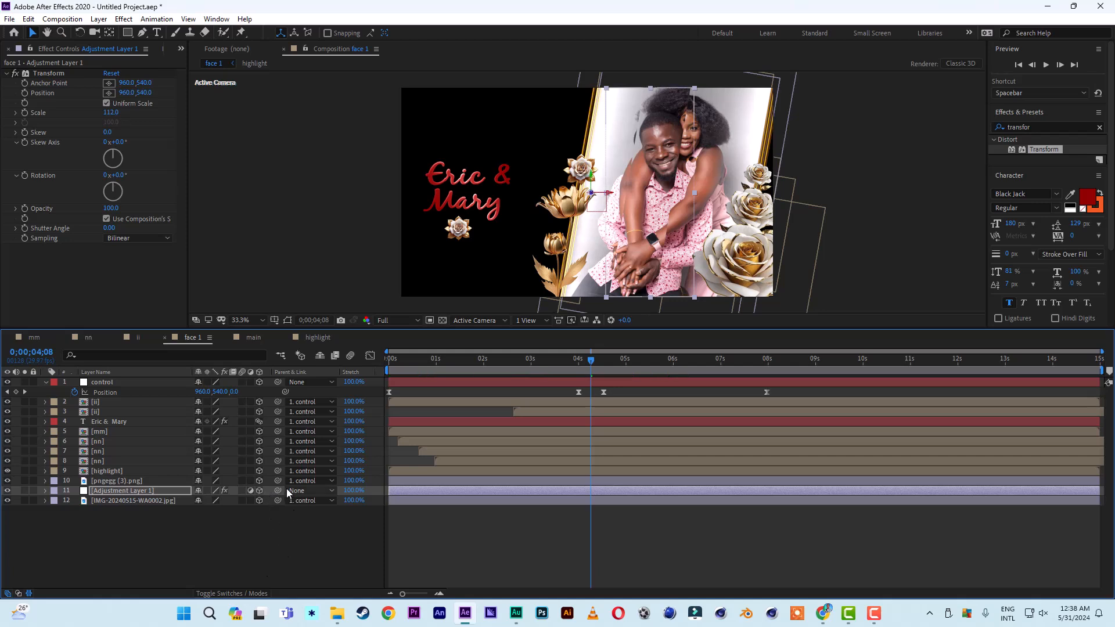
pyautogui.moveTo(280, 490); pyautogui.dragTo(111, 385)
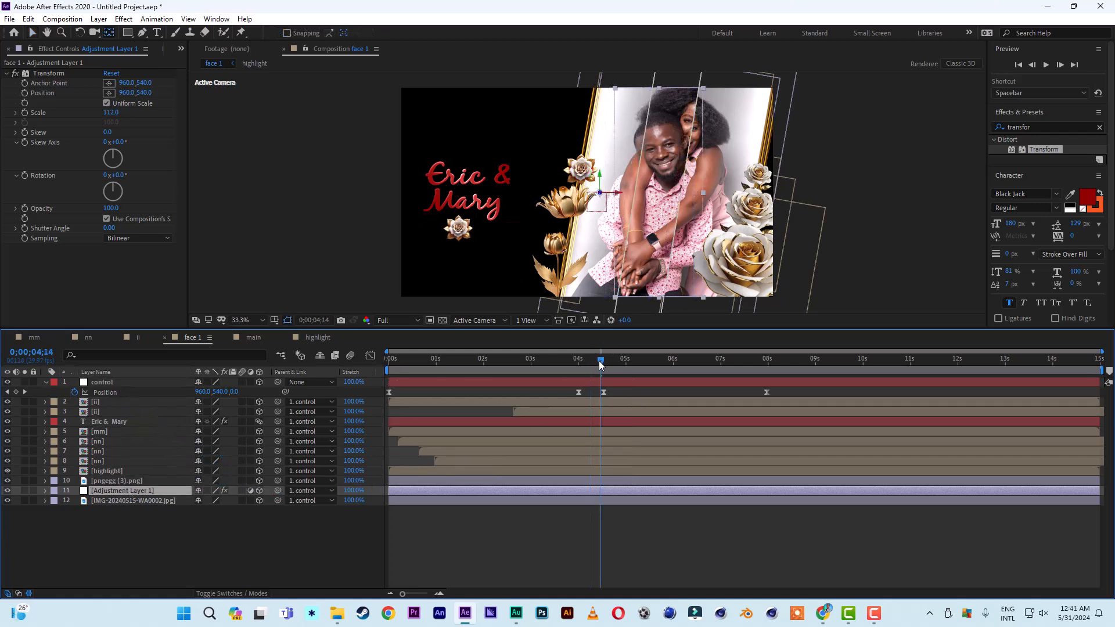
# - At 0;00;04;16, shift the adjustment layer to the photo's right edge and keyframe its Position at 435, 0, 0
pyautogui.moveTo(600, 361); pyautogui.dragTo(603, 362)
pyautogui.scroll(-2, 524, 221)
pyautogui.click(33, 35)
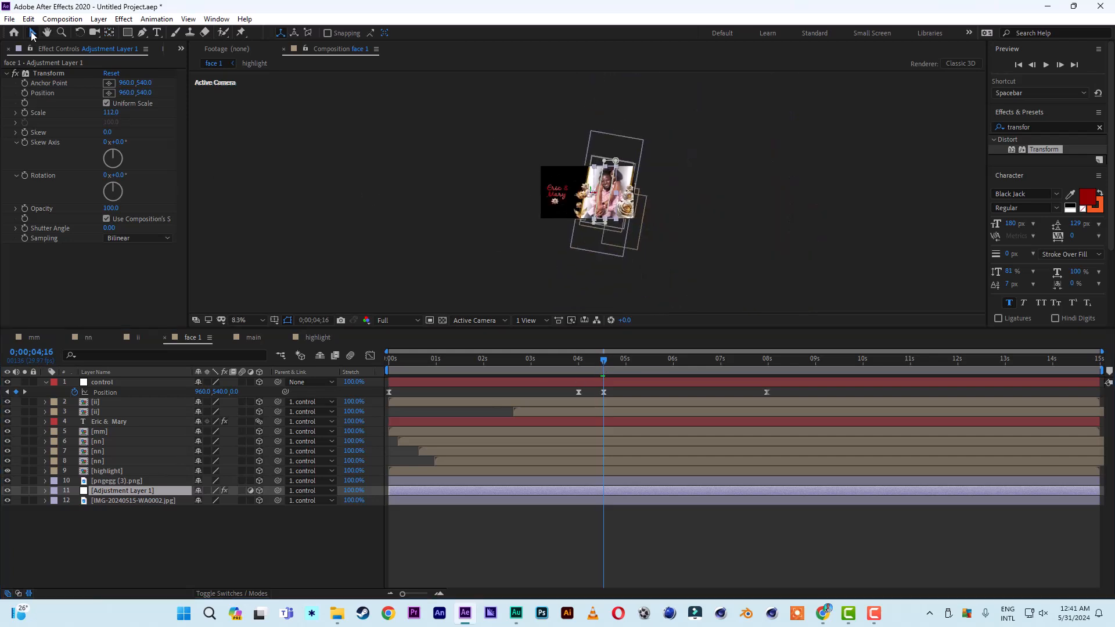
pyautogui.press('Right')
pyautogui.press('Right')
pyautogui.press('Right')
pyautogui.press('Right')
pyautogui.press('Right')
pyautogui.press('Right')
pyautogui.press('Right')
pyautogui.press('Right')
pyautogui.press('Right')
pyautogui.press('Right')
pyautogui.press('Right')
pyautogui.press('Right')
pyautogui.press('Right')
pyautogui.press('Right')
pyautogui.press('Right')
pyautogui.press('Right')
pyautogui.press('Right')
pyautogui.press('Right')
pyautogui.press('Right')
pyautogui.press('Right')
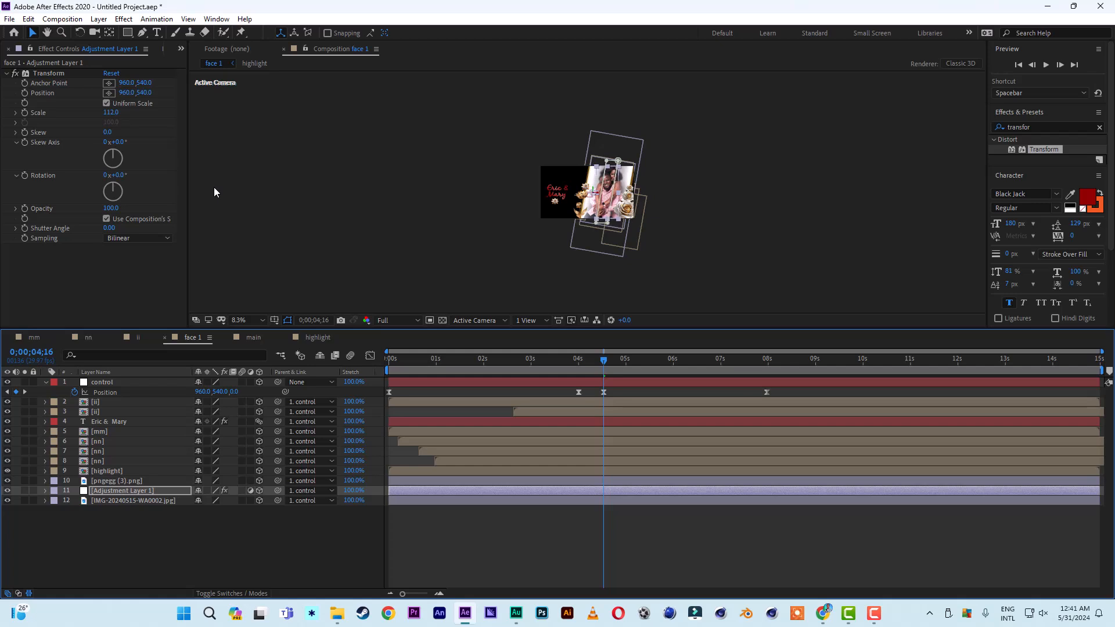
pyautogui.press('Right')
pyautogui.press('Right')
pyautogui.press('Right')
pyautogui.press('Right')
pyautogui.press('Right')
pyautogui.press('Right')
pyautogui.press('Right')
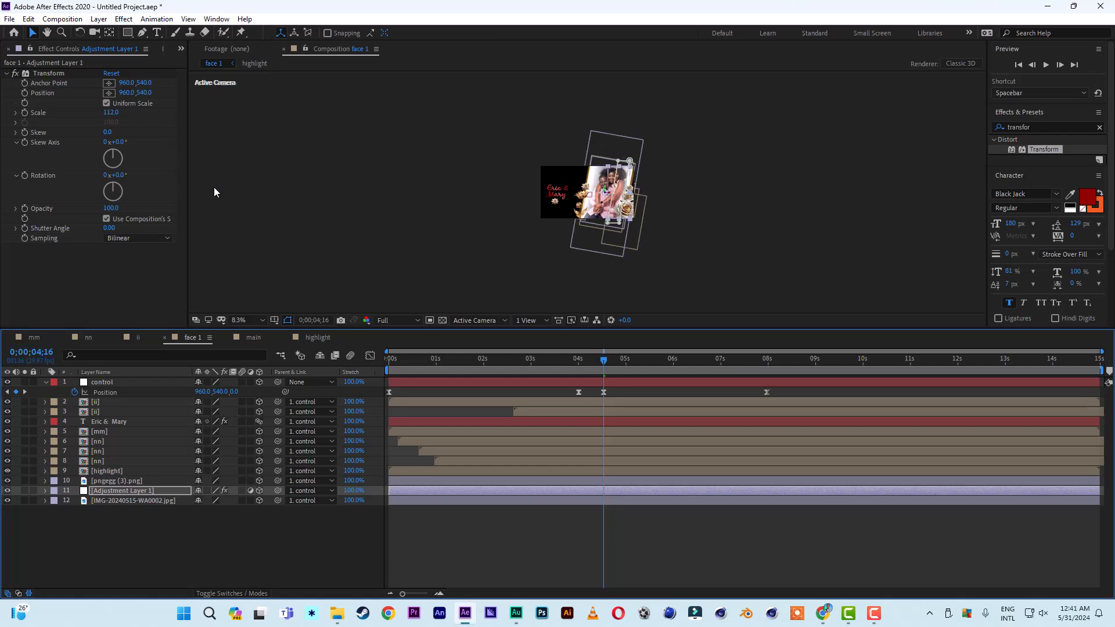
pyautogui.press('Right')
pyautogui.press('Right')
pyautogui.press('Right')
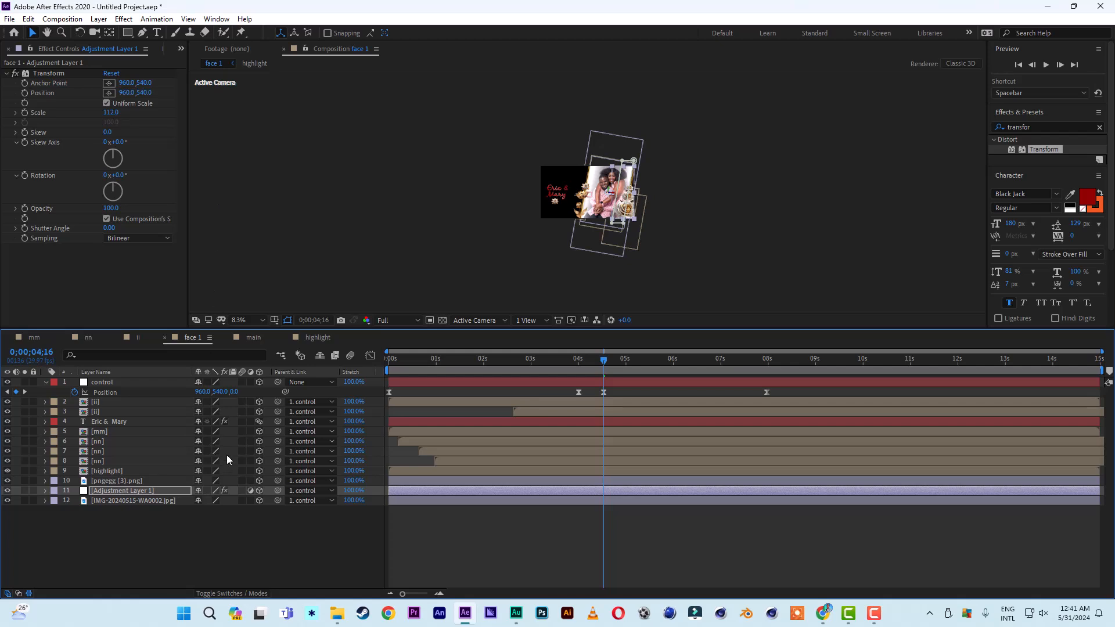
pyautogui.press('p')
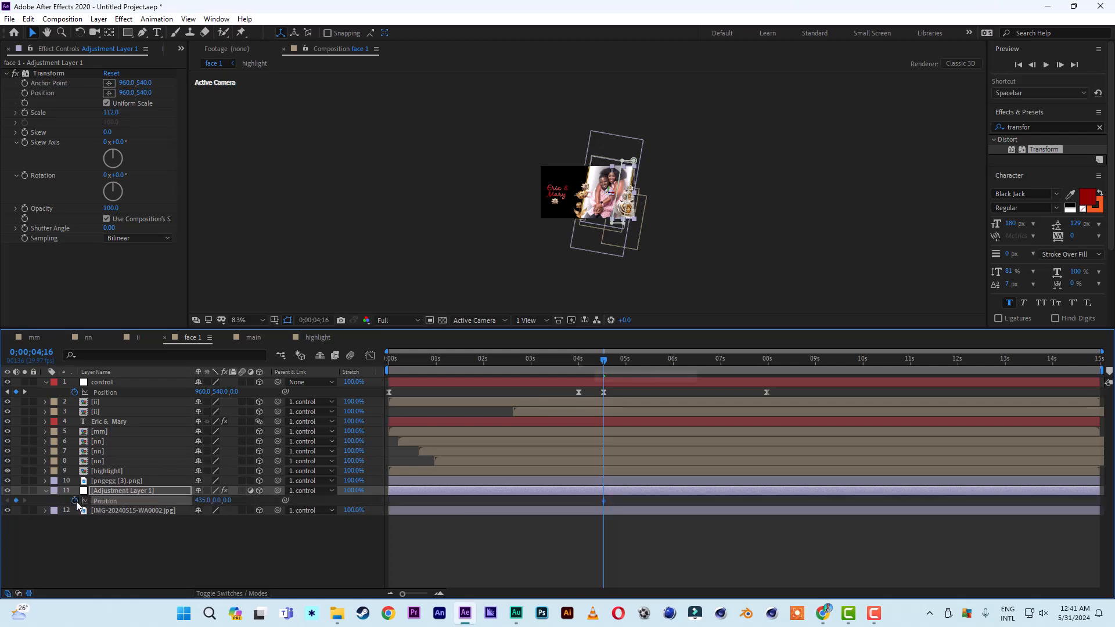
# - At 0;00;04;00, shift the adjustment layer to the photo's left side, keyframing its Position at -153, 0, 0
pyautogui.click(579, 360)
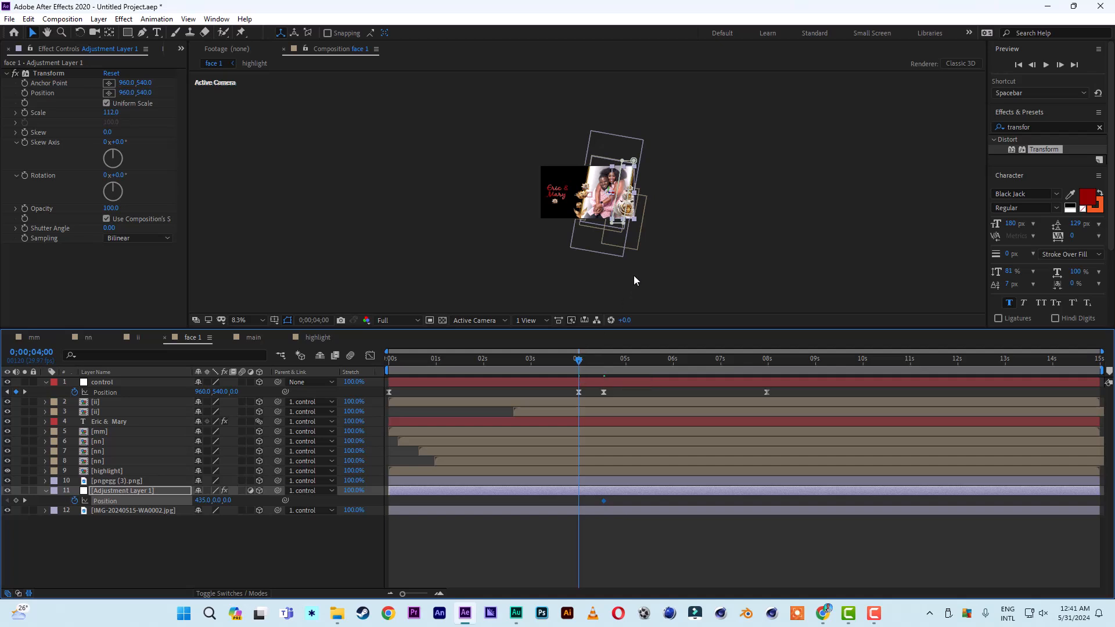
pyautogui.hotkey('shift', 'Left')
pyautogui.hotkey('shift', 'Left')
pyautogui.hotkey('shift', 'Left')
pyautogui.hotkey('shift', 'Left')
pyautogui.hotkey('shift', 'Left')
pyautogui.hotkey('shift', 'Left')
pyautogui.hotkey('shift', 'Left')
pyautogui.hotkey('shift', 'Left')
pyautogui.hotkey('shift', 'Left')
pyautogui.hotkey('shift', 'Left')
pyautogui.hotkey('shift', 'Left')
pyautogui.hotkey('shift', 'Left')
pyautogui.hotkey('shift', 'Left')
pyautogui.hotkey('shift', 'Left')
pyautogui.hotkey('shift', 'Left')
pyautogui.hotkey('shift', 'Left')
pyautogui.hotkey('shift', 'Left')
pyautogui.hotkey('shift', 'Left')
pyautogui.hotkey('shift', 'Left')
pyautogui.hotkey('shift', 'Left')
pyautogui.hotkey('shift', 'Left')
pyautogui.hotkey('shift', 'Left')
pyautogui.hotkey('shift', 'Left')
pyautogui.hotkey('shift', 'Left')
pyautogui.hotkey('shift', 'Left')
pyautogui.hotkey('shift', 'Left')
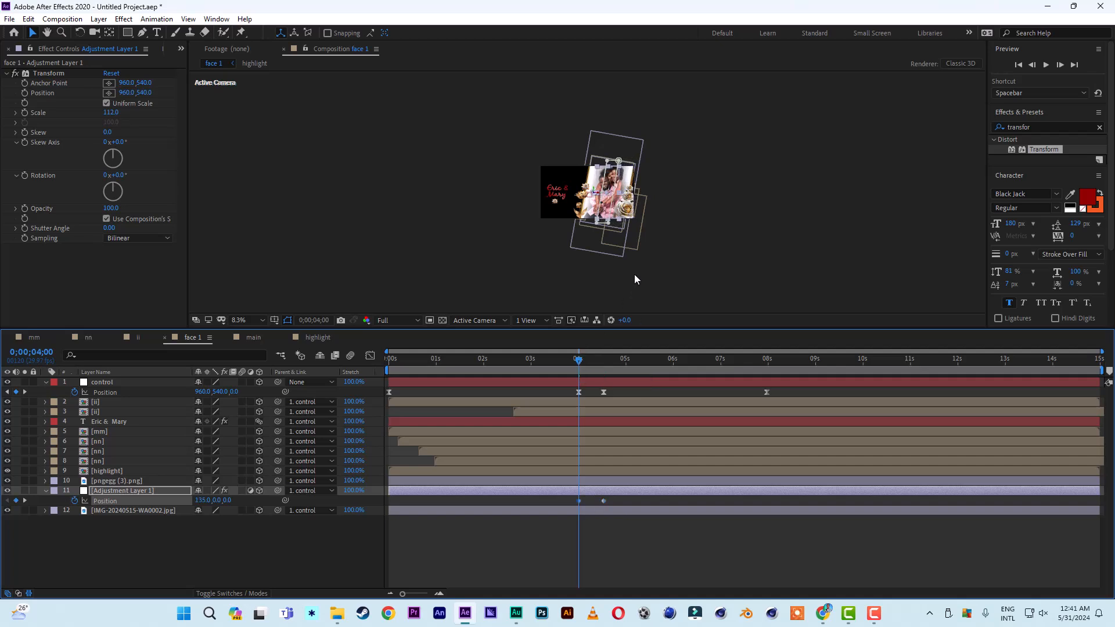
pyautogui.hotkey('shift', 'Left')
pyautogui.hotkey('shift', 'Left')
pyautogui.hotkey('shift', 'Left')
pyautogui.hotkey('shift', 'Left')
pyautogui.hotkey('shift', 'Left')
pyautogui.hotkey('shift', 'Left')
pyautogui.hotkey('shift', 'Left')
pyautogui.press('Left')
pyautogui.press('Left')
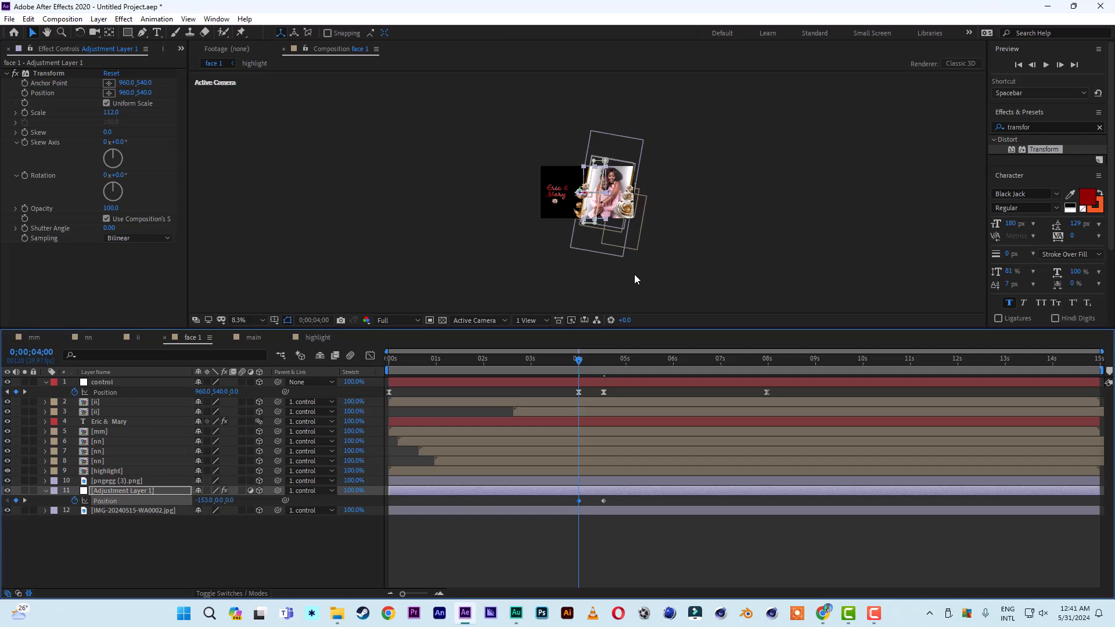
# - Shift the adjustment layer farther left to Position -201, 0, 0 and move that keyframe to the composition's start
pyautogui.hotkey('shift', 'Left')
pyautogui.press('Left')
pyautogui.press('Left')
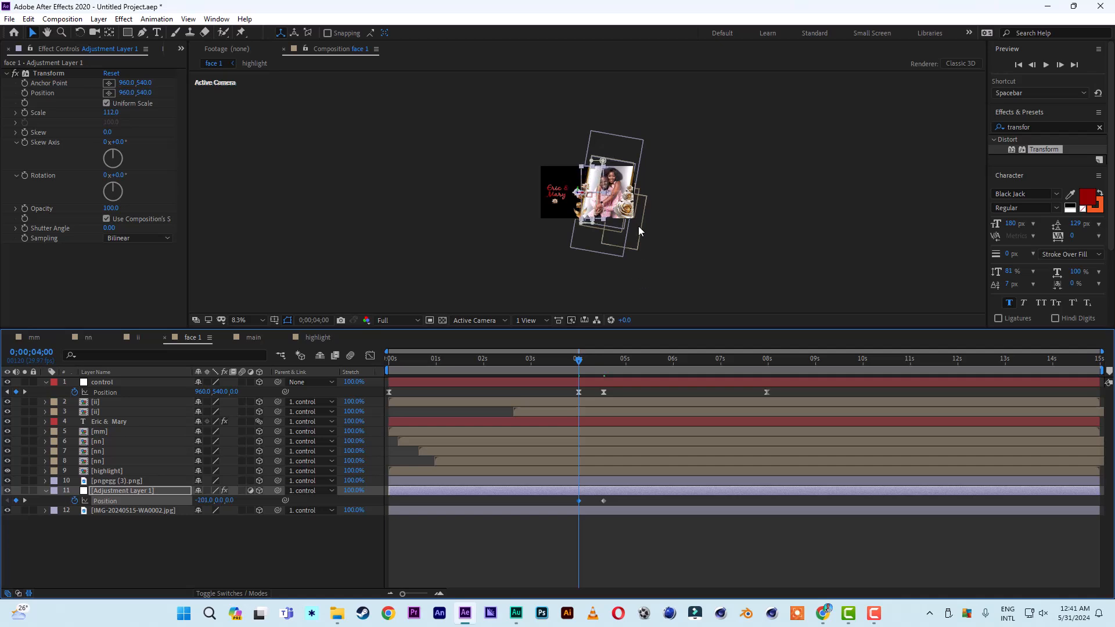
pyautogui.press('.')
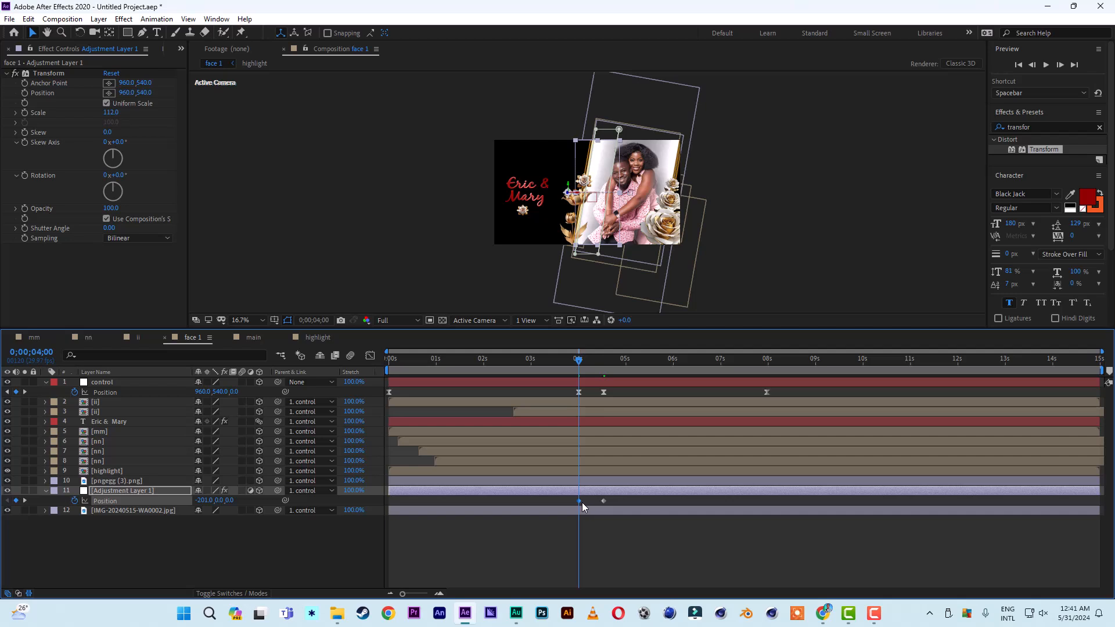
pyautogui.moveTo(578, 502); pyautogui.dragTo(392, 501)
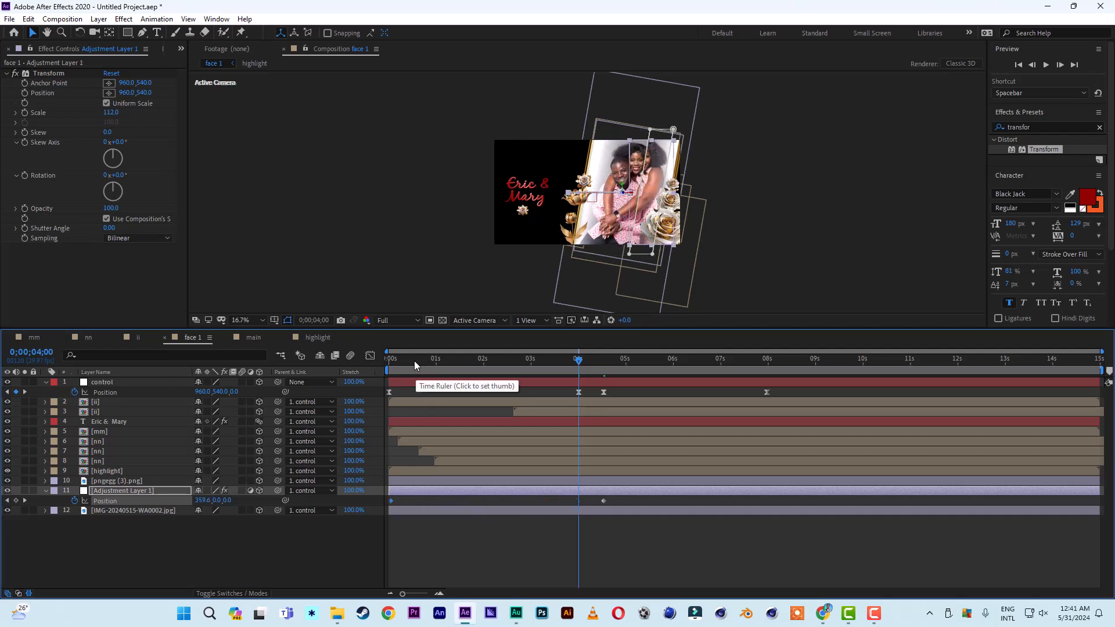
# - Preview the strip animation from the start and around 0;00;04;10, and collapse the adjustment layer's properties
pyautogui.moveTo(413, 360); pyautogui.dragTo(368, 361)
pyautogui.scroll(1, 529, 212)
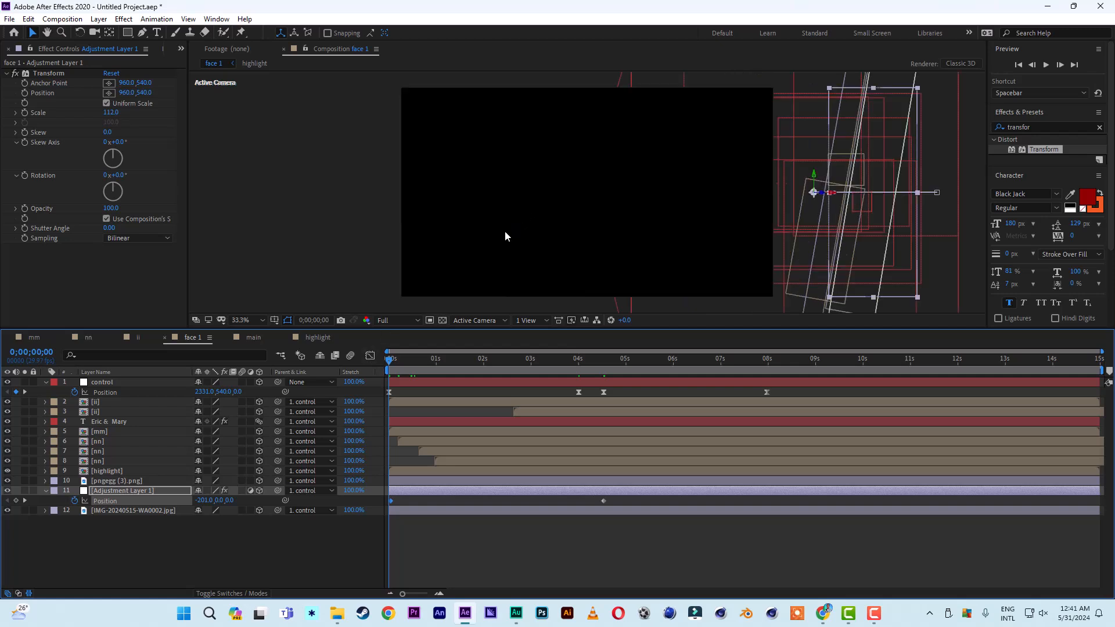
pyautogui.press('space')
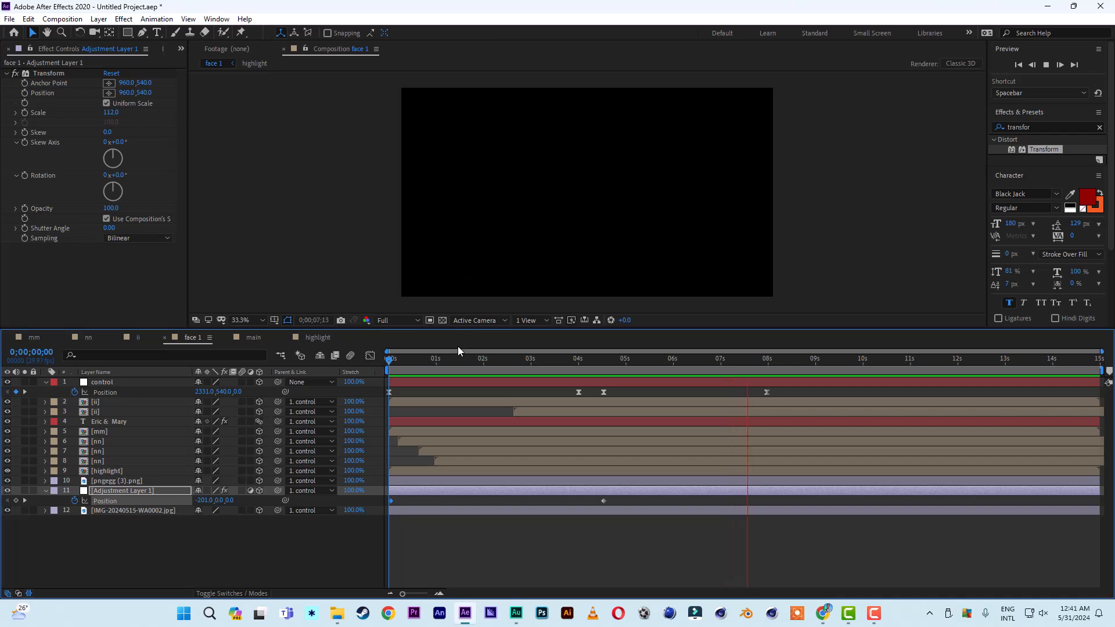
pyautogui.press('space')
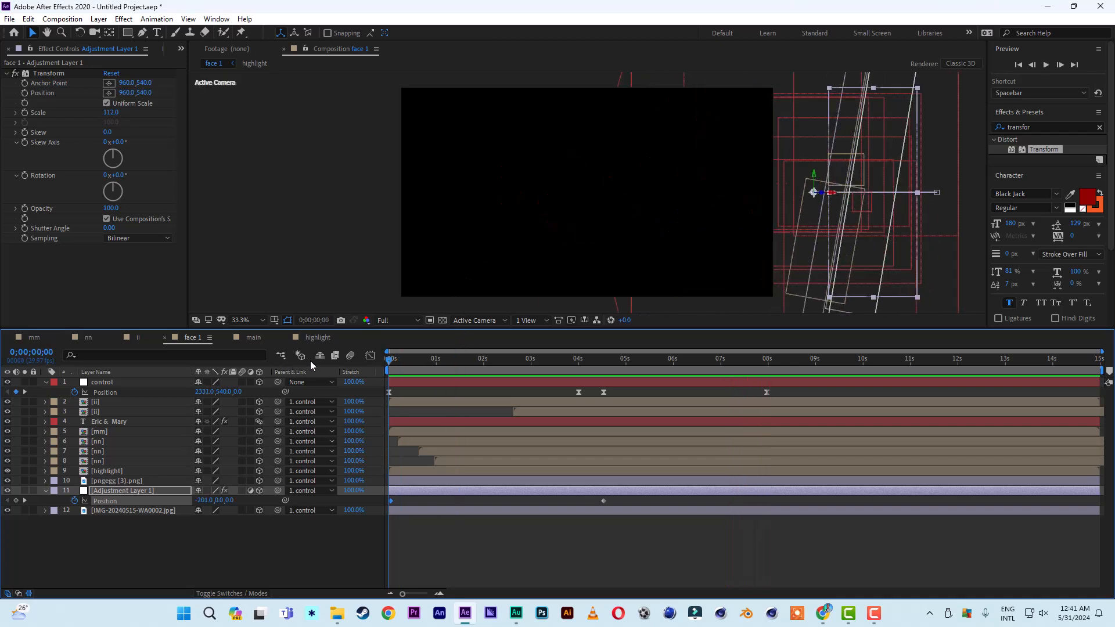
pyautogui.press('space')
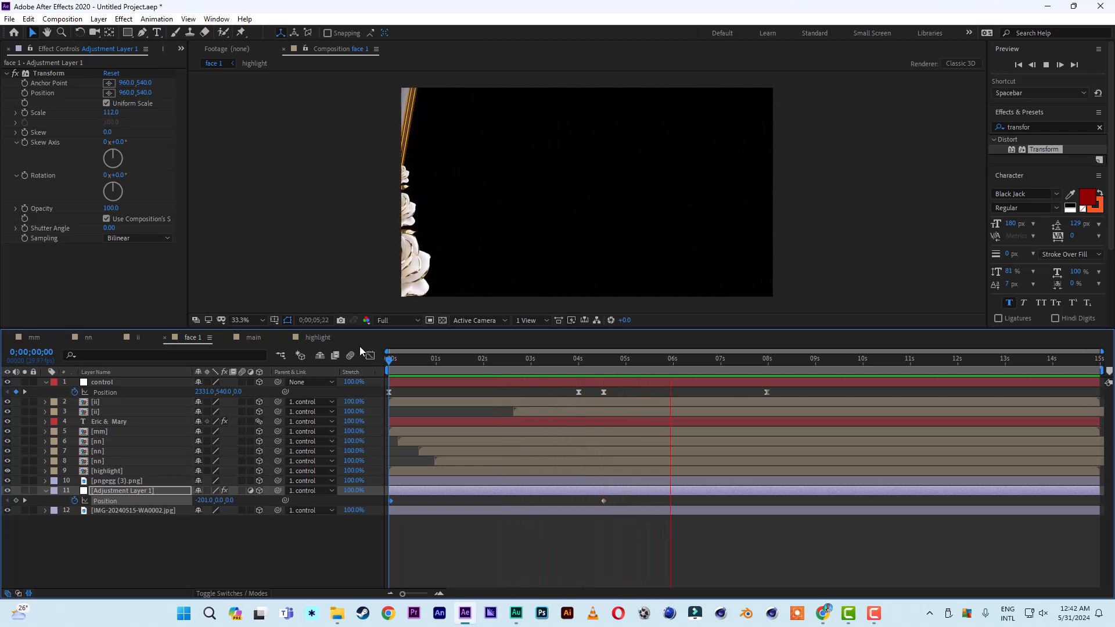
pyautogui.press('space')
pyautogui.moveTo(482, 364); pyautogui.dragTo(594, 364)
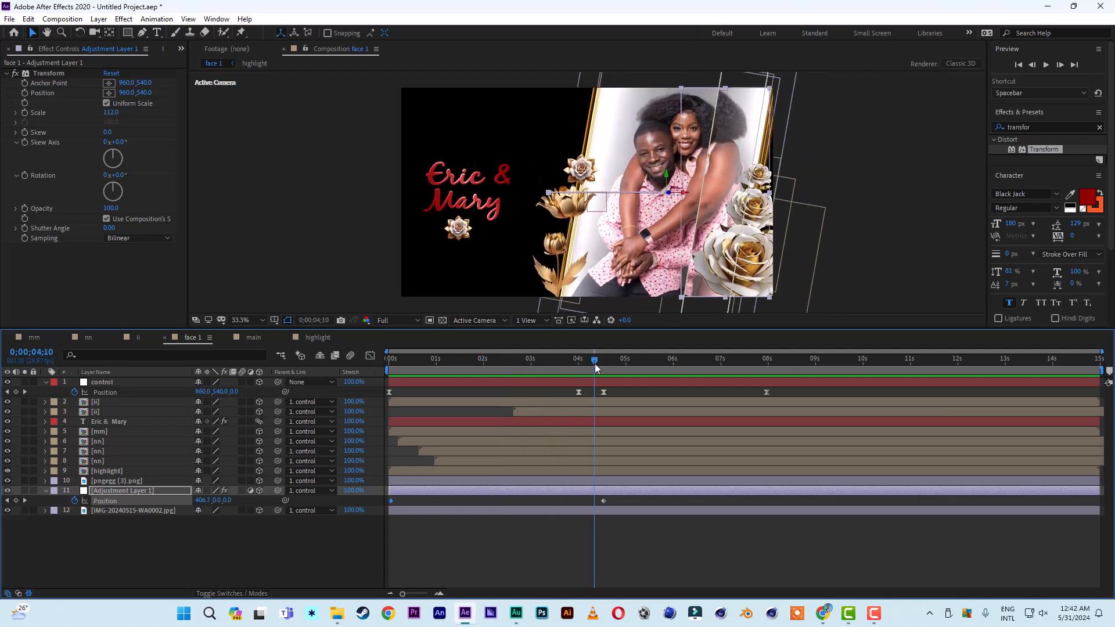
pyautogui.click(47, 491)
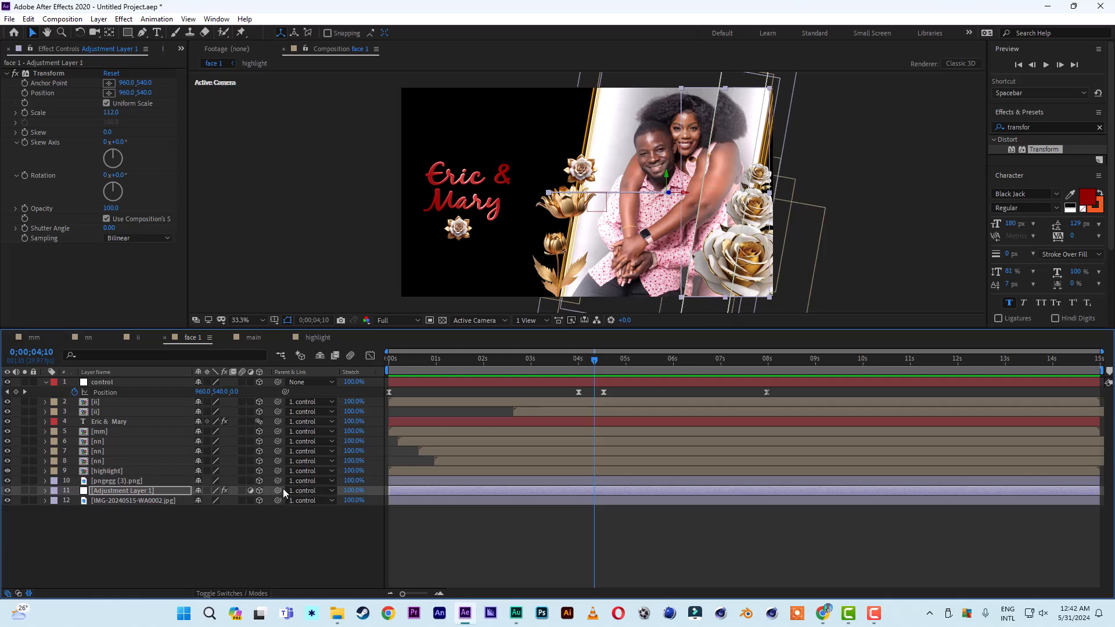
pyautogui.click(150, 548)
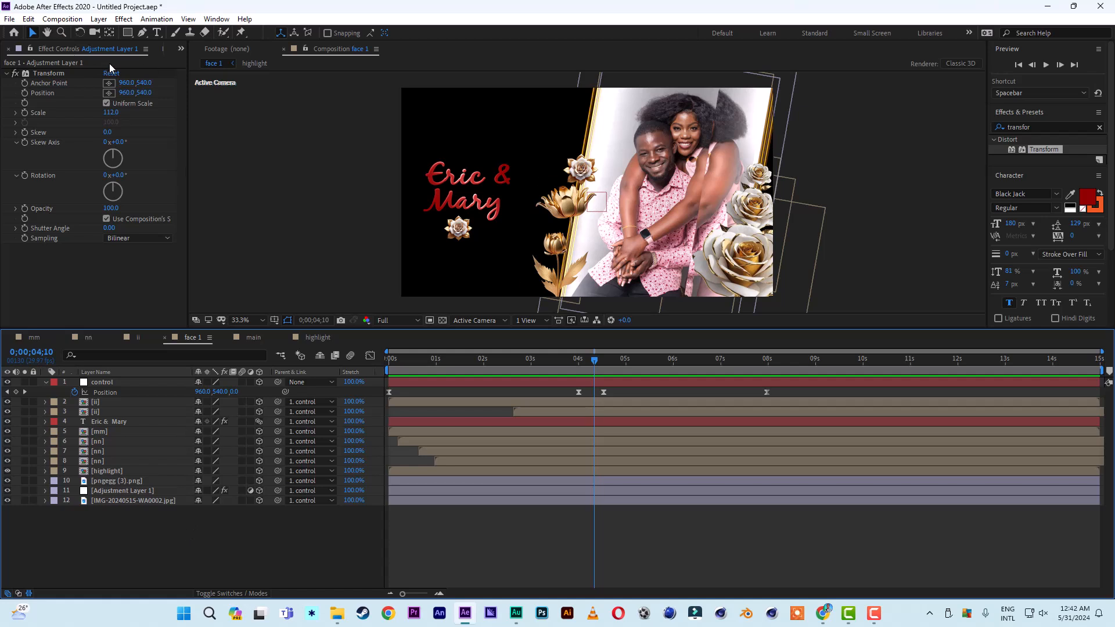
# - Duplicate the face 1 composition twice in the faces folder and open both copies
pyautogui.click(183, 50)
pyautogui.click(249, 75)
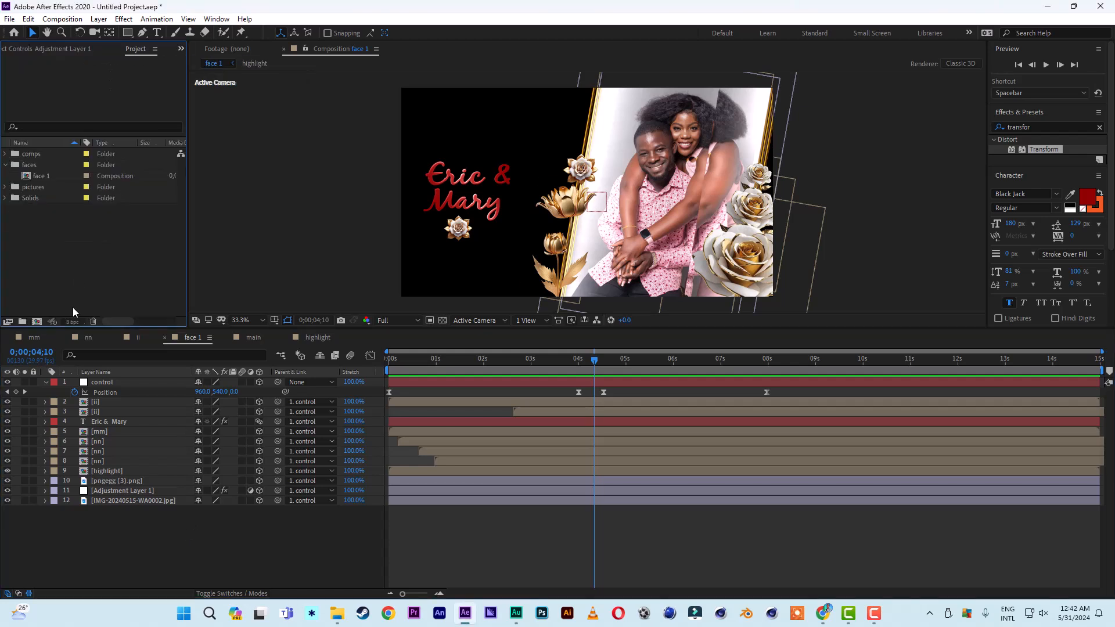
pyautogui.click(40, 175)
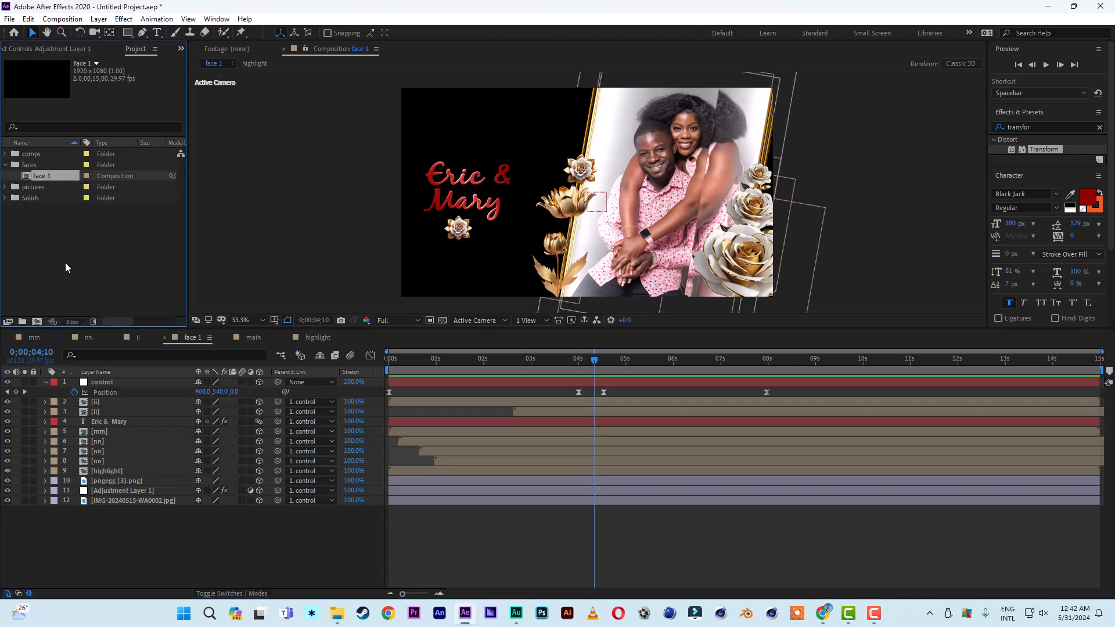
pyautogui.hotkey('ctrl', 'd')
pyautogui.hotkey('ctrl', 'd')
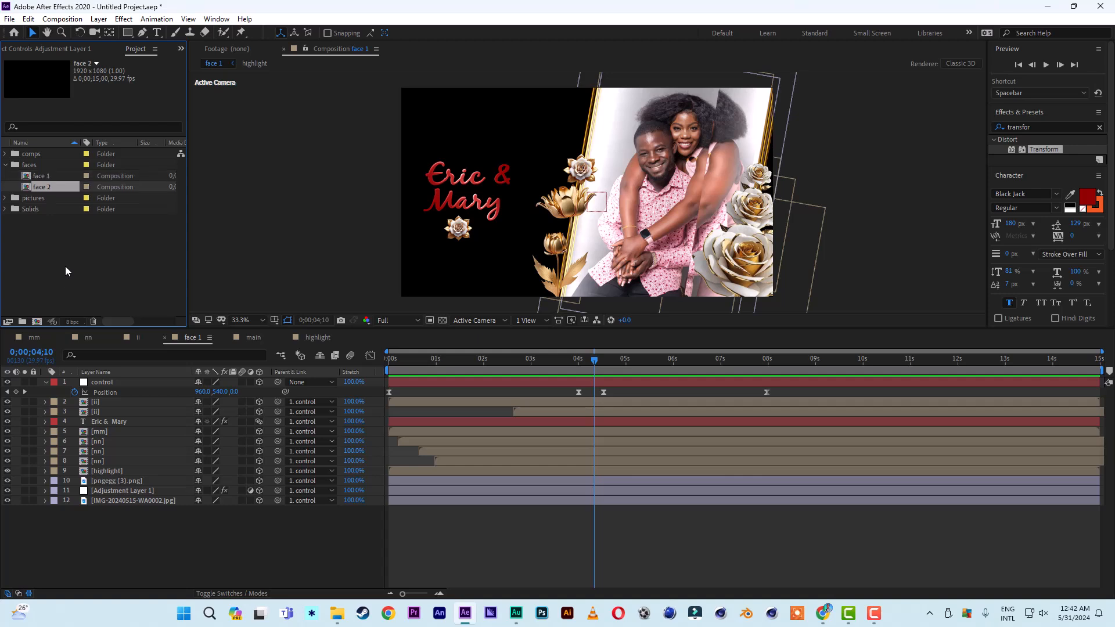
pyautogui.doubleClick(46, 186)
pyautogui.click(51, 200)
pyautogui.doubleClick(51, 200)
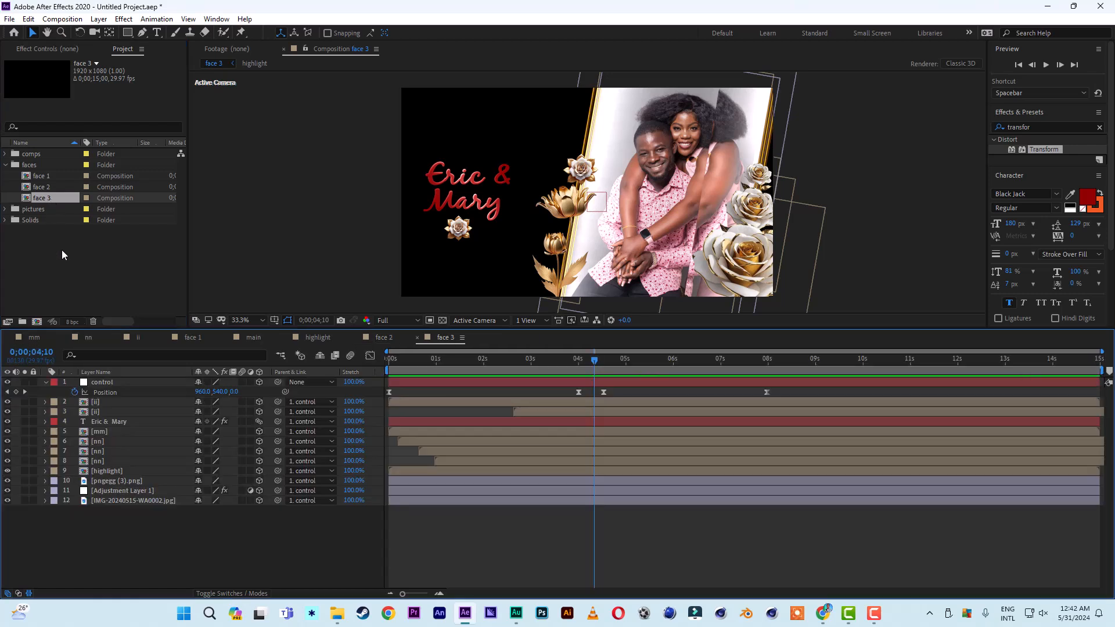
# - In face 2, replace the couple's photo layer with IMG-20240515-WA0003.jpg from the pictures folder
pyautogui.click(381, 339)
pyautogui.click(129, 501)
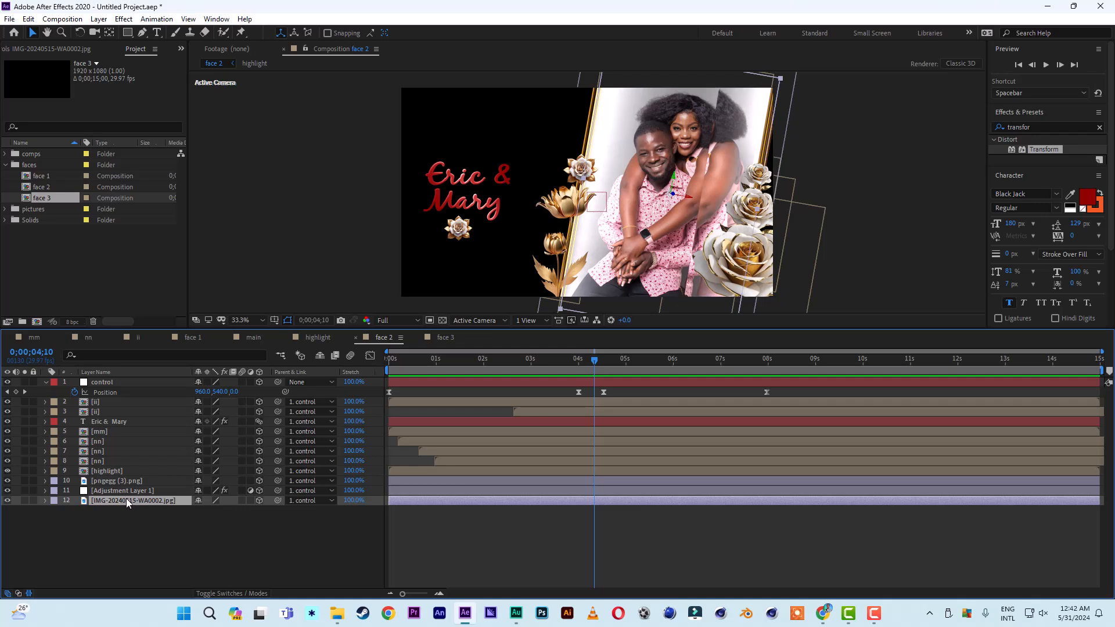
pyautogui.click(5, 209)
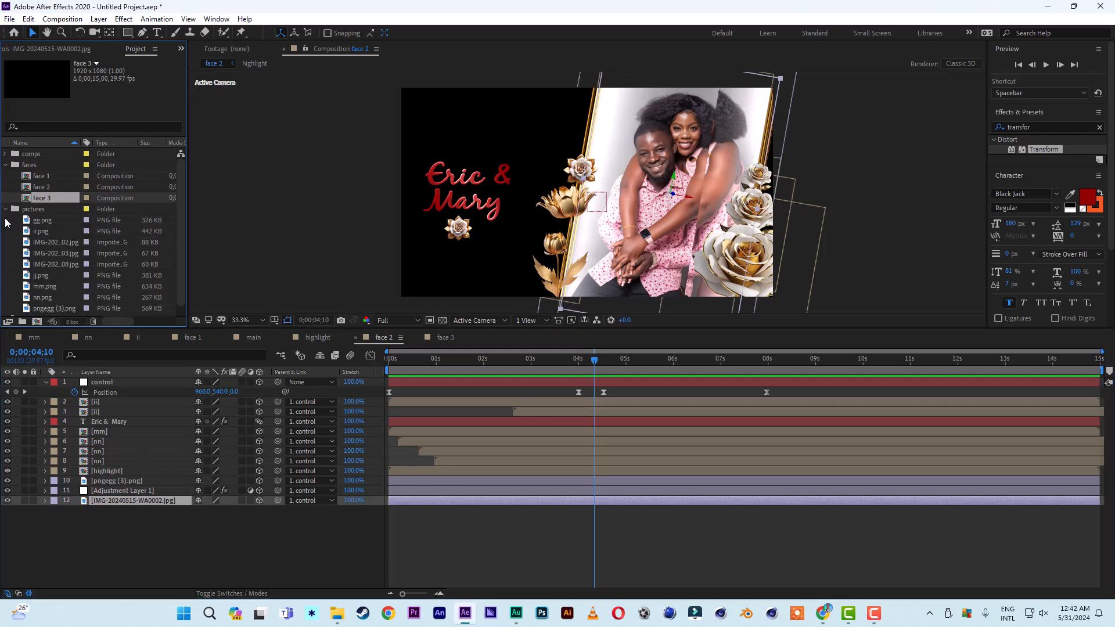
pyautogui.click(54, 253)
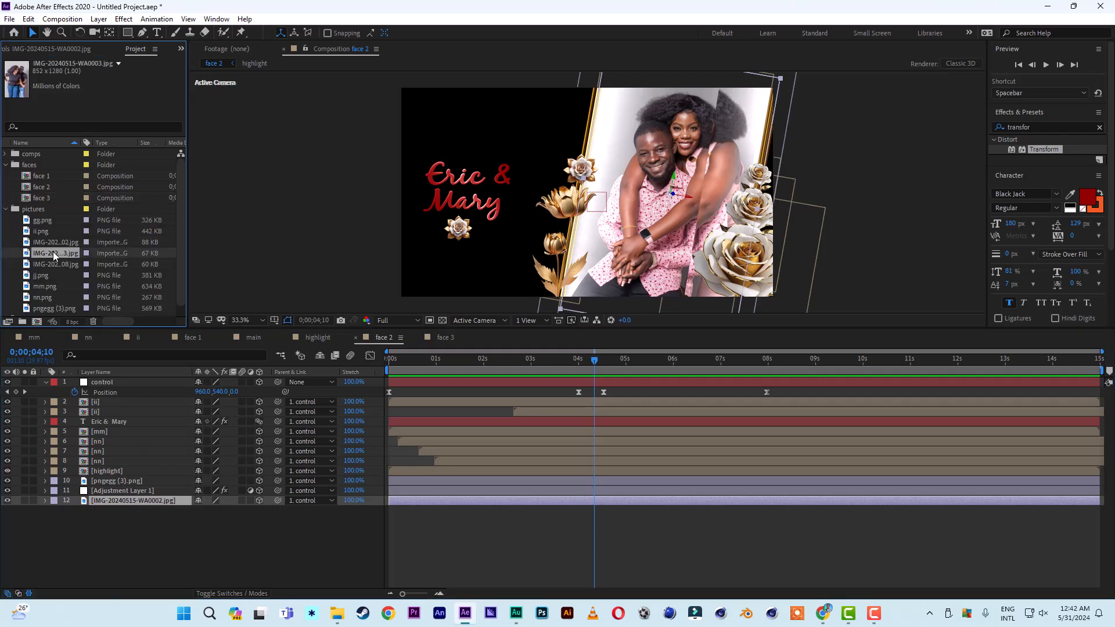
pyautogui.moveTo(55, 252); pyautogui.dragTo(130, 503)
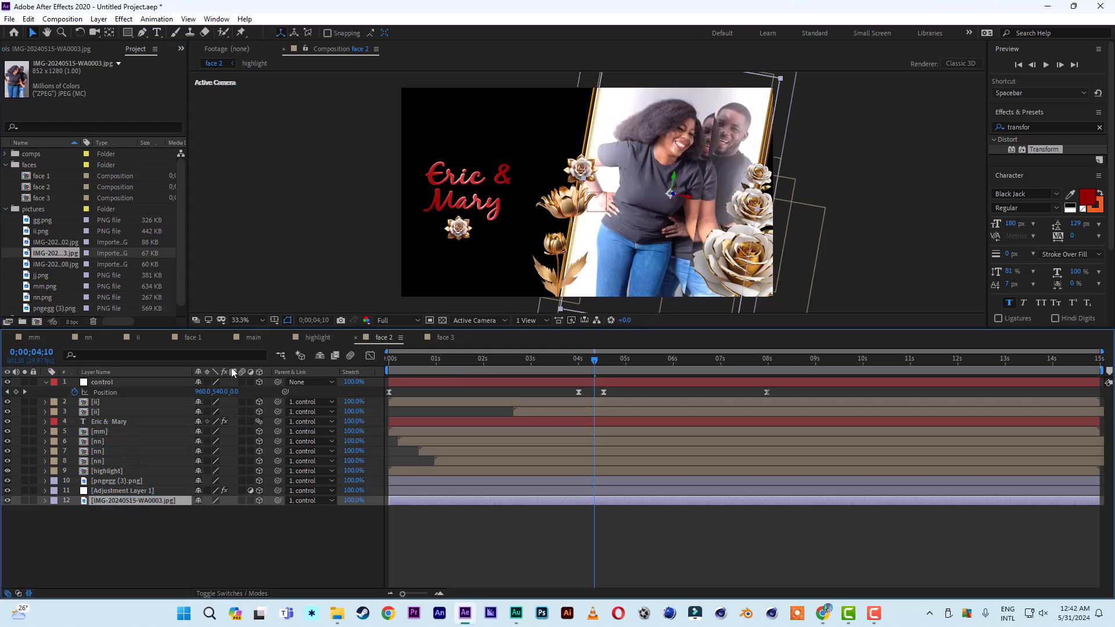
# - In face 3, replace the couple's photo layer with IMG-20240515-WA0008.jpg from the pictures folder
pyautogui.click(445, 337)
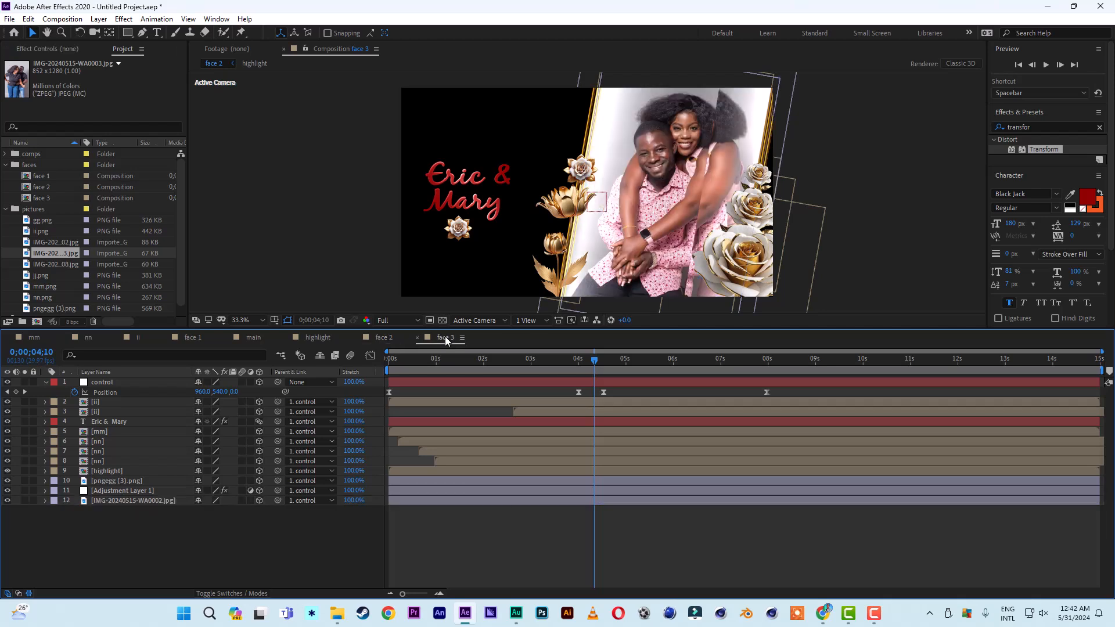
pyautogui.click(135, 500)
pyautogui.click(62, 263)
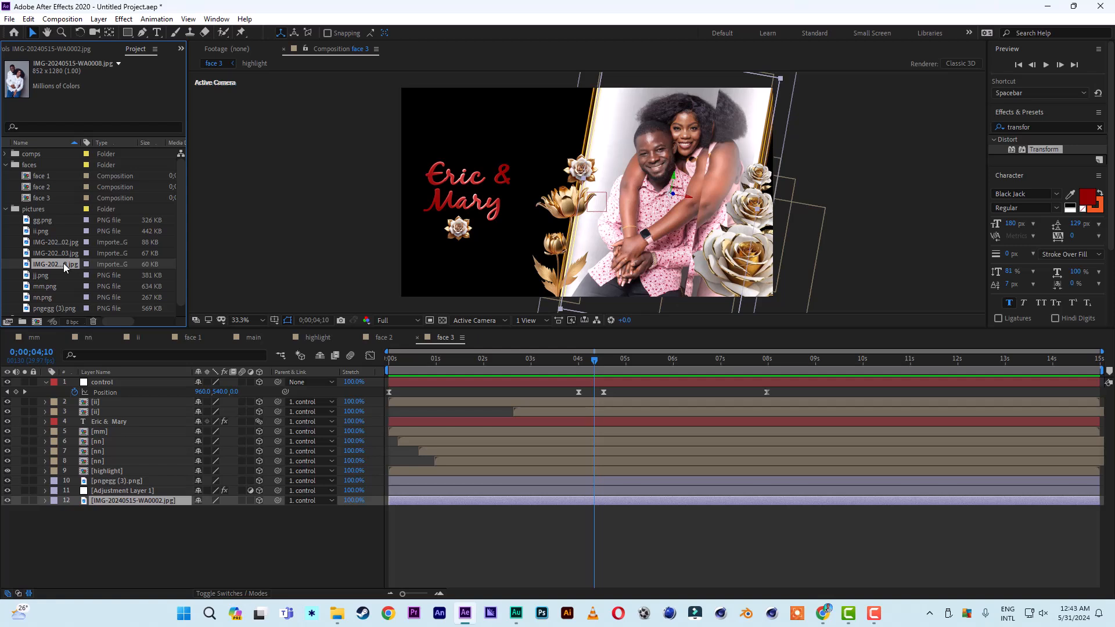
pyautogui.moveTo(64, 263); pyautogui.dragTo(122, 500)
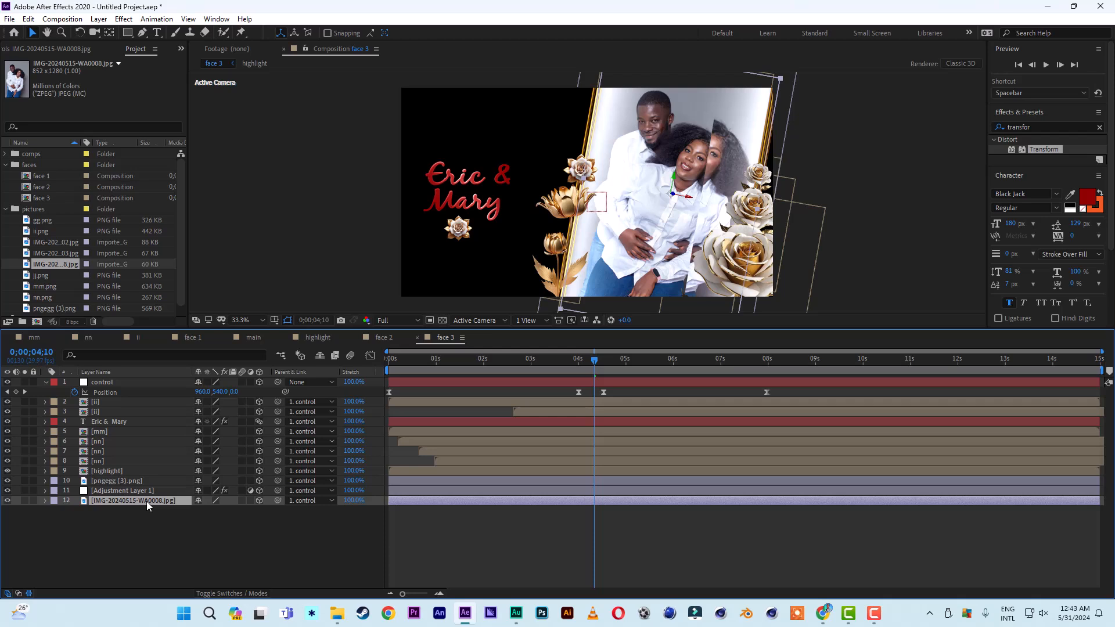
# - In face 2, replace the couple's names in the title with "6th June 2024", split over three lines
pyautogui.click(386, 339)
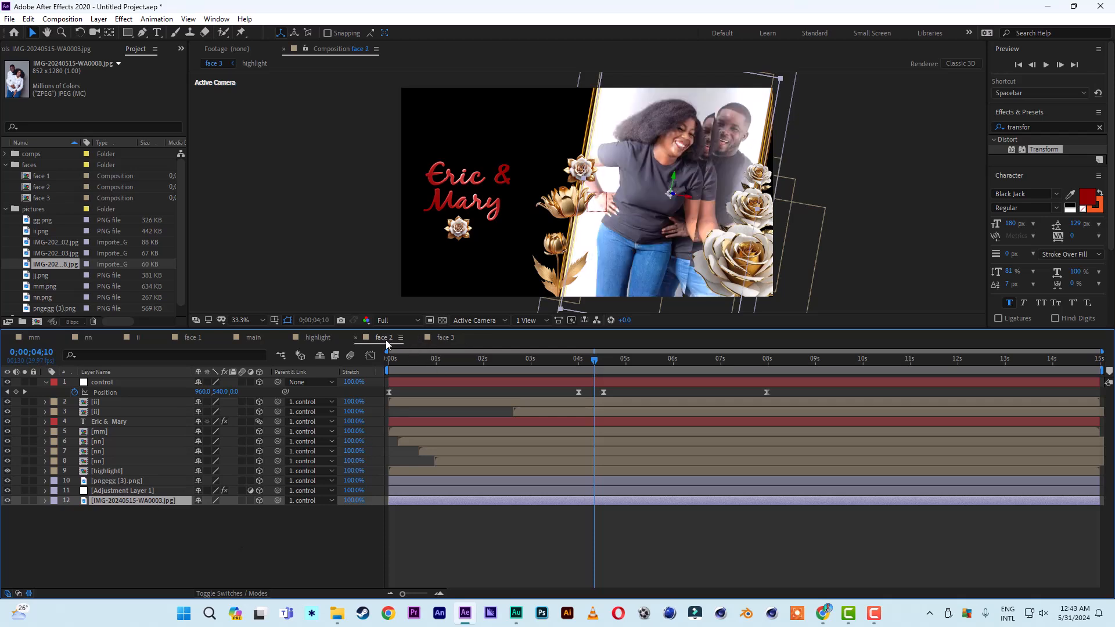
pyautogui.click(105, 422)
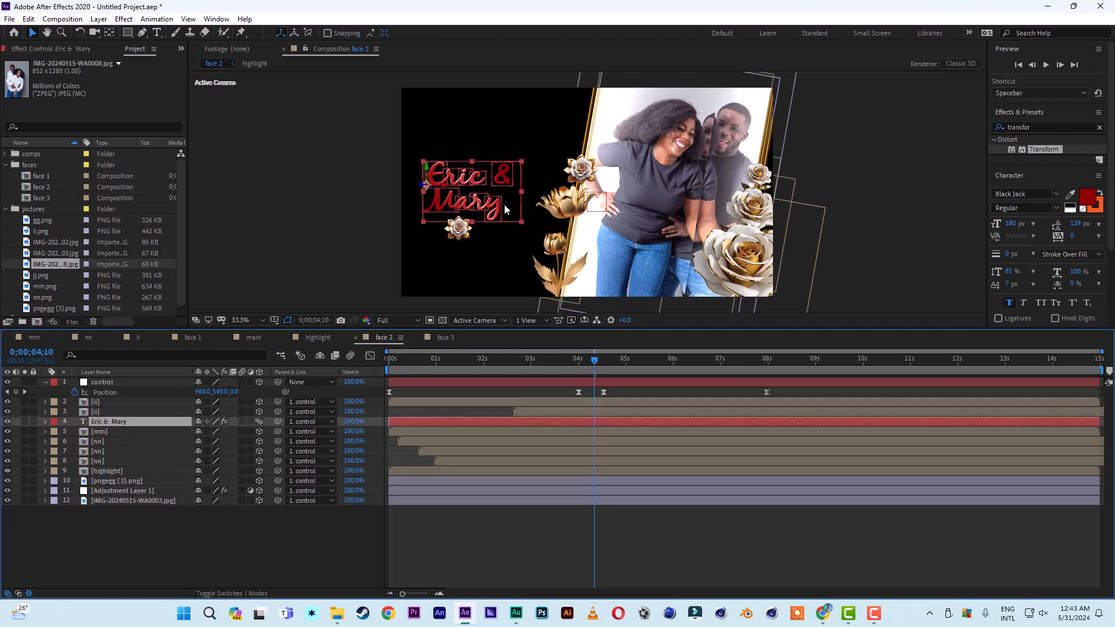
pyautogui.doubleClick(481, 182)
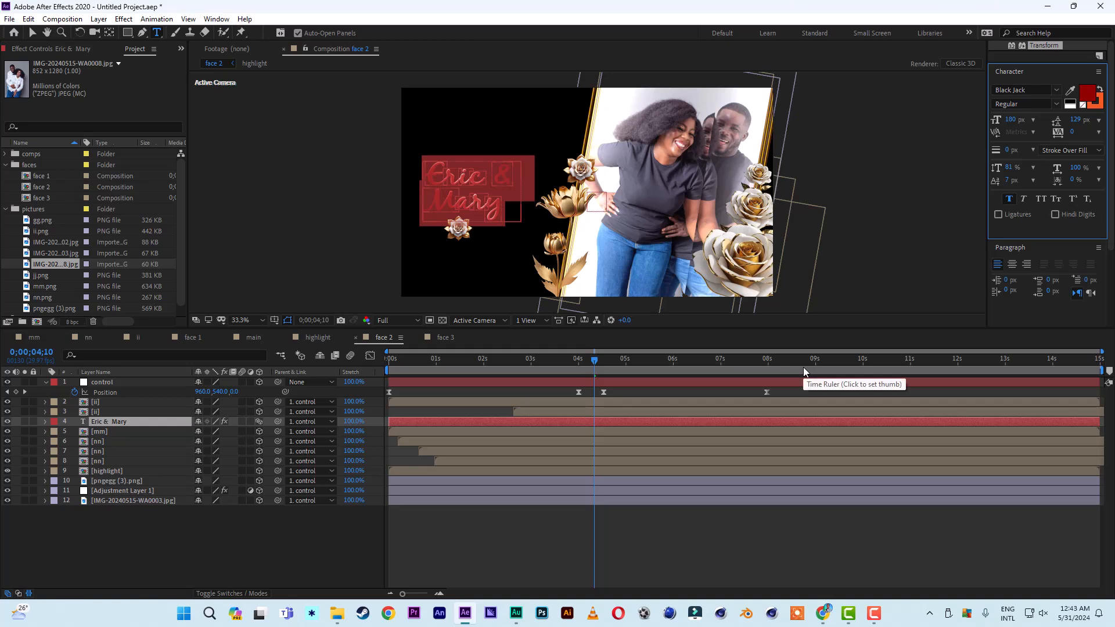
pyautogui.write('6th')
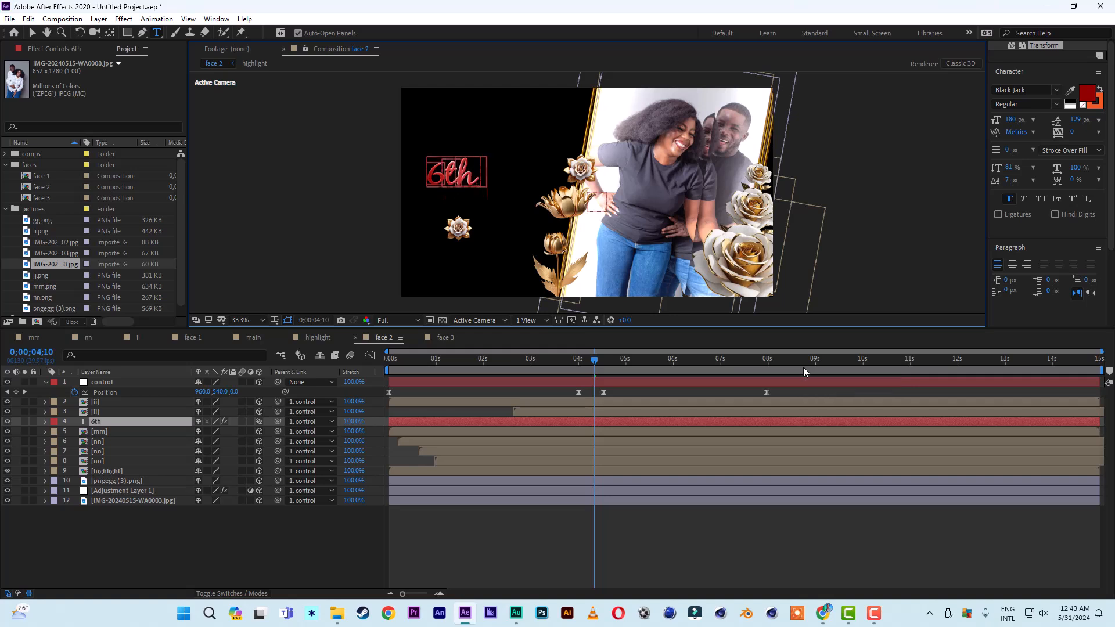
pyautogui.write(' Jun')
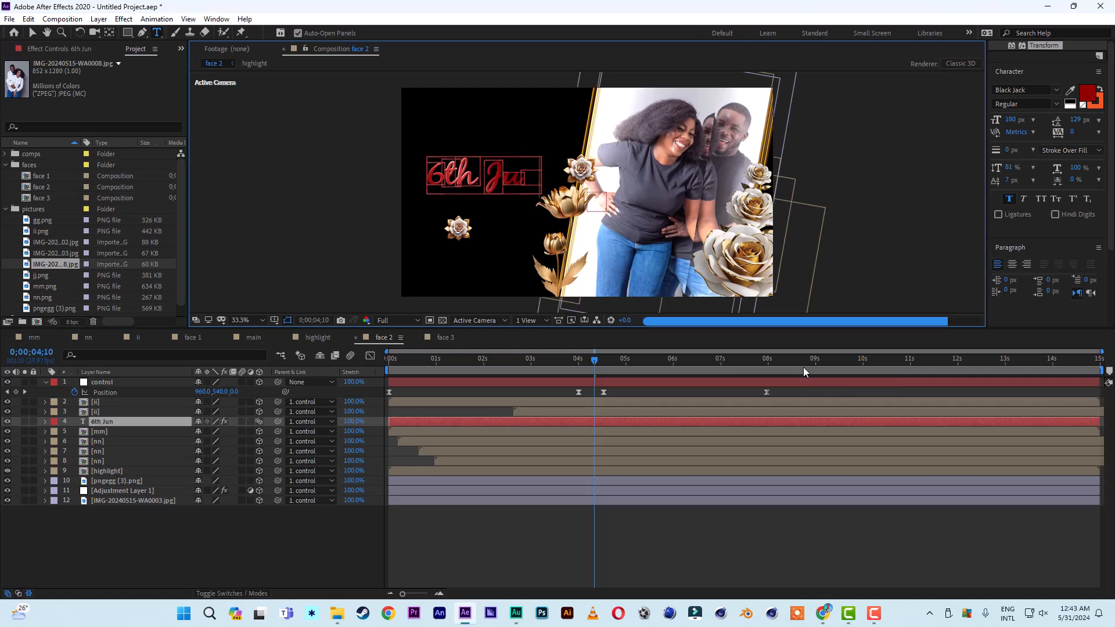
pyautogui.write('e')
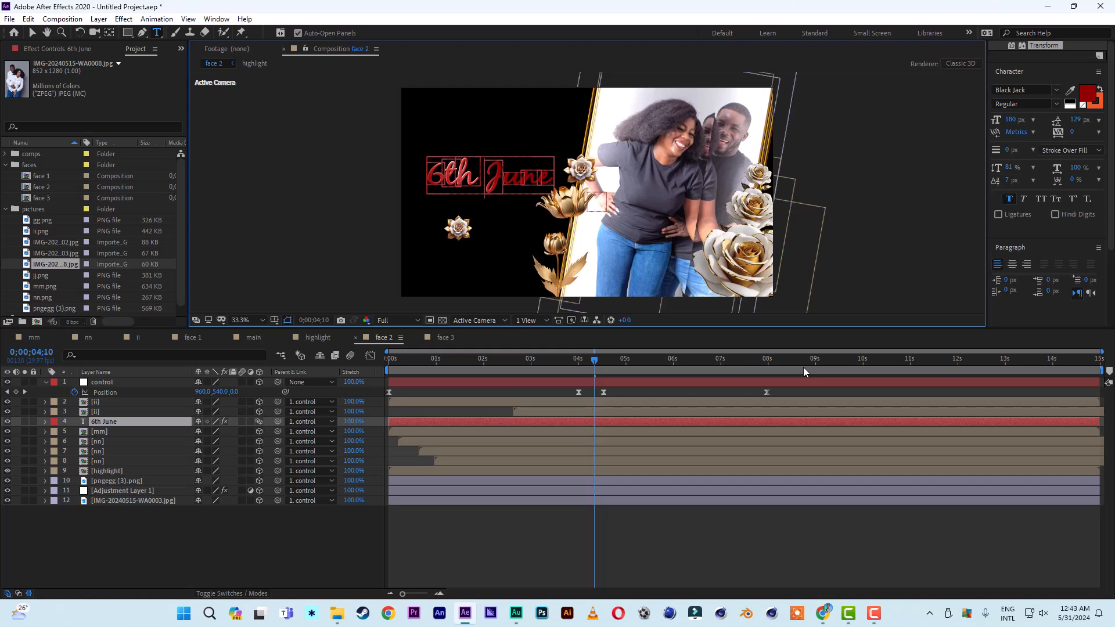
pyautogui.press('BackSpace')
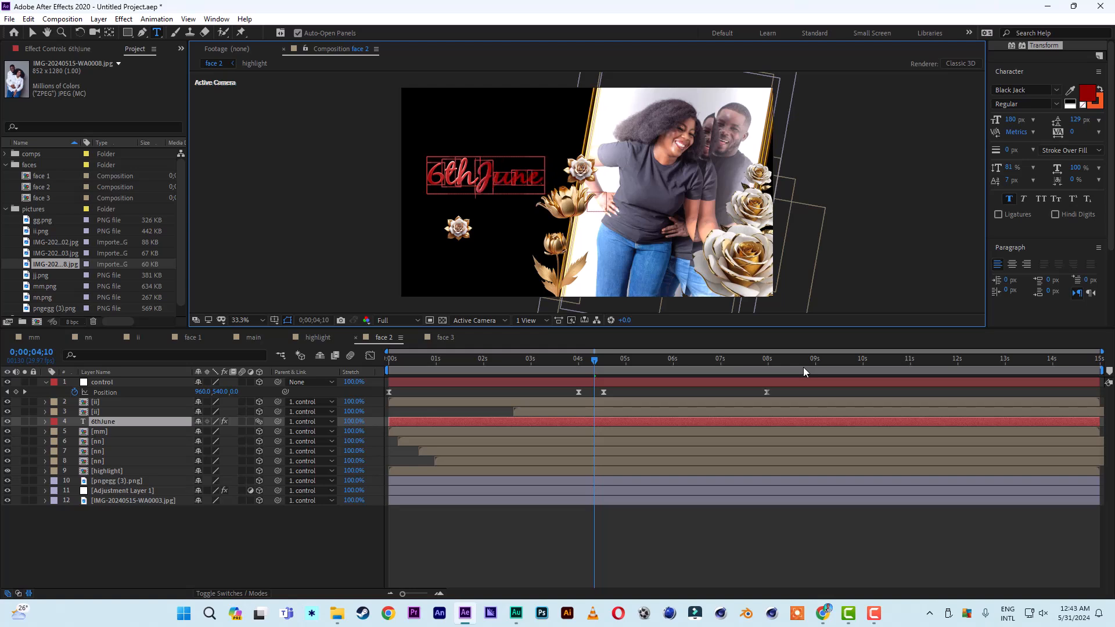
pyautogui.press('Return')
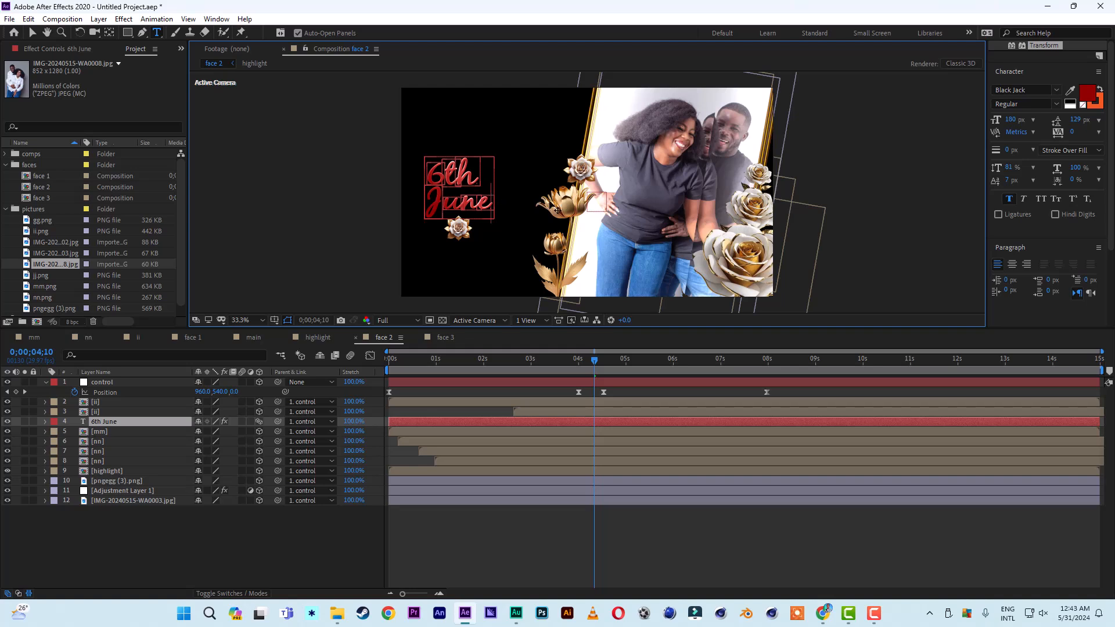
pyautogui.write('202')
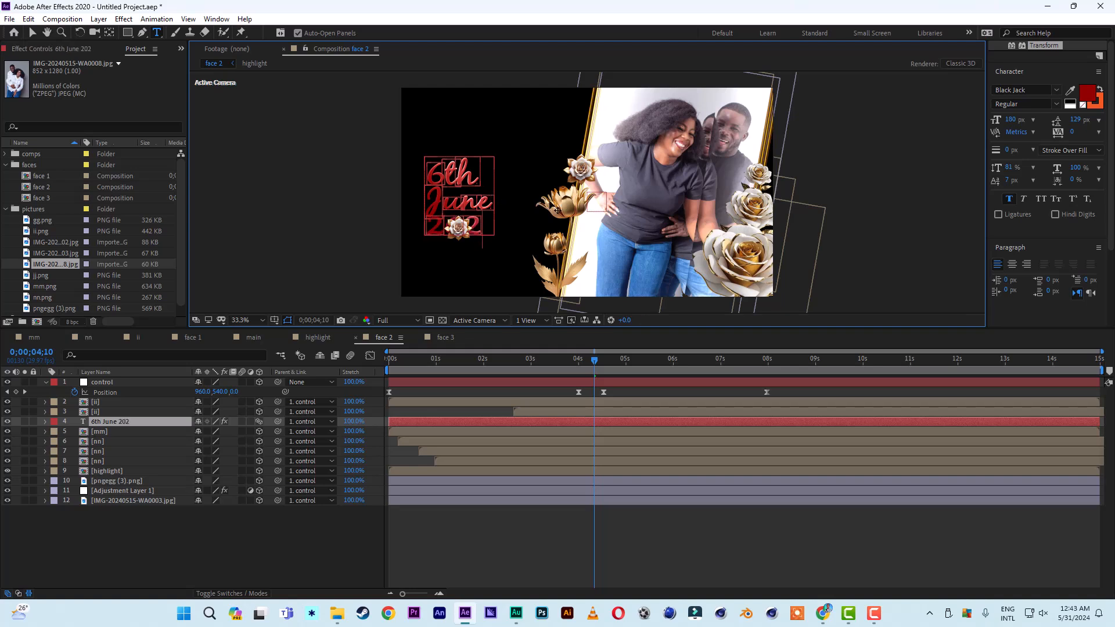
pyautogui.write('4')
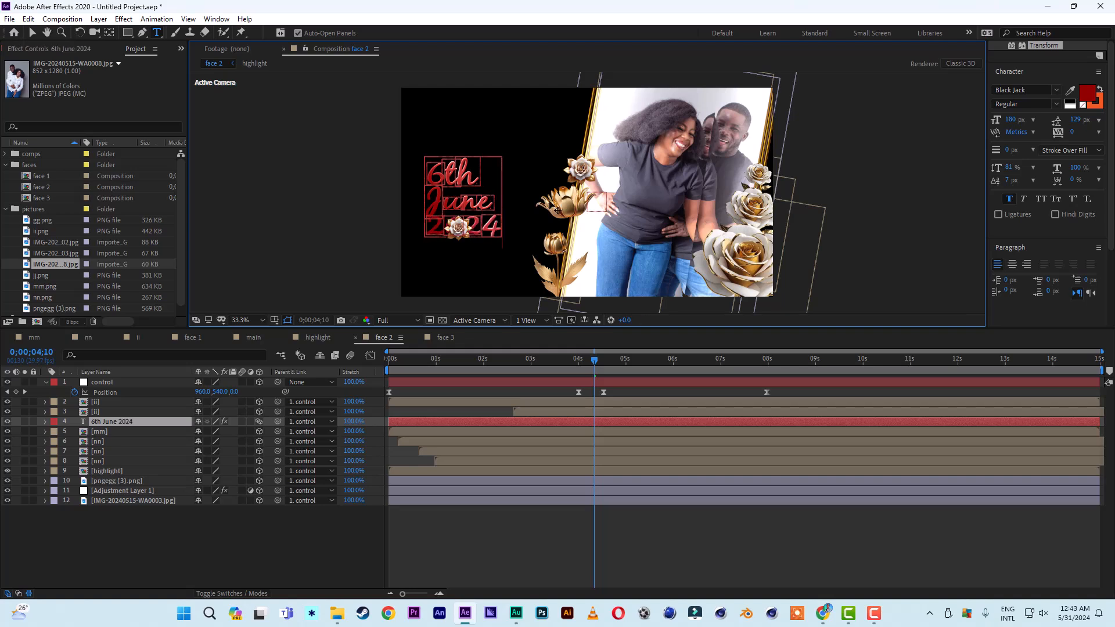
# - Center-align the date text and move it right so it sits fully inside the black area
pyautogui.click(32, 33)
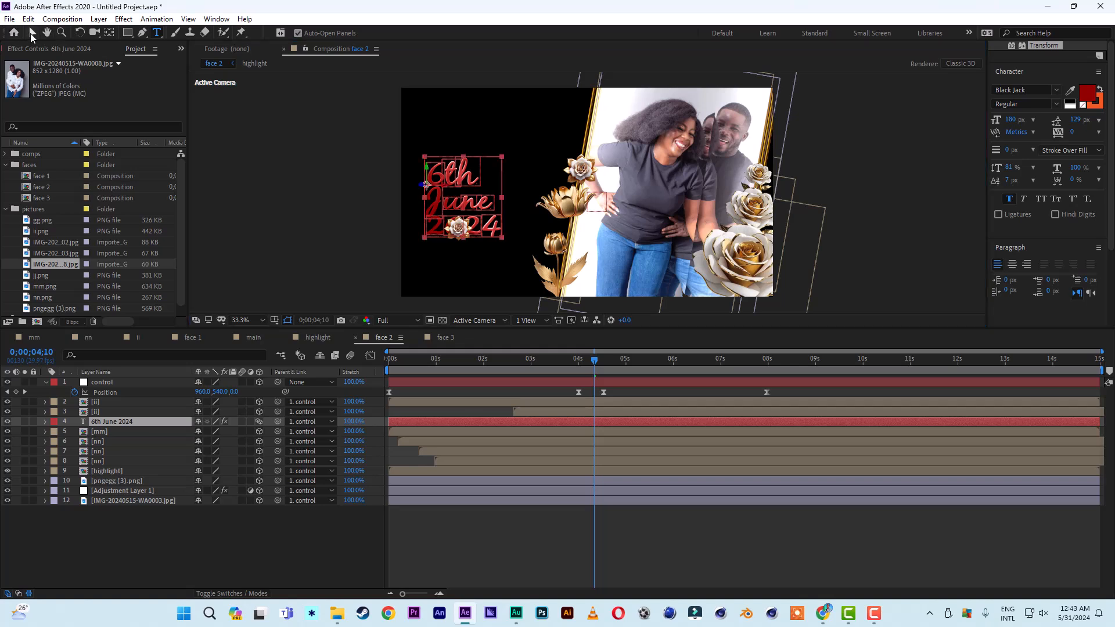
pyautogui.click(1011, 264)
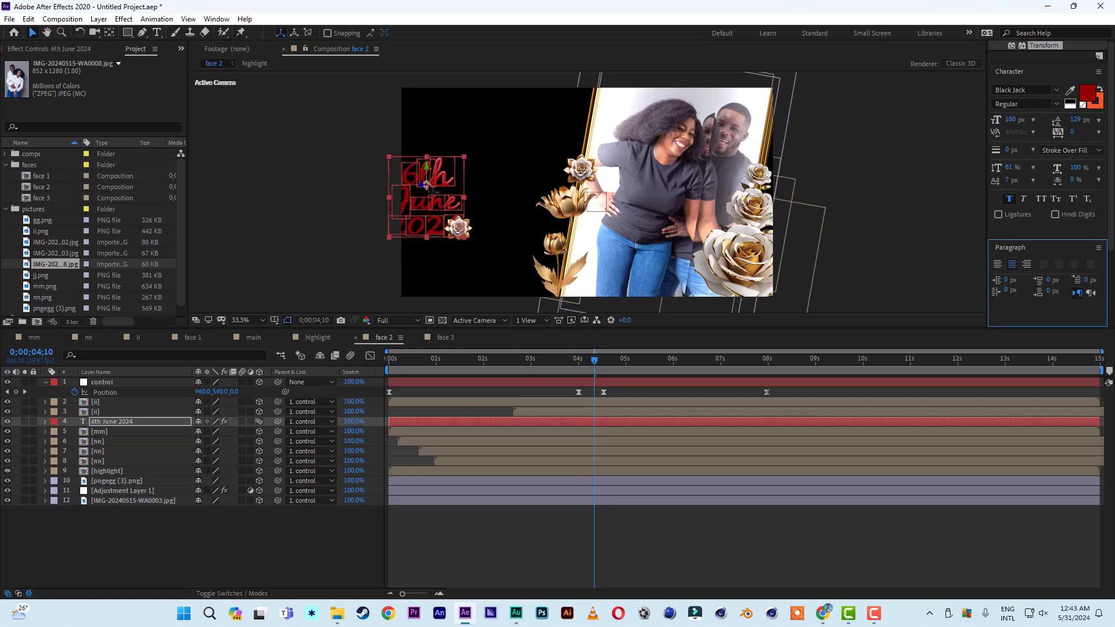
pyautogui.moveTo(447, 190); pyautogui.dragTo(483, 191)
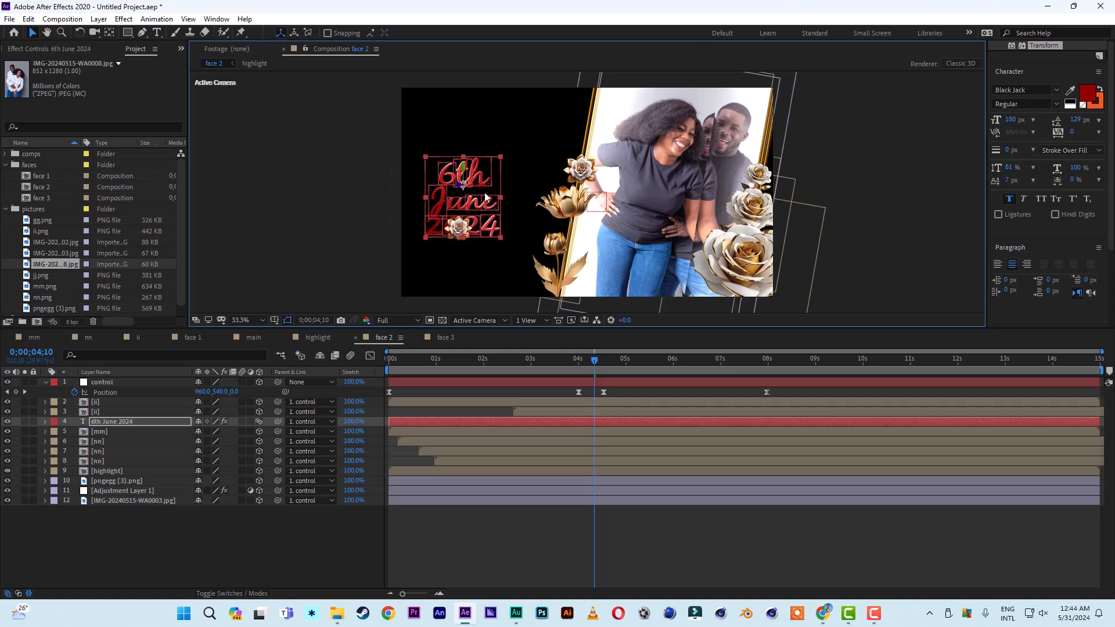
# - In face 2, move the small rose ornament down so it sits below the date text
pyautogui.click(105, 402)
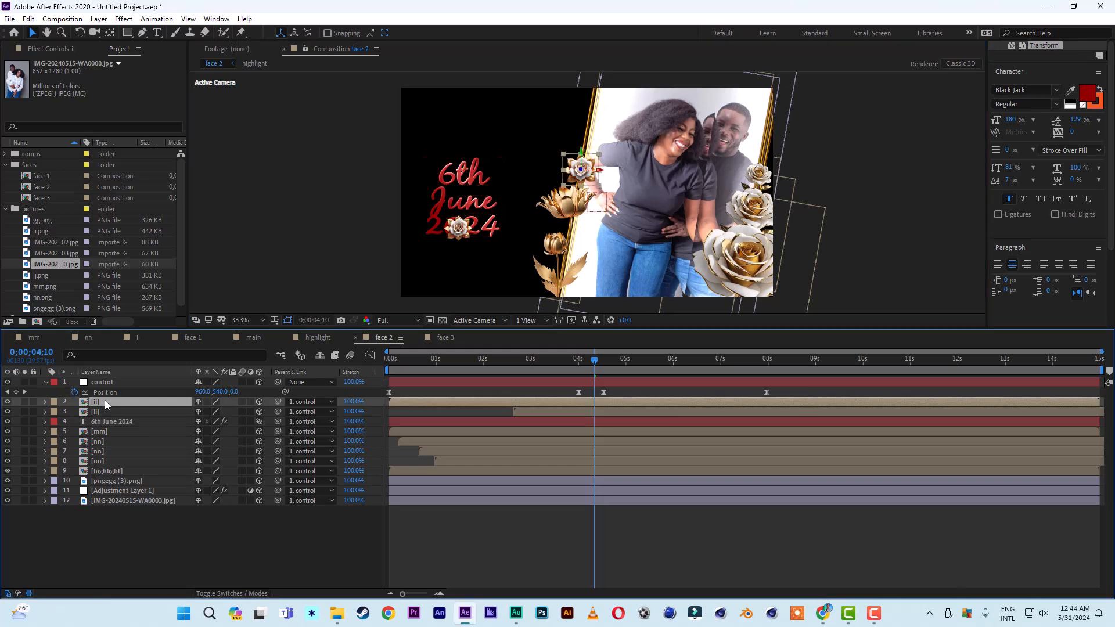
pyautogui.click(103, 412)
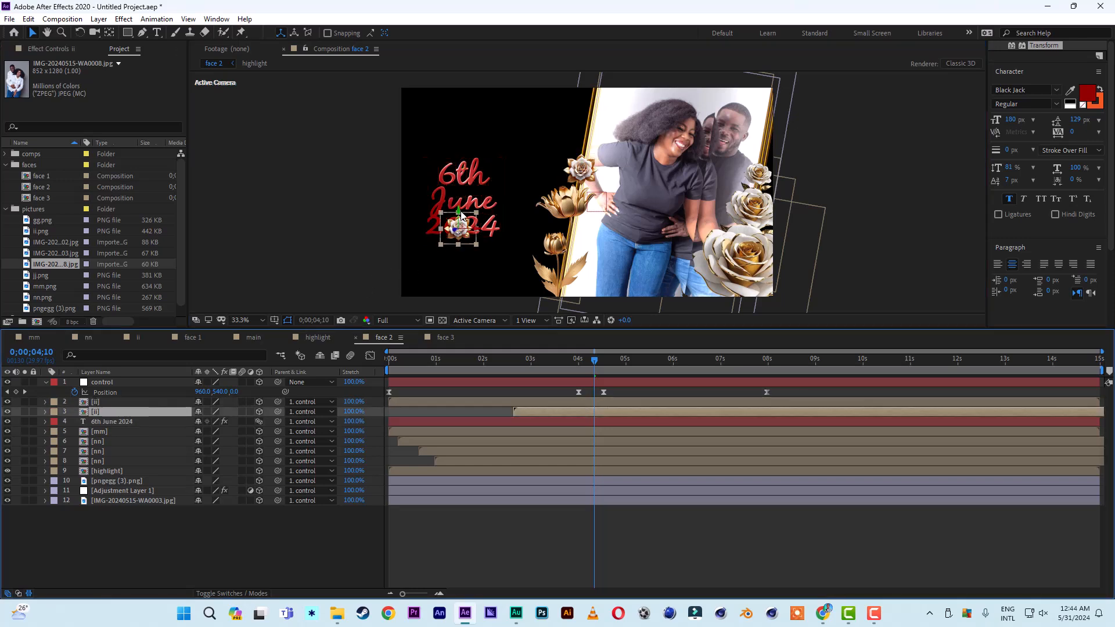
pyautogui.moveTo(462, 217); pyautogui.dragTo(461, 239)
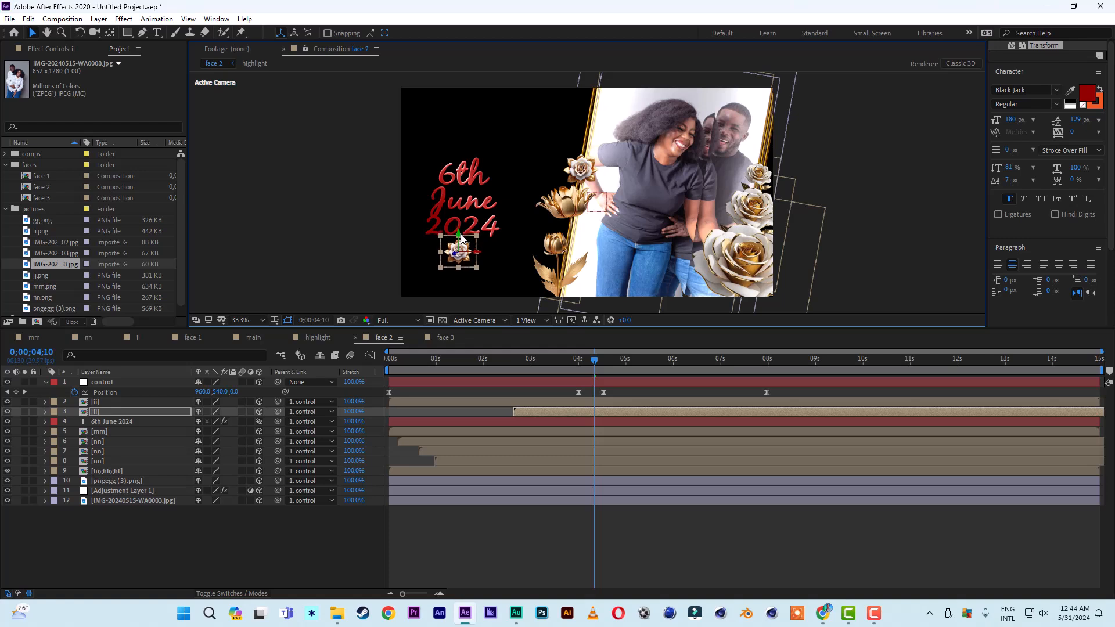
# - In face 3, replace the couple's names in the title with "Fire Temple", split over two lines
pyautogui.click(445, 338)
pyautogui.doubleClick(482, 185)
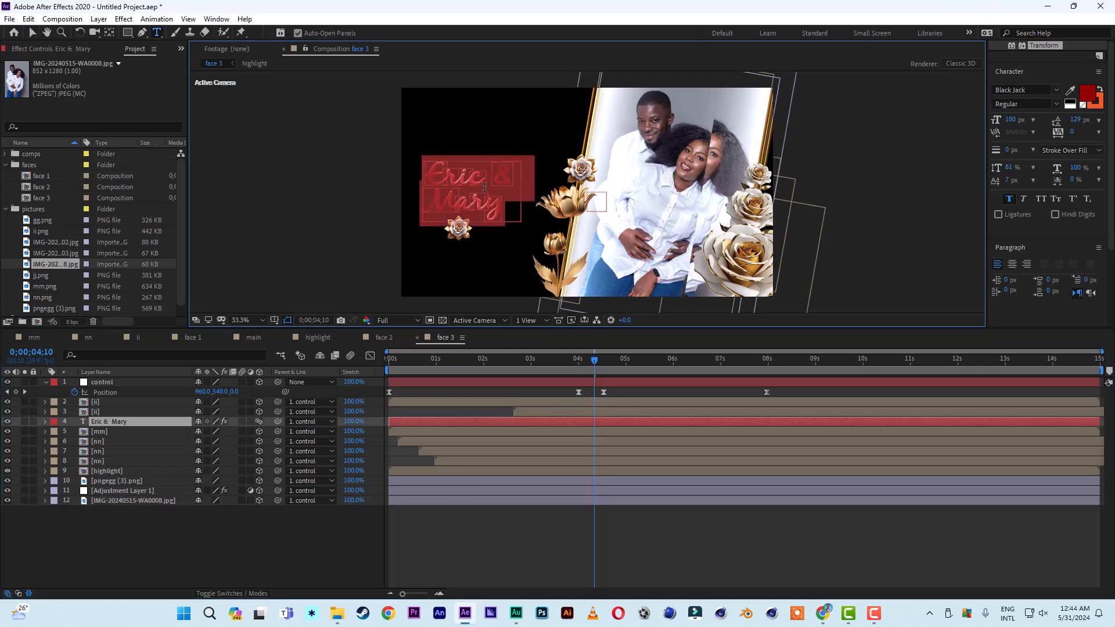
pyautogui.write('Fire')
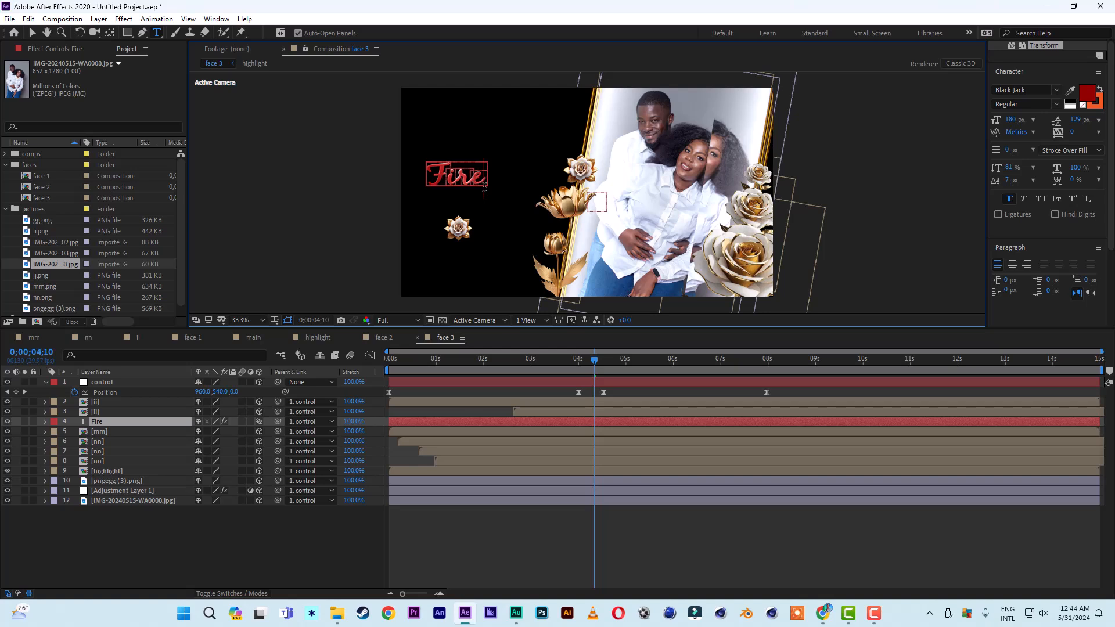
pyautogui.press('Return')
pyautogui.write('Temp')
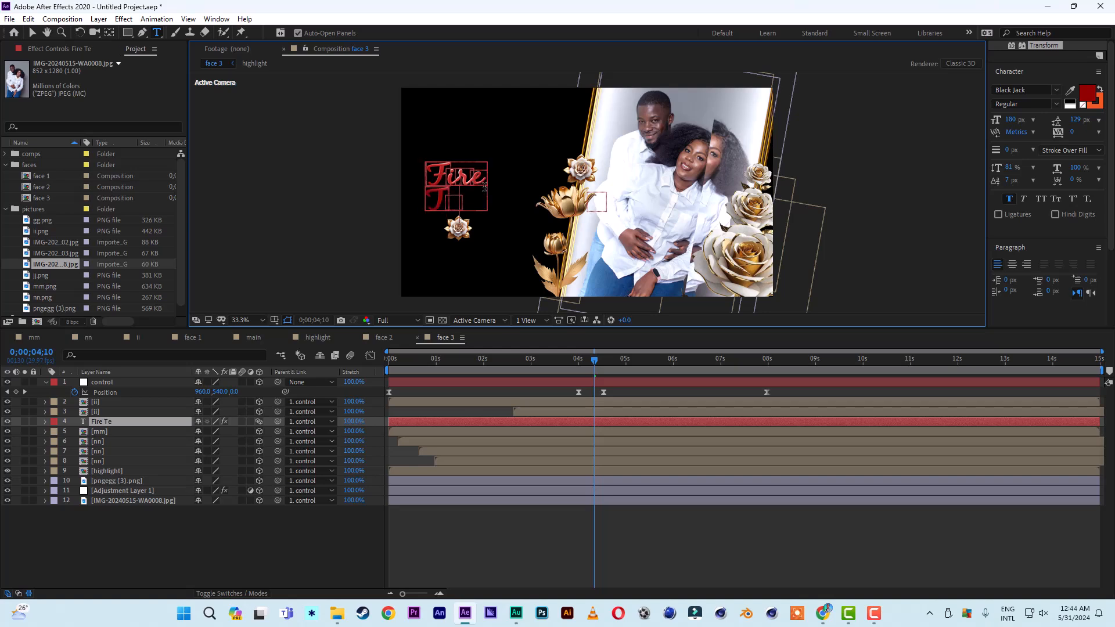
pyautogui.write('le')
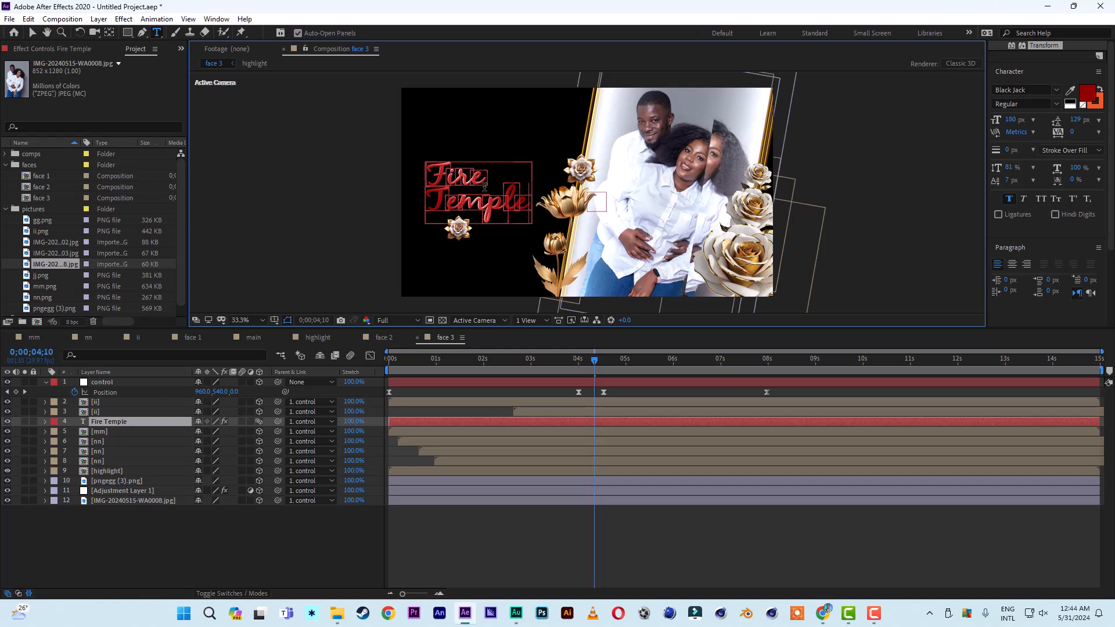
# - Center-align the "Fire Temple" text and move it right so it sits fully inside the black area
pyautogui.click(32, 32)
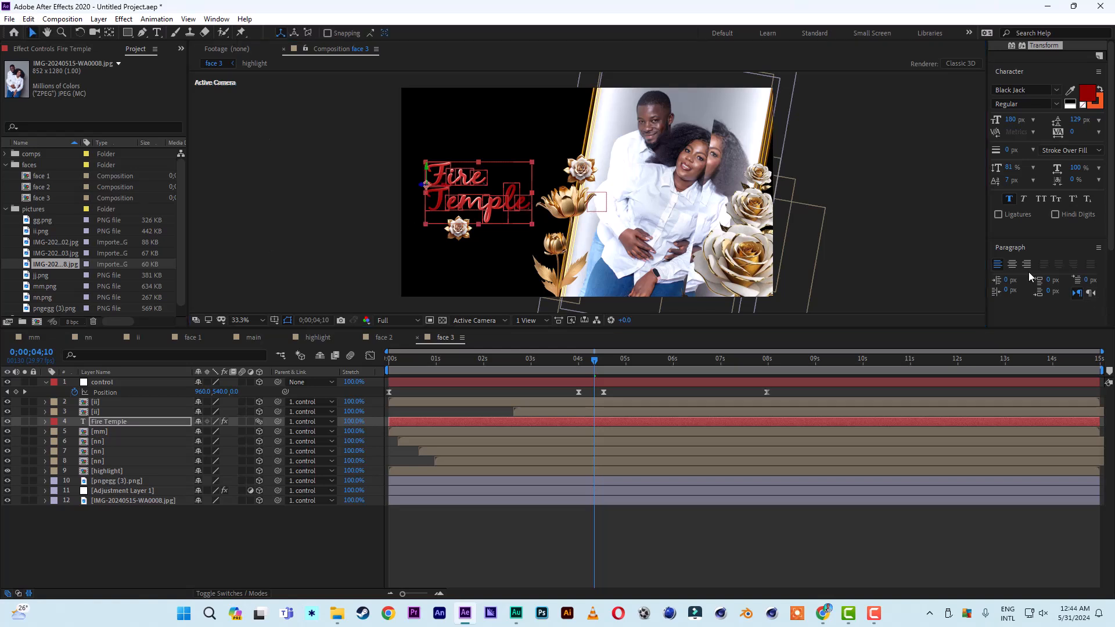
pyautogui.click(1012, 265)
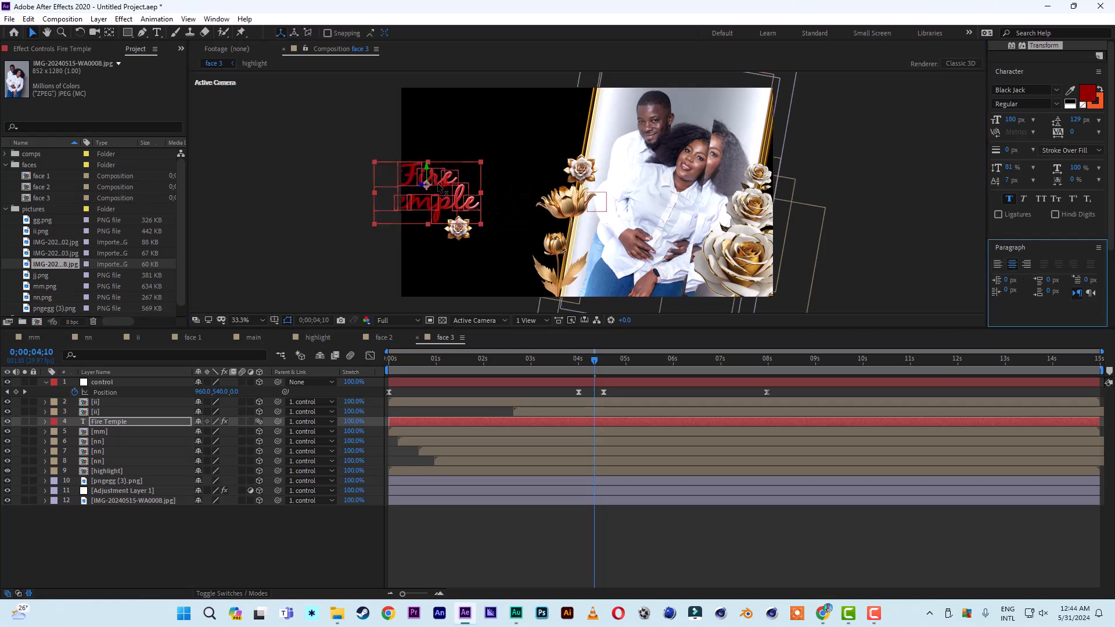
pyautogui.moveTo(450, 187); pyautogui.dragTo(486, 189)
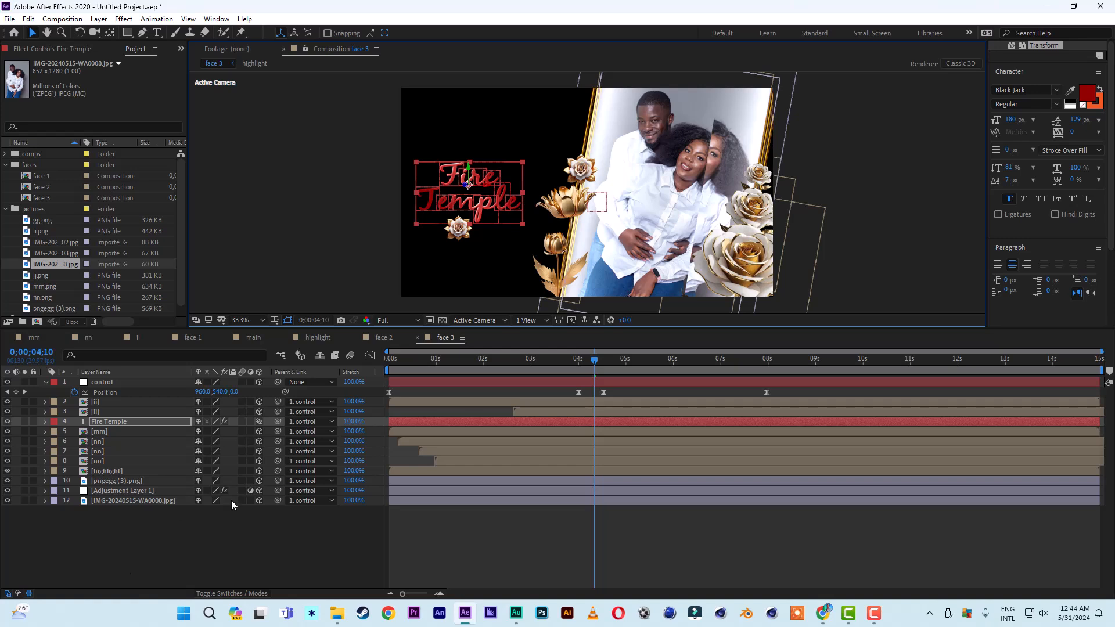
# - Open the main composition and add face 1, face 2 and face 3 as layers, with face 3 on top
pyautogui.click(251, 338)
pyautogui.moveTo(254, 337); pyautogui.dragTo(473, 339)
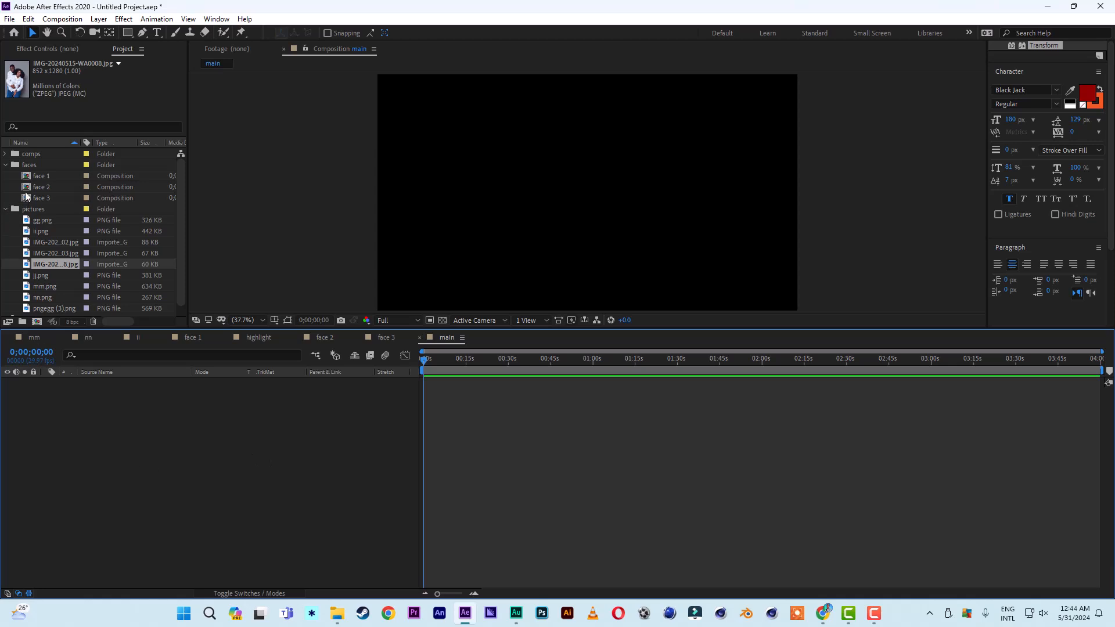
pyautogui.moveTo(44, 176); pyautogui.dragTo(144, 560)
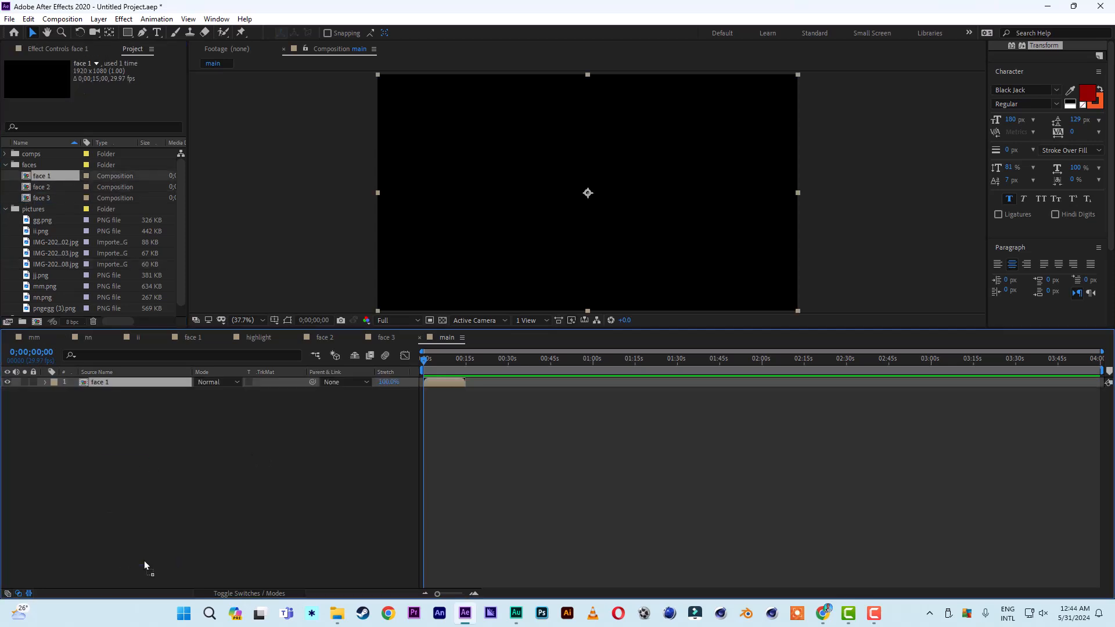
pyautogui.moveTo(48, 188); pyautogui.dragTo(109, 372)
pyautogui.moveTo(48, 199); pyautogui.dragTo(111, 384)
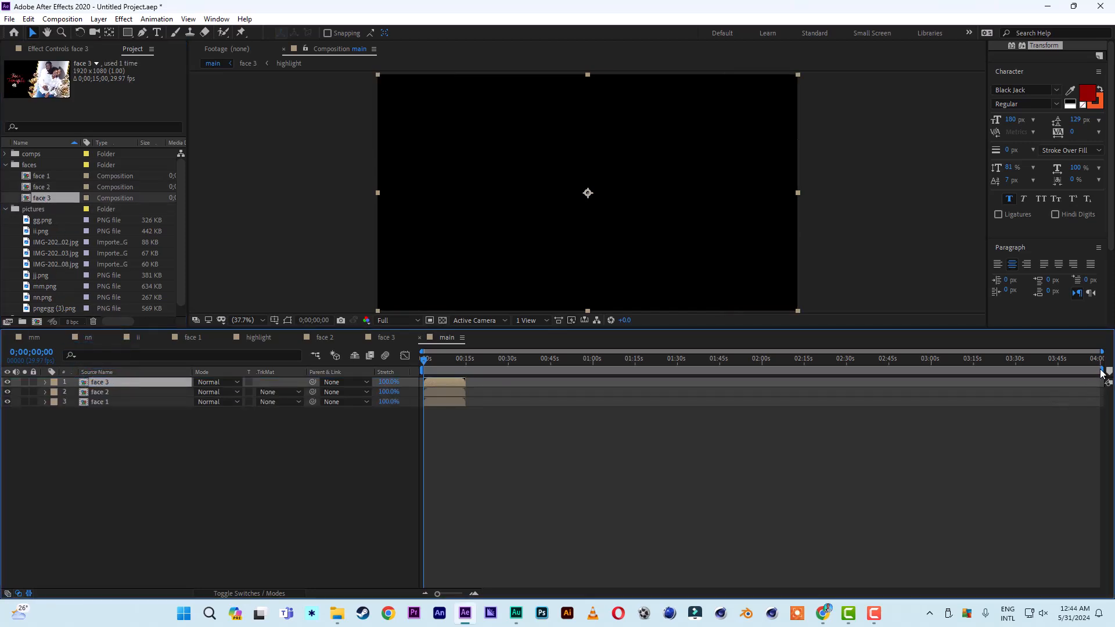
# - Set the main composition's duration to 0;00;20;29
pyautogui.moveTo(1104, 370); pyautogui.dragTo(487, 399)
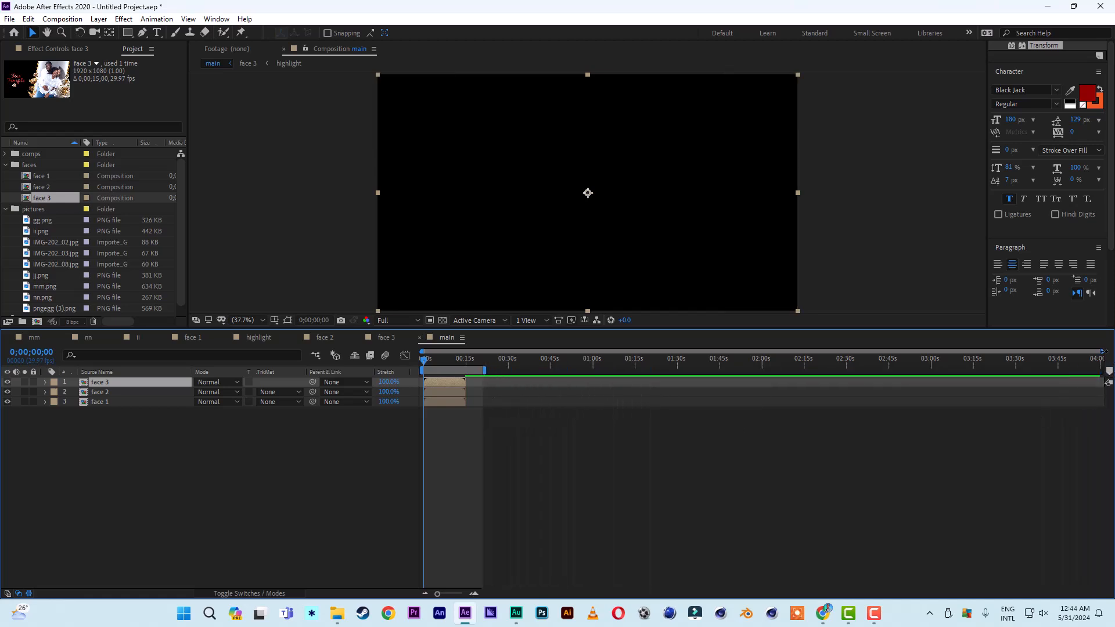
pyautogui.rightClick(885, 233)
pyautogui.click(915, 259)
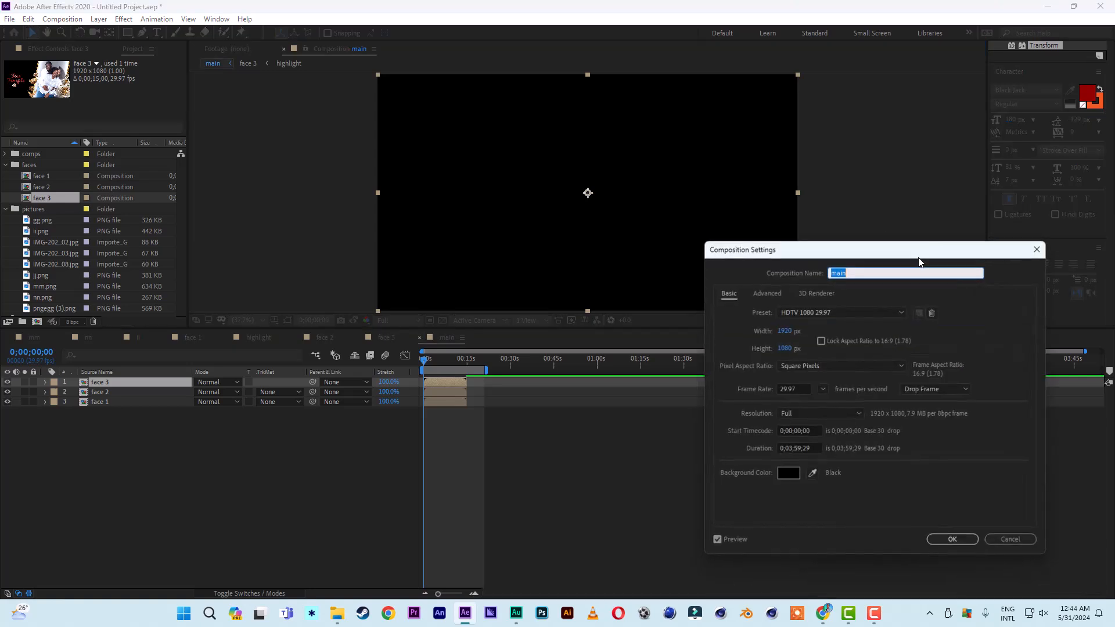
pyautogui.click(794, 449)
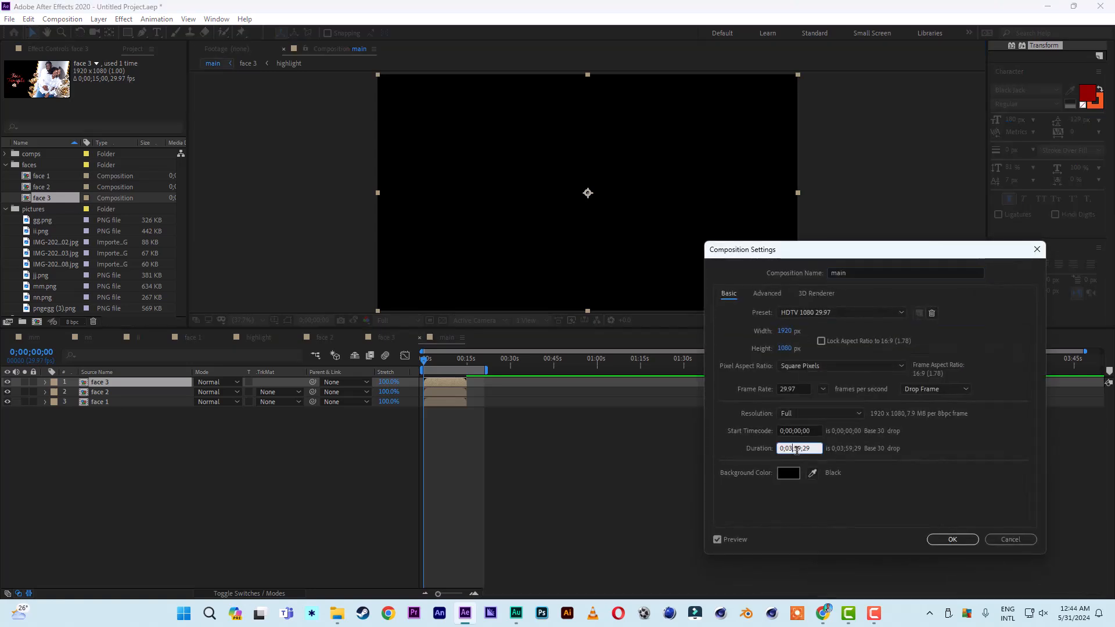
pyautogui.press('BackSpace')
pyautogui.write('0')
pyautogui.press('BackSpace')
pyautogui.press('BackSpace')
pyautogui.write('20')
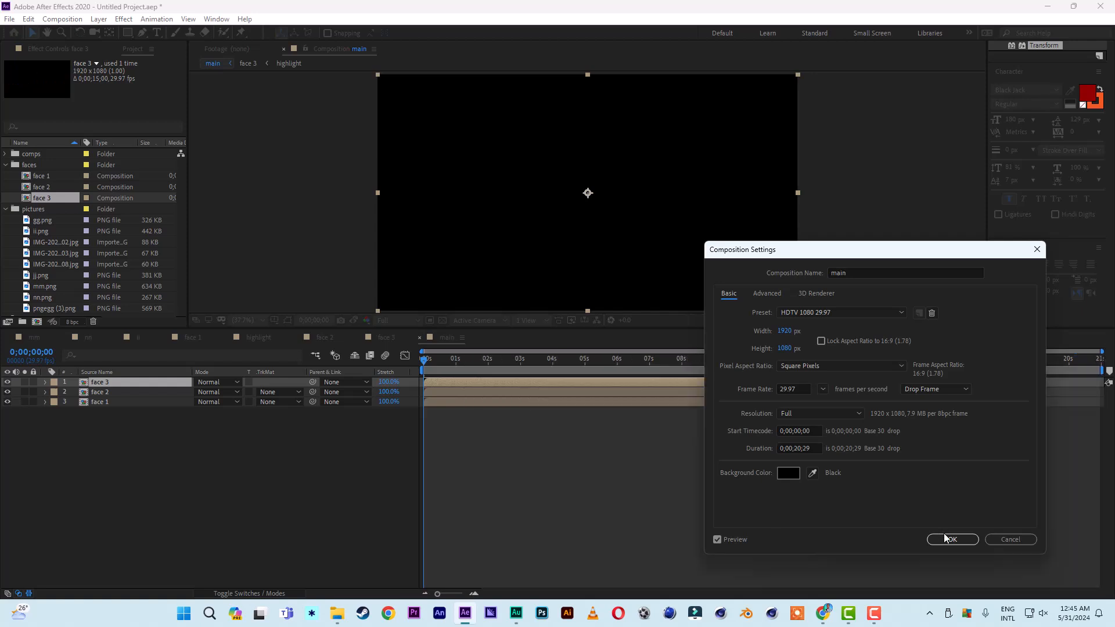
pyautogui.click(945, 537)
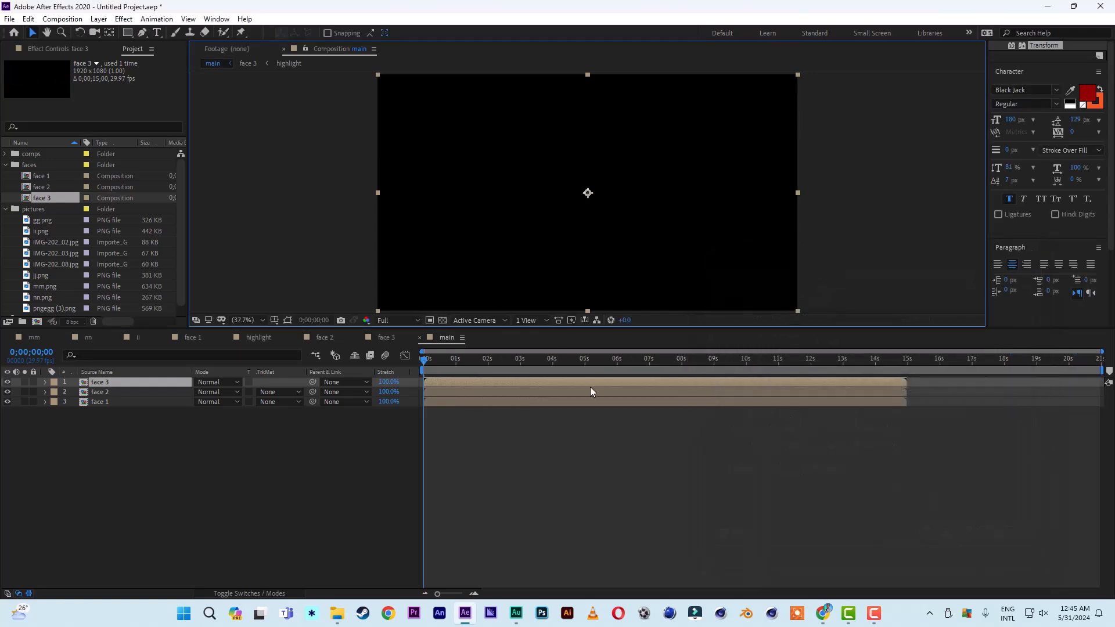
# - Move face 2 to start at about 4.7 seconds, overlapping face 1's exit, and push face 3 back to about 6 seconds
pyautogui.moveTo(486, 366); pyautogui.dragTo(375, 367)
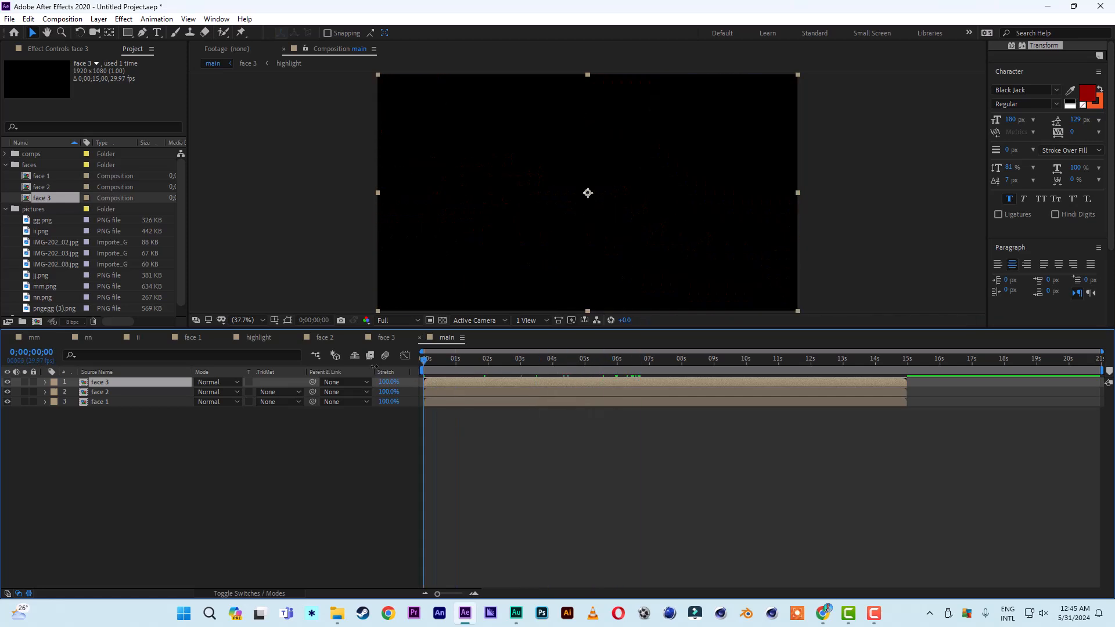
pyautogui.press('space')
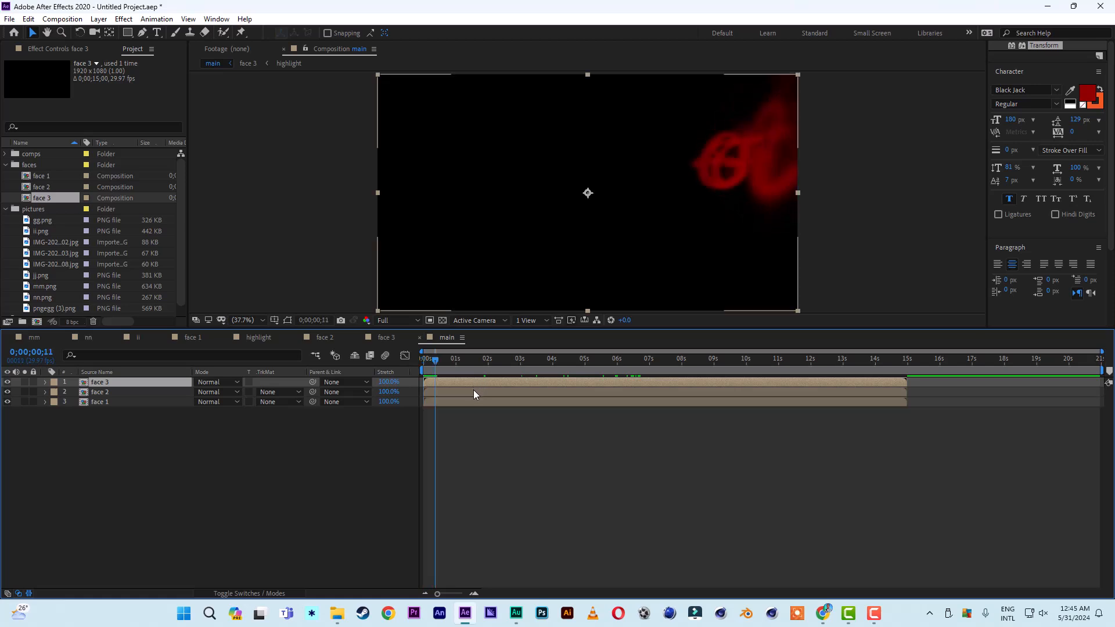
pyautogui.keyDown('ctrl'); pyautogui.click(473, 389); pyautogui.keyUp('ctrl')
pyautogui.moveTo(473, 385); pyautogui.dragTo(662, 382)
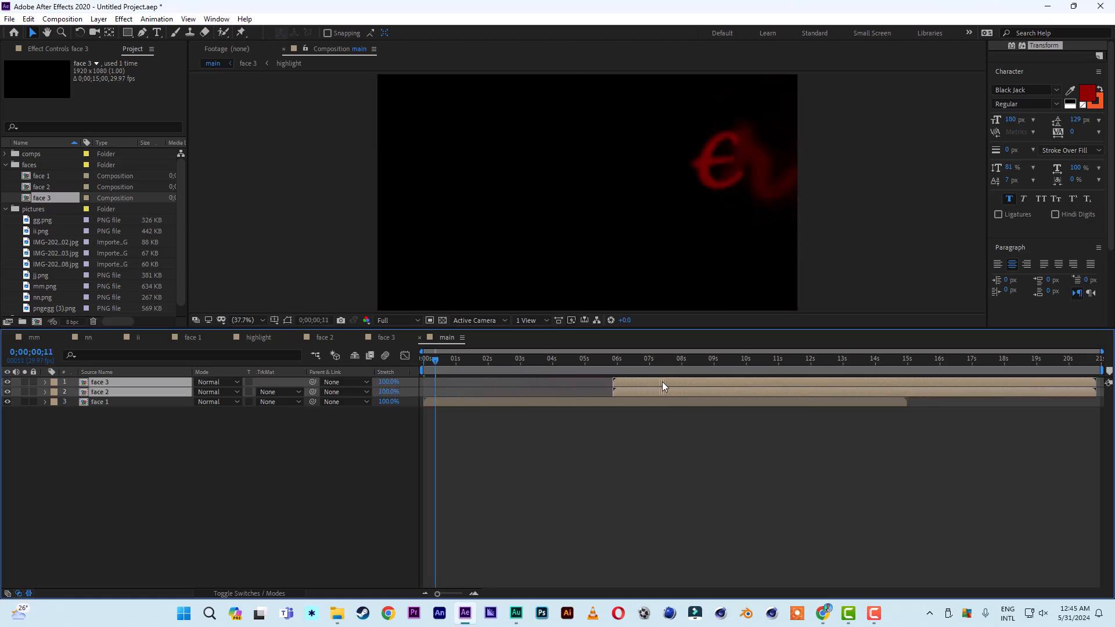
pyautogui.moveTo(435, 361); pyautogui.dragTo(632, 374)
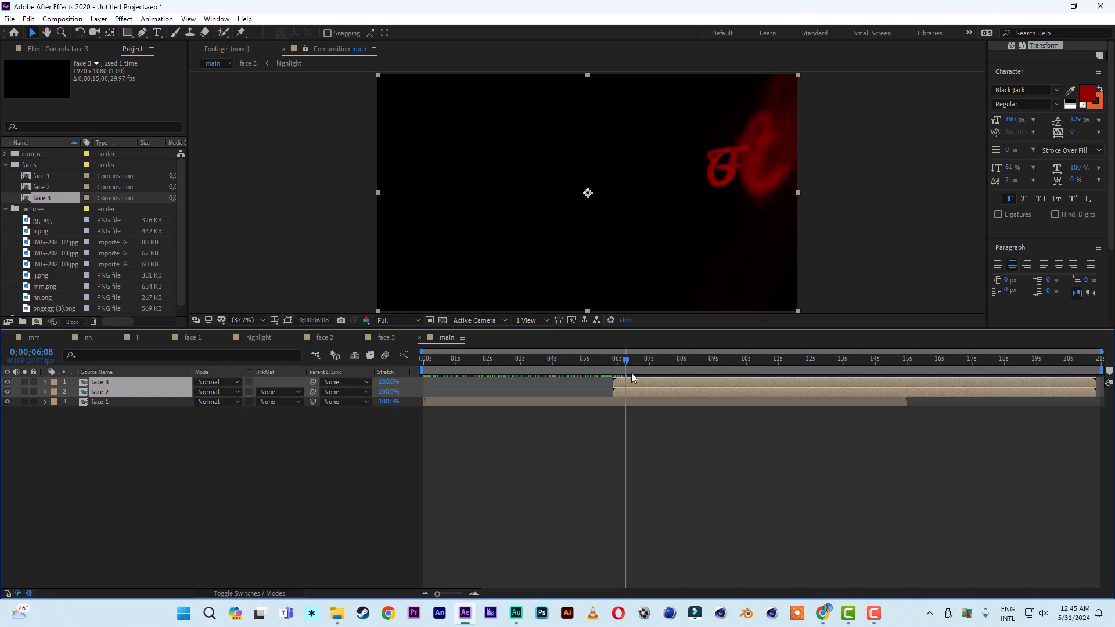
pyautogui.click(622, 427)
pyautogui.click(658, 392)
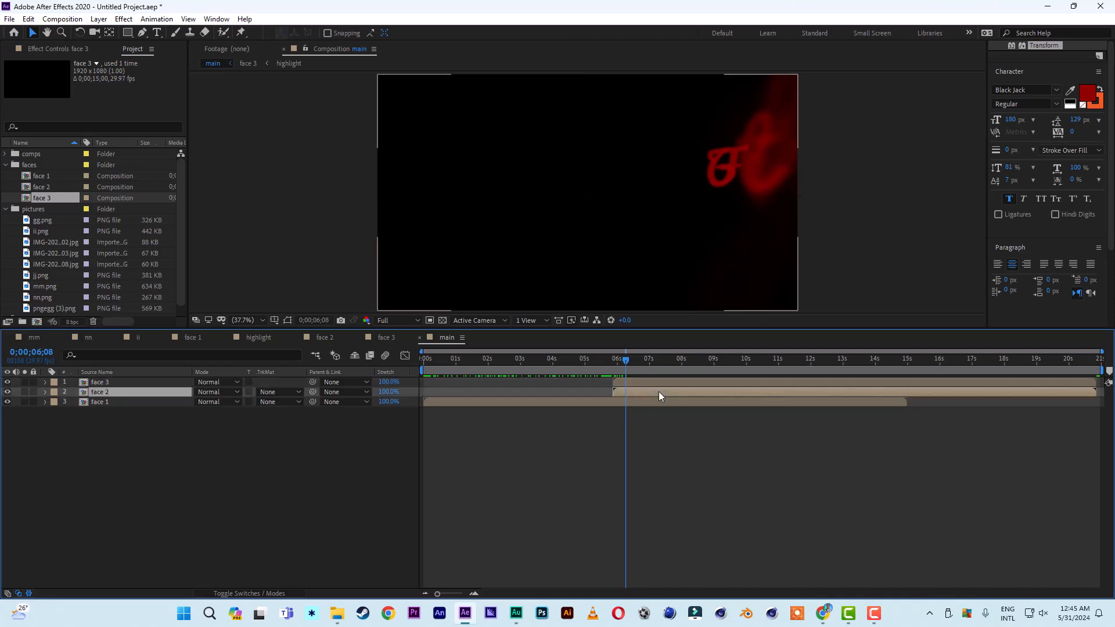
pyautogui.moveTo(658, 391); pyautogui.dragTo(639, 395)
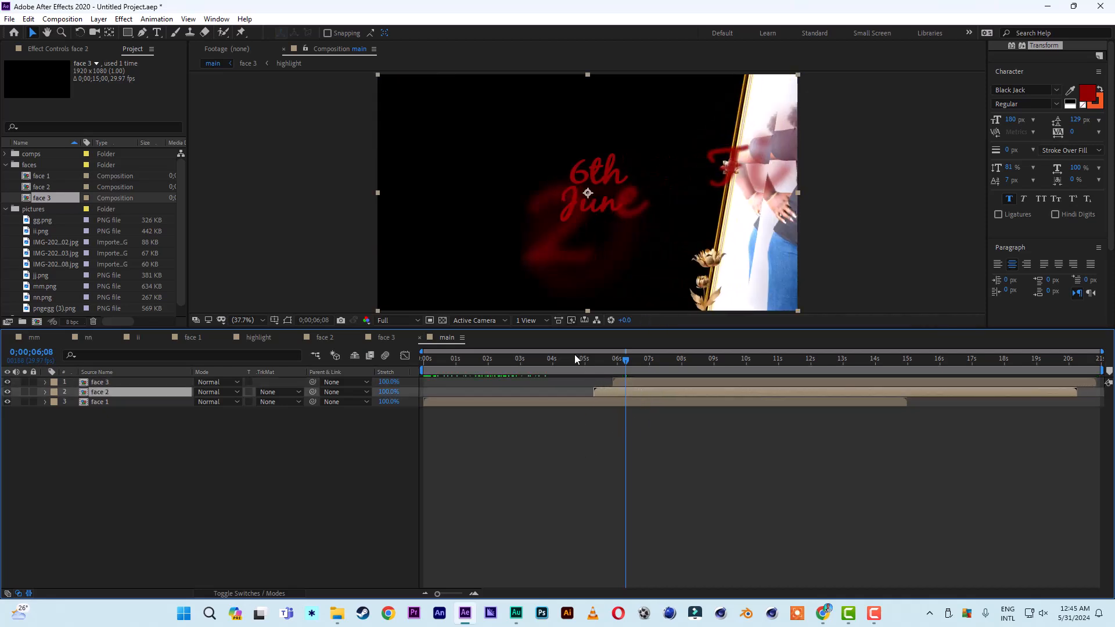
pyautogui.moveTo(558, 359); pyautogui.dragTo(618, 396)
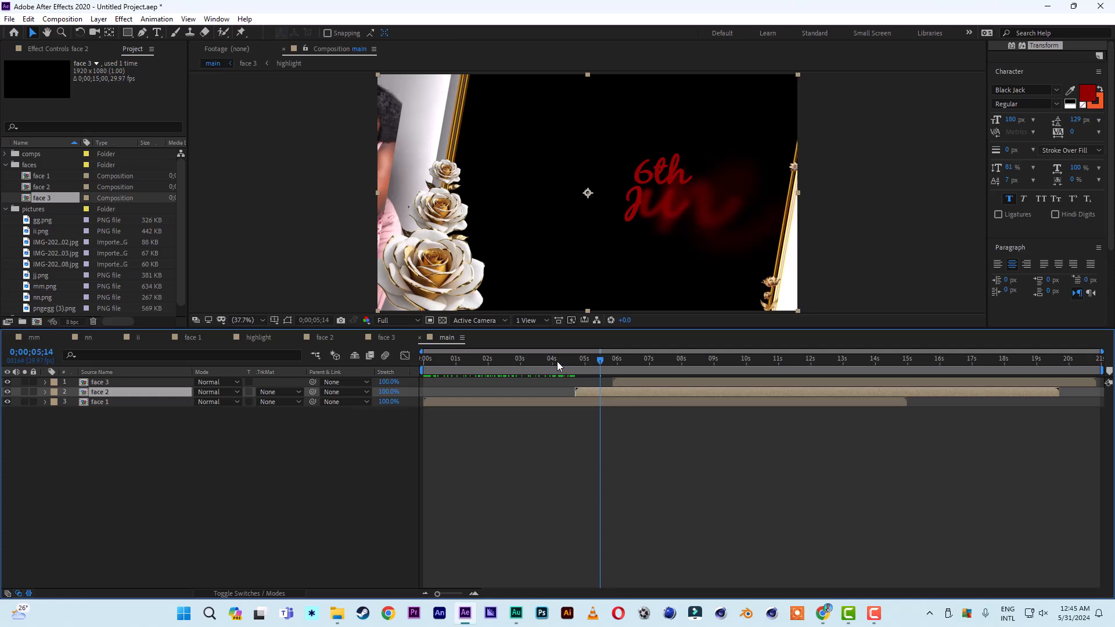
# - Move face 3 to start at about 9.4 seconds, overlapping face 2's exit, and preview the sequence from the beginning
pyautogui.moveTo(559, 362); pyautogui.dragTo(751, 363)
pyautogui.moveTo(656, 381); pyautogui.dragTo(766, 378)
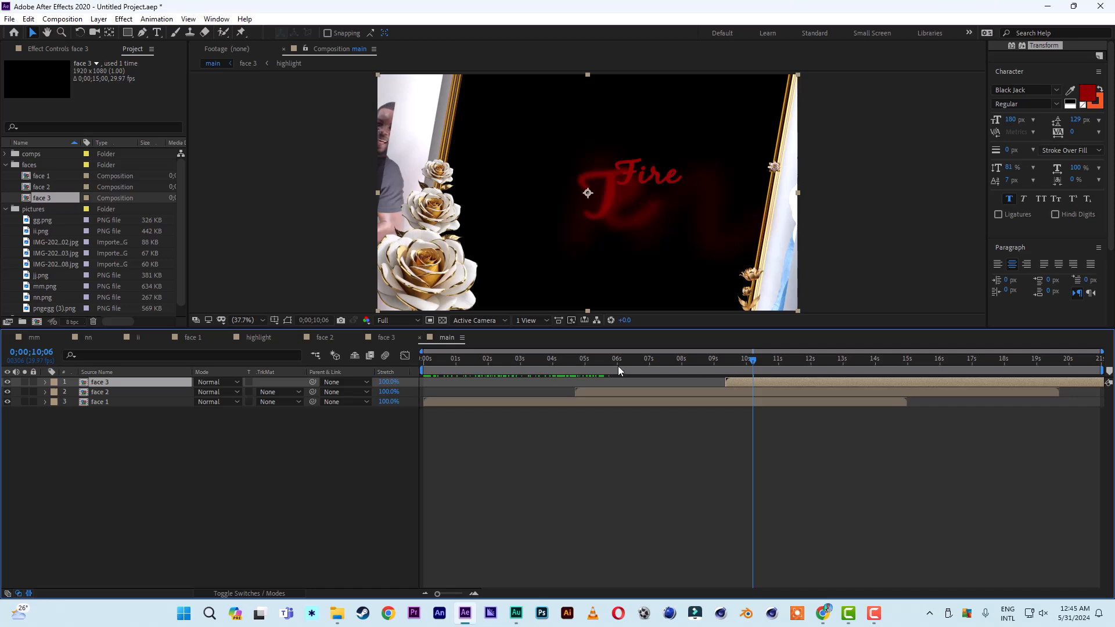
pyautogui.moveTo(562, 364); pyautogui.dragTo(402, 364)
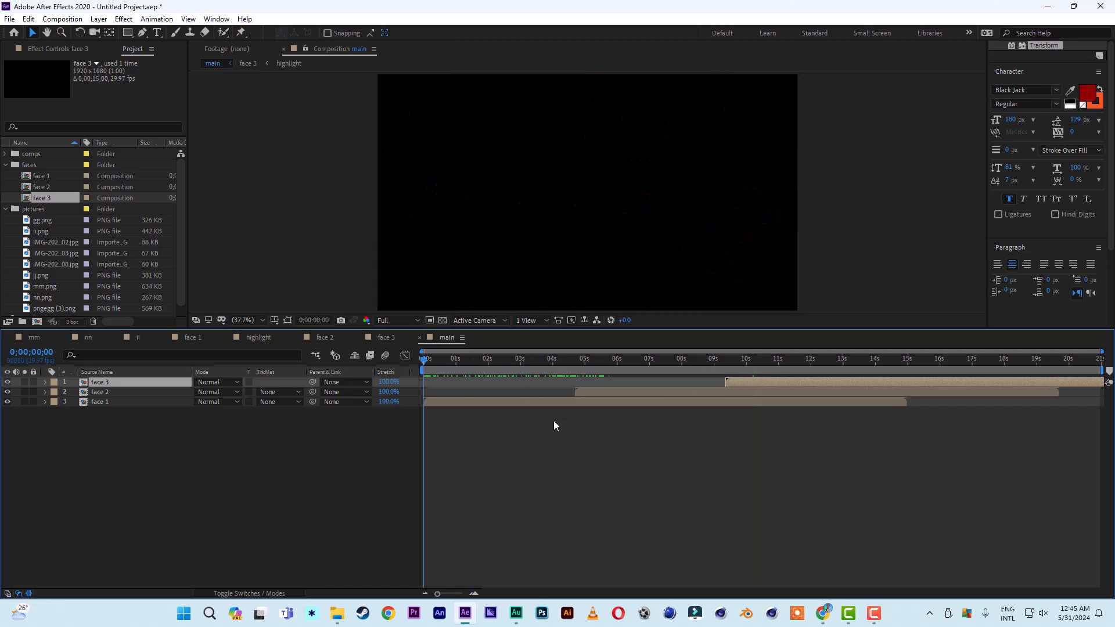
pyautogui.moveTo(483, 358); pyautogui.dragTo(391, 361)
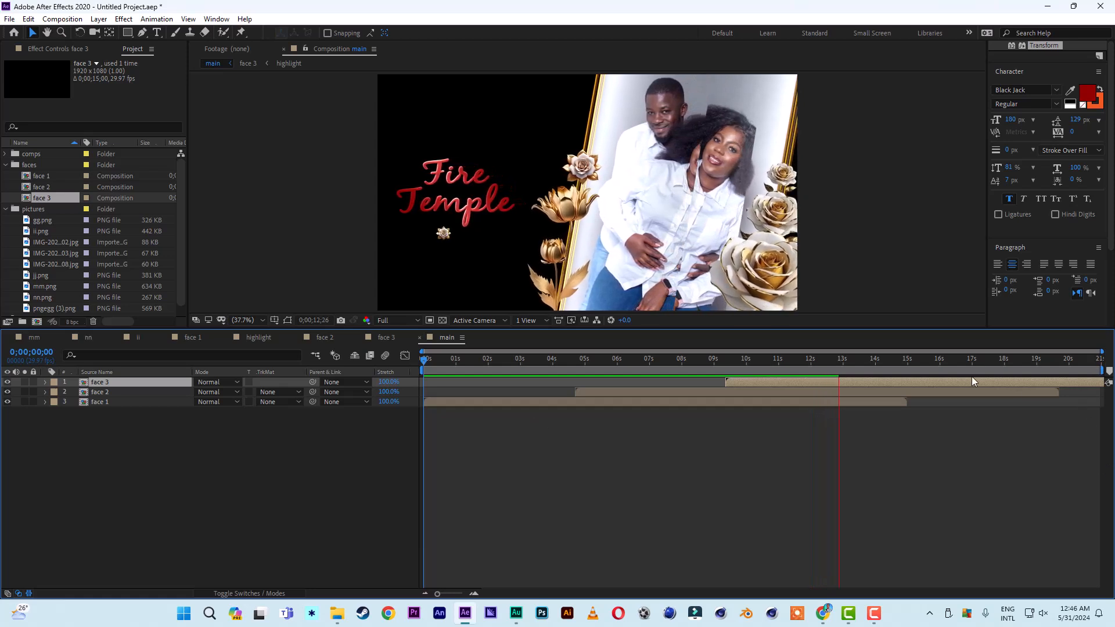
# - Add a white 1920 x 1080 solid to the main composition and send it below all the face layers
pyautogui.click(865, 358)
pyautogui.click(851, 360)
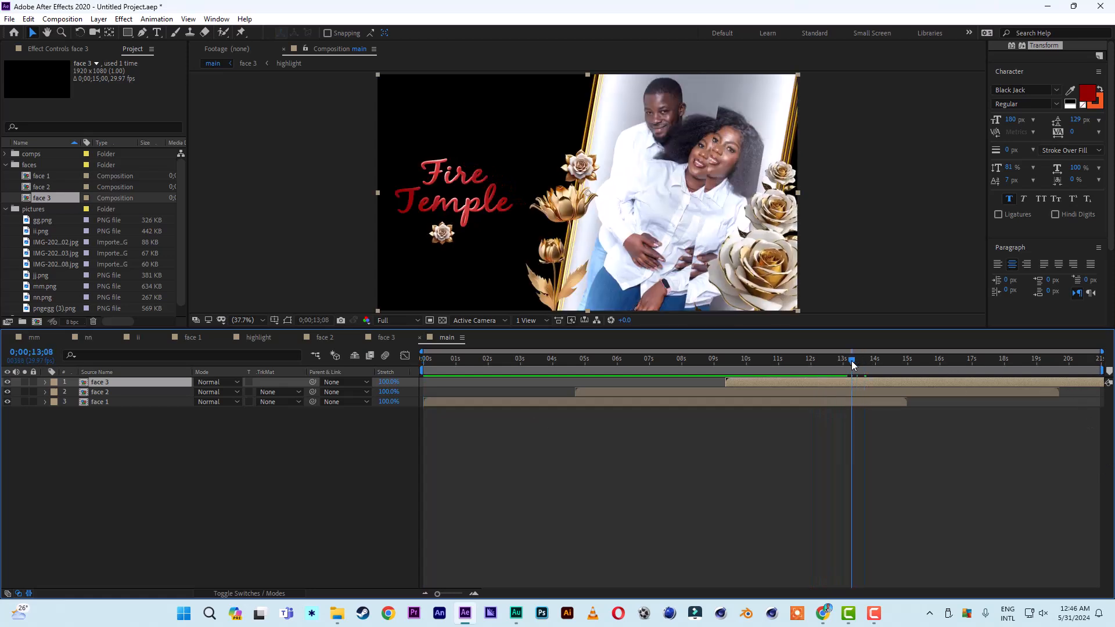
pyautogui.rightClick(111, 492)
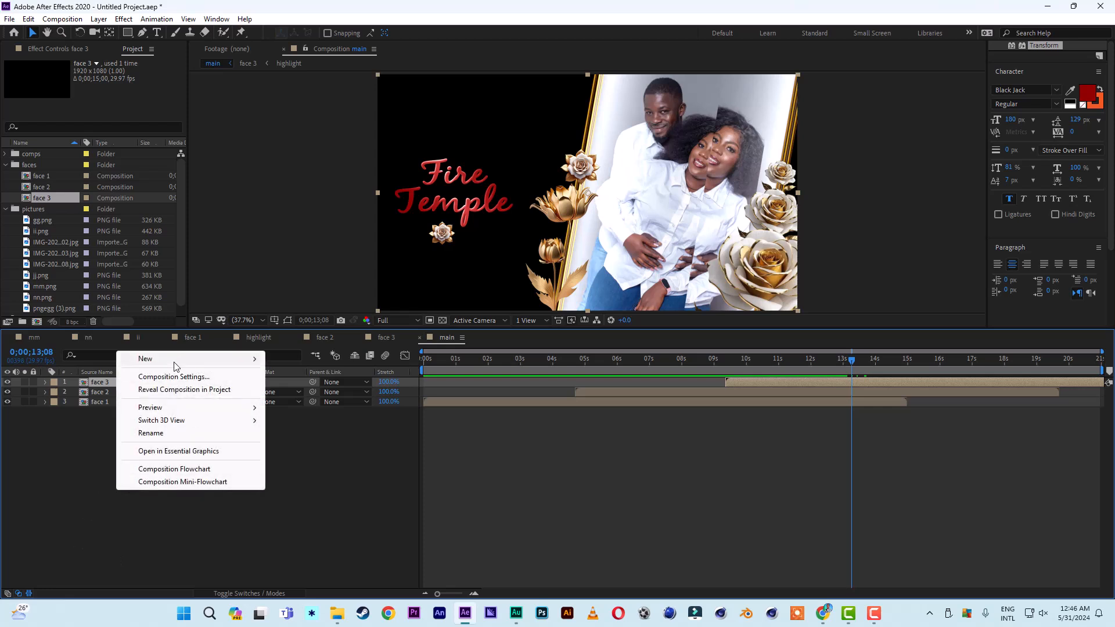
pyautogui.moveTo(175, 366)
pyautogui.click(309, 392)
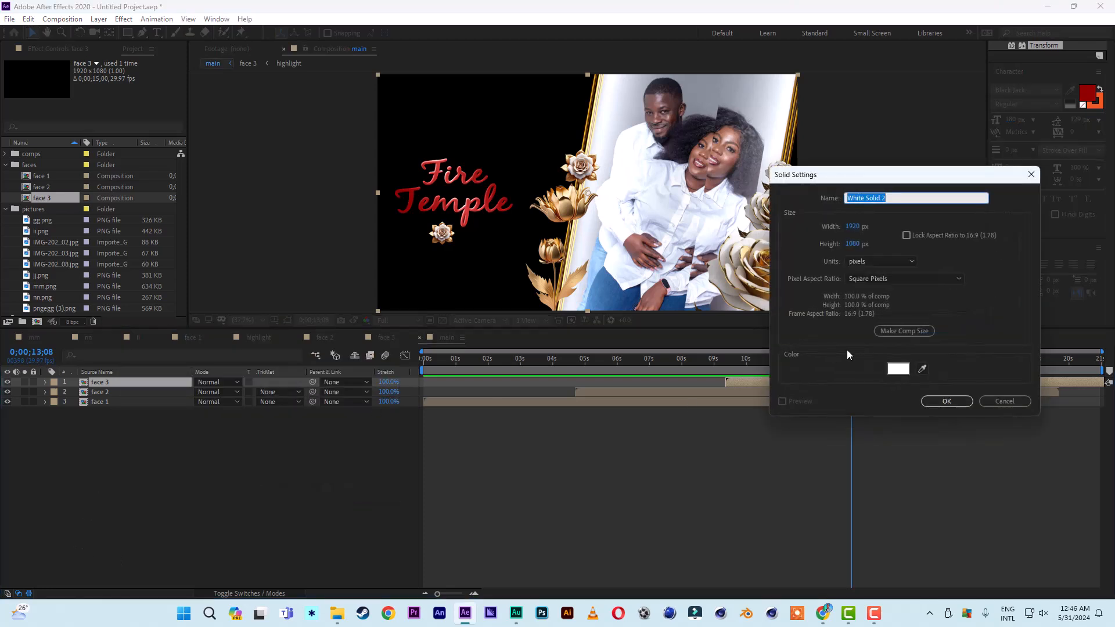
pyautogui.click(942, 400)
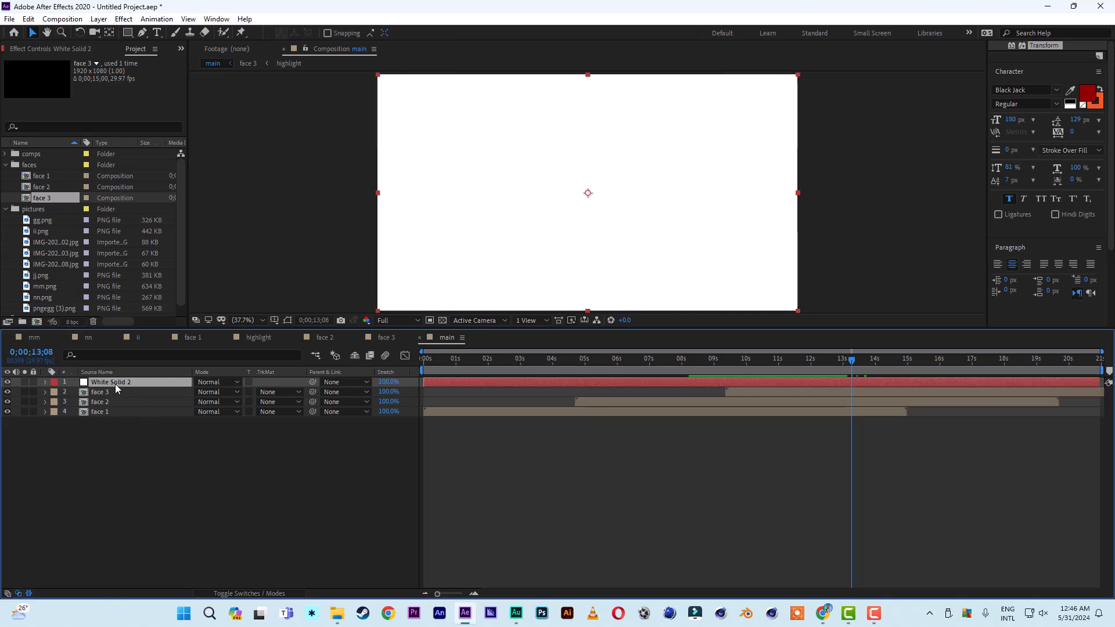
pyautogui.hotkey('ctrl', 'shift', '[')
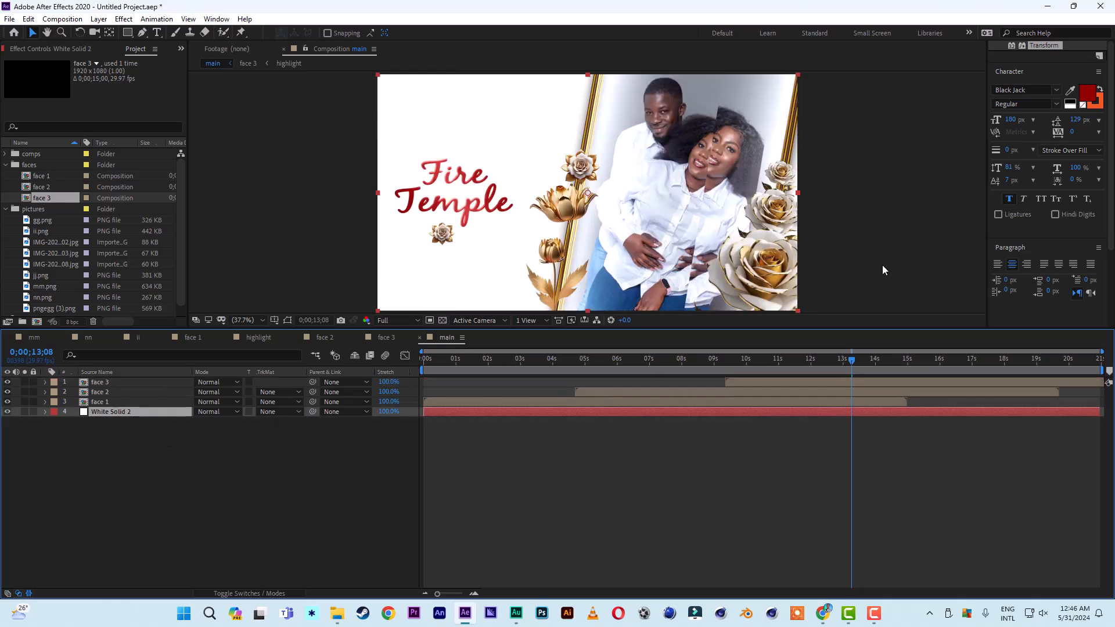
# - Apply the Gradient Ramp effect to the white background solid and swap its start and end colors
pyautogui.click(1048, 53)
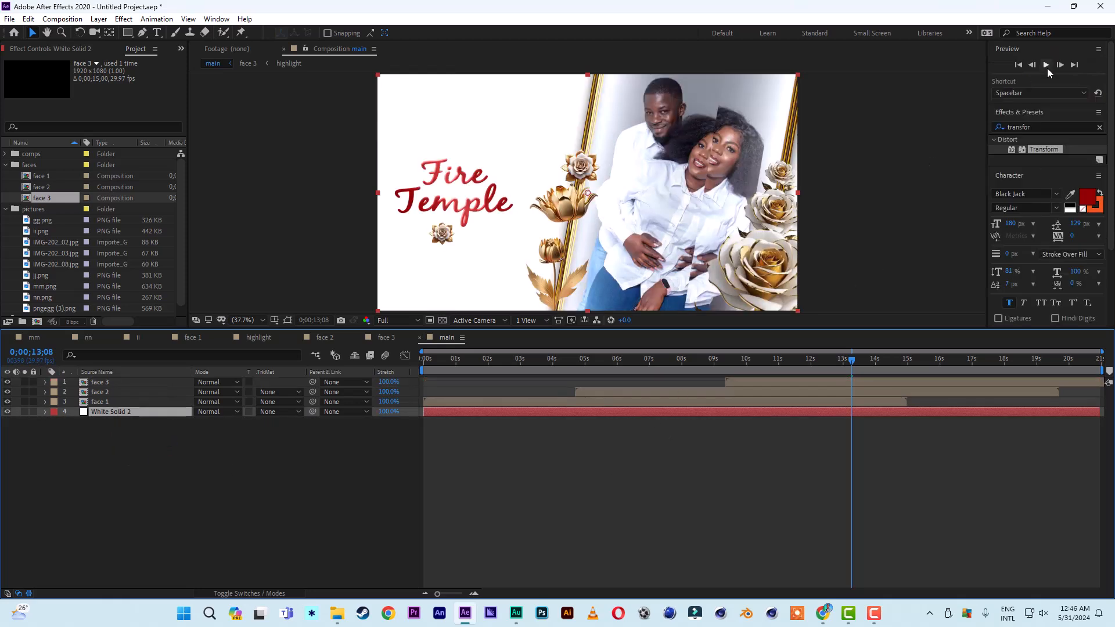
pyautogui.click(1048, 127)
pyautogui.write('transfor')
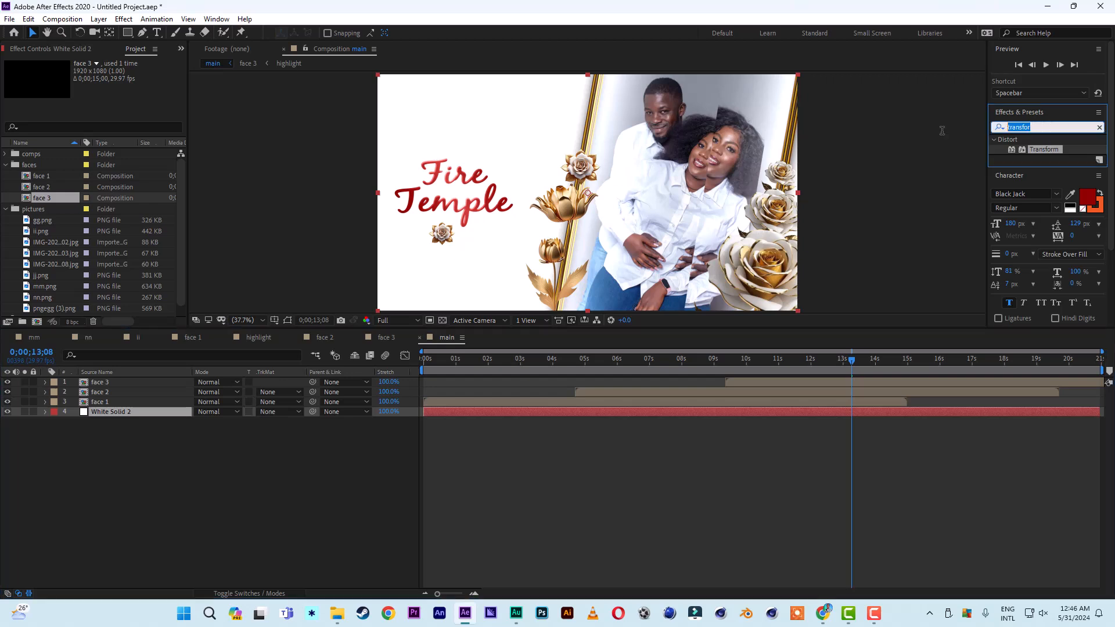
pyautogui.write('ramp')
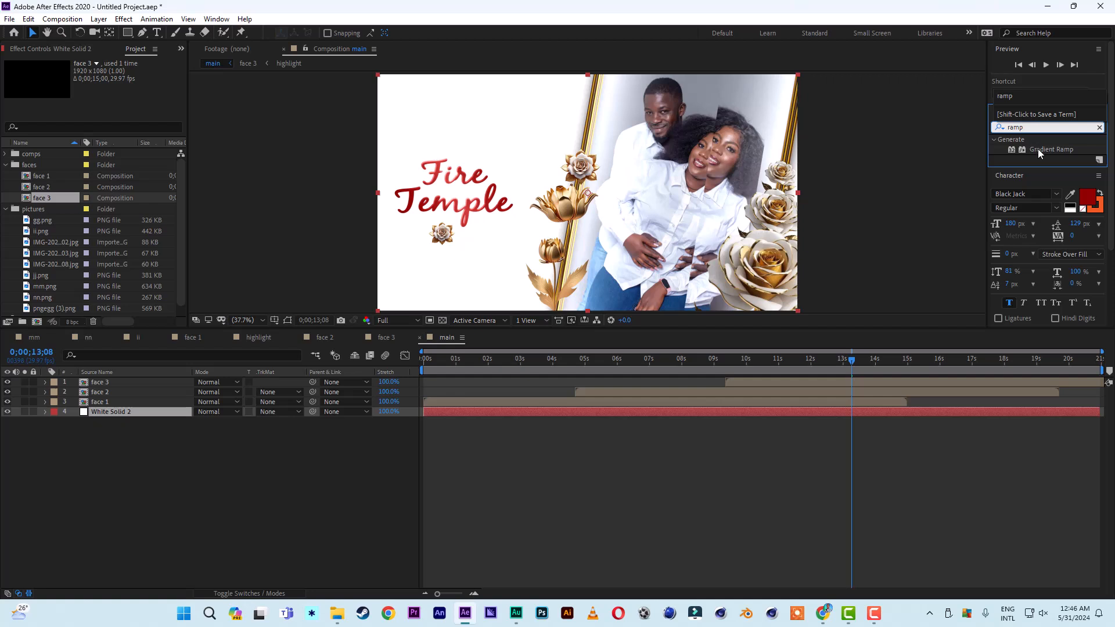
pyautogui.click(1038, 149)
pyautogui.doubleClick(1038, 149)
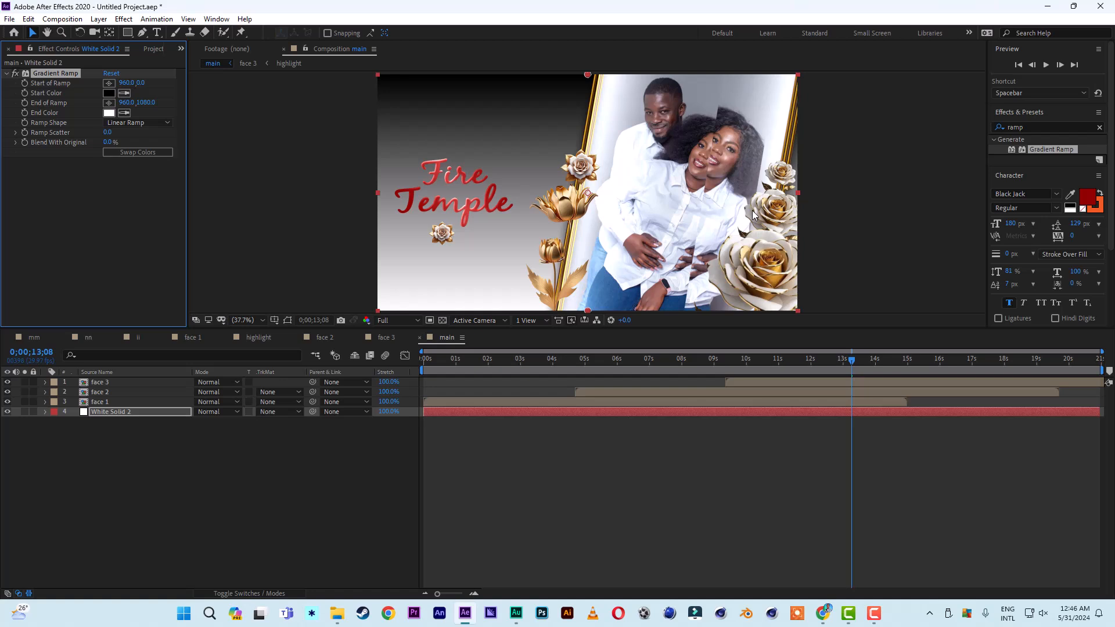
pyautogui.click(124, 152)
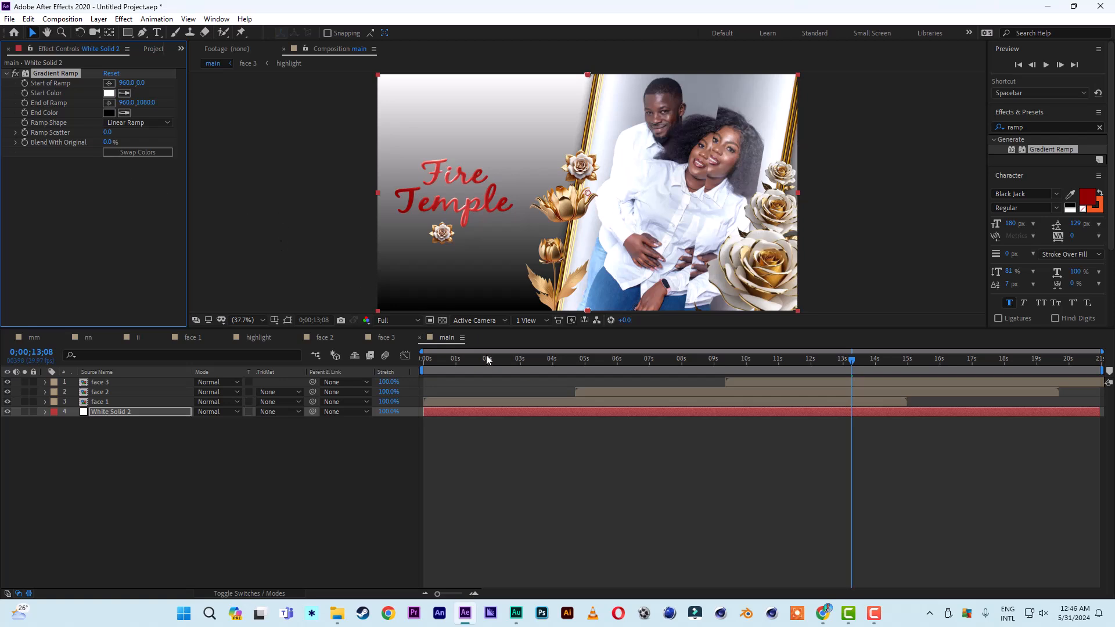
# - Preview the main composition with the gradient background and park the playhead at about 4 seconds
pyautogui.press('space')
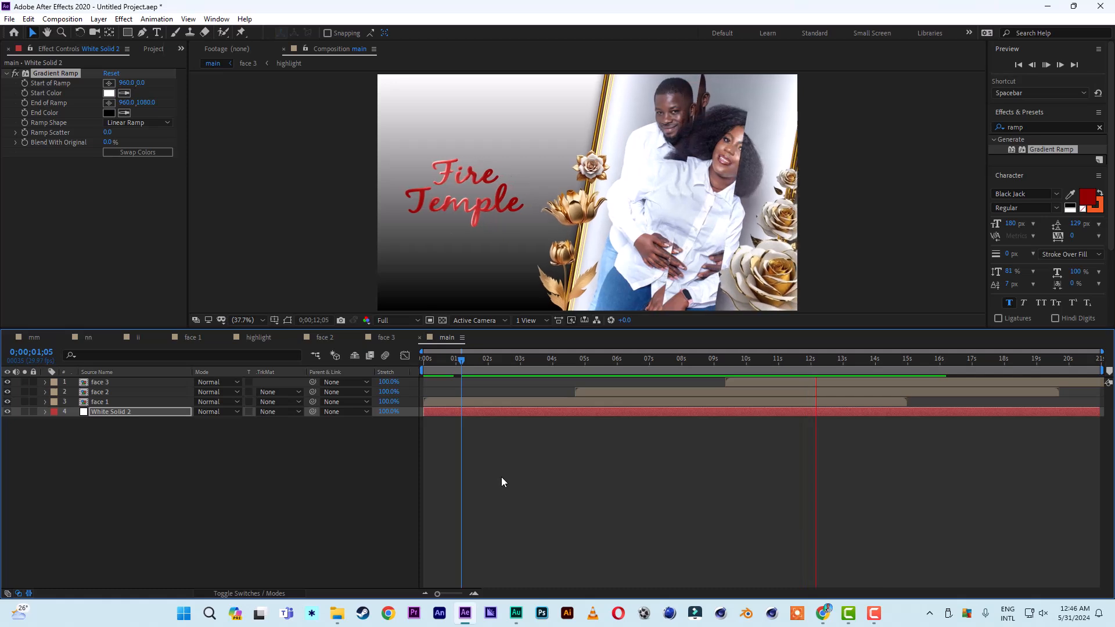
pyautogui.click(564, 361)
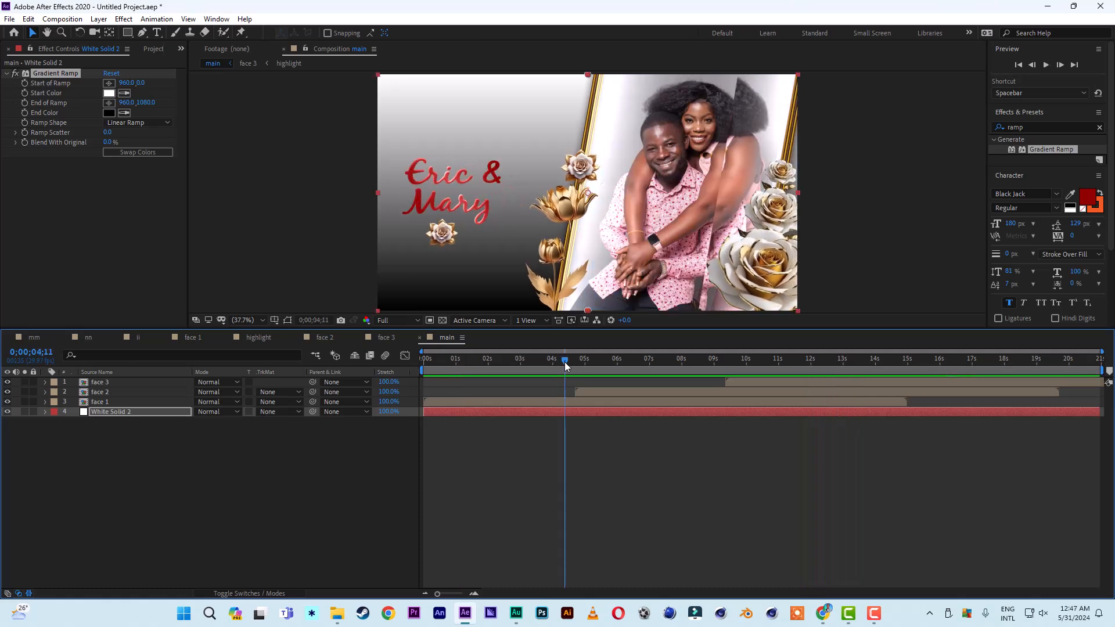
pyautogui.moveTo(565, 361); pyautogui.dragTo(556, 361)
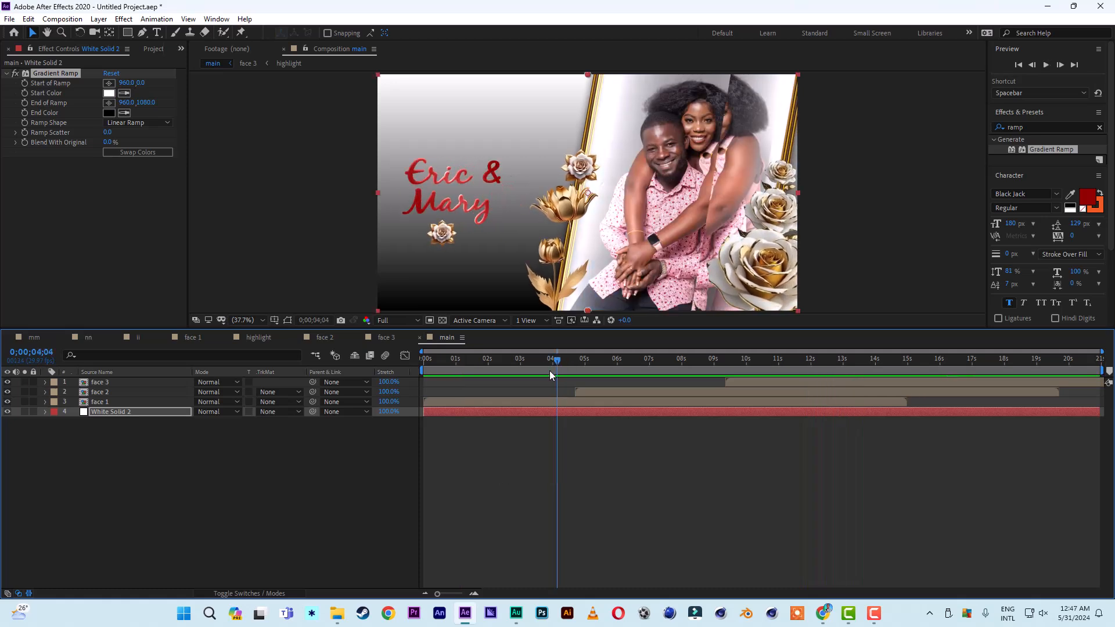
# - Try a brown sampled from the gold leaf as the gradient's end color, adjusted to a deeper, more saturated tone
pyautogui.click(131, 114)
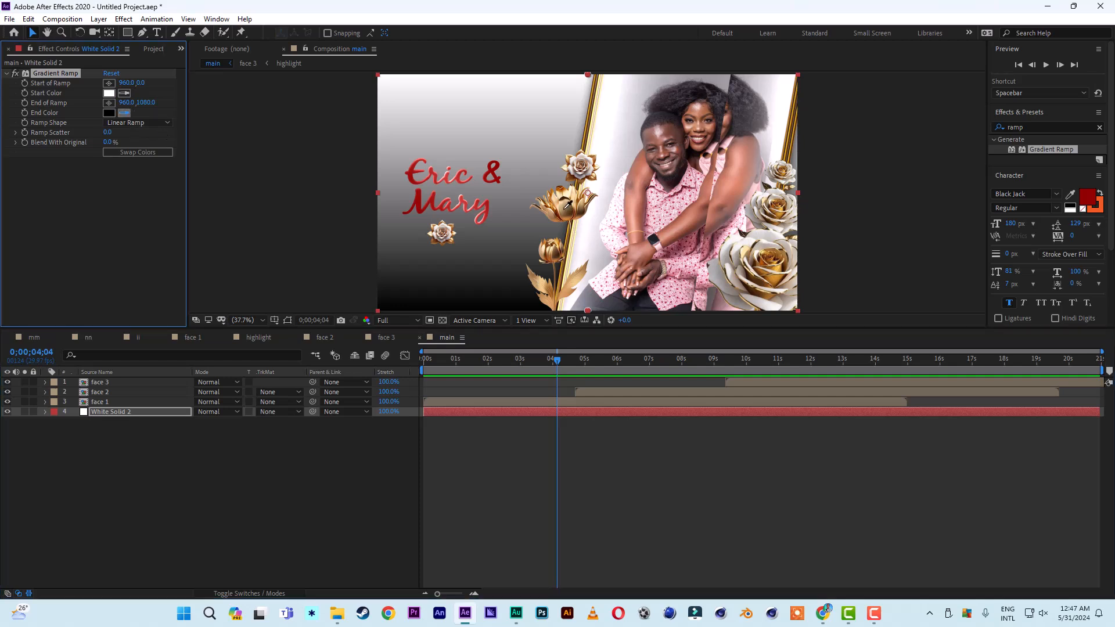
pyautogui.click(549, 283)
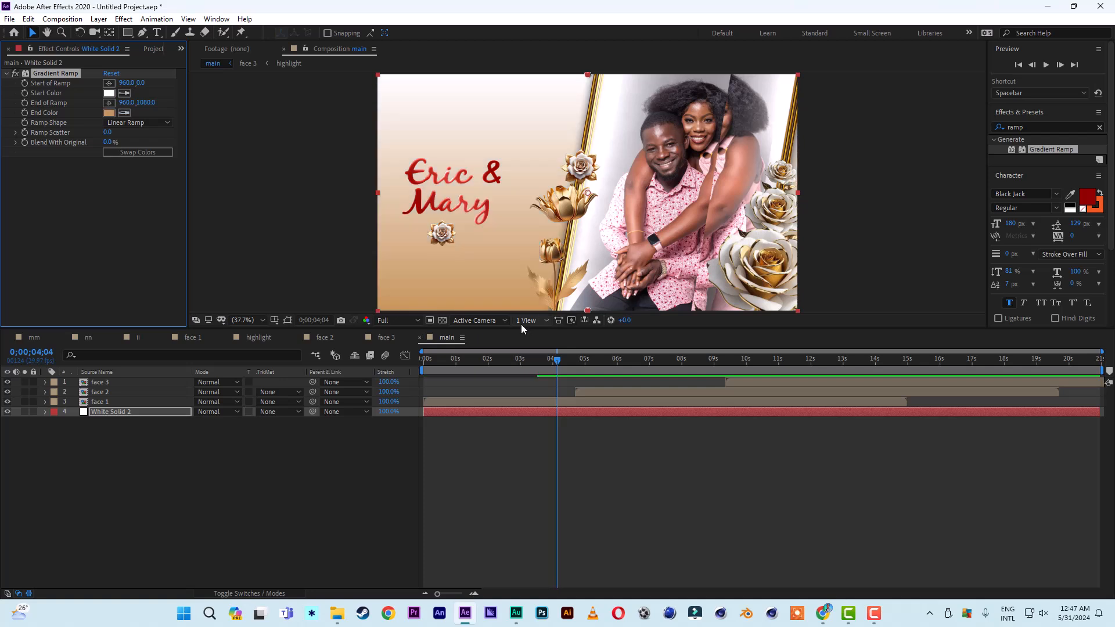
pyautogui.click(108, 113)
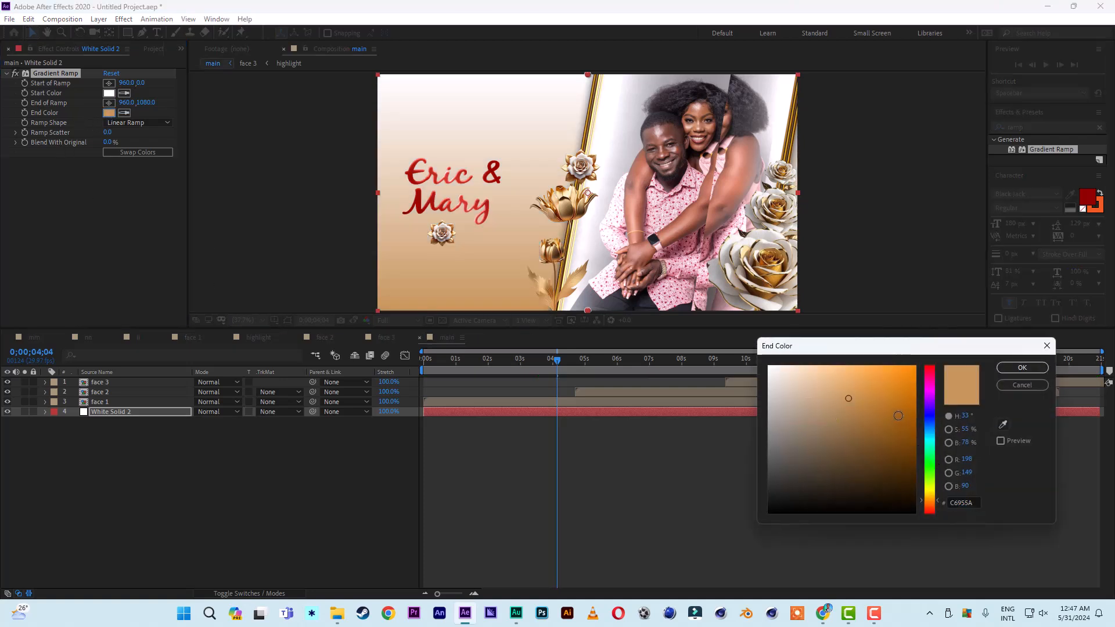
pyautogui.moveTo(898, 415); pyautogui.dragTo(908, 422)
pyautogui.click(1025, 370)
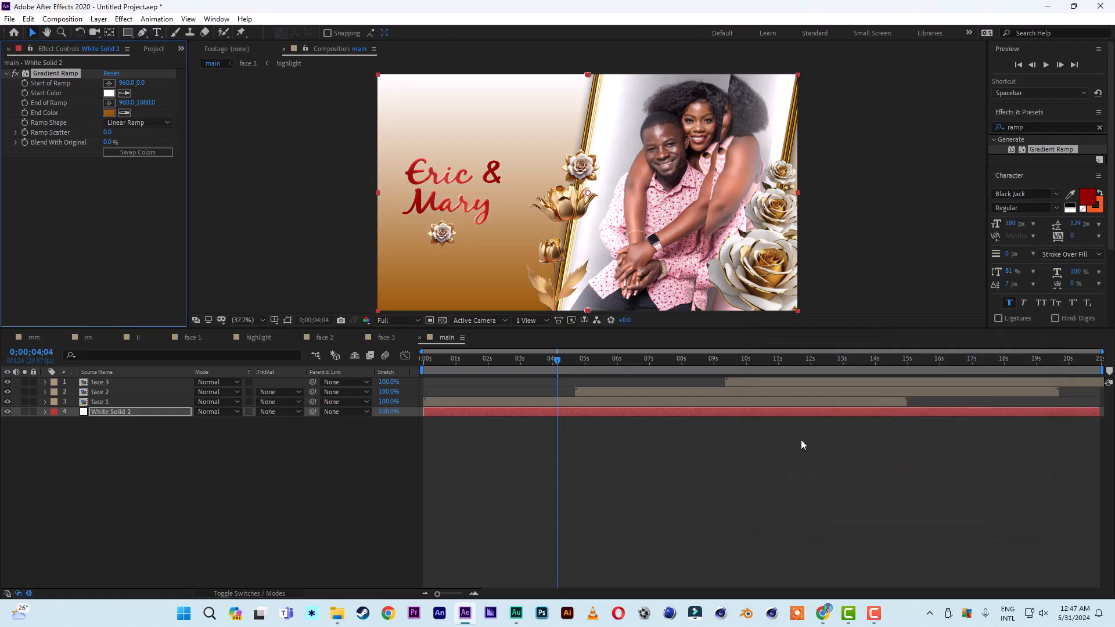
# - Set the gradient's end color to a neutral medium grey
pyautogui.click(110, 114)
pyautogui.moveTo(777, 455); pyautogui.dragTo(742, 440)
pyautogui.click(1014, 367)
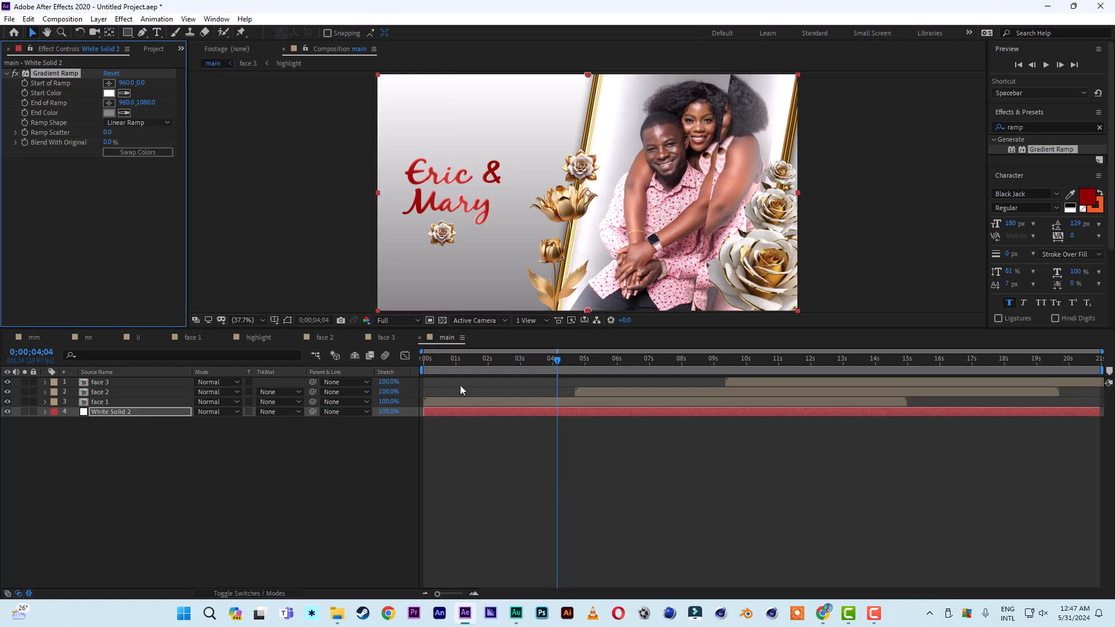
# - Preview the main composition from the beginning and check the face transitions over the grey gradient
pyautogui.moveTo(465, 360); pyautogui.dragTo(374, 356)
pyautogui.press('space')
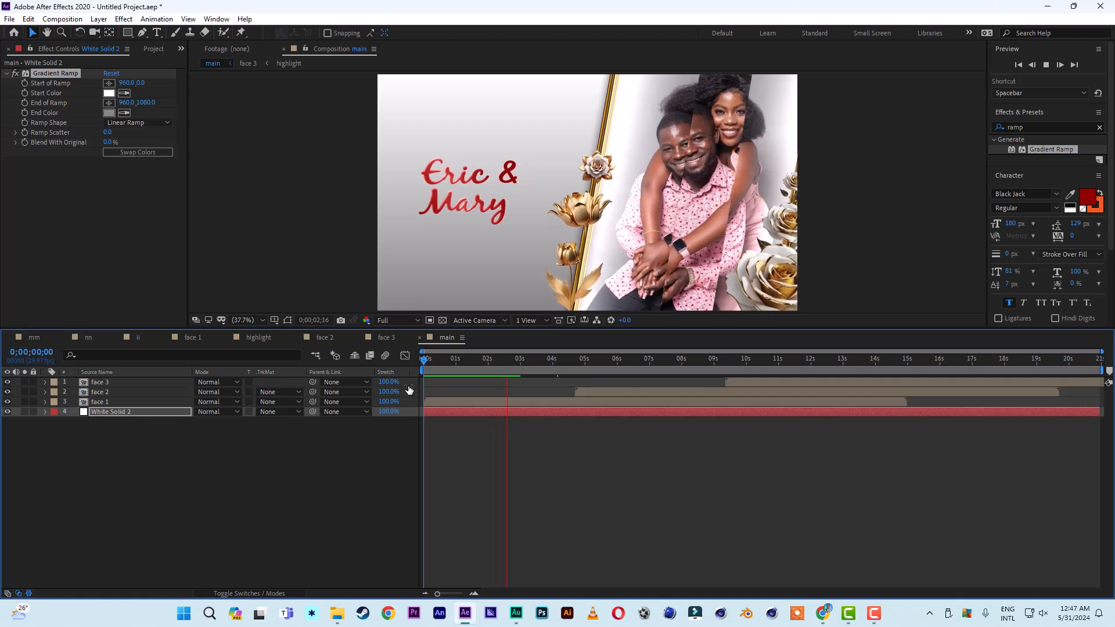
pyautogui.click(520, 360)
pyautogui.press('space')
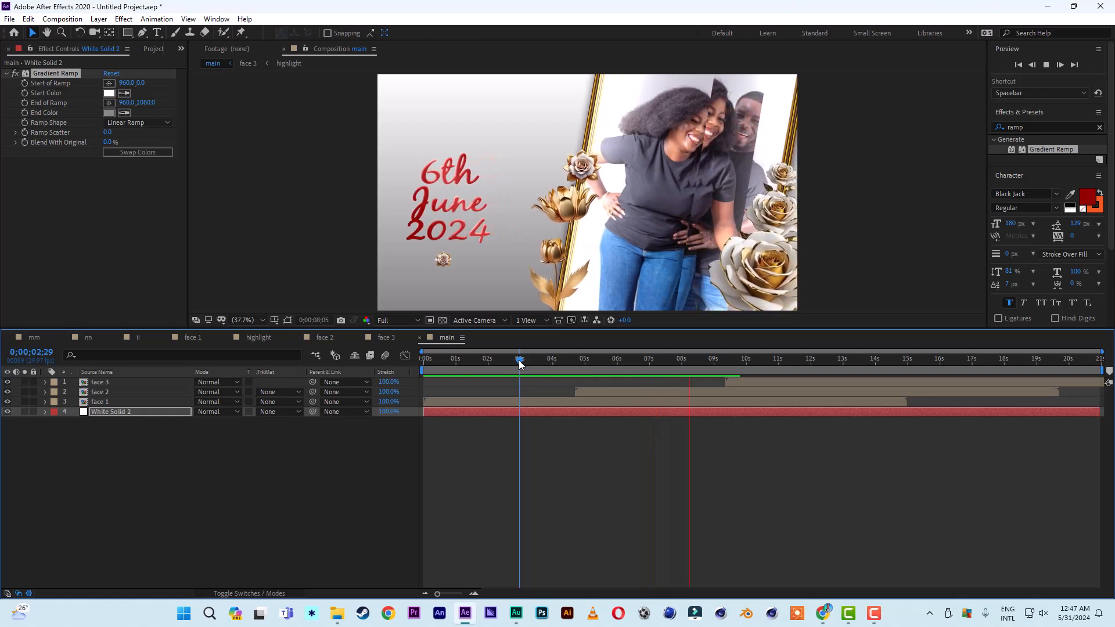
pyautogui.moveTo(519, 362); pyautogui.dragTo(738, 362)
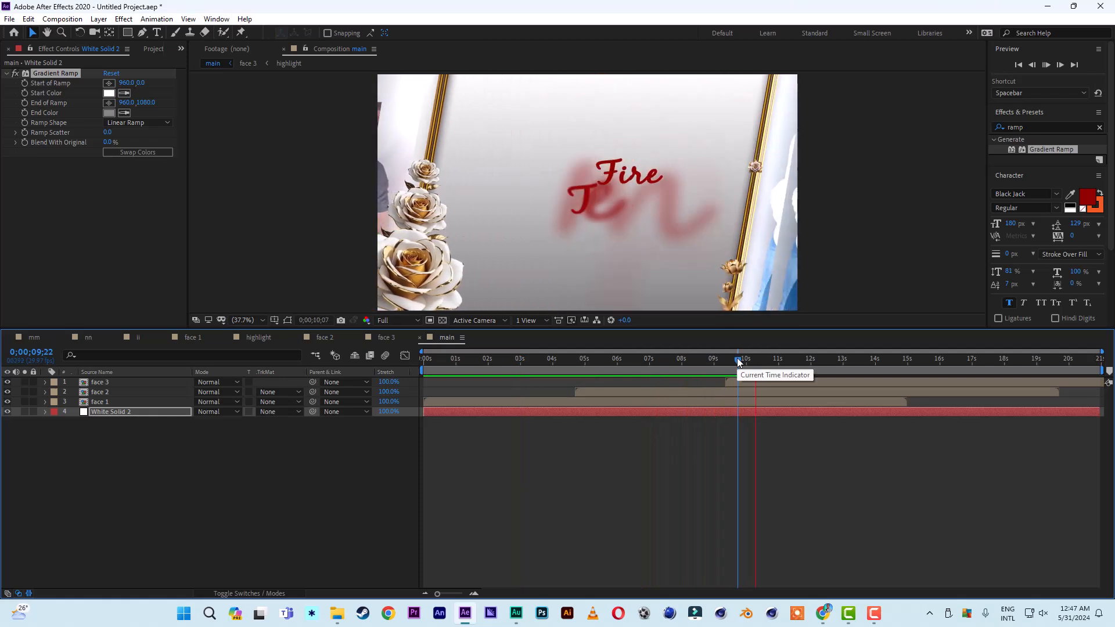
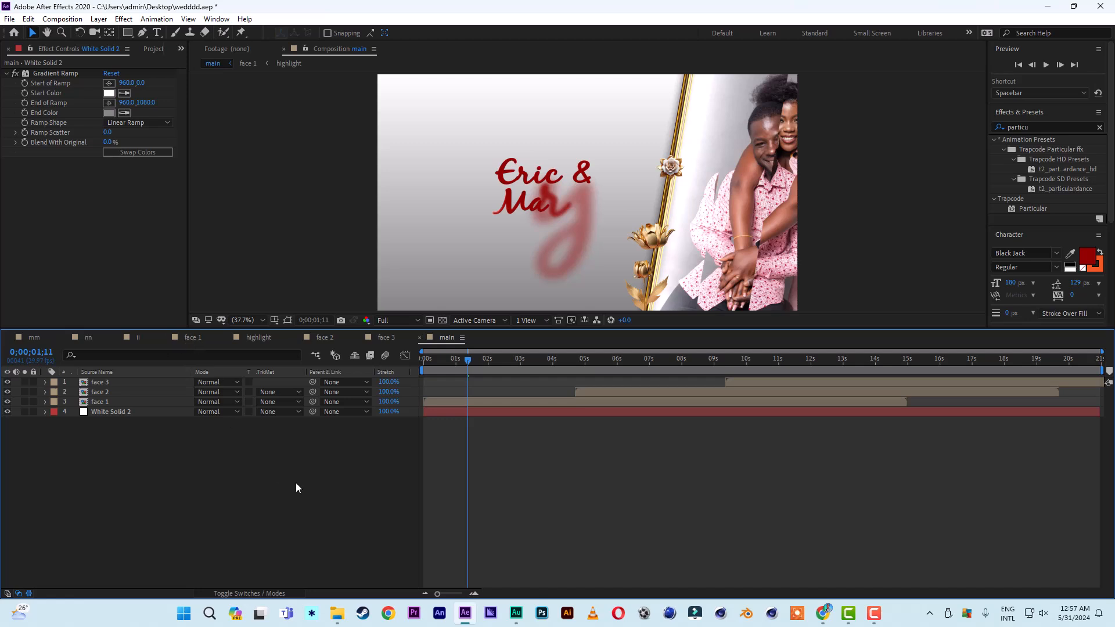
pyautogui.press('space')
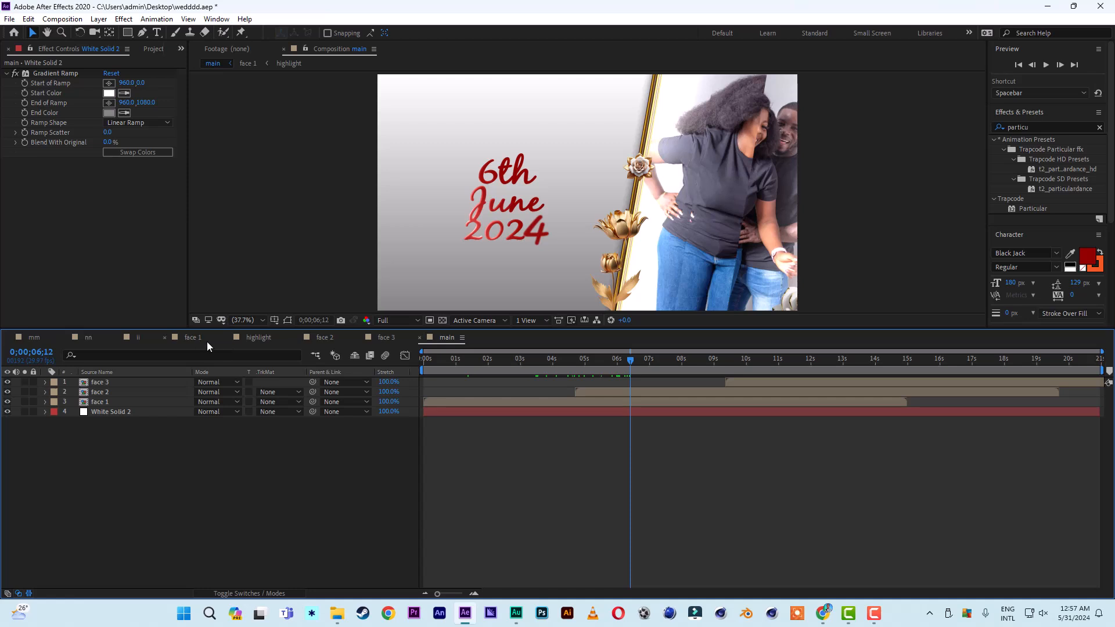
# - Open the face 1 composition at about 4 seconds and add a white solid above the control layer
pyautogui.moveTo(207, 342); pyautogui.dragTo(280, 340)
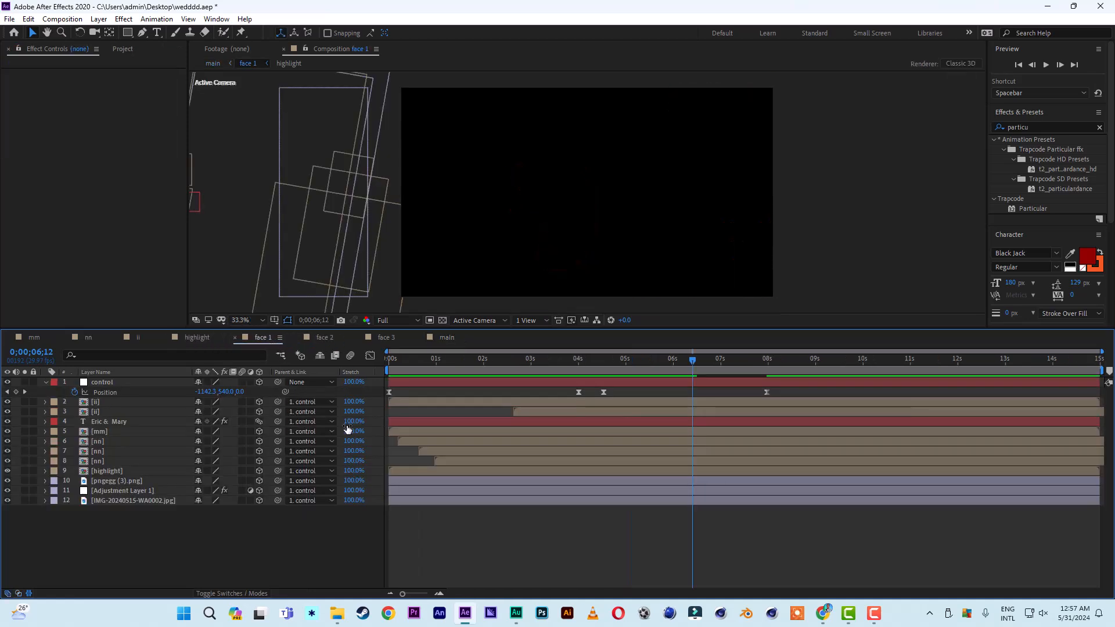
pyautogui.click(593, 358)
pyautogui.click(122, 384)
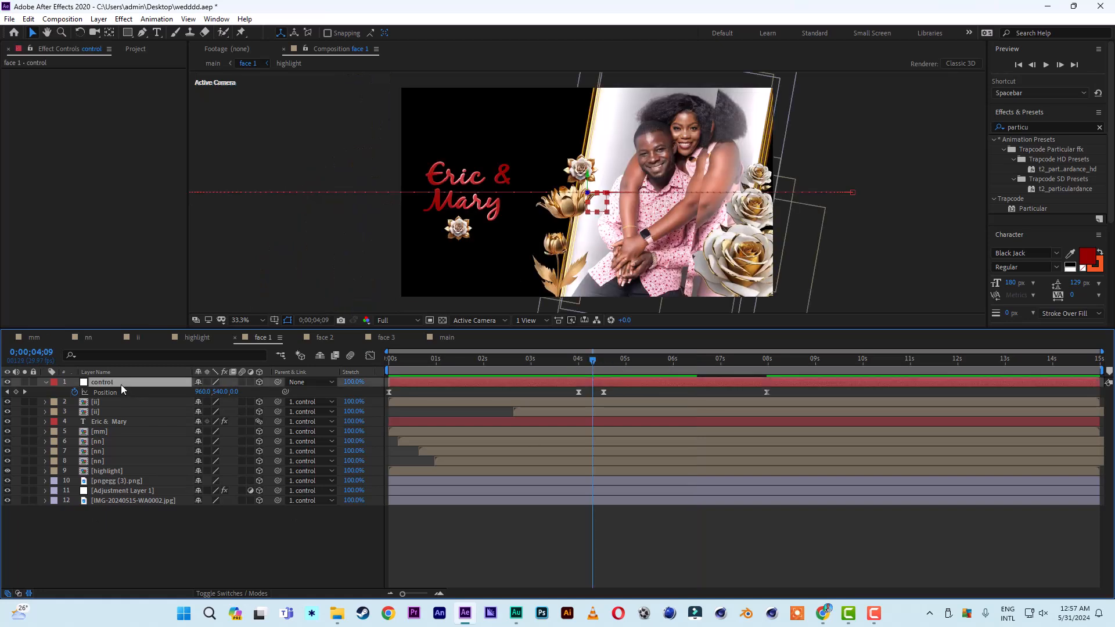
pyautogui.rightClick(108, 552)
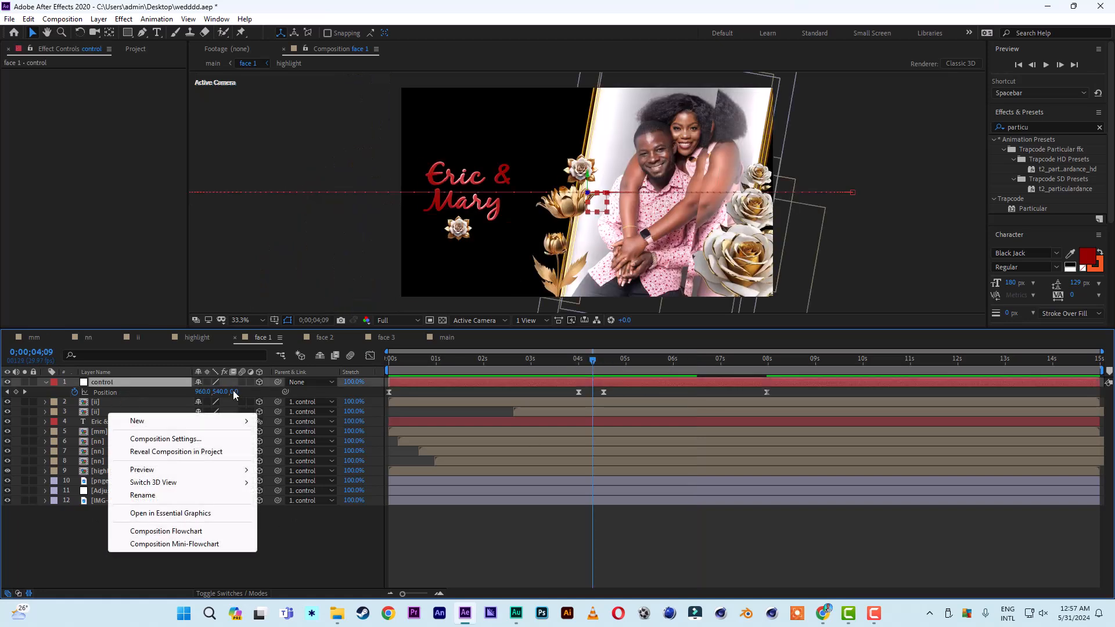
pyautogui.moveTo(182, 421)
pyautogui.click(286, 454)
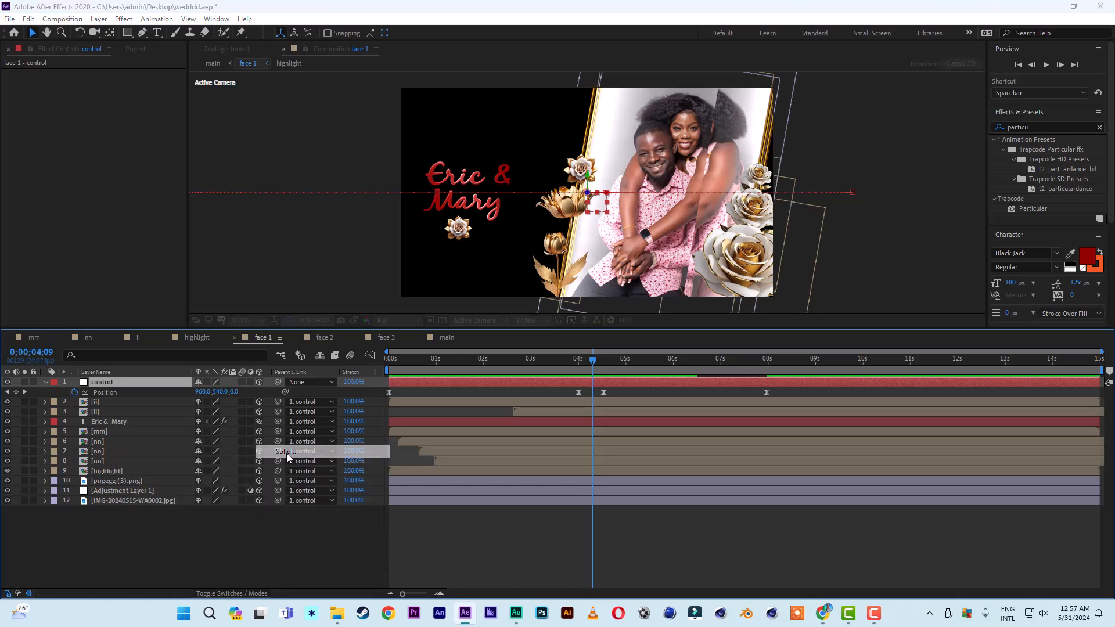
pyautogui.click(946, 399)
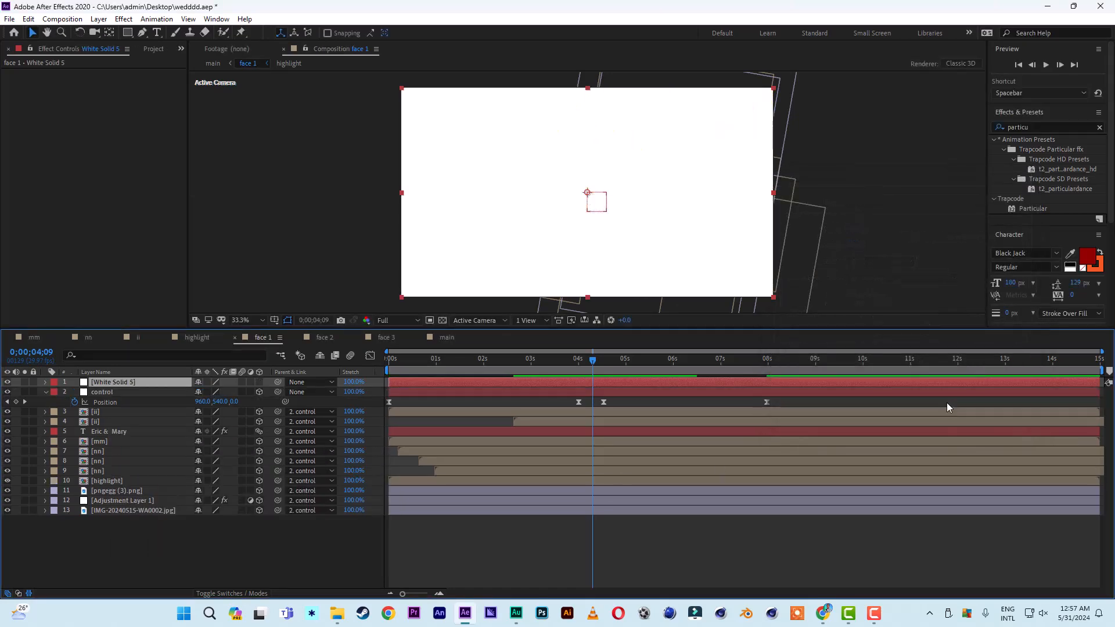
# - Apply the Trapcode Particular effect to the new white solid in face 1
pyautogui.click(125, 20)
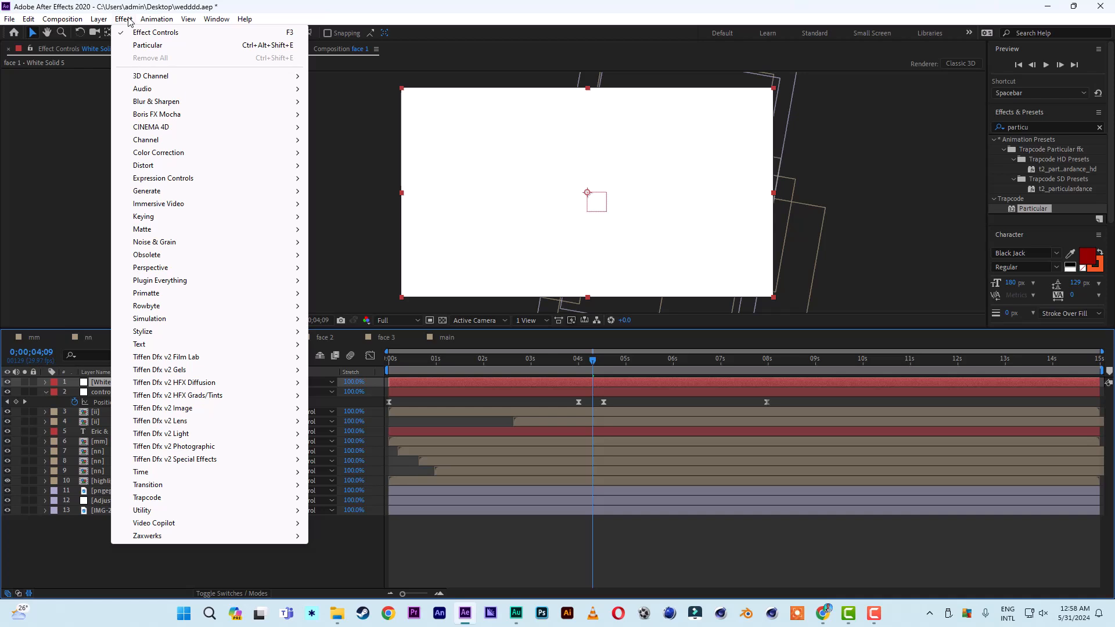
pyautogui.moveTo(225, 501)
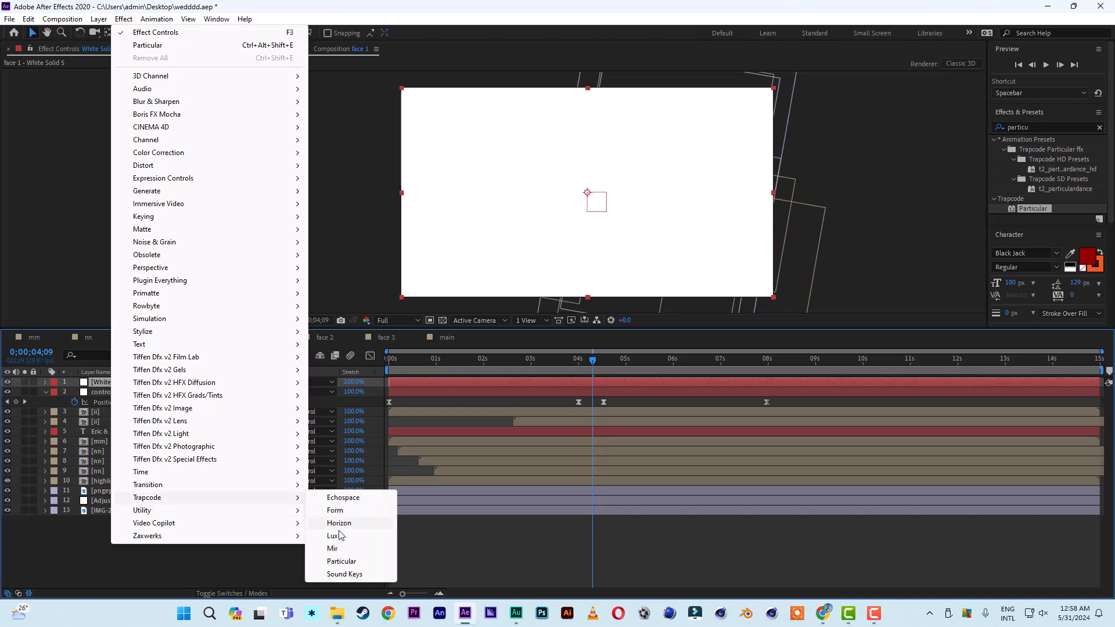
pyautogui.click(343, 561)
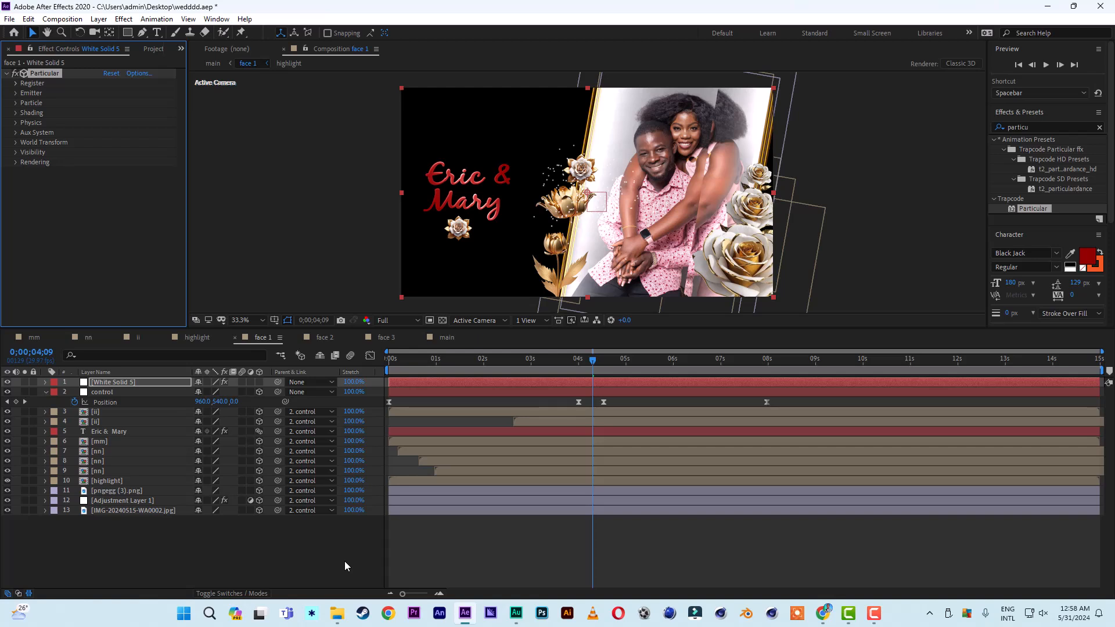
# - Set Particular's particle life to 5 seconds, size to 20, sphere feather to 0 and opacity random to 100%
pyautogui.click(16, 102)
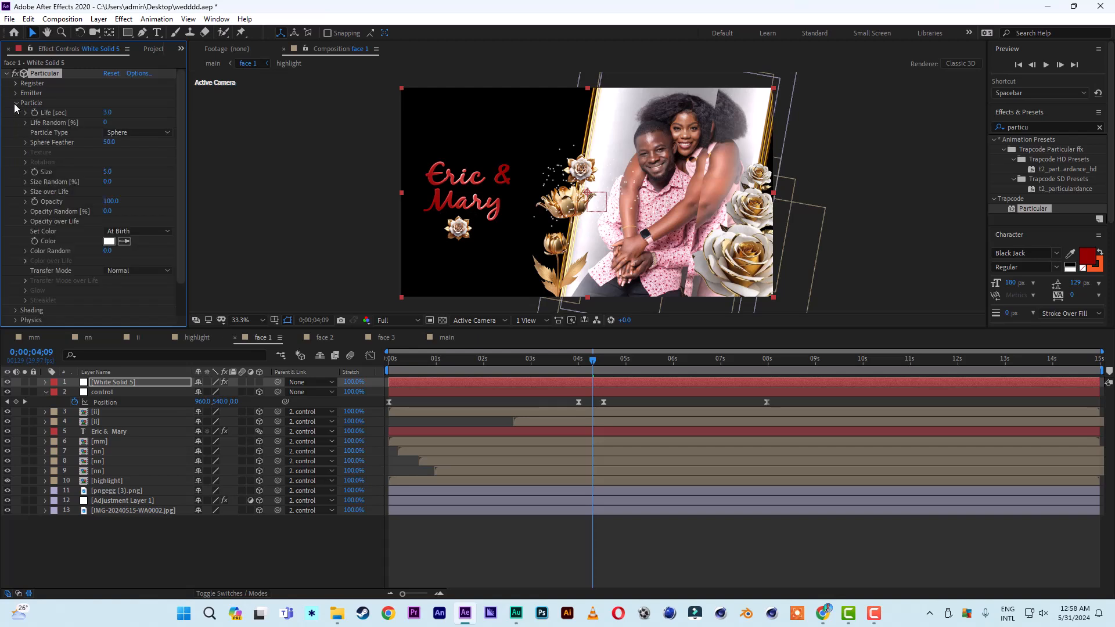
pyautogui.click(105, 113)
pyautogui.write('5')
pyautogui.press('Return')
pyautogui.click(105, 172)
pyautogui.write('20')
pyautogui.press('Return')
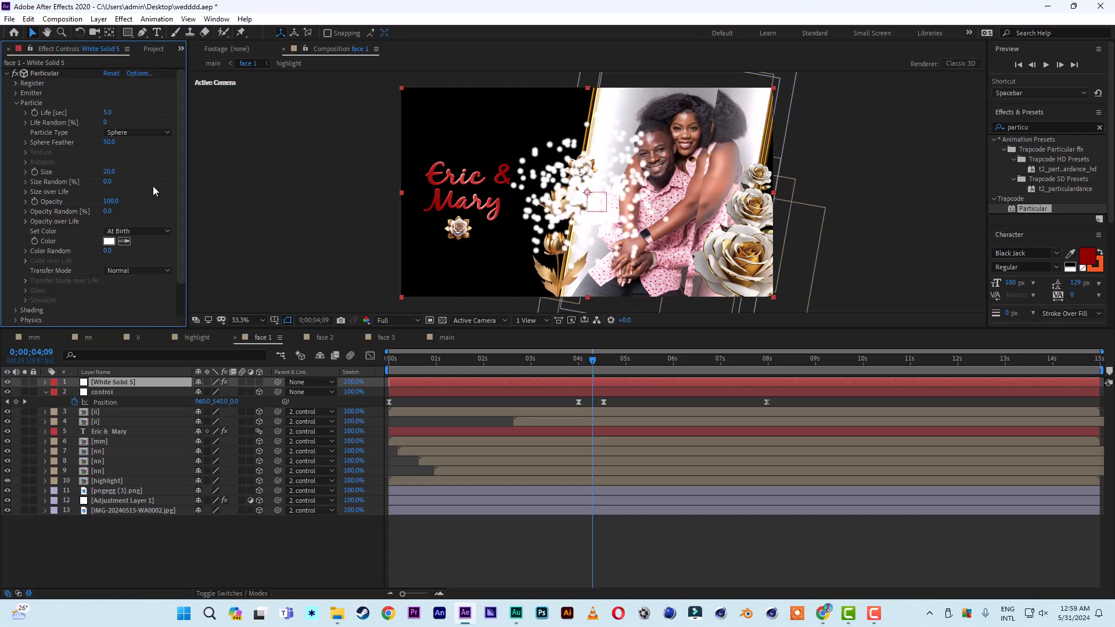
pyautogui.moveTo(108, 142); pyautogui.dragTo(39, 142)
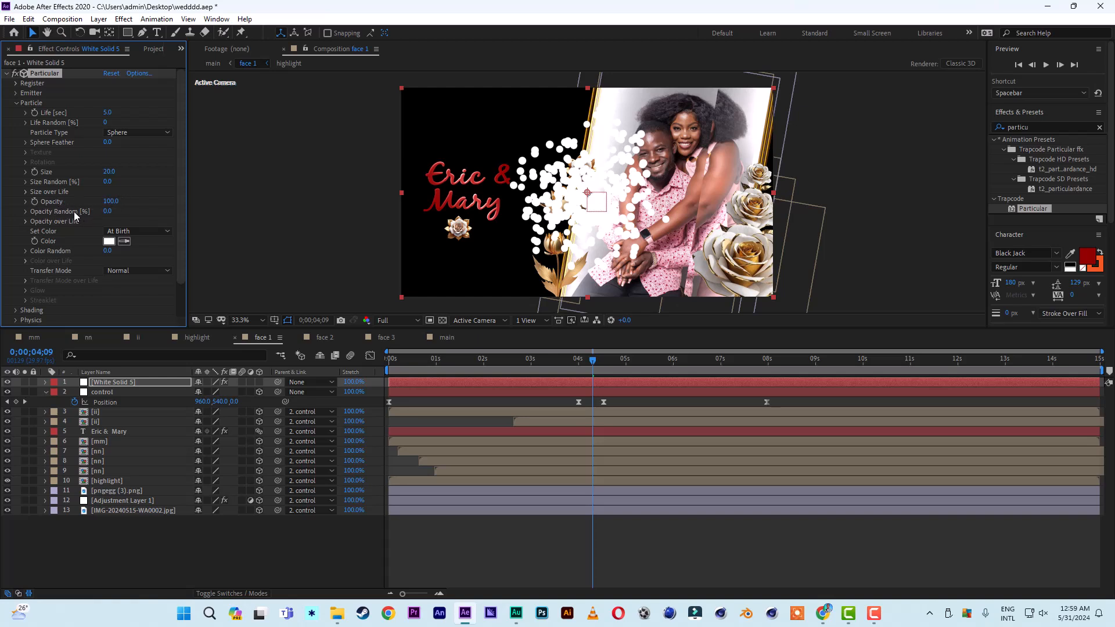
pyautogui.moveTo(107, 211); pyautogui.dragTo(254, 213)
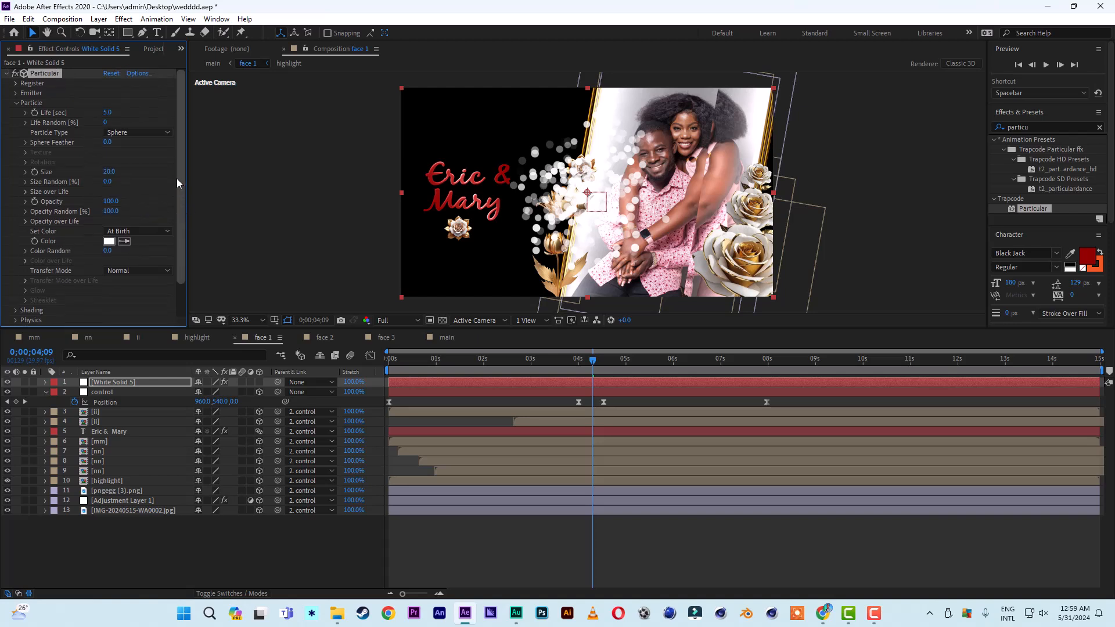
# - Set the Particular emitter's velocity to 150
pyautogui.click(15, 94)
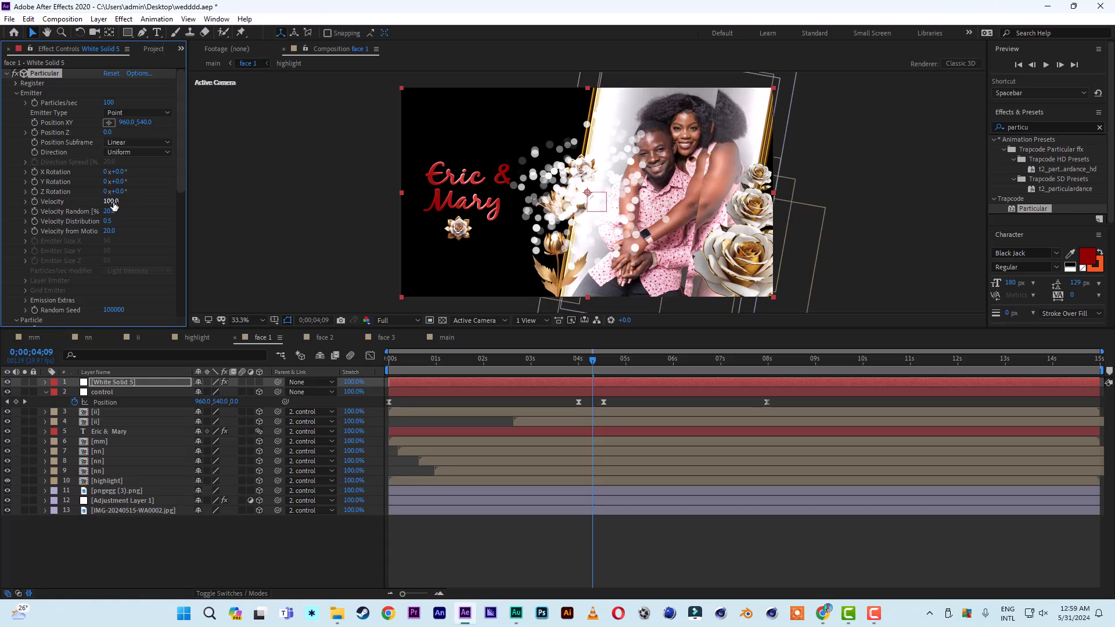
pyautogui.moveTo(112, 204)
pyautogui.mouseDown()
pyautogui.moveTo(158, 205)
pyautogui.moveTo(120, 206)
pyautogui.mouseUp()
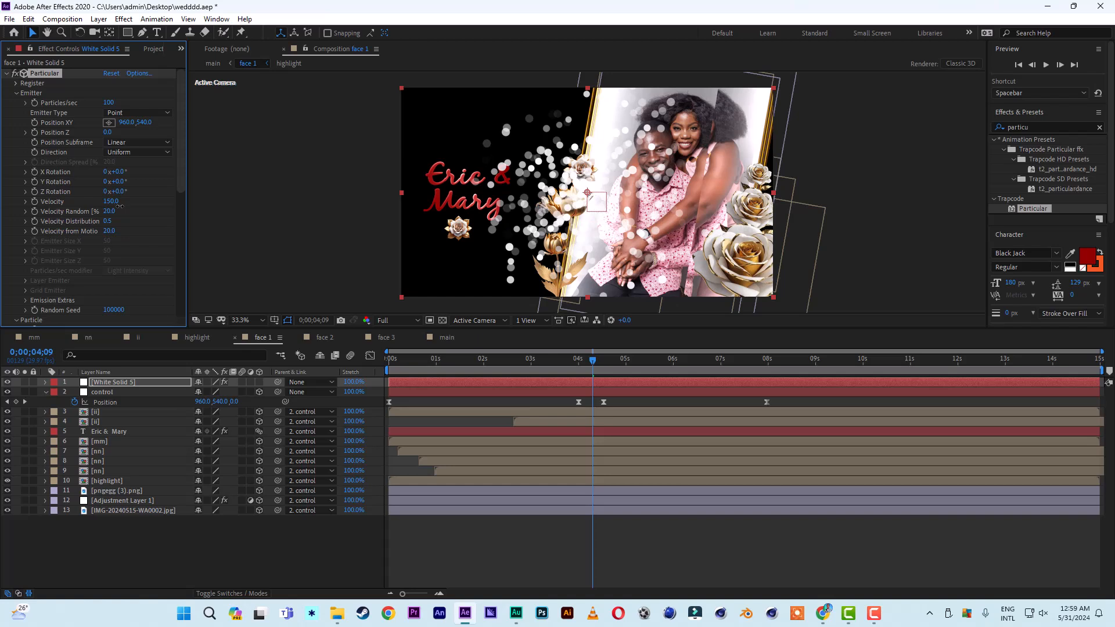
# - Try a particle size of 39 and undo the change
pyautogui.moveTo(179, 177); pyautogui.dragTo(179, 243)
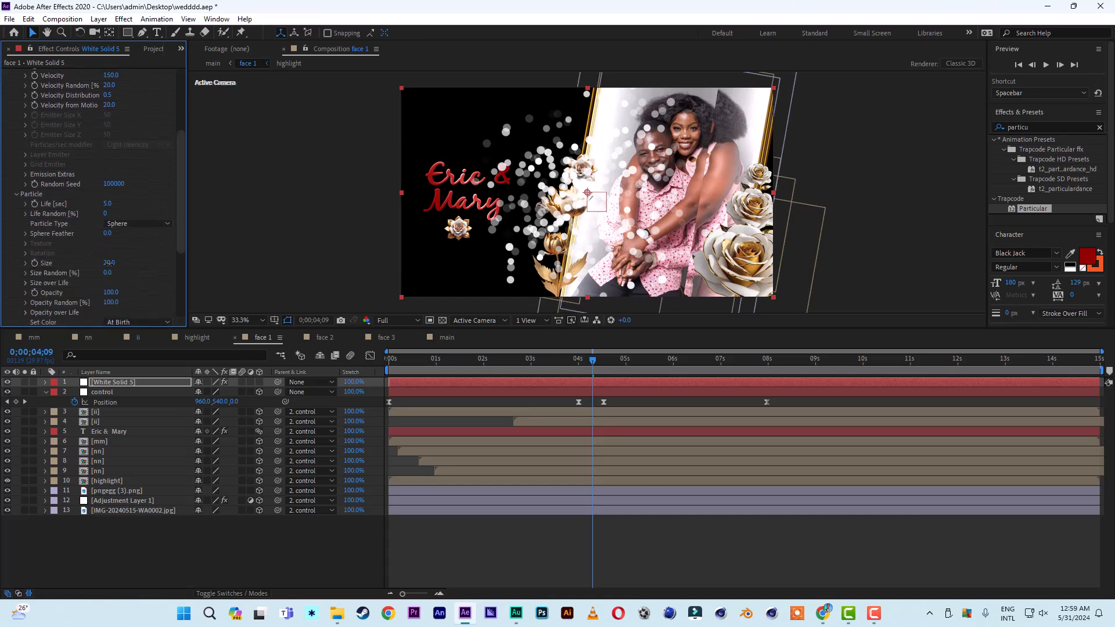
pyautogui.moveTo(110, 262); pyautogui.dragTo(120, 264)
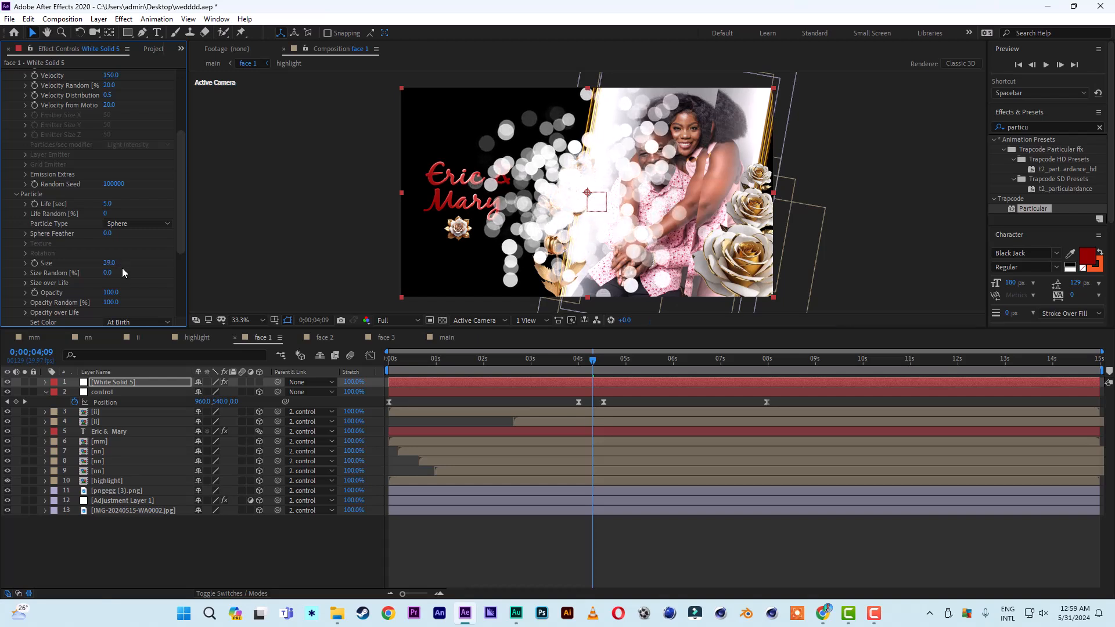
pyautogui.hotkey('ctrl', 'z')
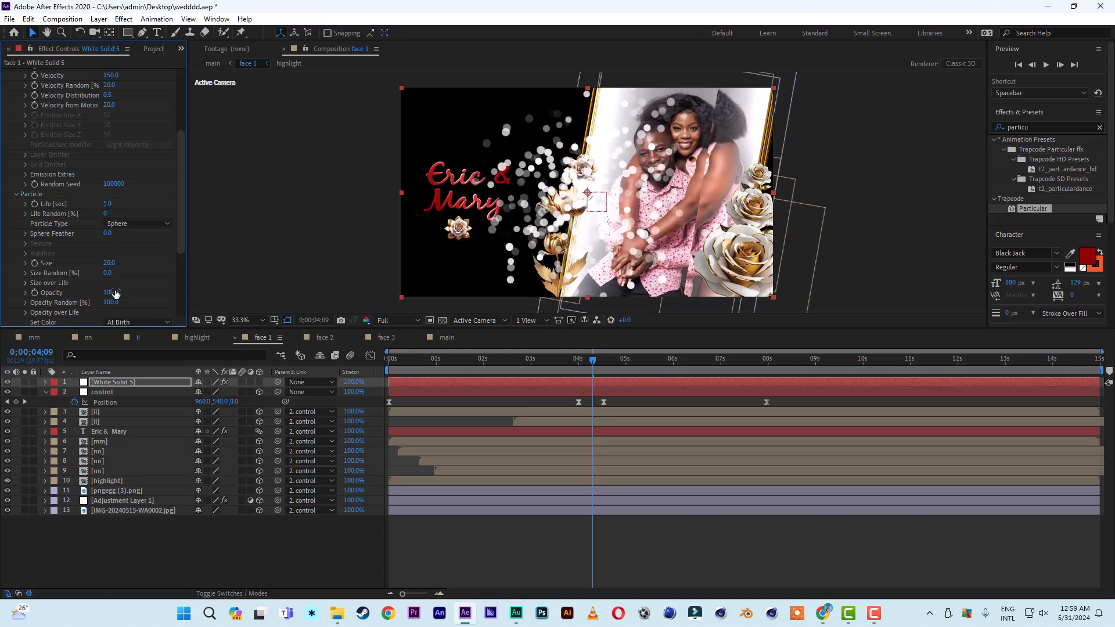
# - Set Particular's size random to 100% and its world transform X offset to 1020
pyautogui.moveTo(108, 272); pyautogui.dragTo(232, 276)
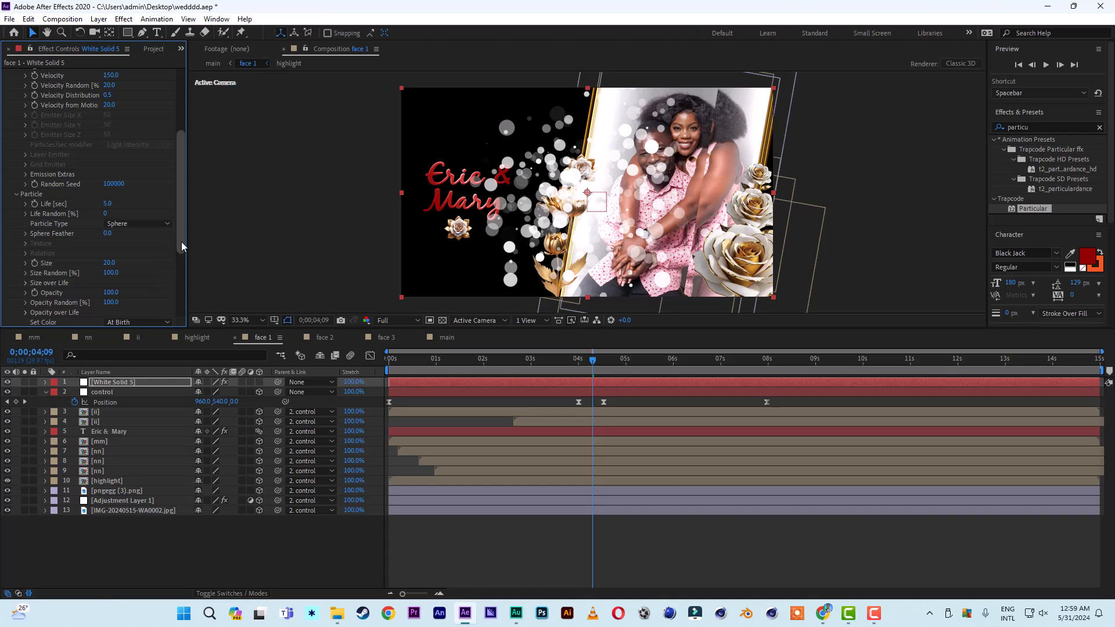
pyautogui.moveTo(181, 241); pyautogui.dragTo(181, 304)
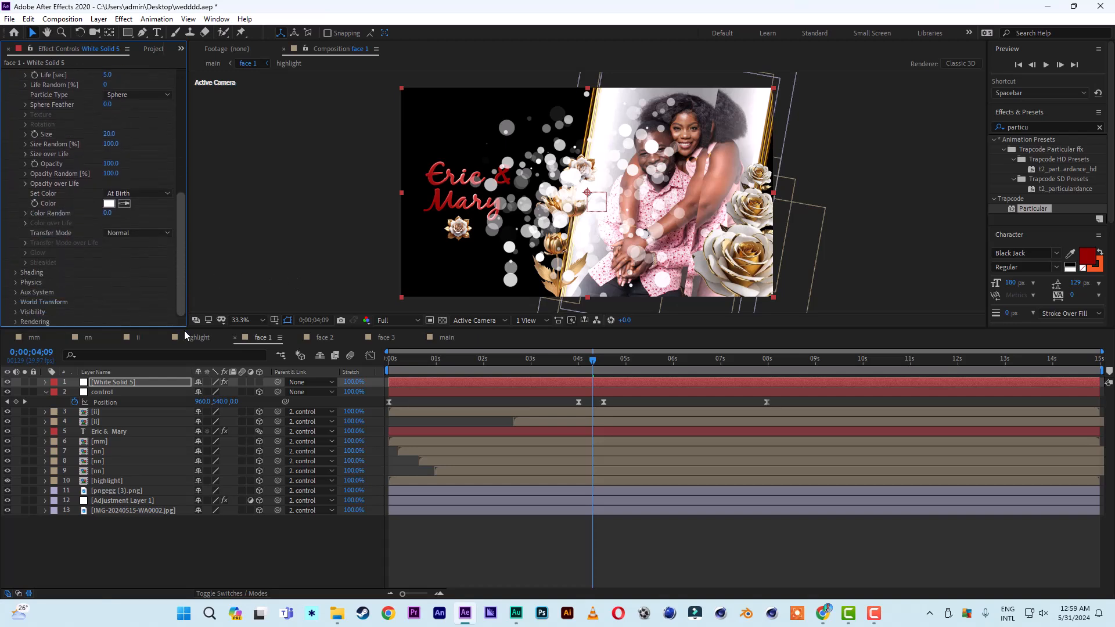
pyautogui.click(17, 303)
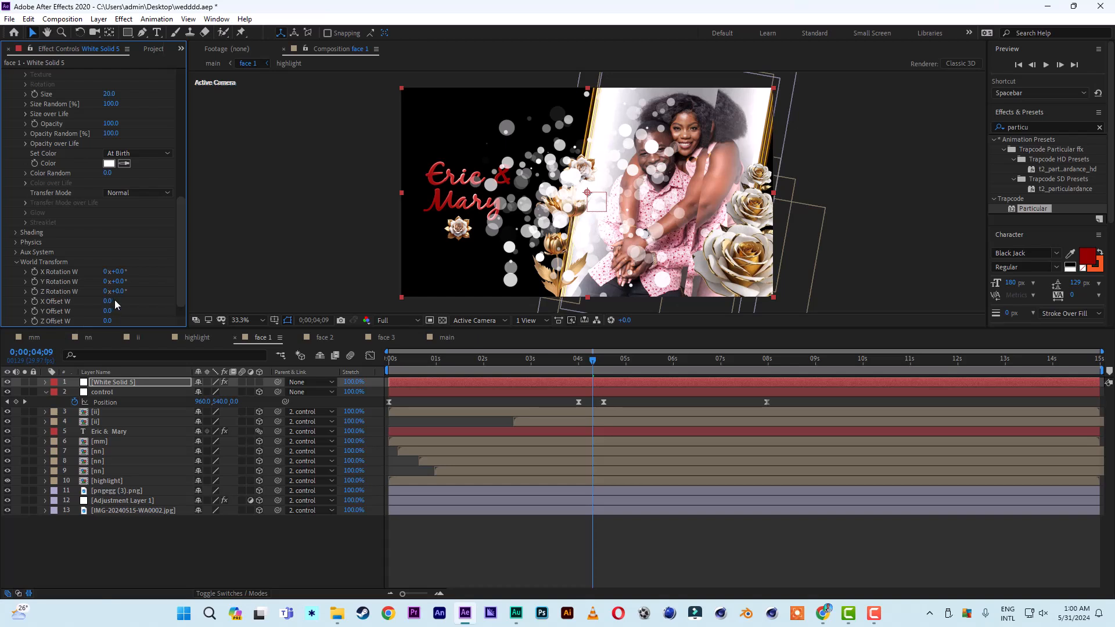
pyautogui.scroll(-1, 120, 301)
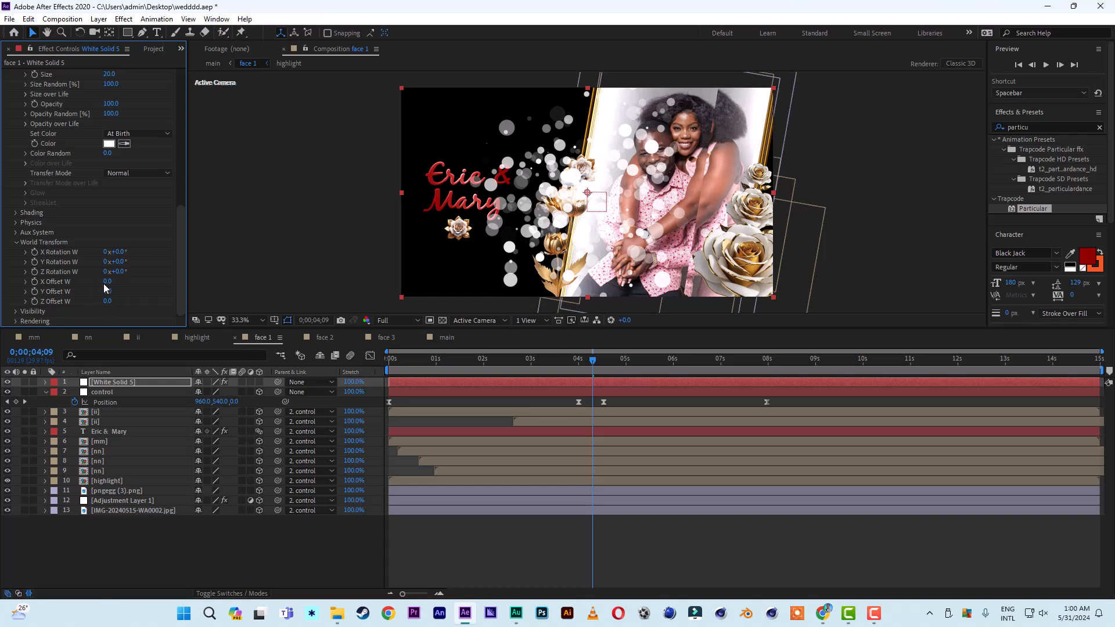
pyautogui.moveTo(105, 285); pyautogui.dragTo(164, 282)
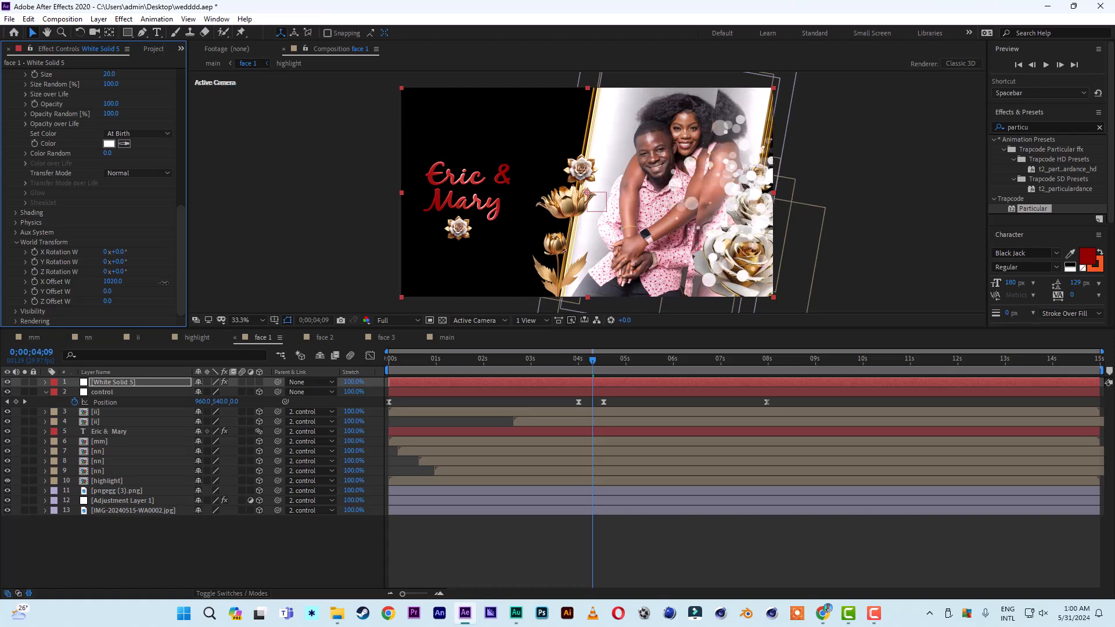
# - Preview face 1 and slide the Particular solid earlier in time so that it ends just past 13 seconds
pyautogui.press('space')
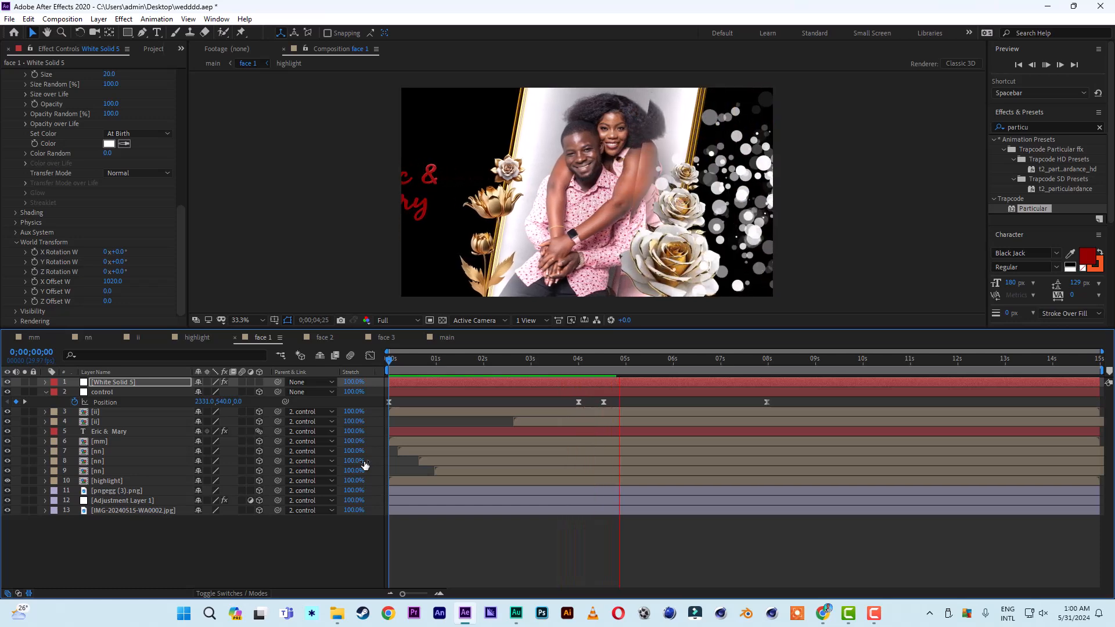
pyautogui.press('space')
pyautogui.press('space')
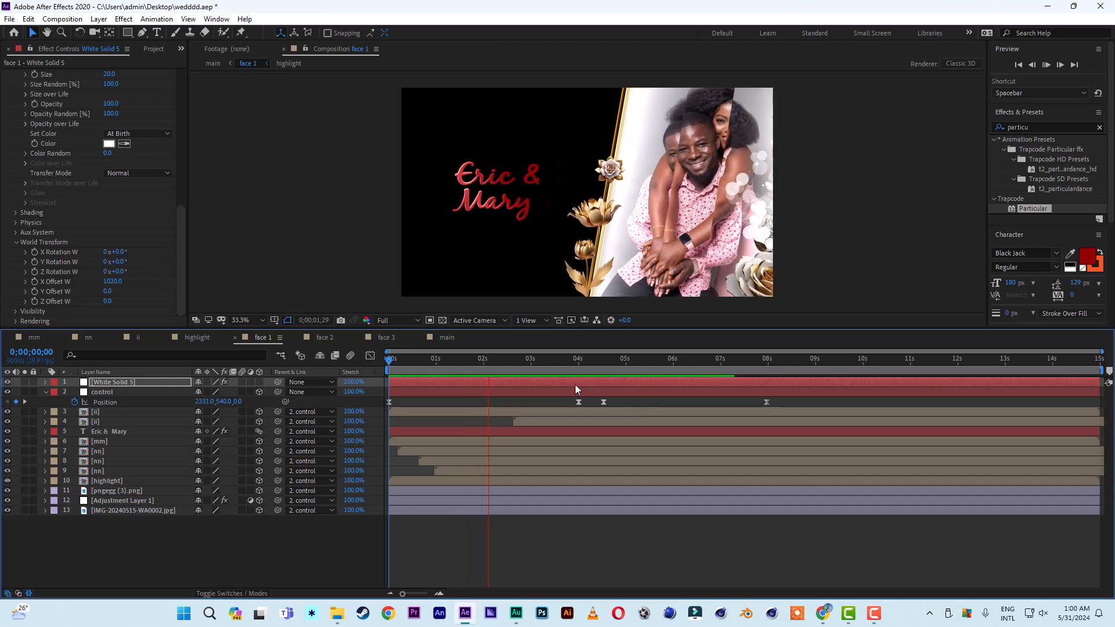
pyautogui.press('space')
pyautogui.click(590, 360)
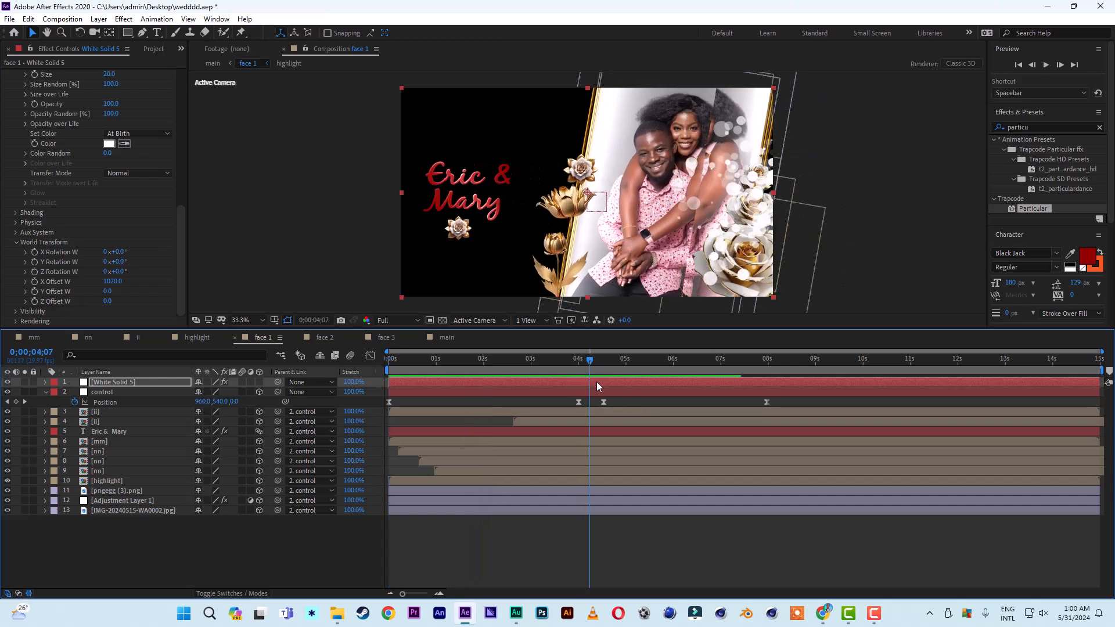
pyautogui.click(597, 382)
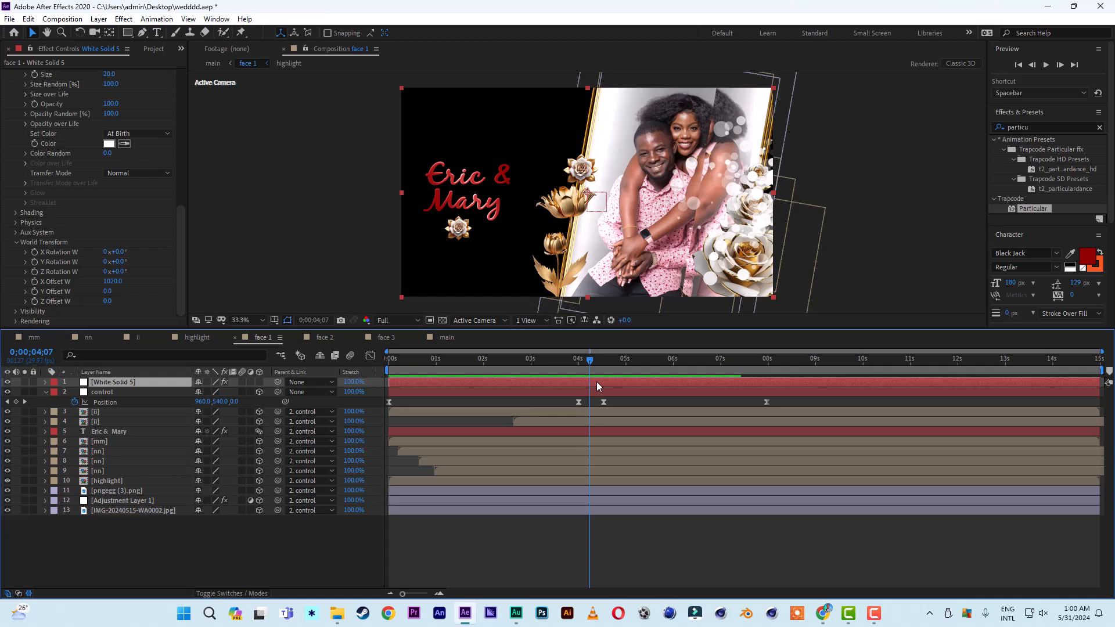
pyautogui.moveTo(597, 382); pyautogui.dragTo(545, 382)
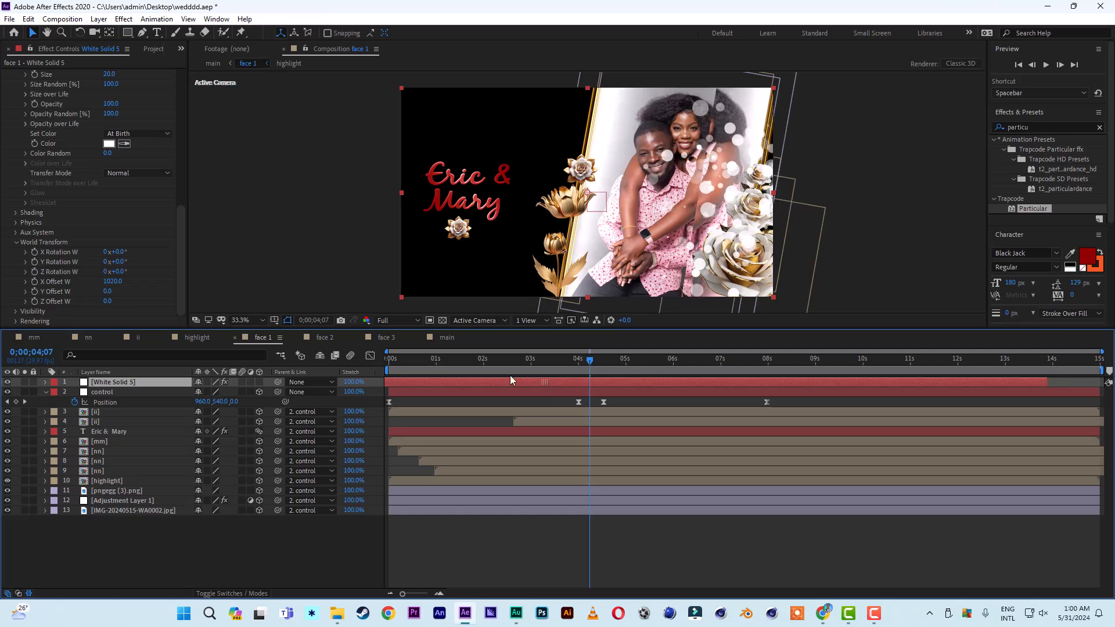
pyautogui.press('Home')
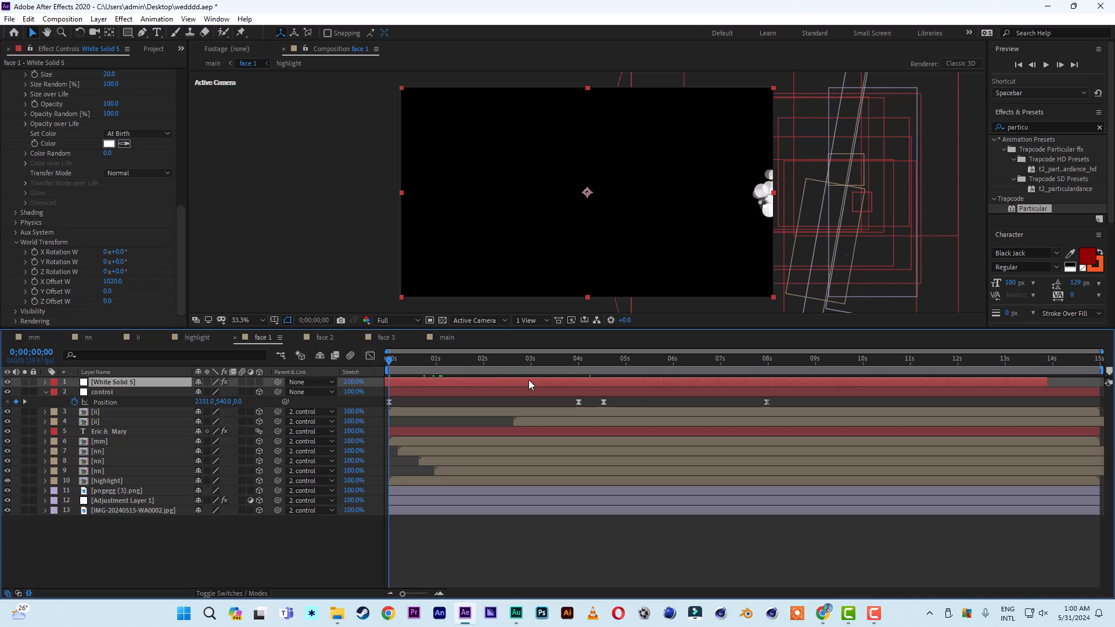
pyautogui.moveTo(528, 379); pyautogui.dragTo(496, 381)
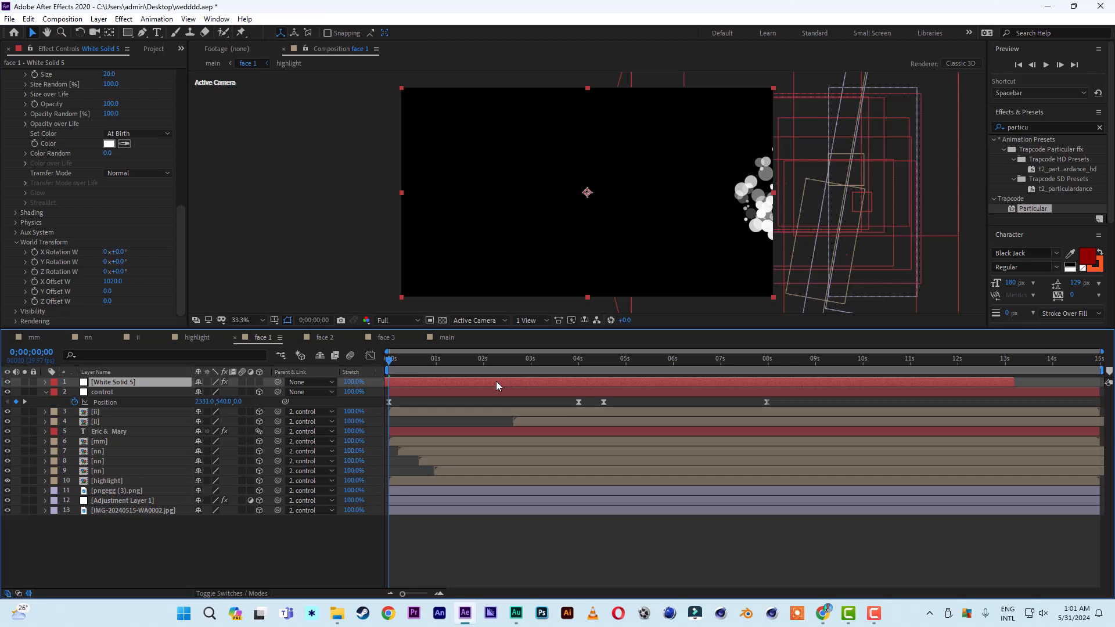
pyautogui.press('space')
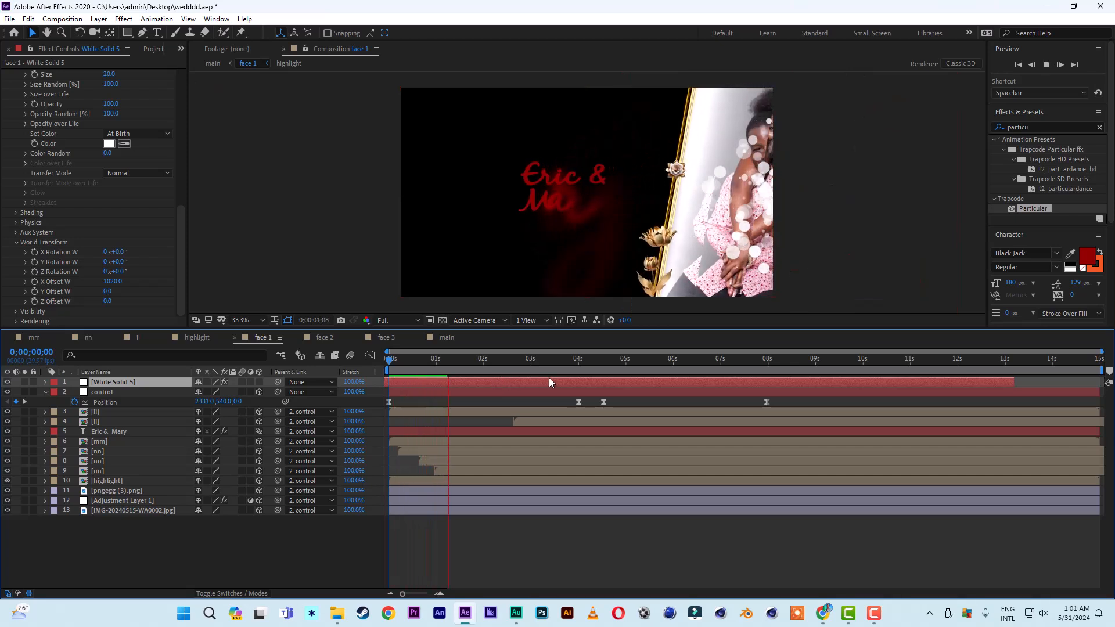
pyautogui.press('space')
# - Rename the white solid layer carrying Particular as particle
pyautogui.click(590, 360)
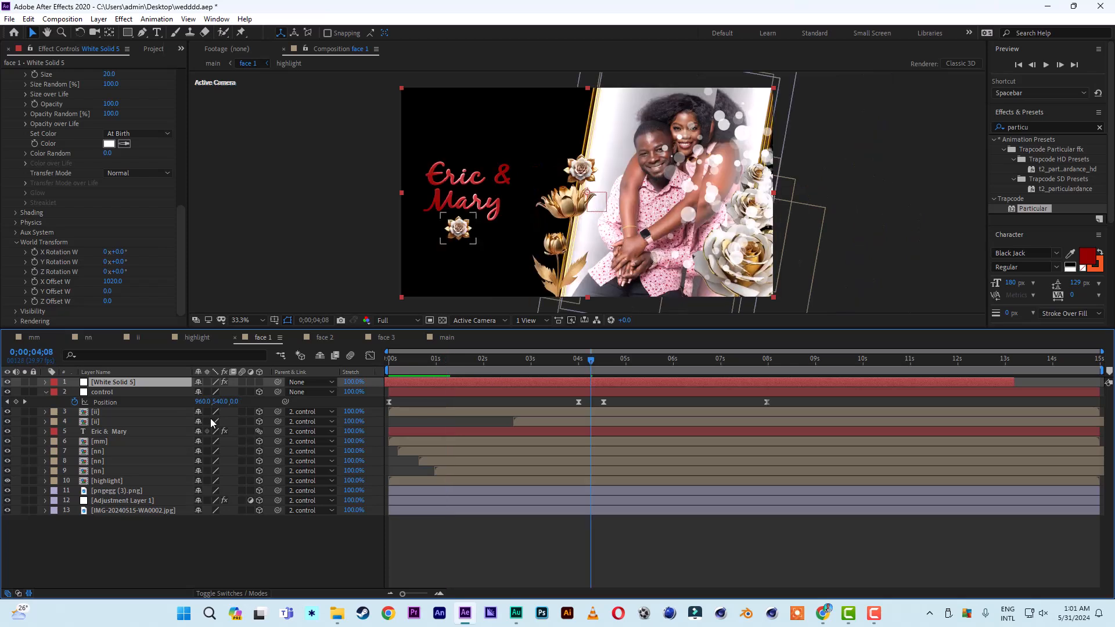
pyautogui.press('e')
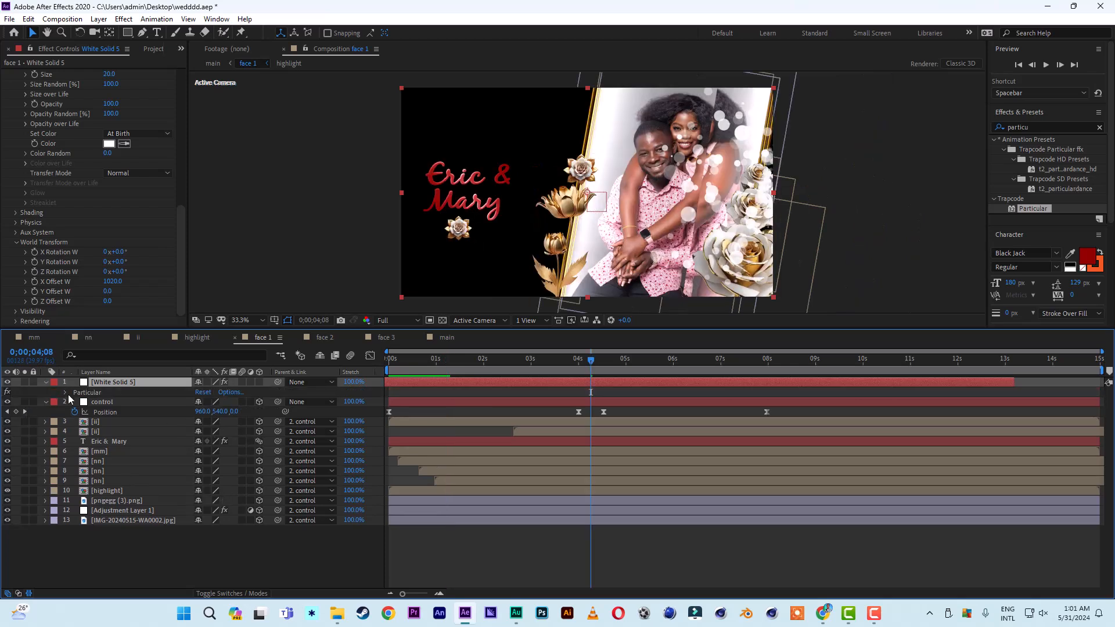
pyautogui.rightClick(109, 381)
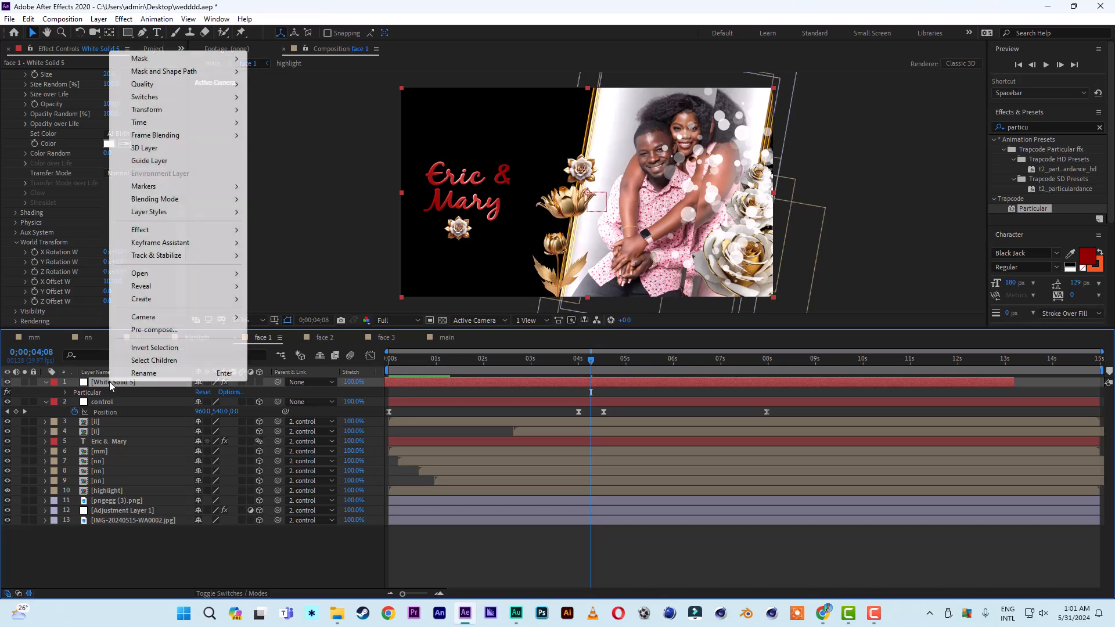
pyautogui.click(145, 378)
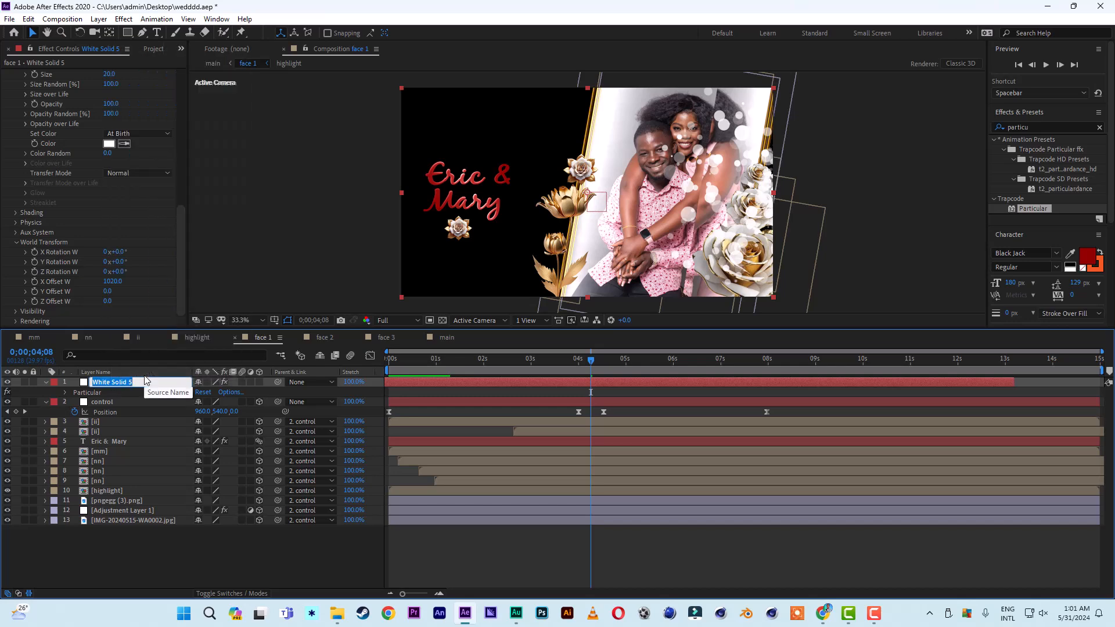
pyautogui.write('particle')
pyautogui.press('Return')
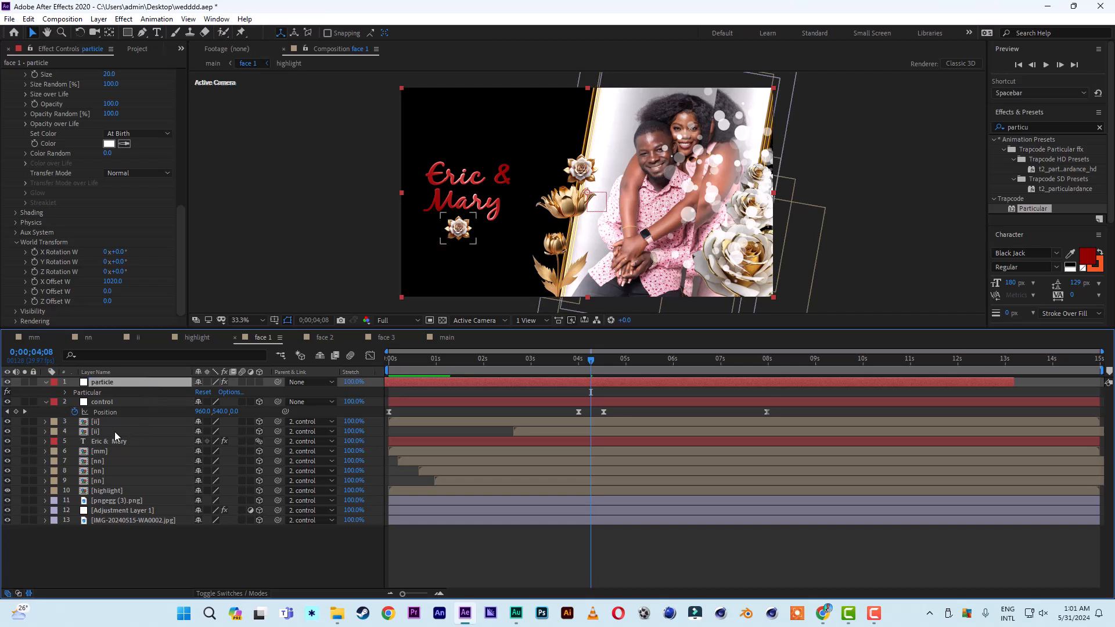
# - Add a first X Offset W keyframe at 0;00;02;29 in the particle layer's world transform
pyautogui.click(65, 393)
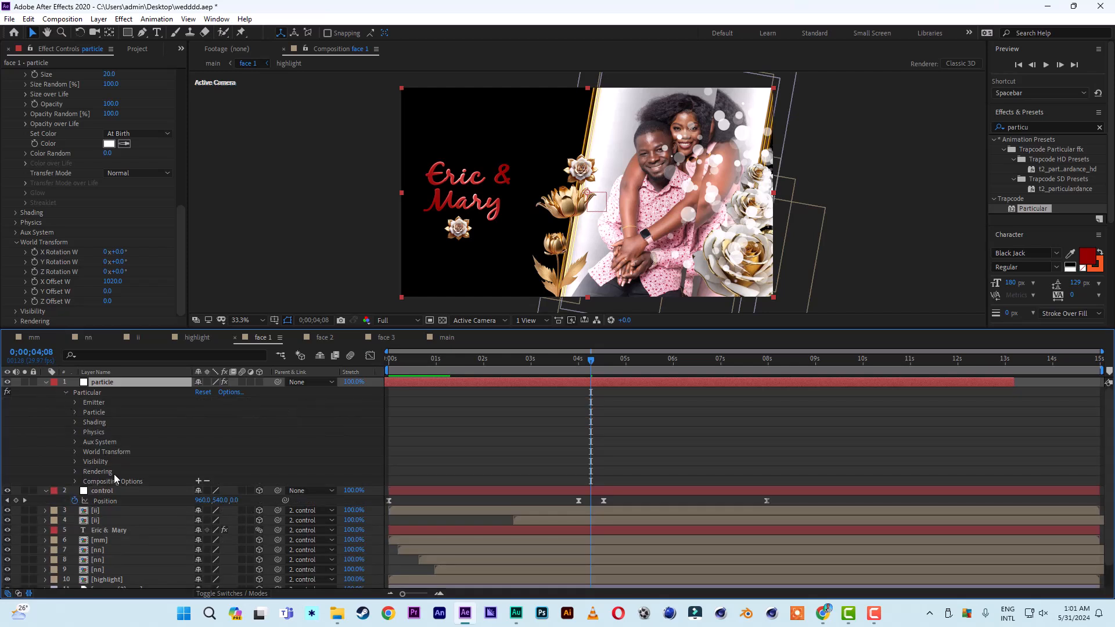
pyautogui.click(75, 452)
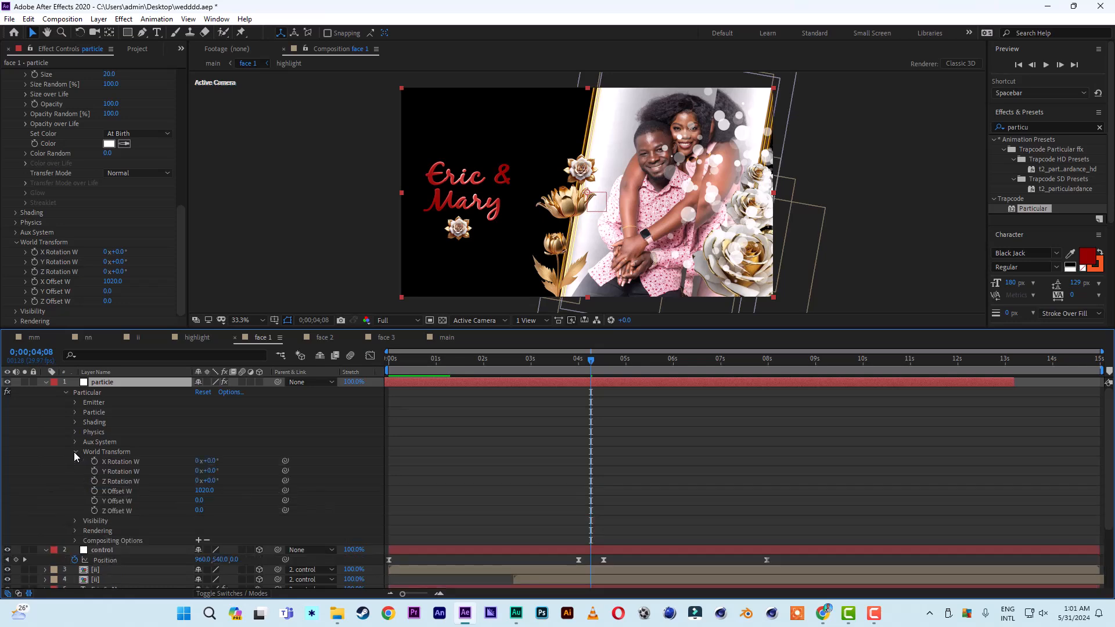
pyautogui.moveTo(560, 364); pyautogui.dragTo(529, 363)
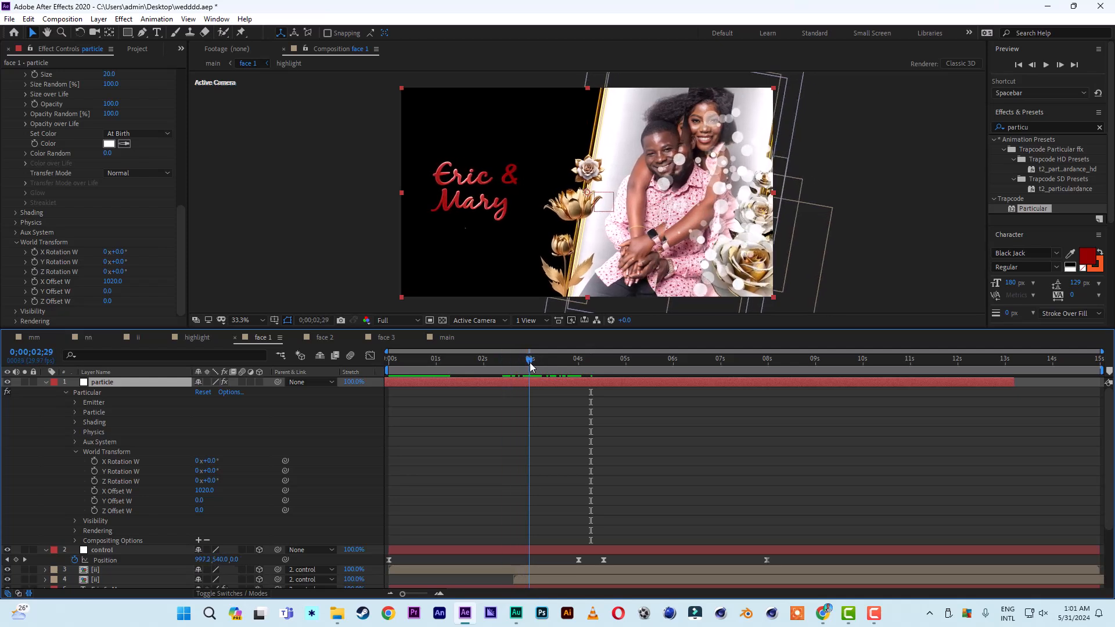
pyautogui.click(94, 492)
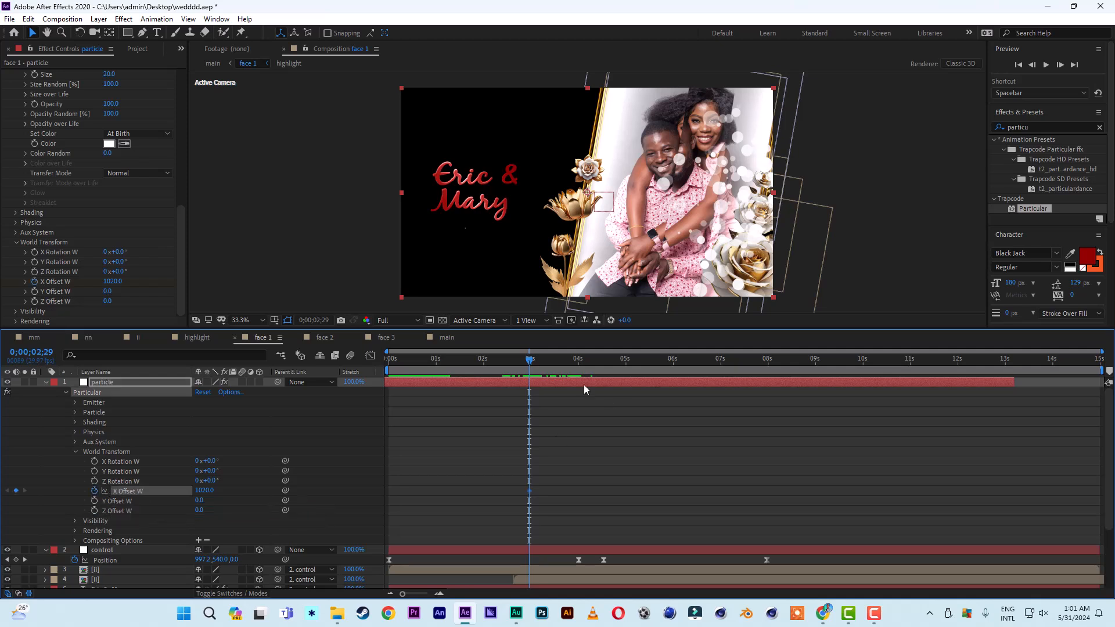
# - Keyframe X Offset W at 1500, move that keyframe to the start of the timeline and preview the animation
pyautogui.moveTo(529, 364); pyautogui.dragTo(424, 367)
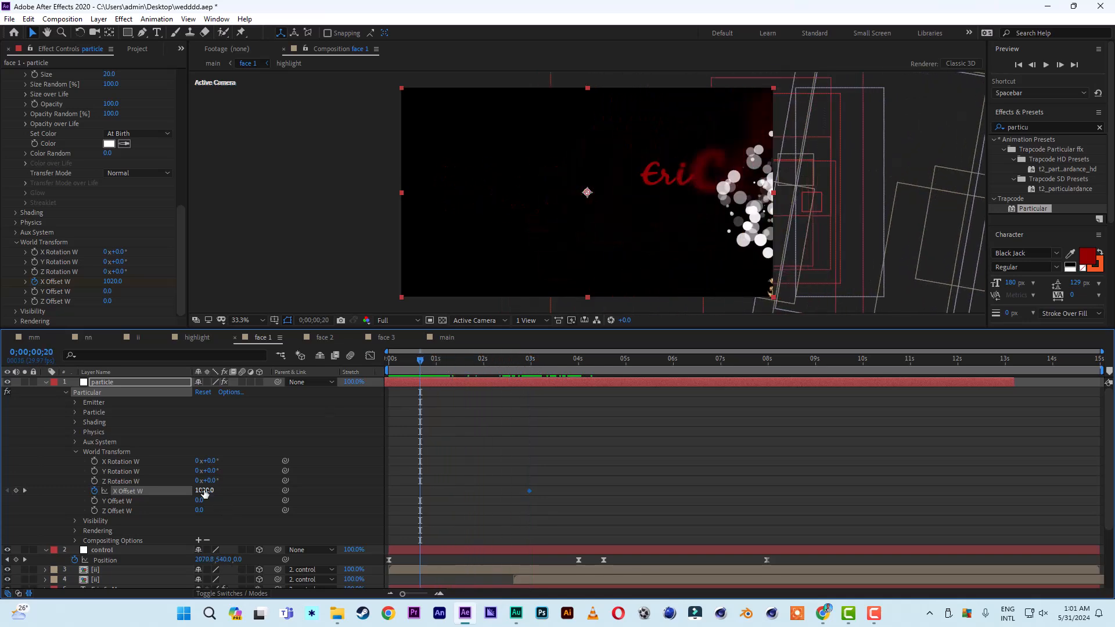
pyautogui.moveTo(204, 491); pyautogui.dragTo(213, 491)
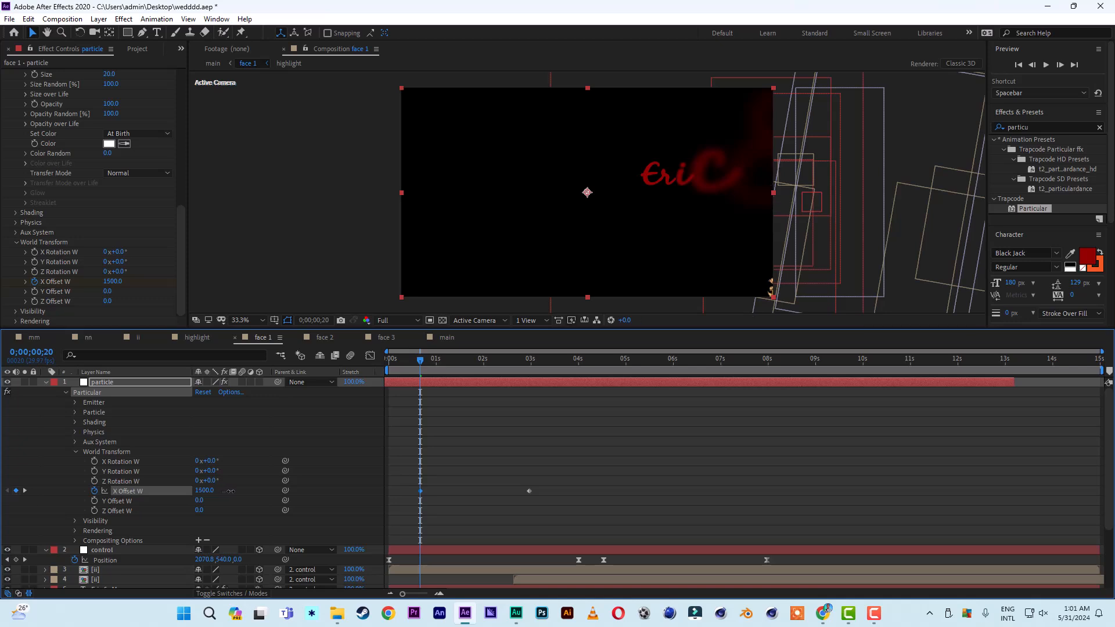
pyautogui.moveTo(430, 495); pyautogui.dragTo(390, 497)
pyautogui.press('space')
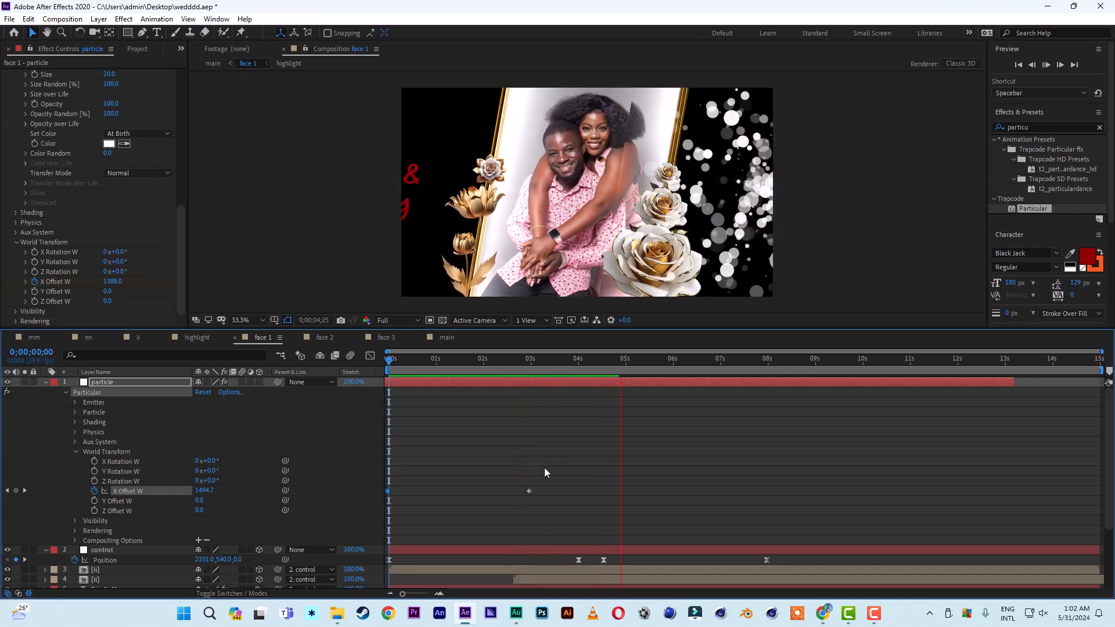
pyautogui.press('space')
# - Keyframe X Offset W at 1020 at 0;00;04;16 and at -2010 at 0;00;05;13, and preview the exit motion
pyautogui.moveTo(521, 361); pyautogui.dragTo(604, 367)
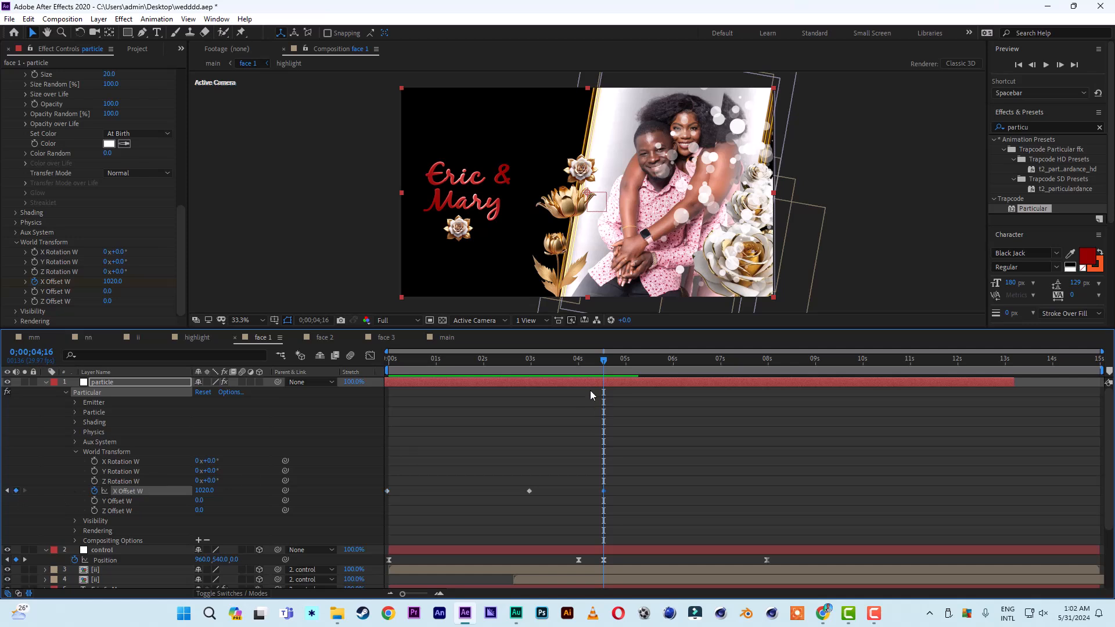
pyautogui.moveTo(608, 360); pyautogui.dragTo(646, 363)
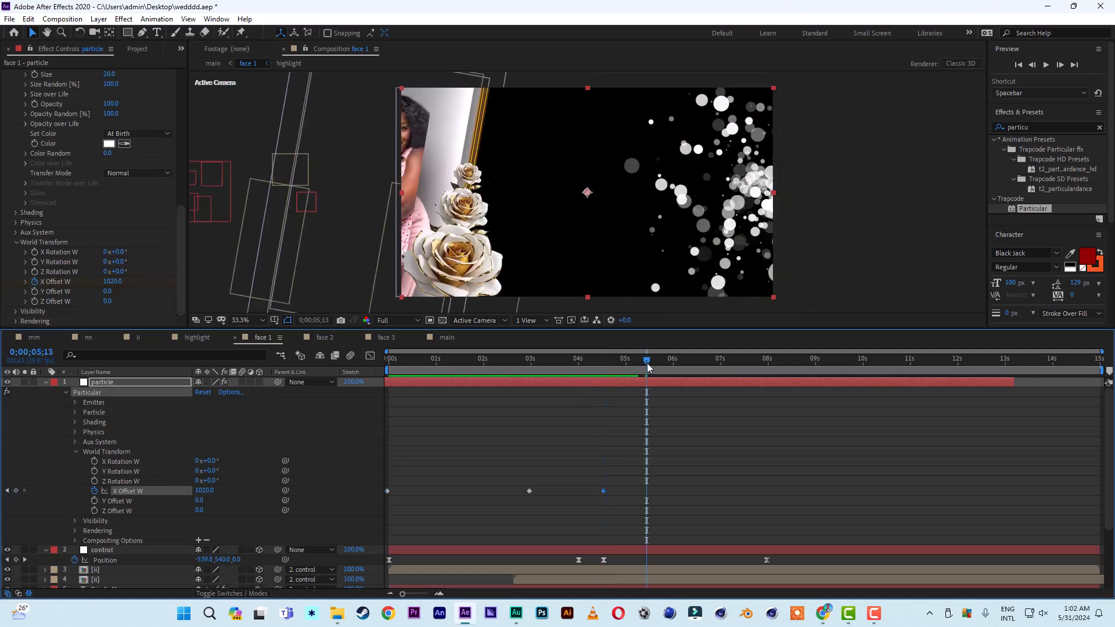
pyautogui.moveTo(190, 492); pyautogui.dragTo(38, 491)
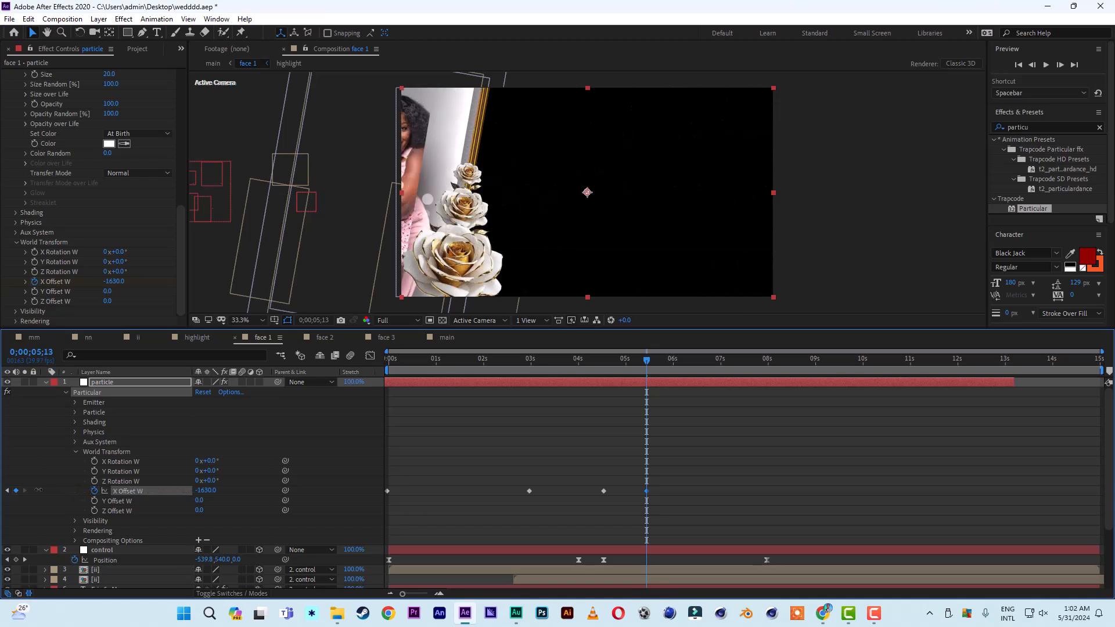
pyautogui.click(575, 370)
pyautogui.press('space')
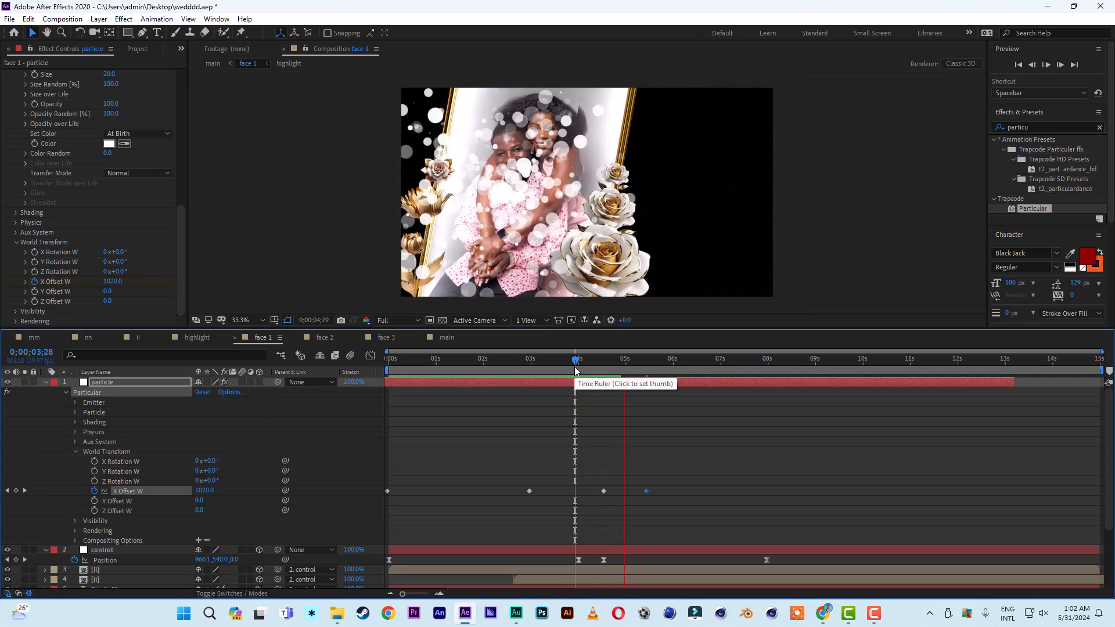
pyautogui.press('space')
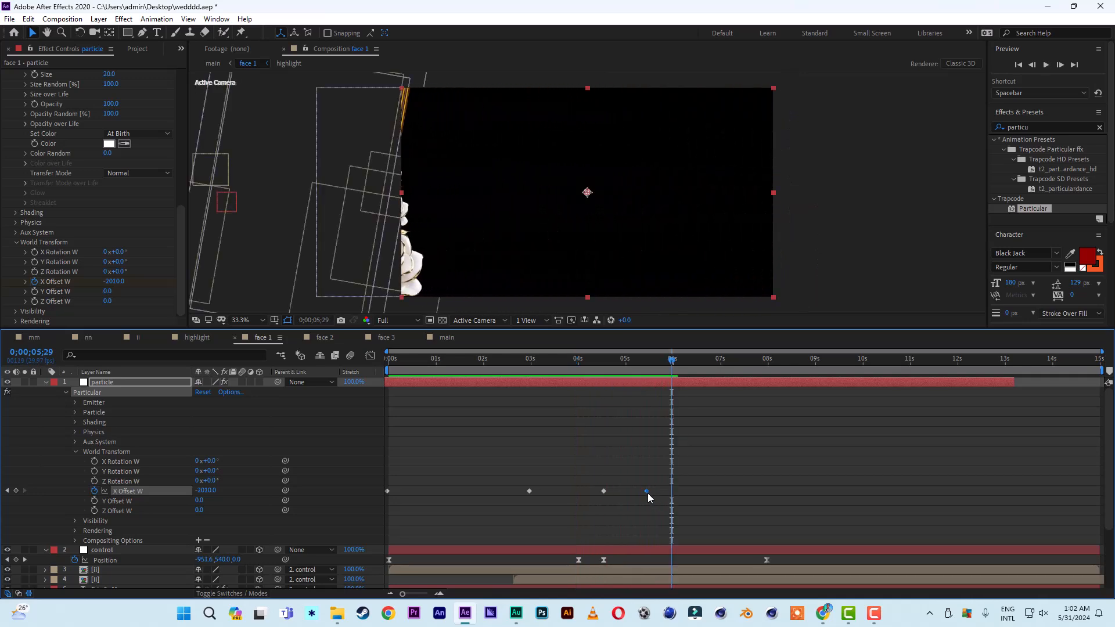
# - Move the last X Offset W keyframe to just past 6 seconds and preview the slower exit
pyautogui.moveTo(656, 497); pyautogui.dragTo(682, 498)
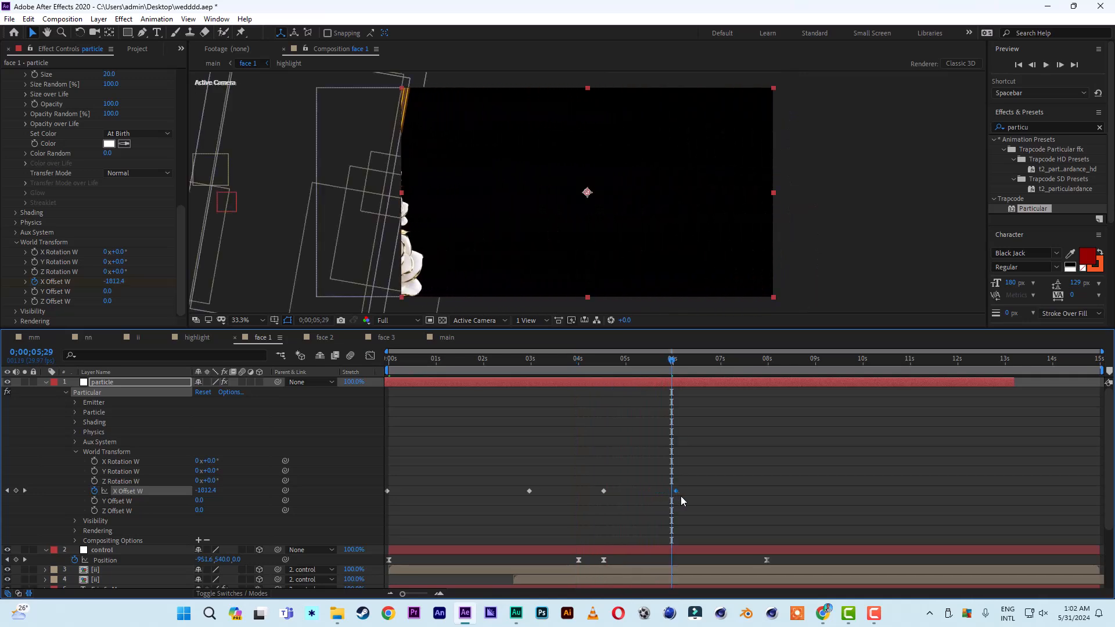
pyautogui.click(577, 361)
pyautogui.press('space')
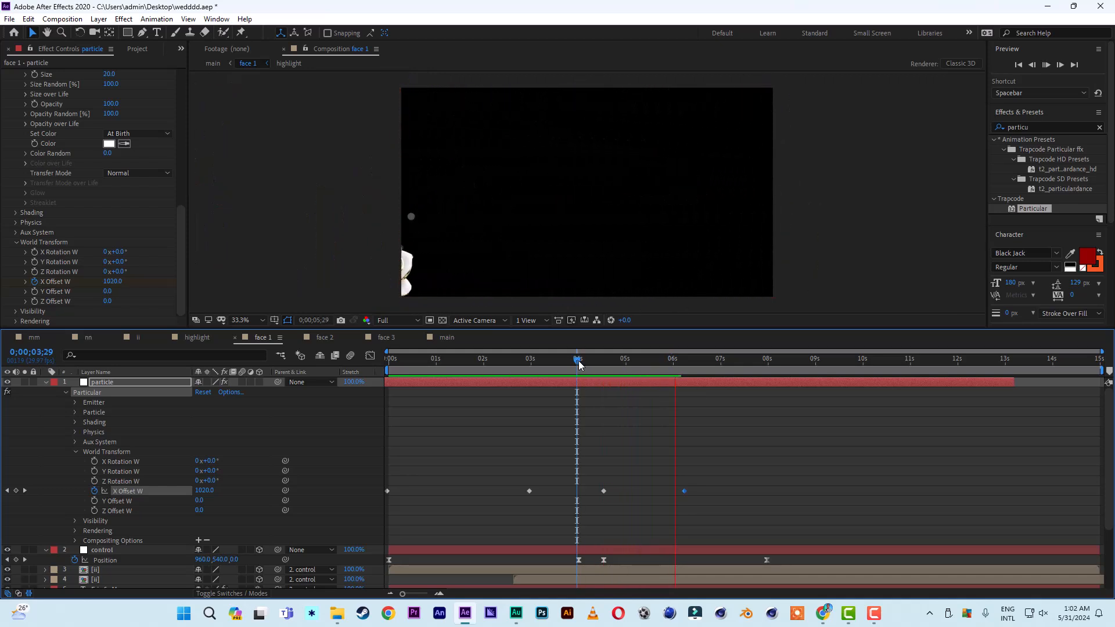
# - Set the Particular emitter's Particles/sec to 50 and preview the face 1 animation from the start
pyautogui.moveTo(487, 371); pyautogui.dragTo(591, 382)
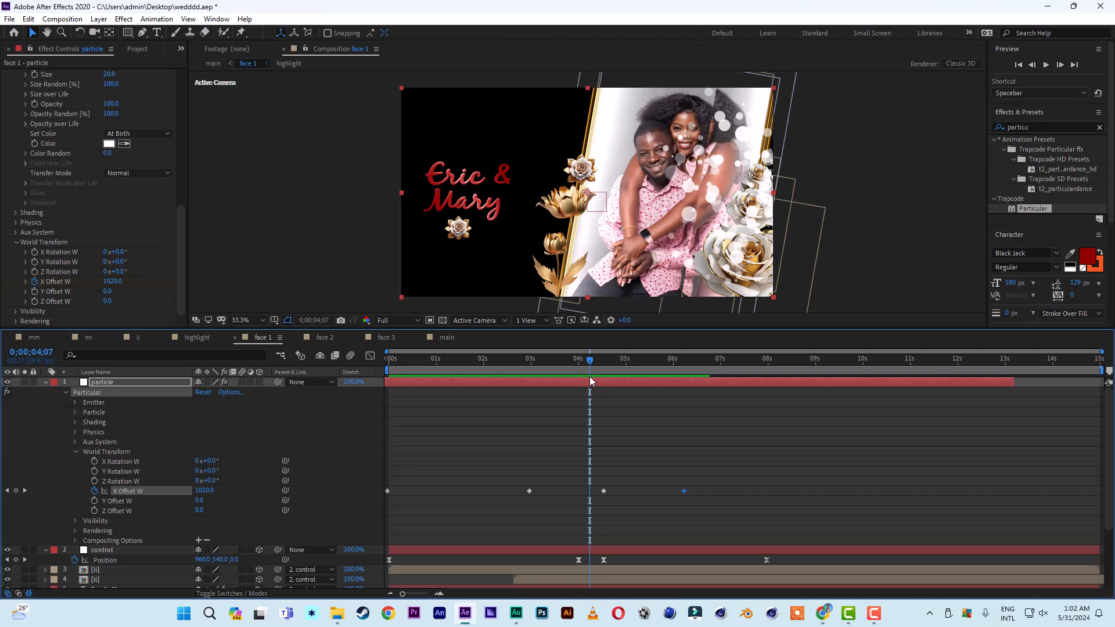
pyautogui.moveTo(184, 245); pyautogui.dragTo(187, 94)
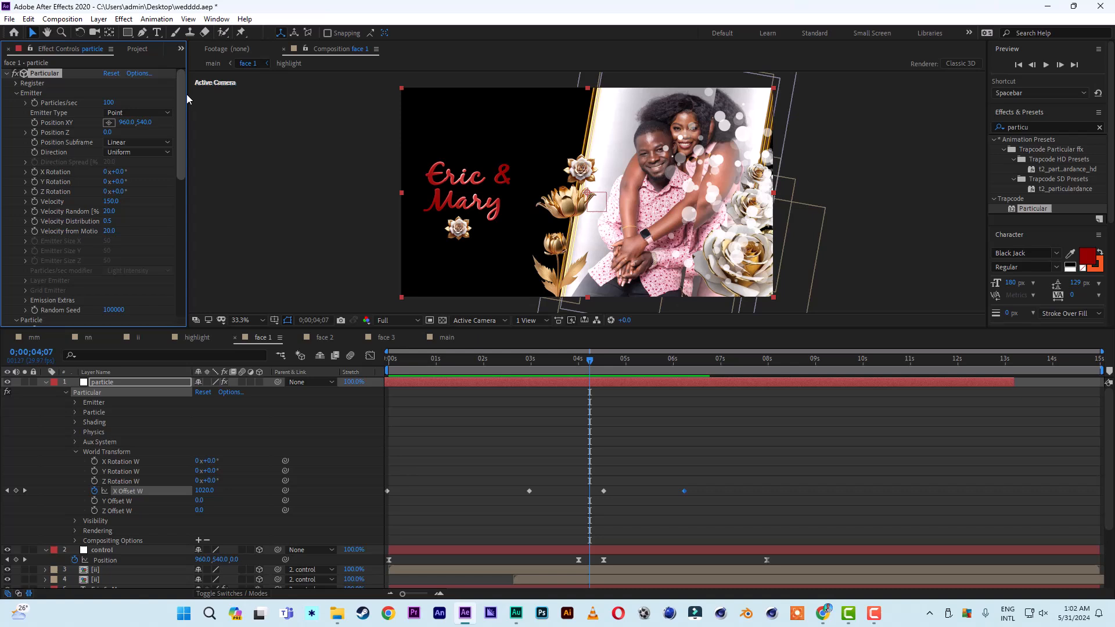
pyautogui.click(109, 104)
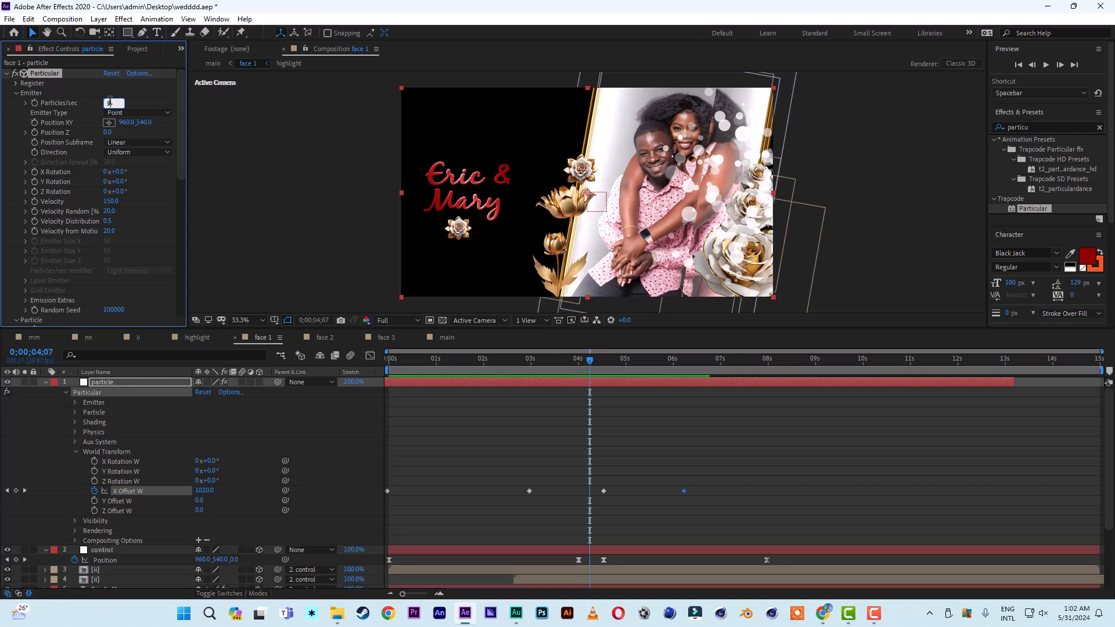
pyautogui.write('50')
pyautogui.click(142, 104)
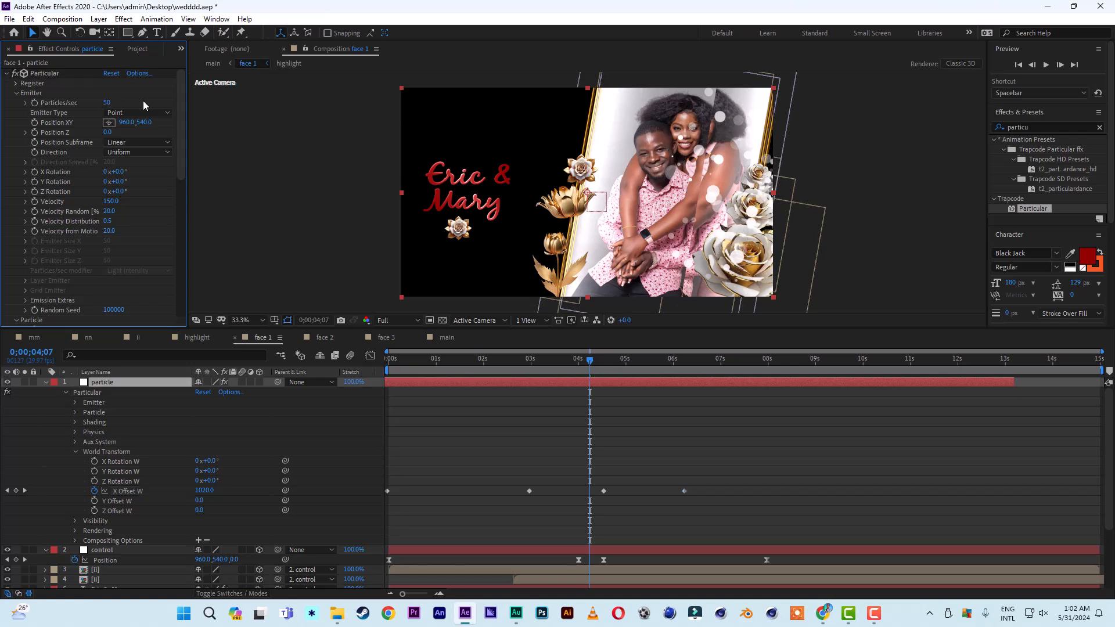
pyautogui.moveTo(480, 374); pyautogui.dragTo(319, 363)
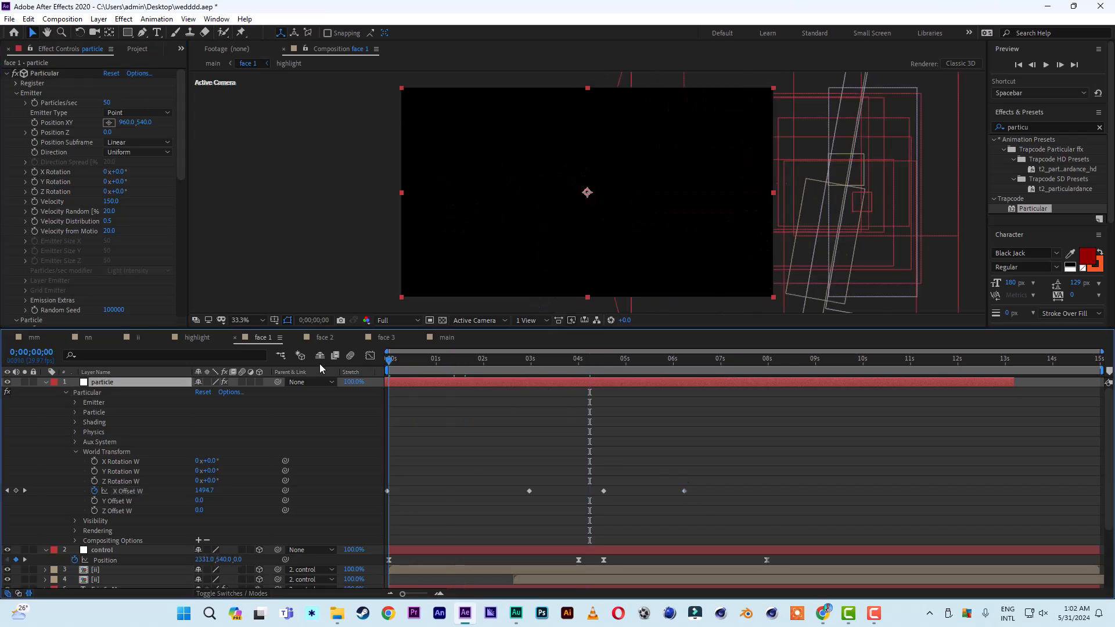
pyautogui.press('space')
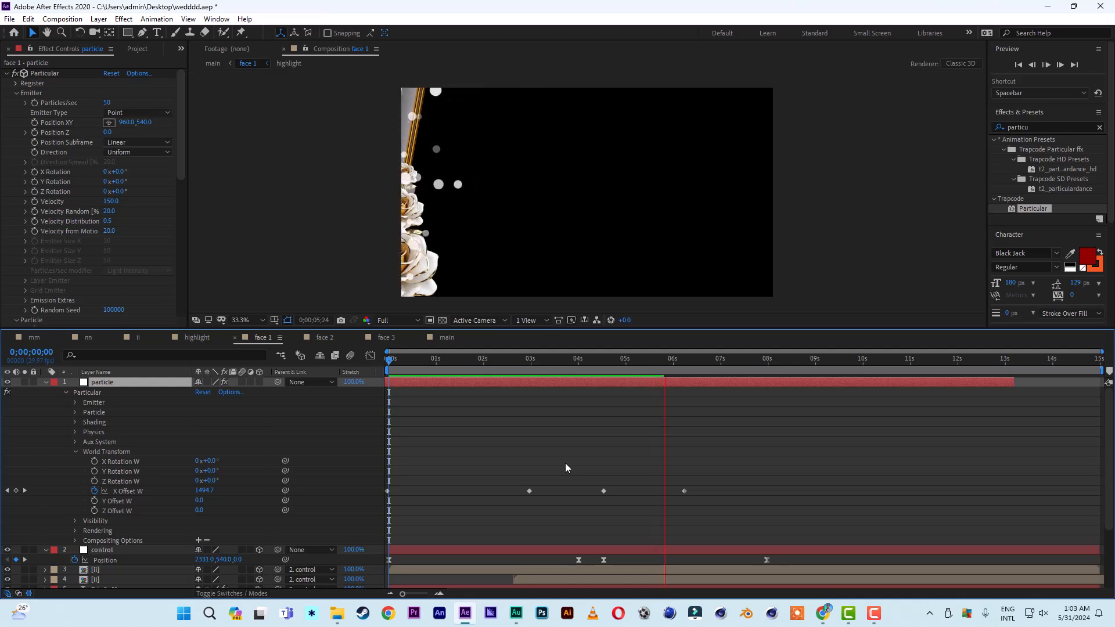
pyautogui.click(664, 363)
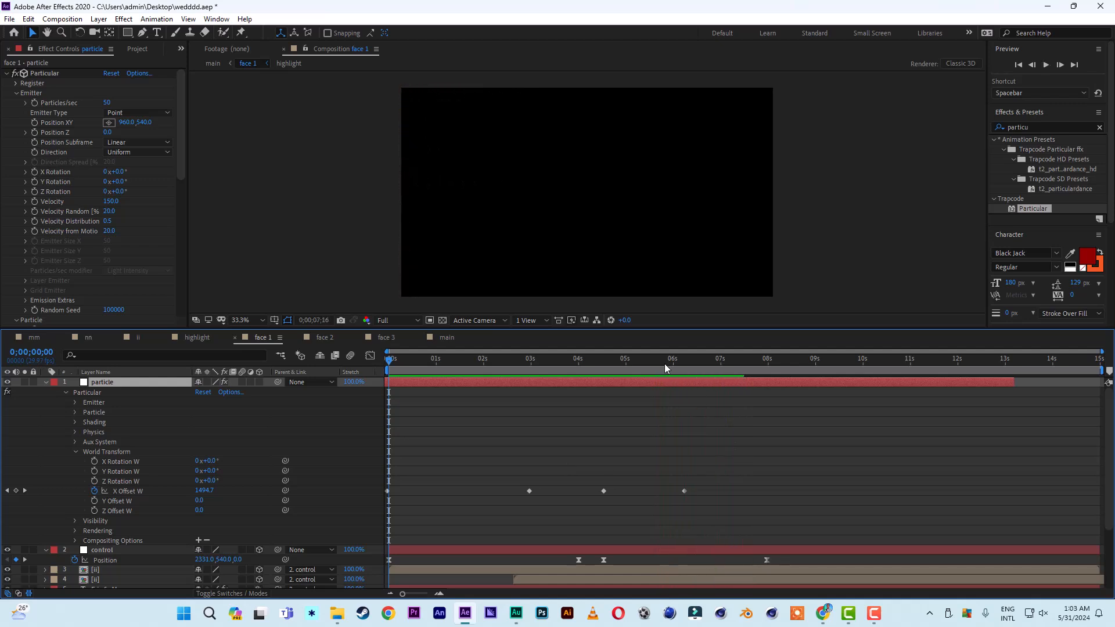
# - Collapse the particle layer, move it directly above the highlight layer in face 1, and preview the new stacking
pyautogui.click(570, 363)
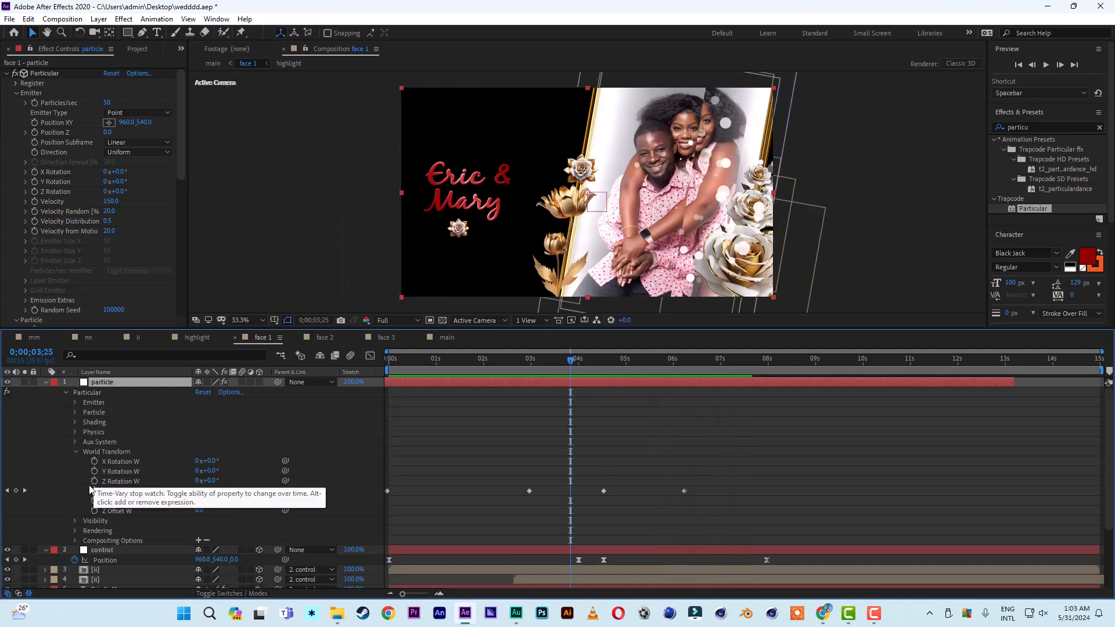
pyautogui.click(45, 383)
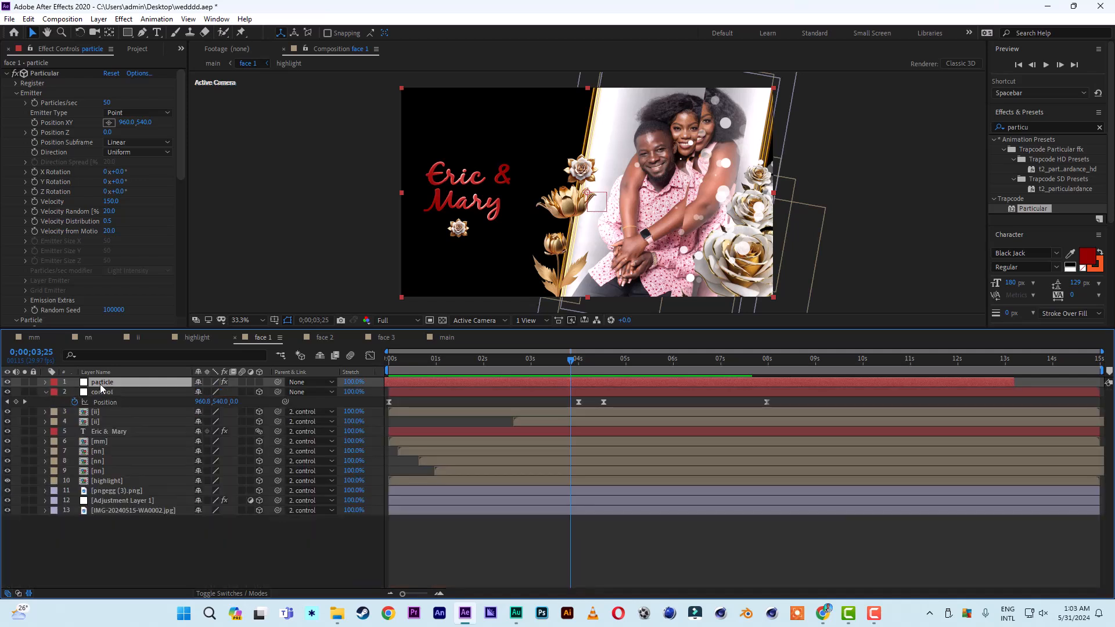
pyautogui.moveTo(101, 388); pyautogui.dragTo(106, 483)
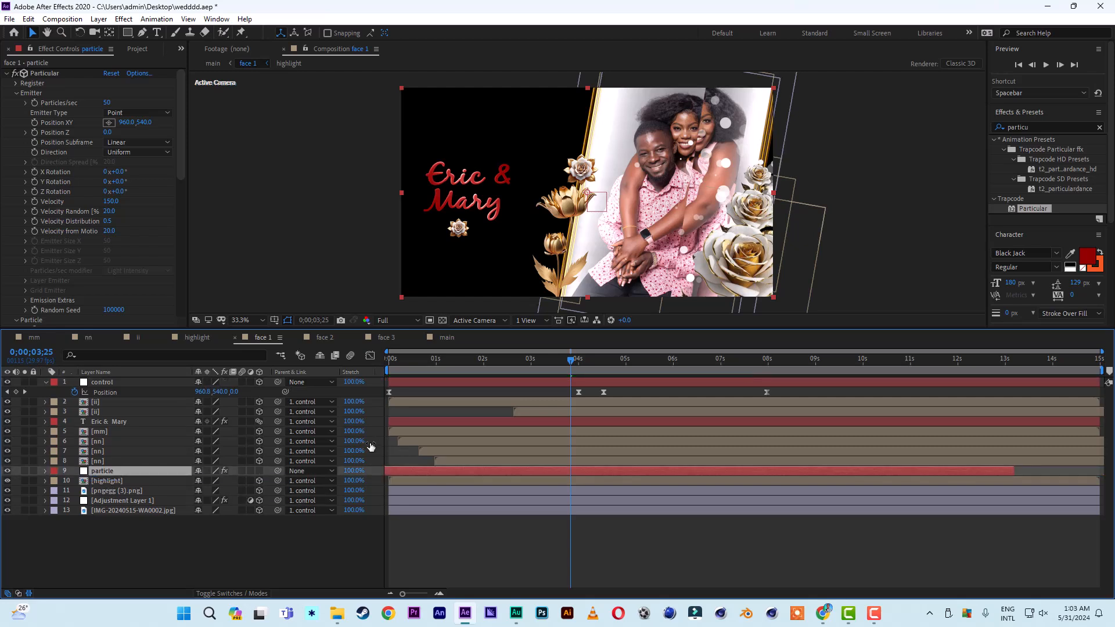
pyautogui.press('space')
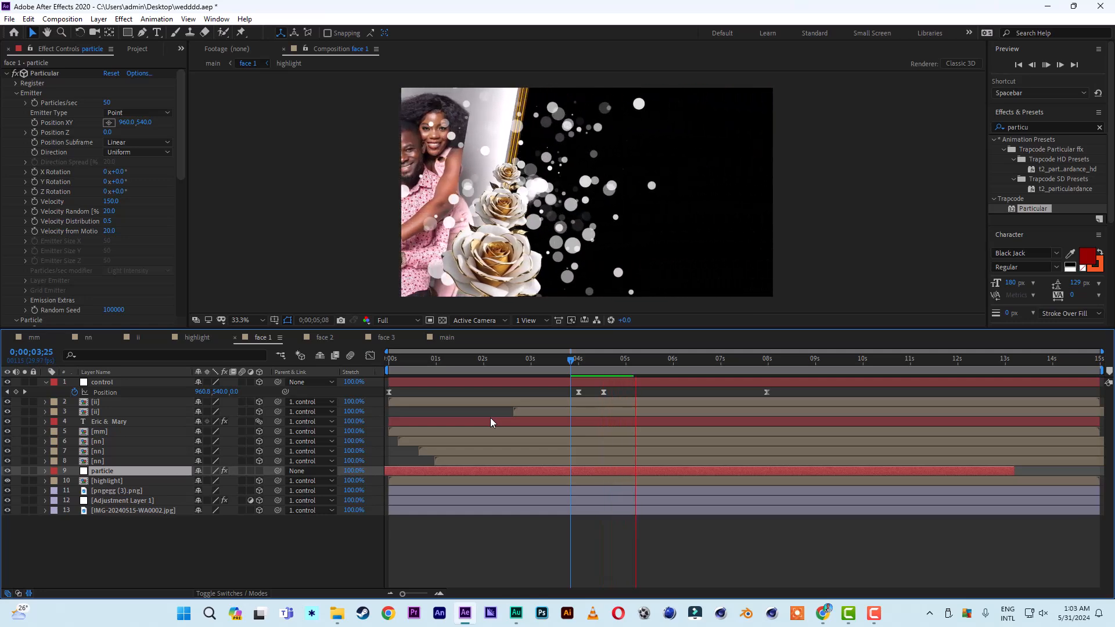
pyautogui.click(596, 362)
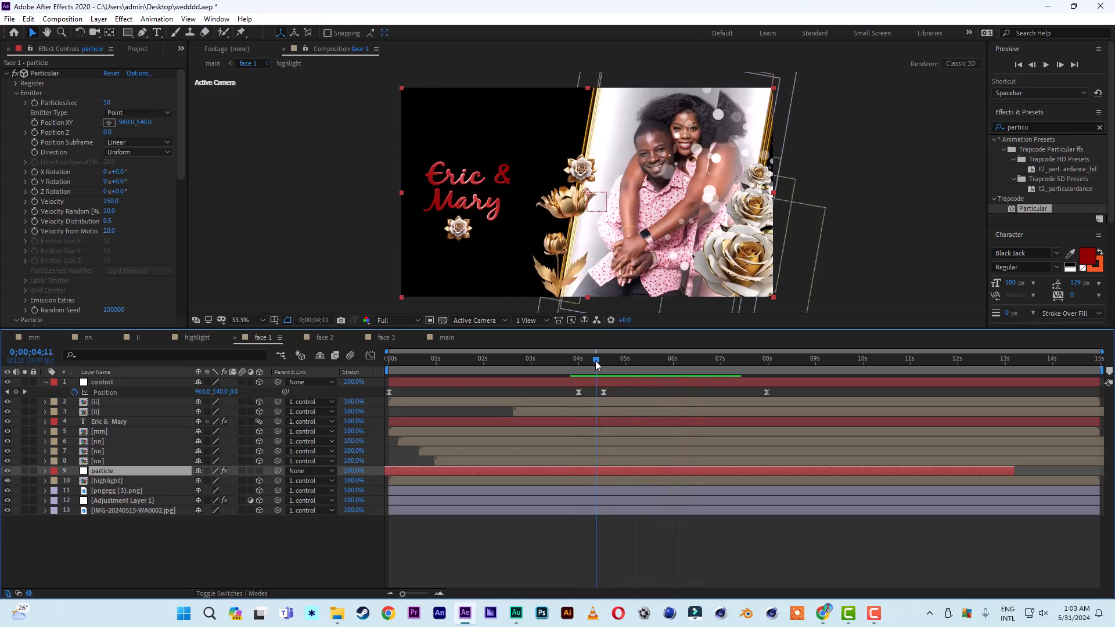
# - Reduce the particle layer's emitter rate to 30 Particles/sec
pyautogui.moveTo(596, 363); pyautogui.dragTo(593, 363)
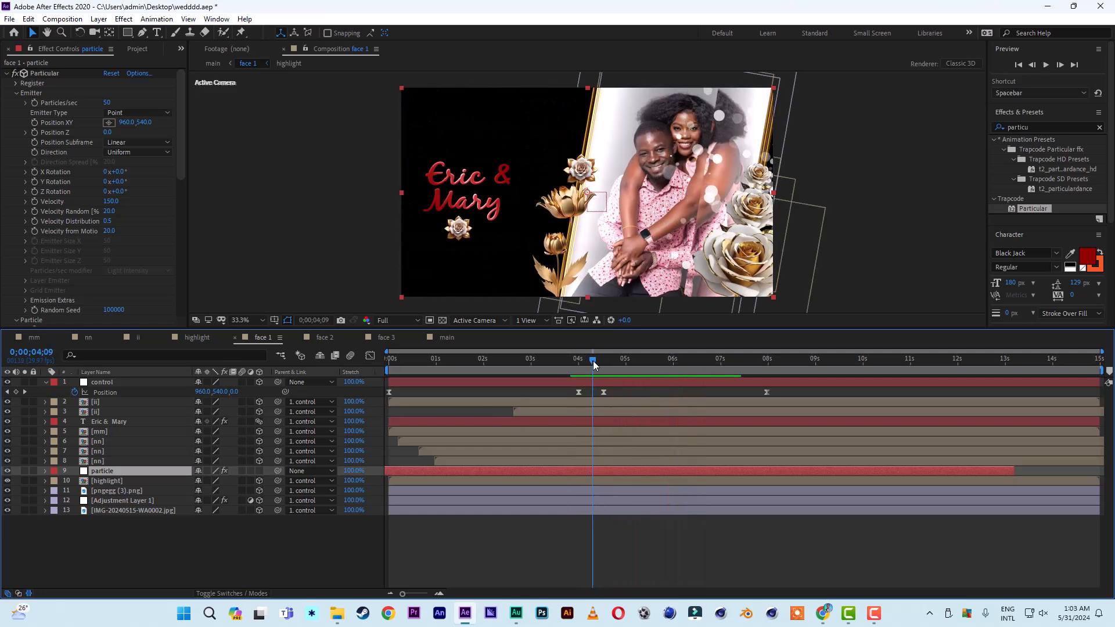
pyautogui.click(107, 102)
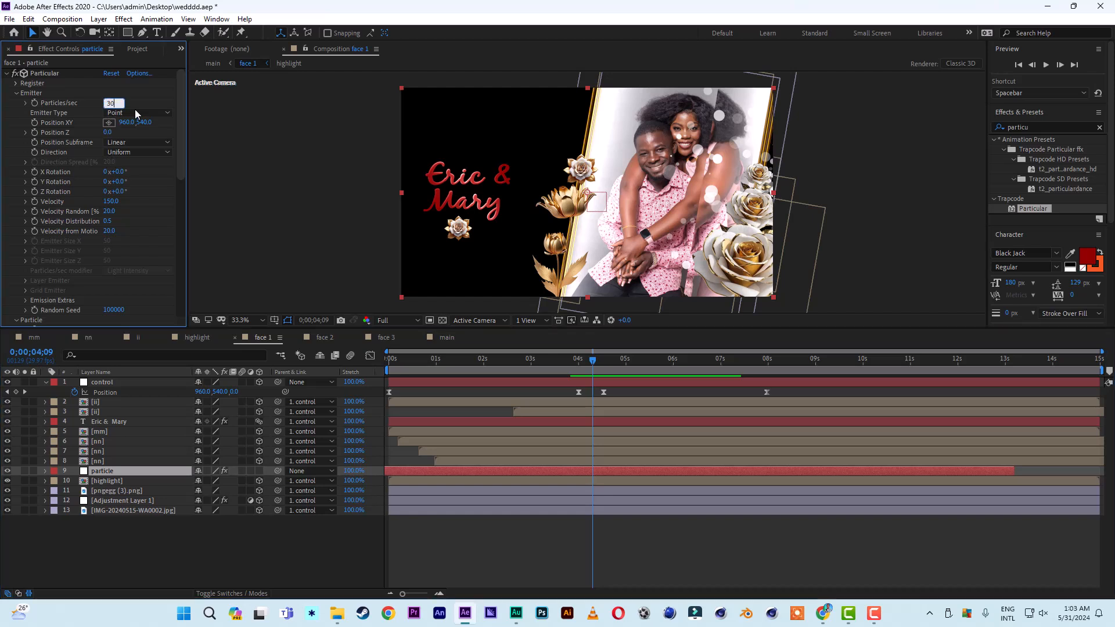
pyautogui.write('30')
pyautogui.press('Return')
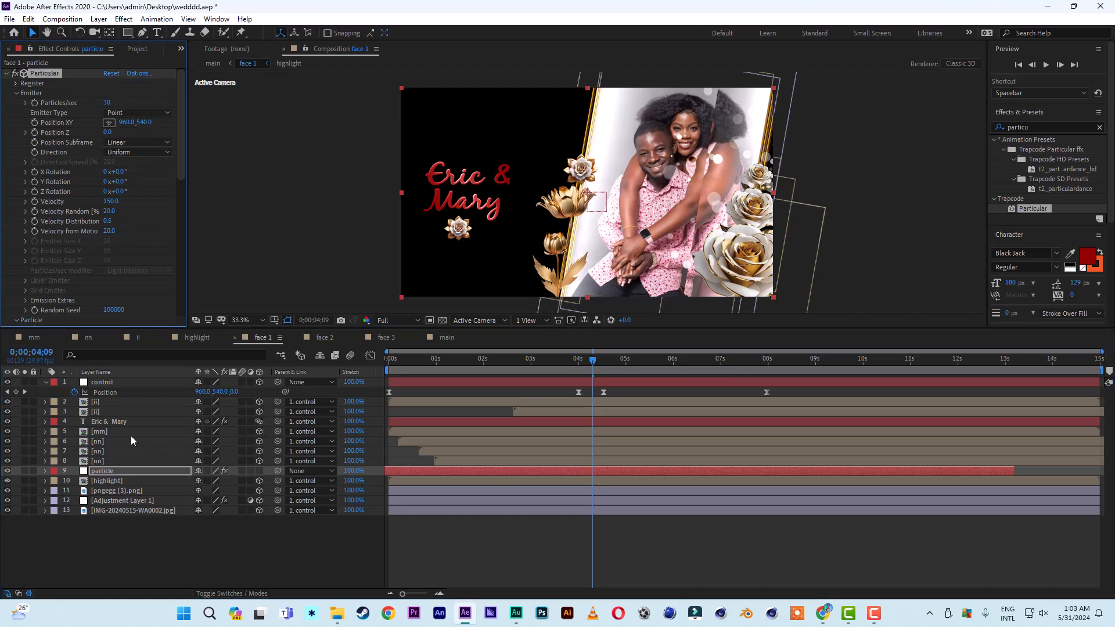
# - Copy the particle layer from face 1 and paste it directly above the highlight layer in face 2
pyautogui.click(105, 472)
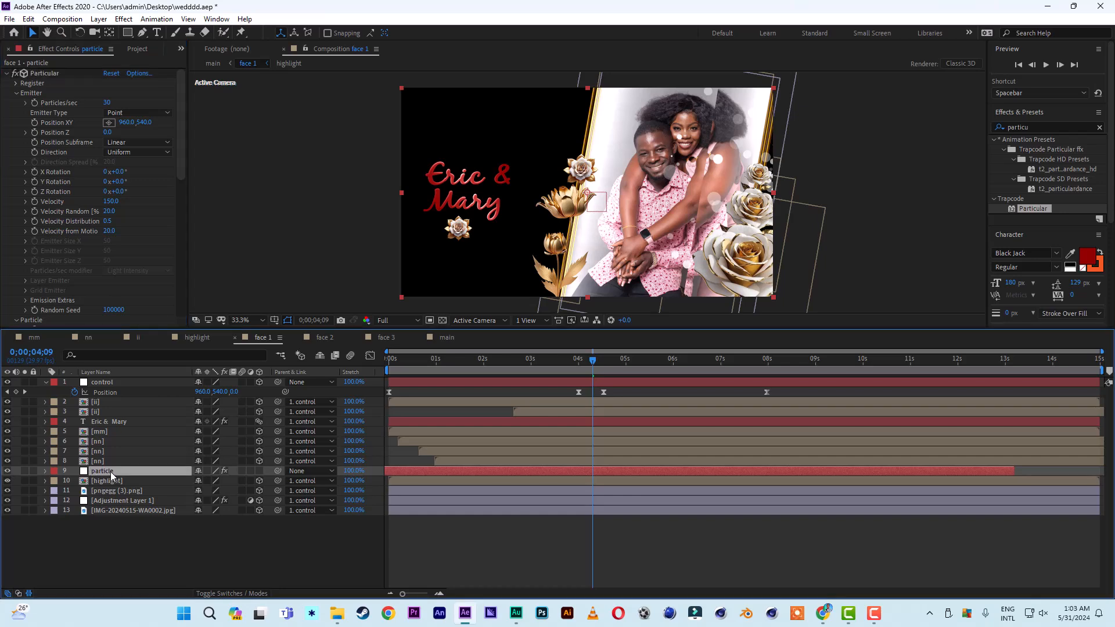
pyautogui.click(32, 21)
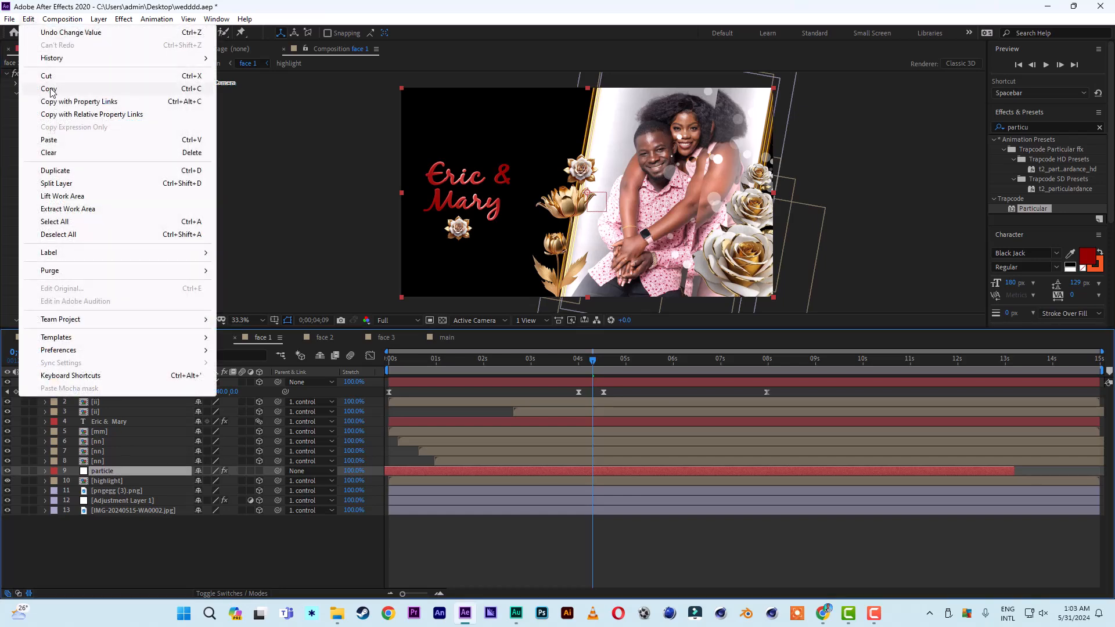
pyautogui.click(46, 90)
pyautogui.click(322, 338)
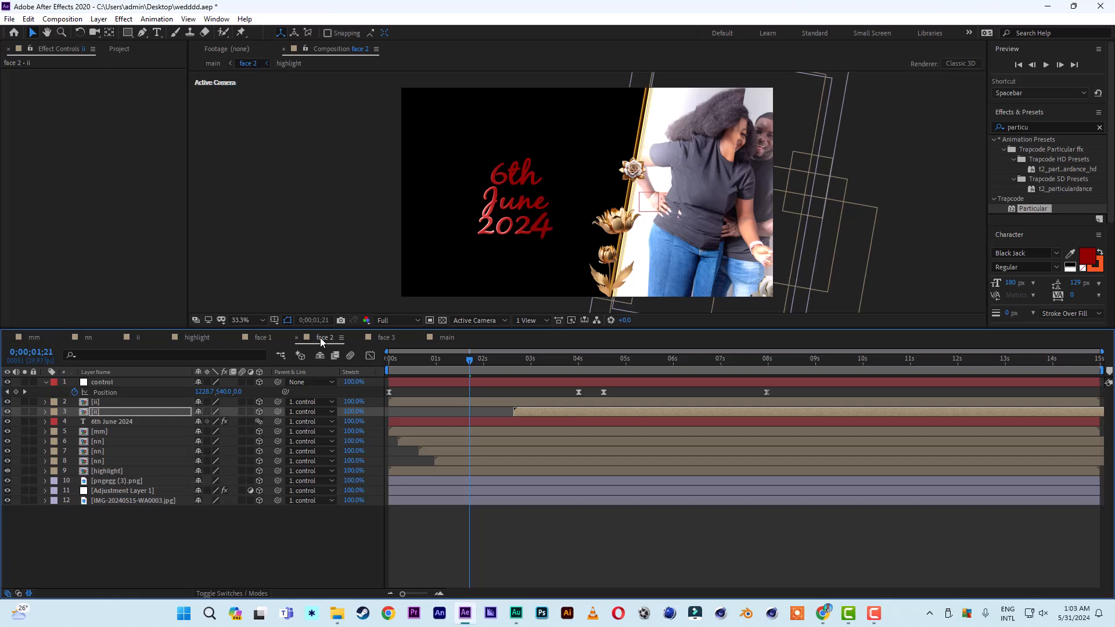
pyautogui.click(103, 472)
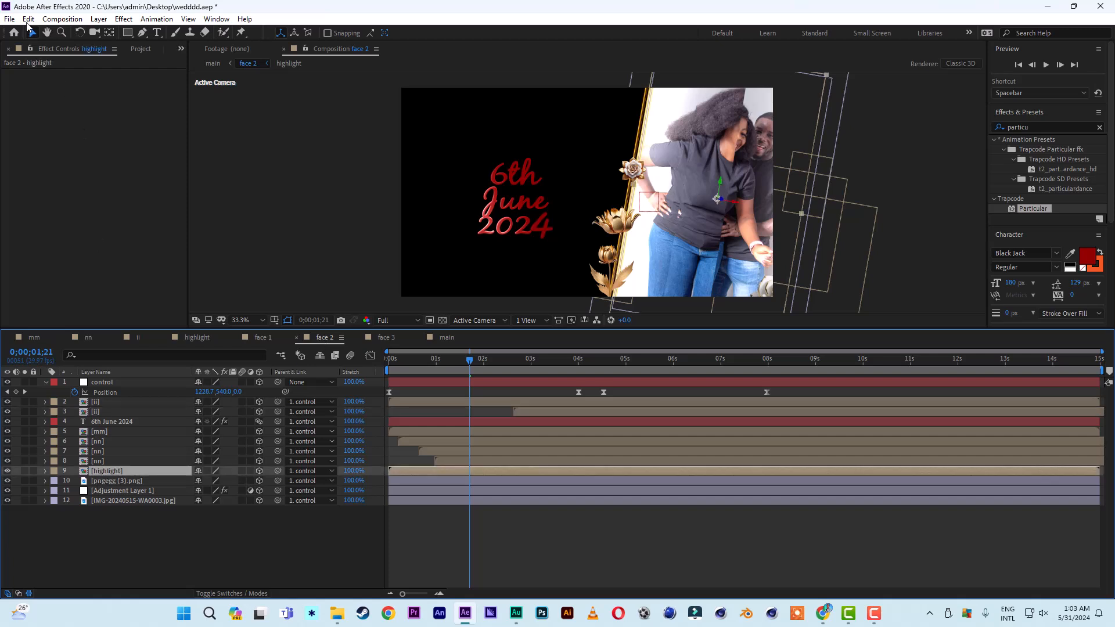
pyautogui.click(28, 19)
pyautogui.click(53, 138)
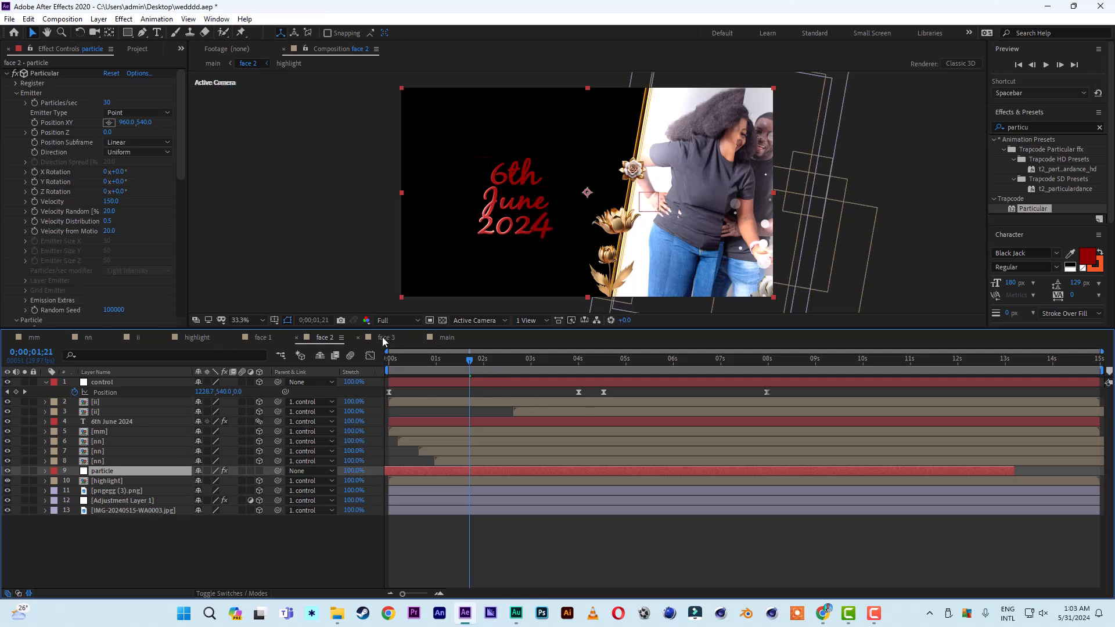
# - Paste the copied particle layer directly above the highlight layer in face 3
pyautogui.click(385, 338)
pyautogui.click(100, 472)
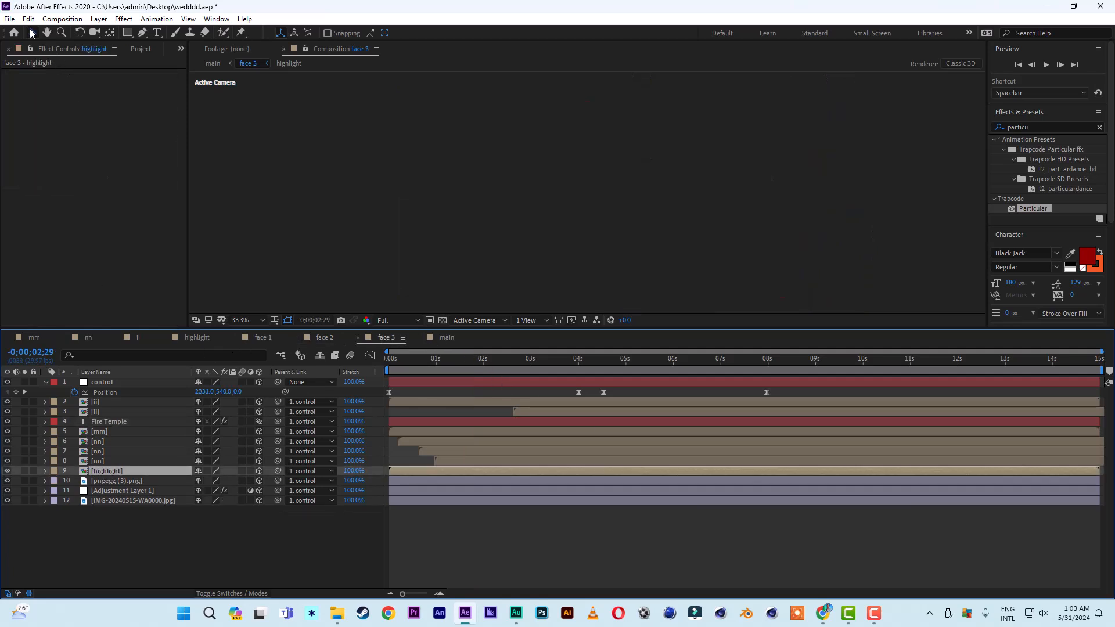
pyautogui.click(28, 18)
pyautogui.click(53, 141)
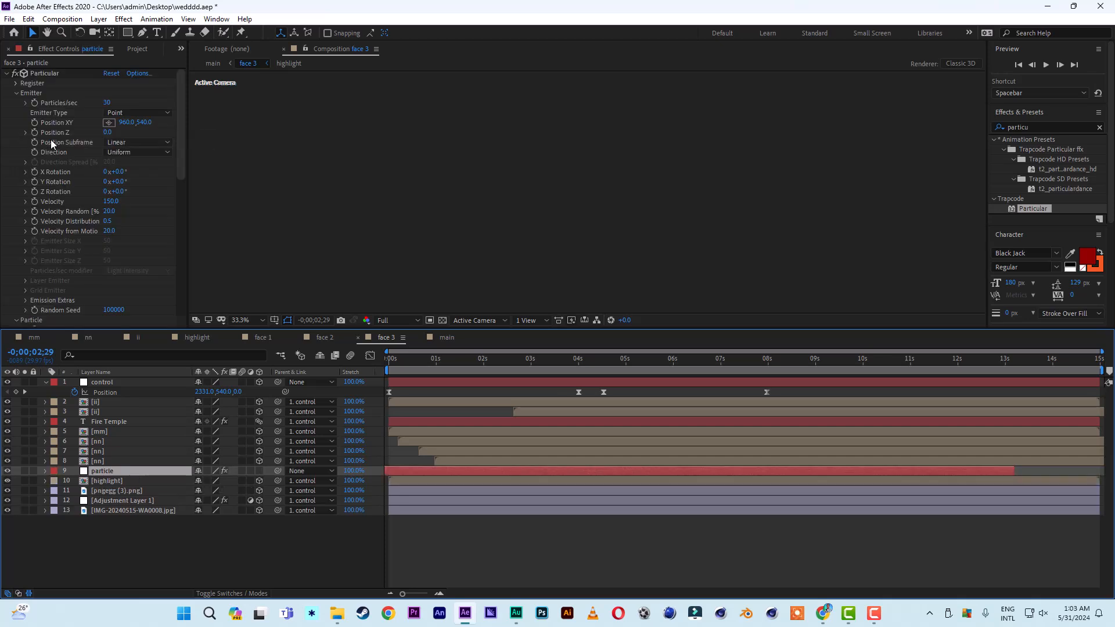
# - Preview the main composition, end its work area at 0;00;15;20, and play the sequence again from the start
pyautogui.click(443, 337)
pyautogui.click(482, 356)
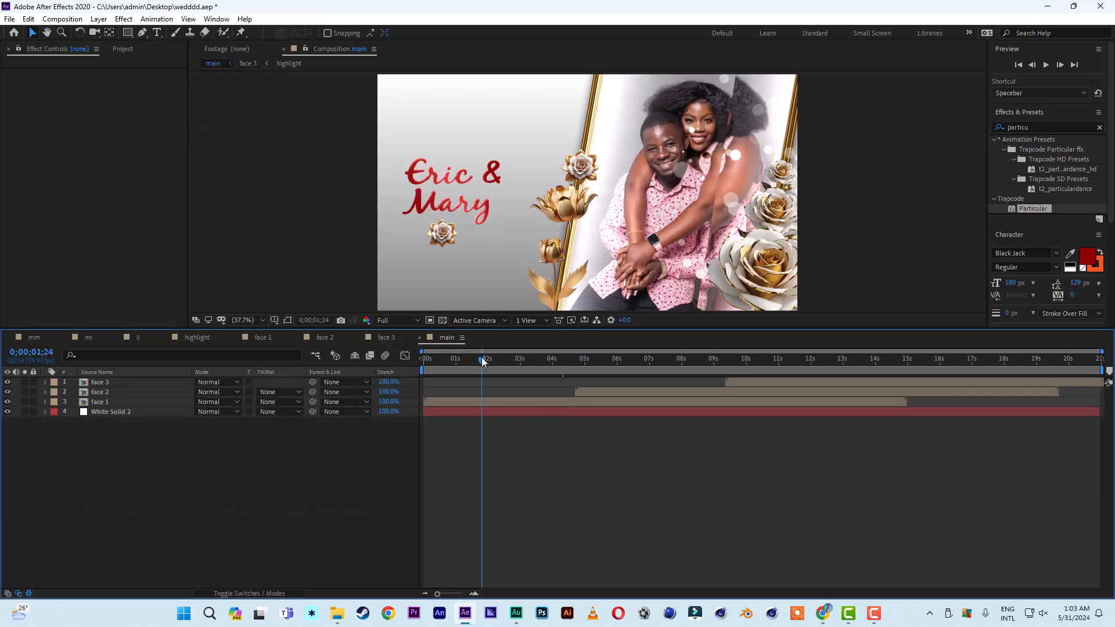
pyautogui.press('space')
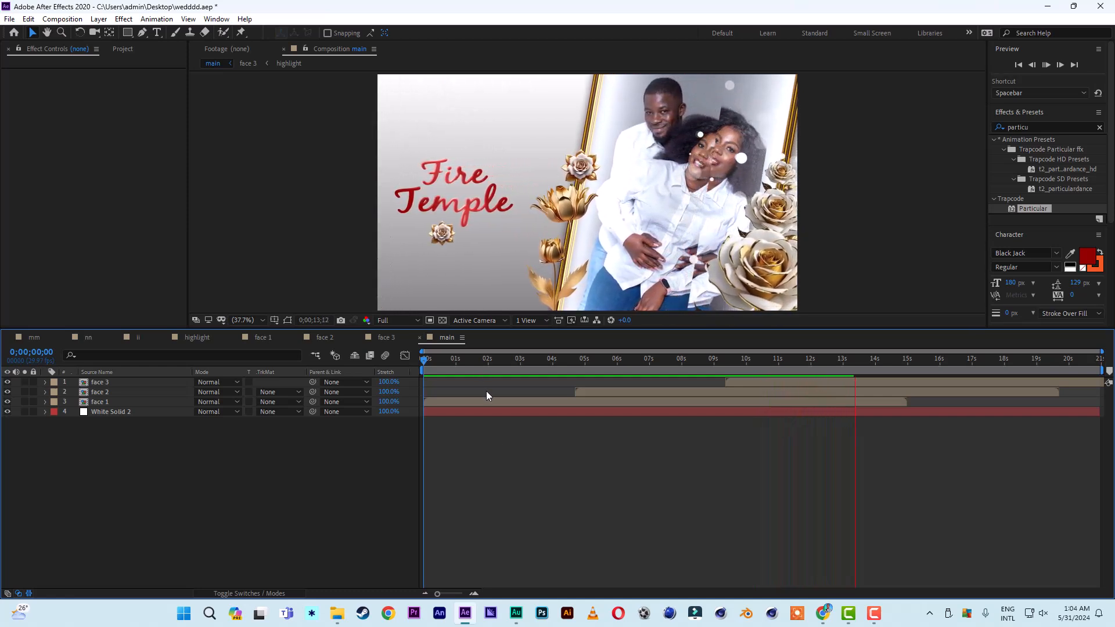
pyautogui.press('space')
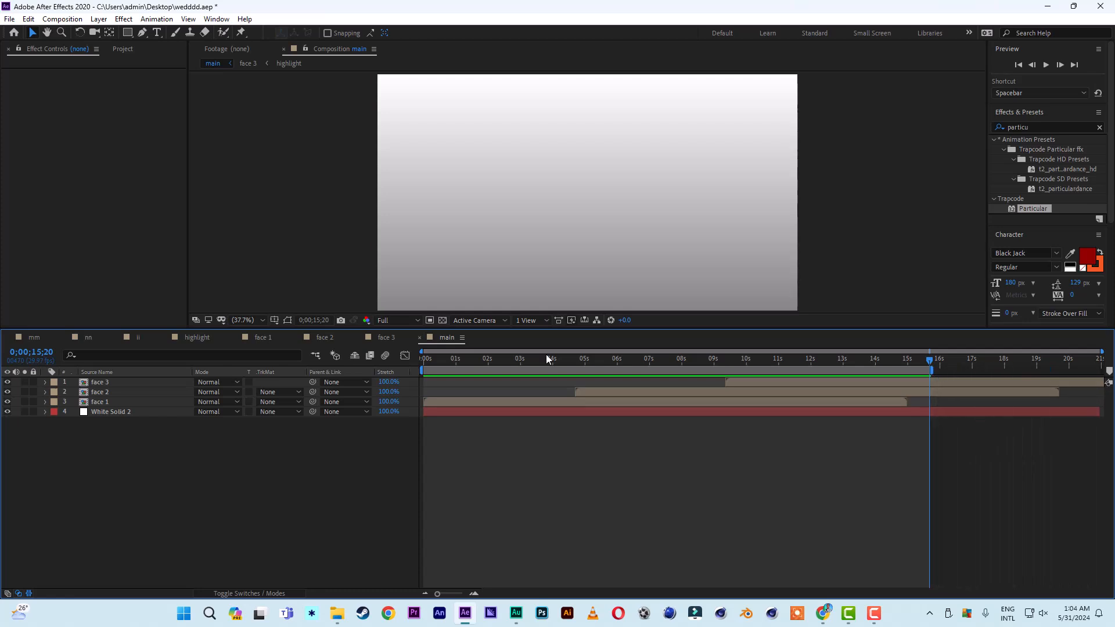
pyautogui.press('space')
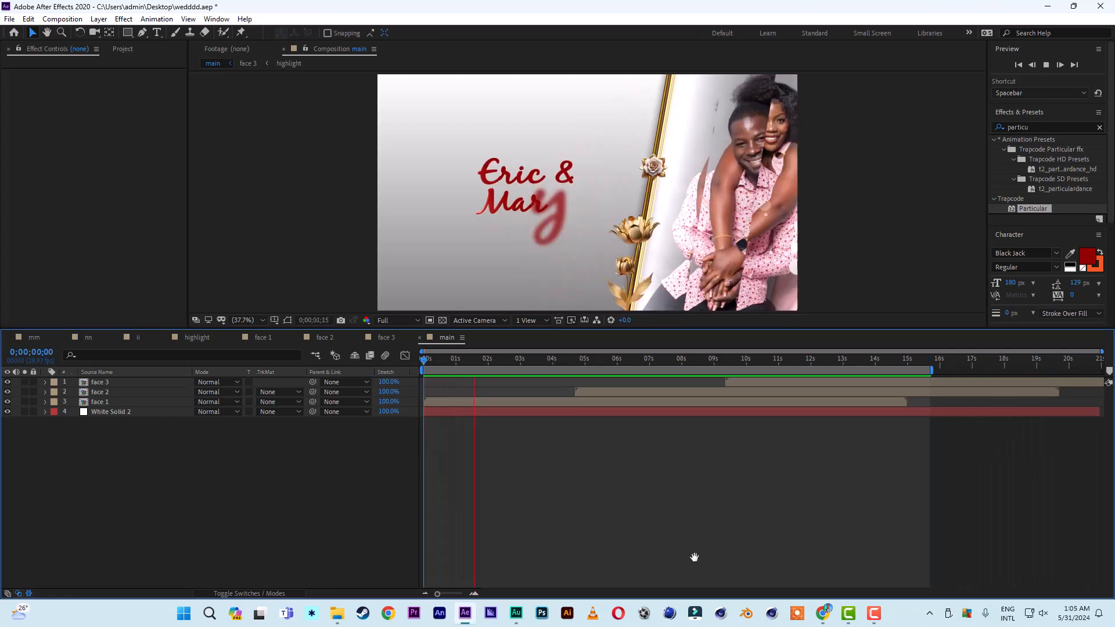